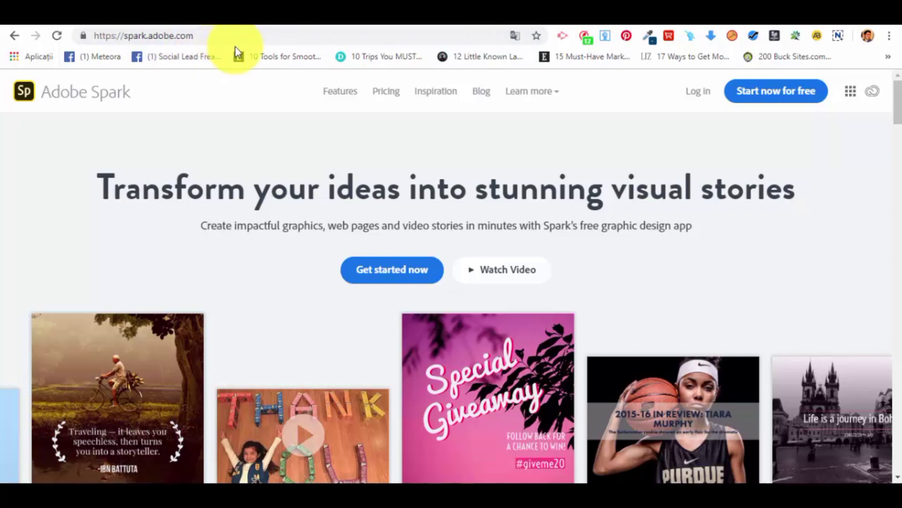
From the spark.adobe.com home page, start using Adobe Spark for free and continue with a Facebook account.
left_click_drag(199, 38, 97, 39)
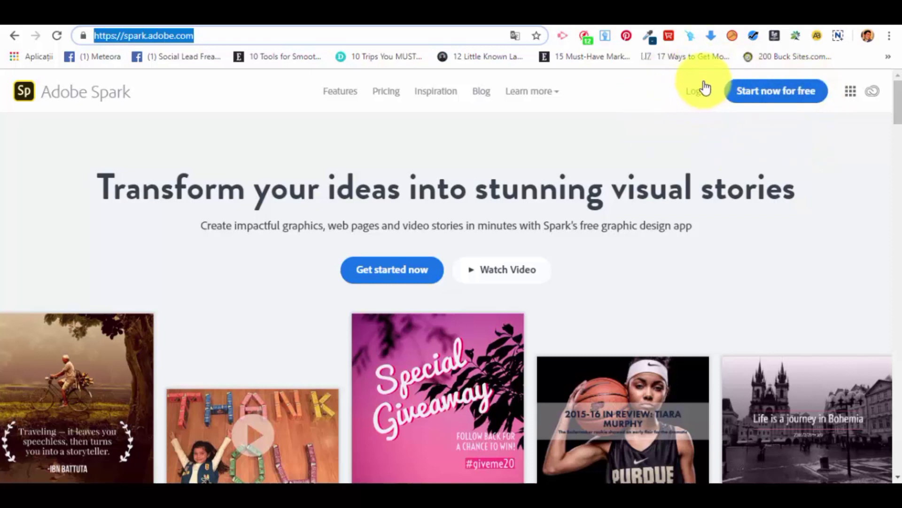
left_click(788, 99)
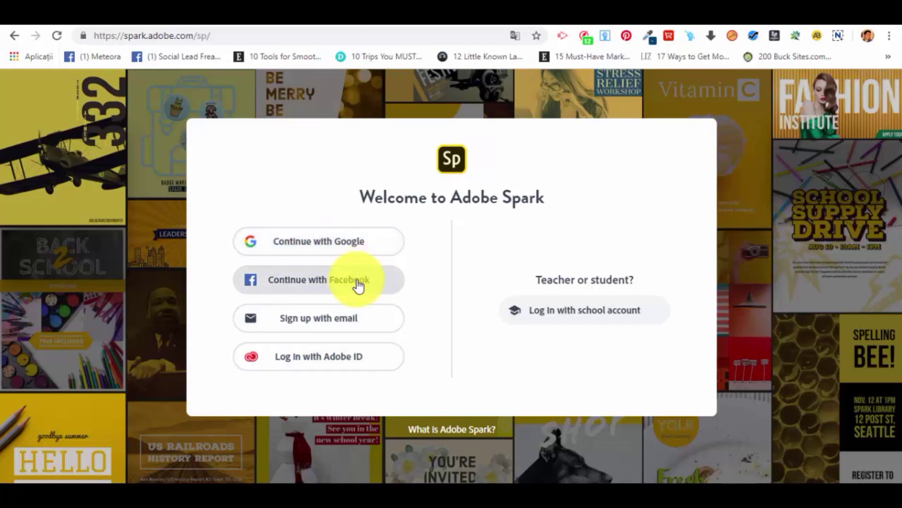
left_click(383, 283)
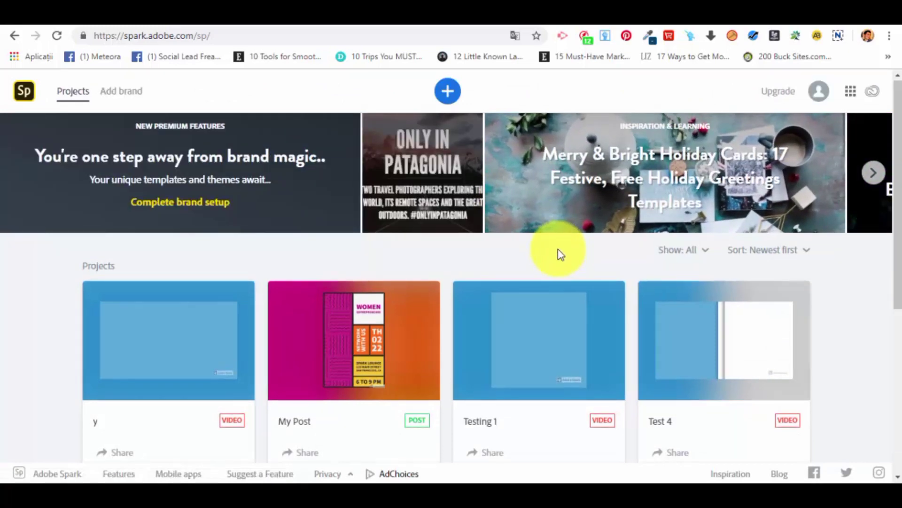
Look through the saved video and post projects on the Projects page.
scroll(559, 253, "down", 1)
scroll(517, 246, "down", 2)
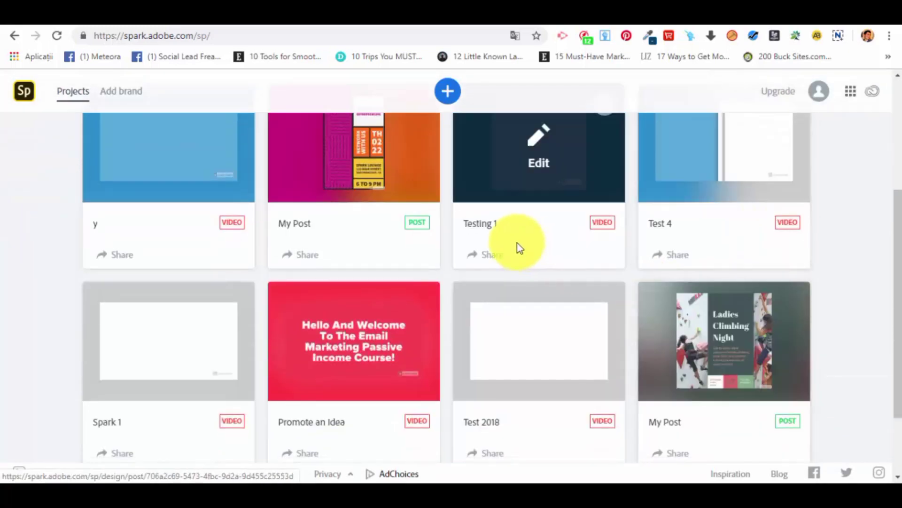
scroll(503, 239, "up", 3)
left_click_drag(79, 268, 119, 261)
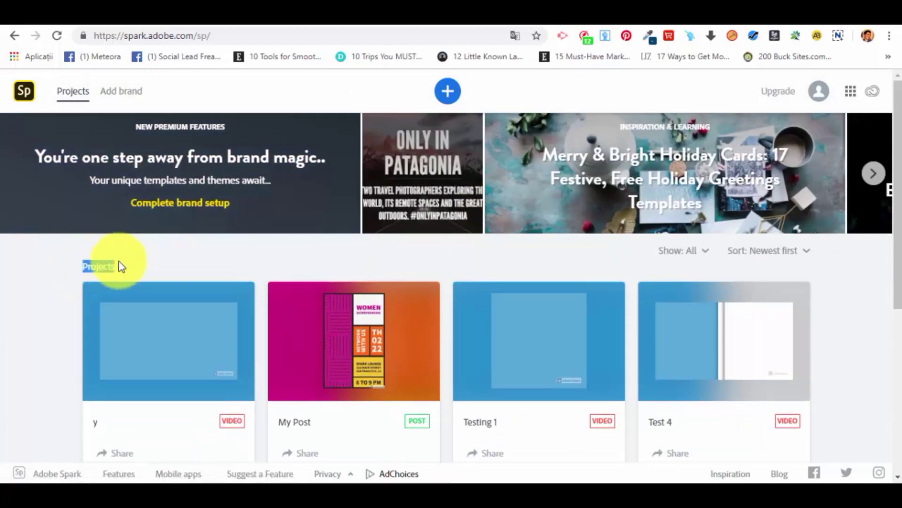
left_click(133, 259)
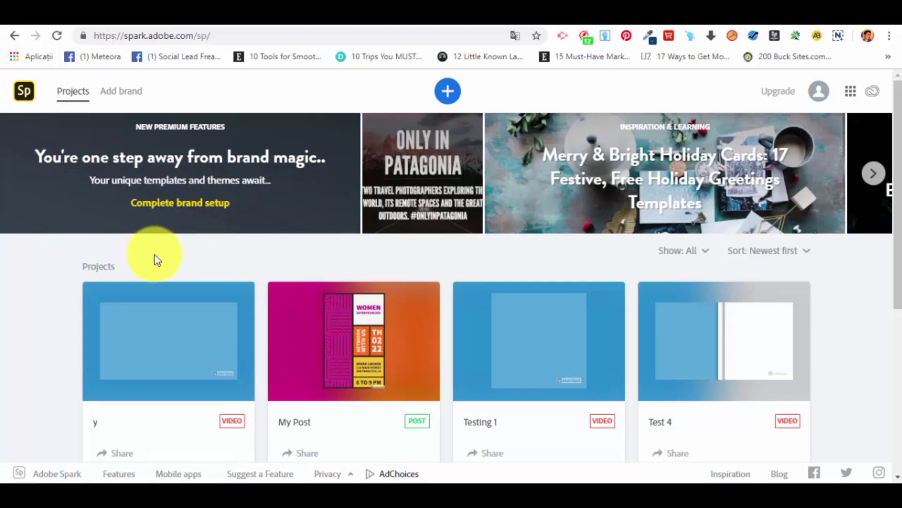
mouse_move(161, 326)
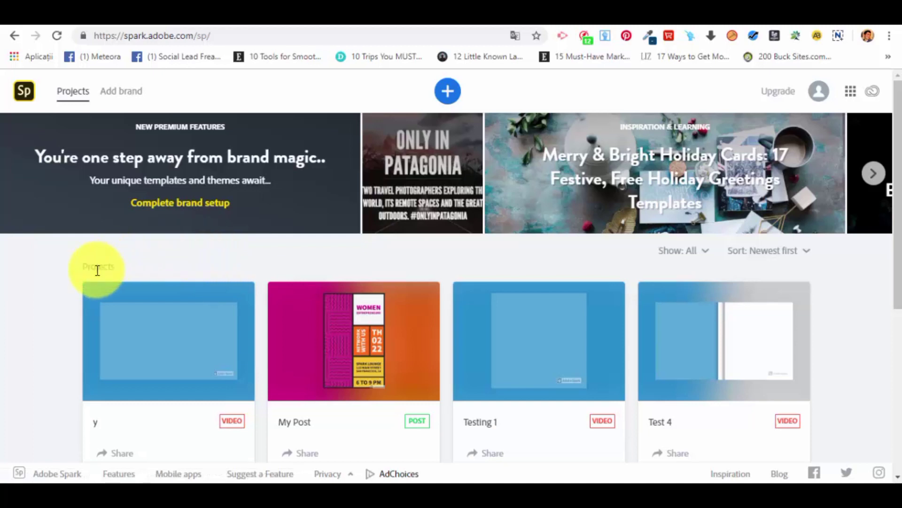
mouse_move(224, 312)
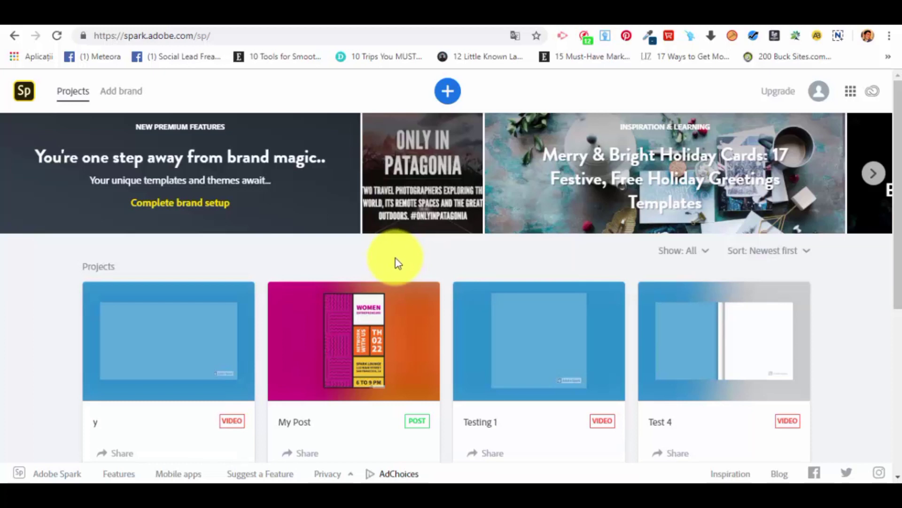
mouse_move(280, 317)
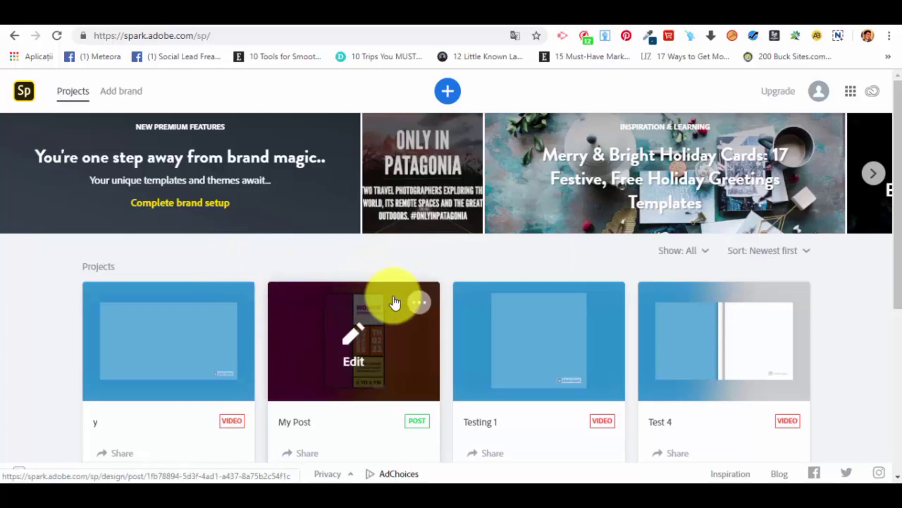
mouse_move(585, 364)
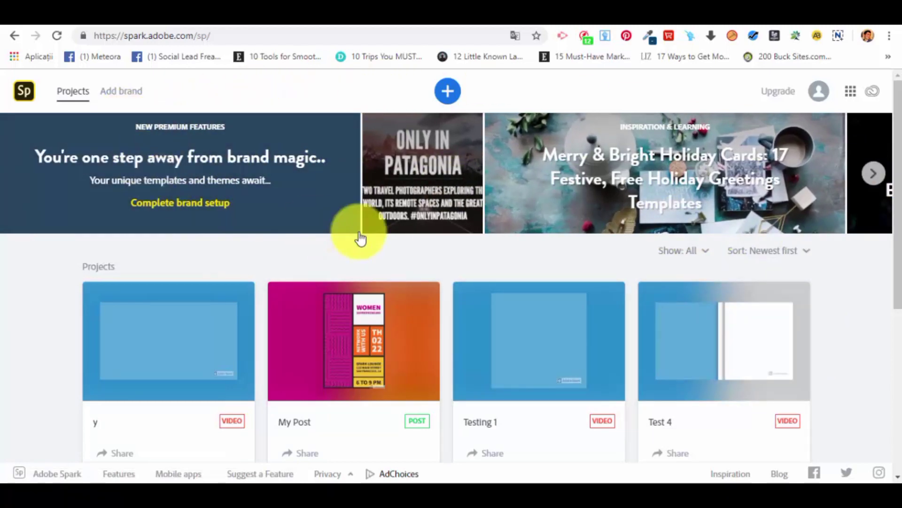
Browse the inspiration and learning banners, and view the list of Adobe web apps and services.
left_click(875, 175)
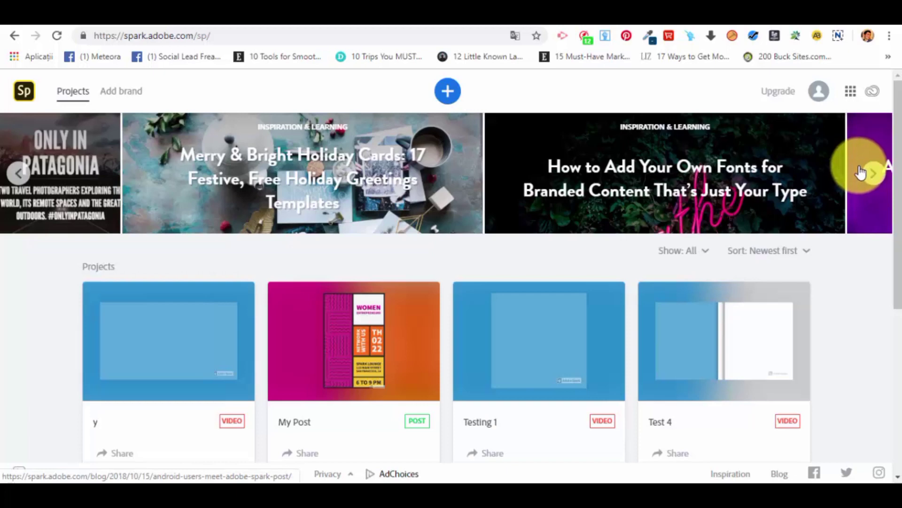
left_click(873, 173)
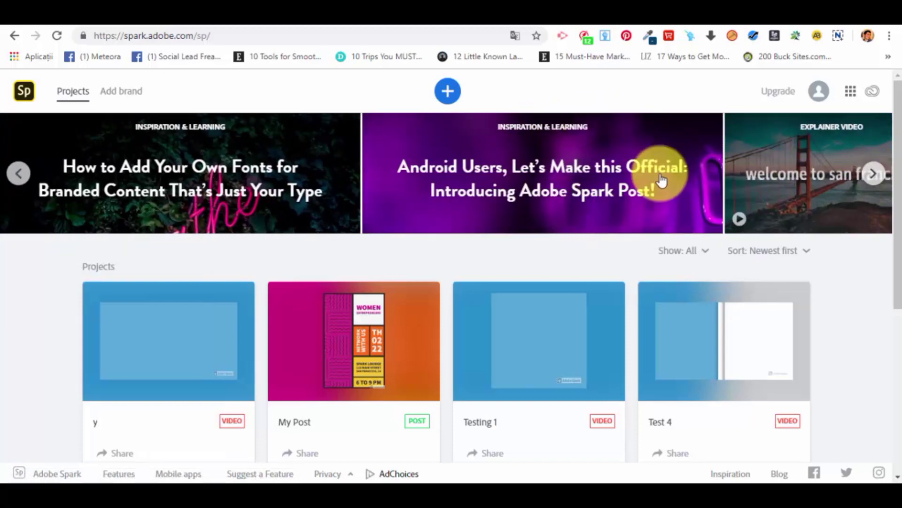
left_click(870, 176)
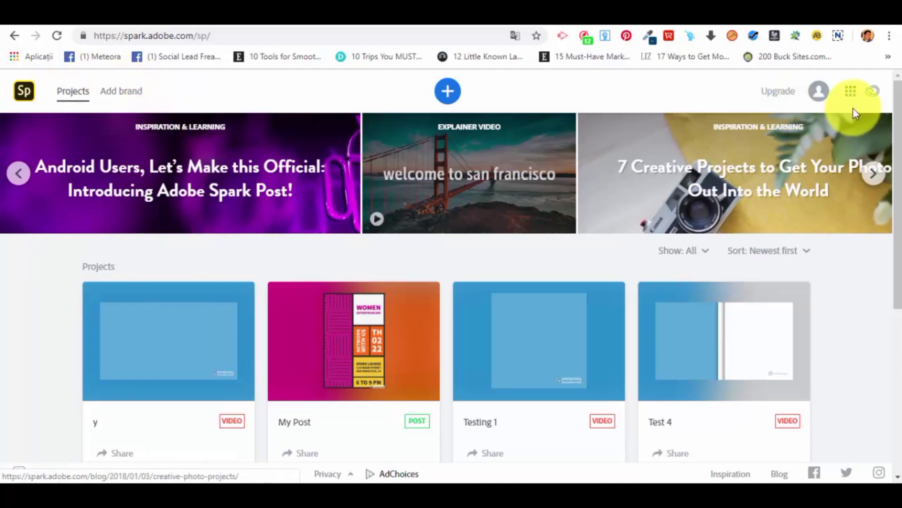
left_click(851, 94)
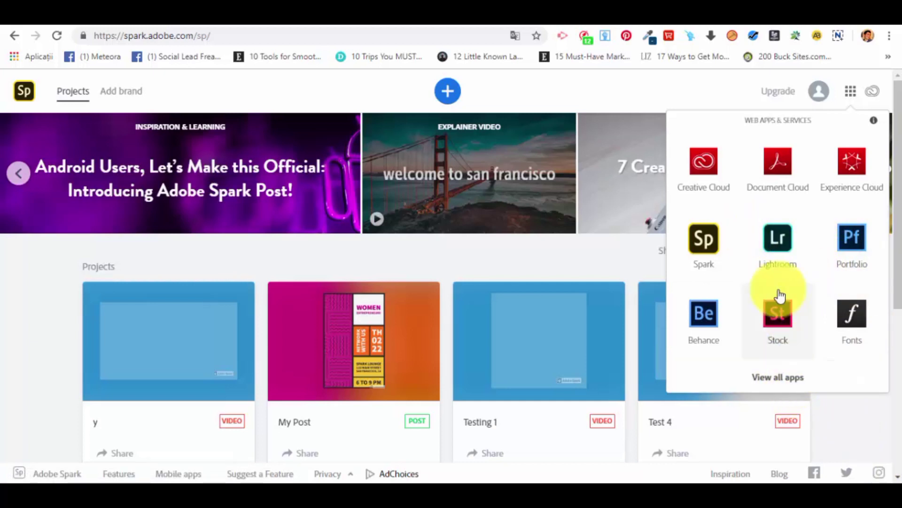
left_click(870, 423)
Look over the saved projects and check the options available for the video project "y".
scroll(640, 249, "down", 2)
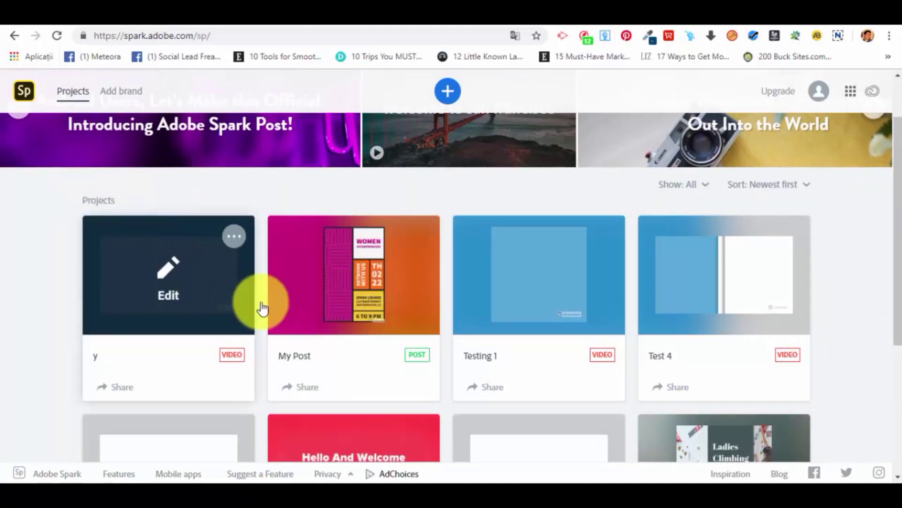
scroll(719, 375, "down", 2)
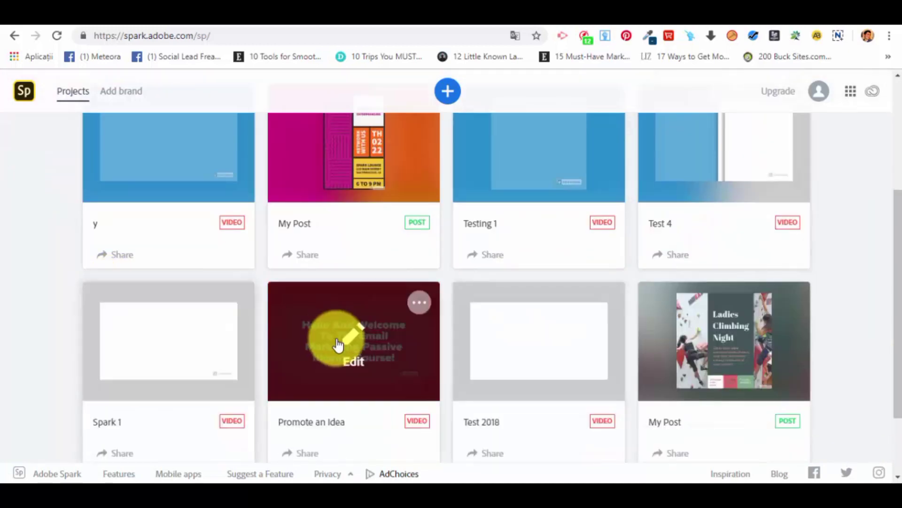
scroll(182, 268, "up", 2)
left_click(233, 238)
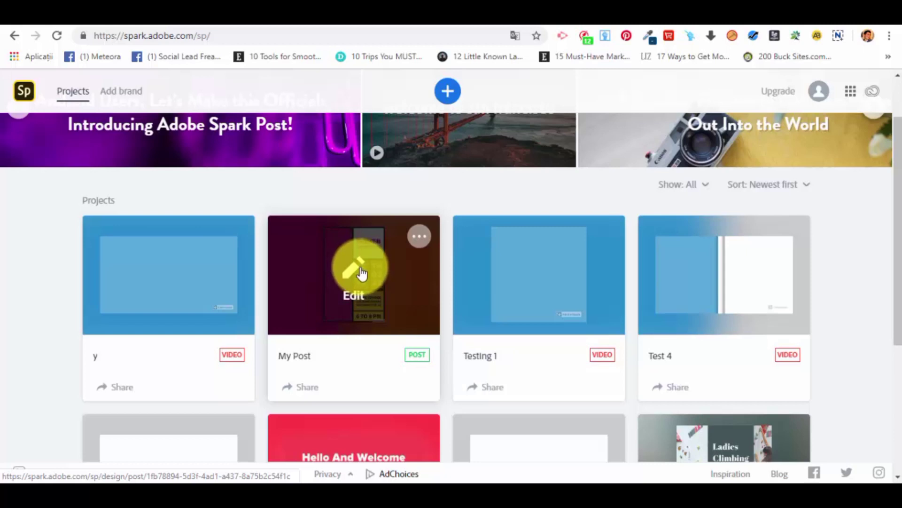
scroll(363, 278, "up", 2)
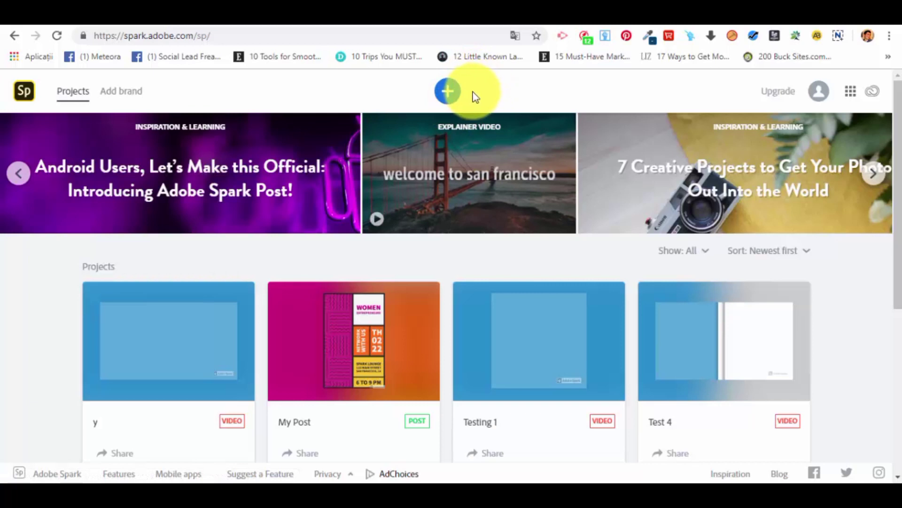
Start a new project and browse the Graphic templates for social media, print and ads.
left_click(449, 92)
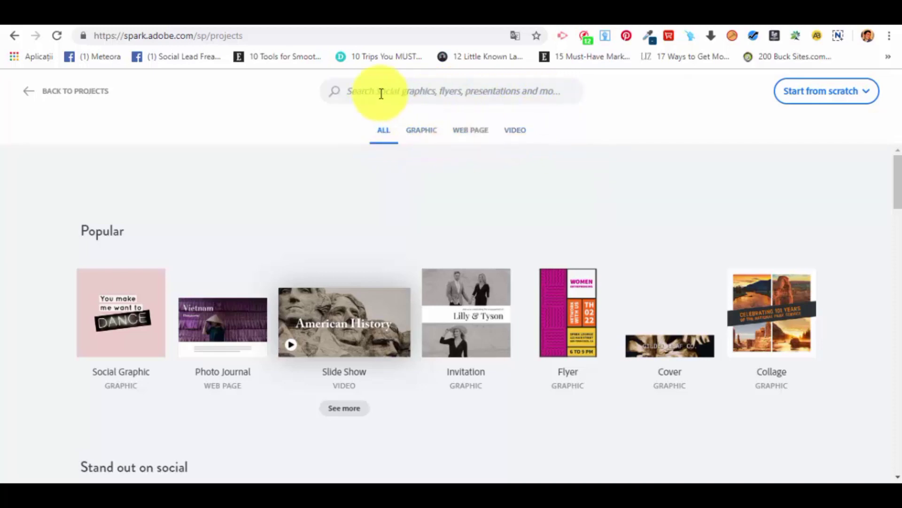
left_click(416, 131)
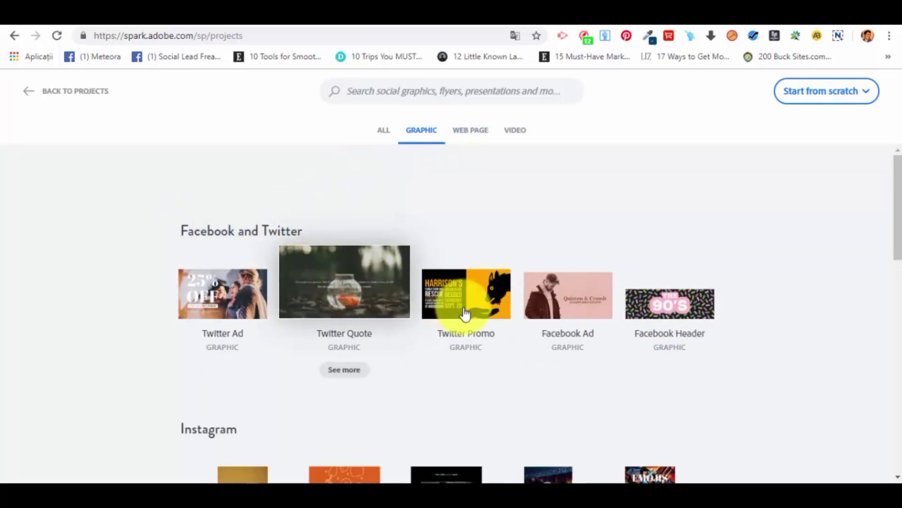
scroll(503, 309, "down", 5)
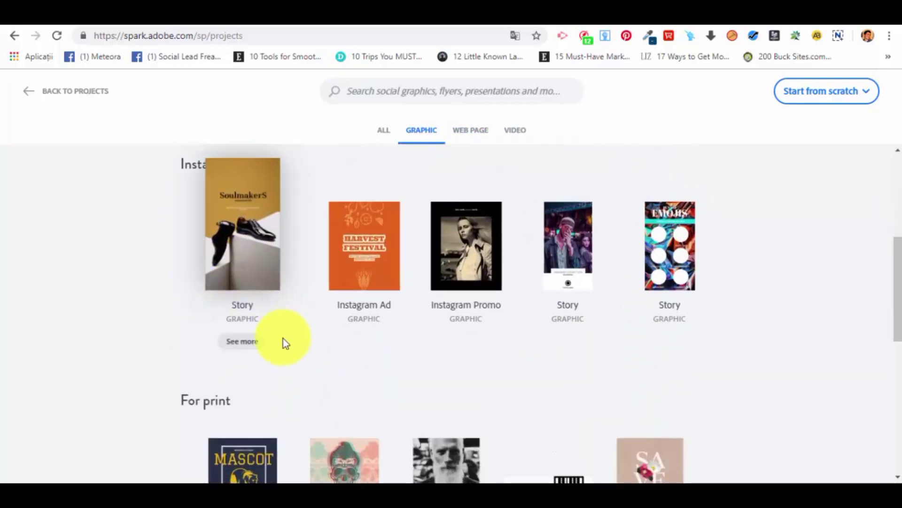
scroll(283, 339, "down", 8)
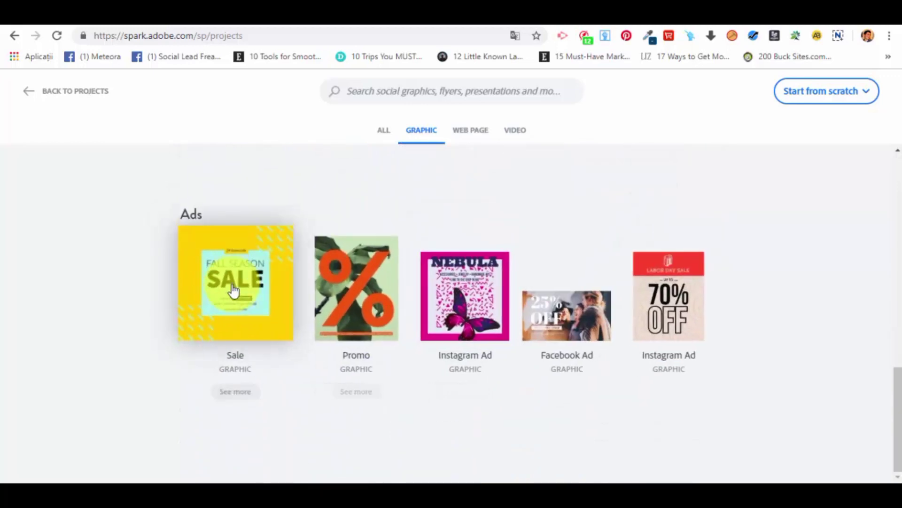
scroll(511, 278, "up", 3)
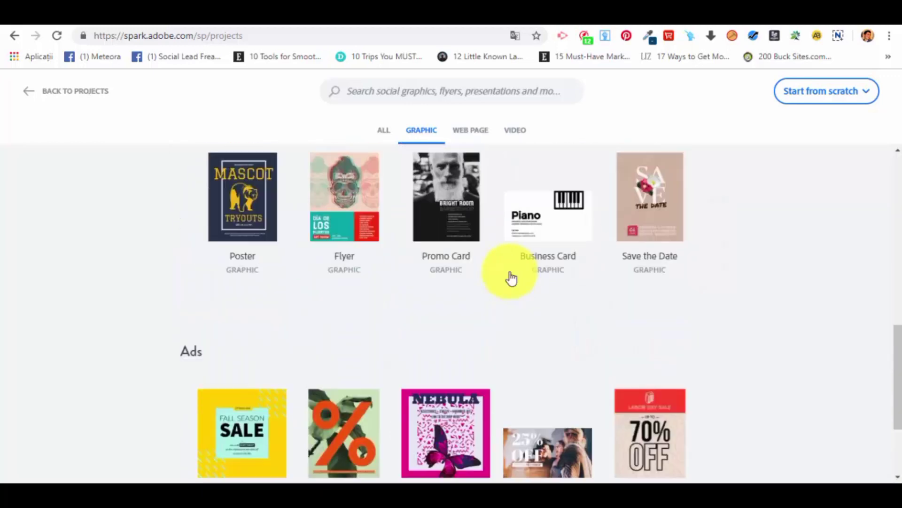
scroll(511, 278, "up", 10)
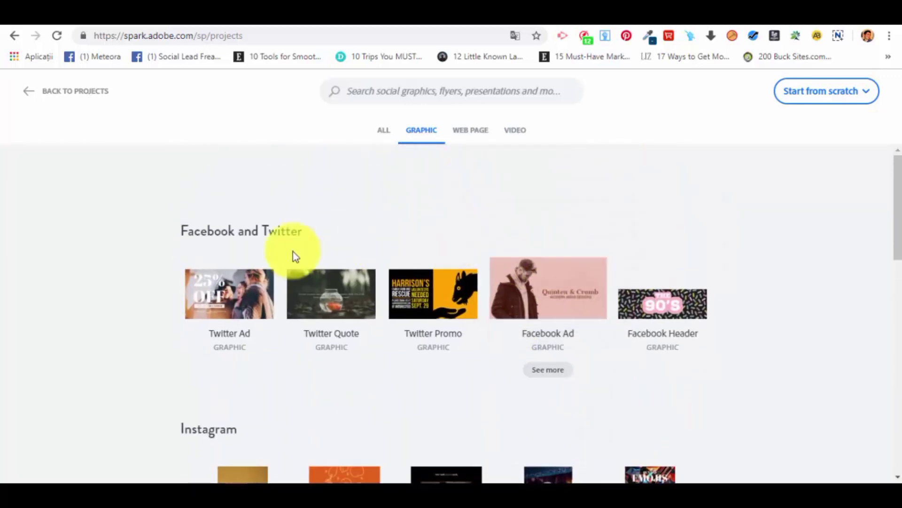
Browse the Web Page templates from the Popular category through to Make it personal.
left_click(467, 136)
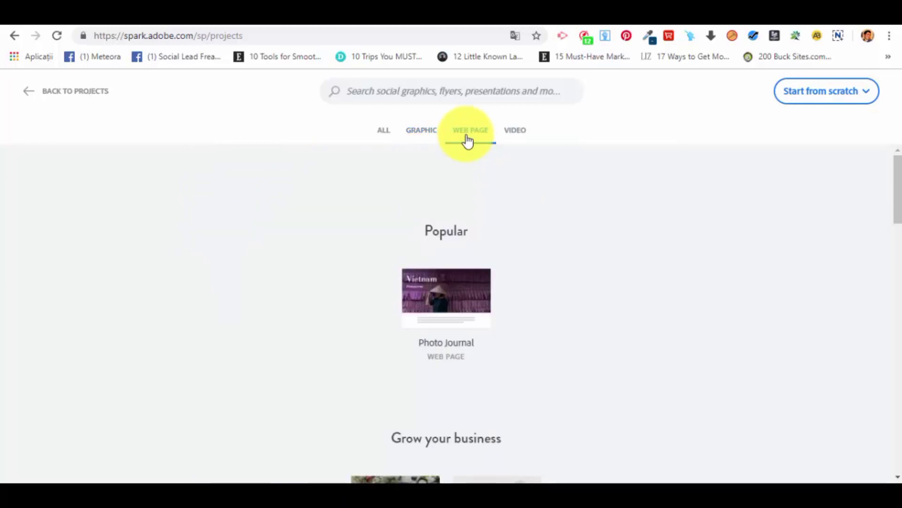
scroll(531, 205, "down", 1)
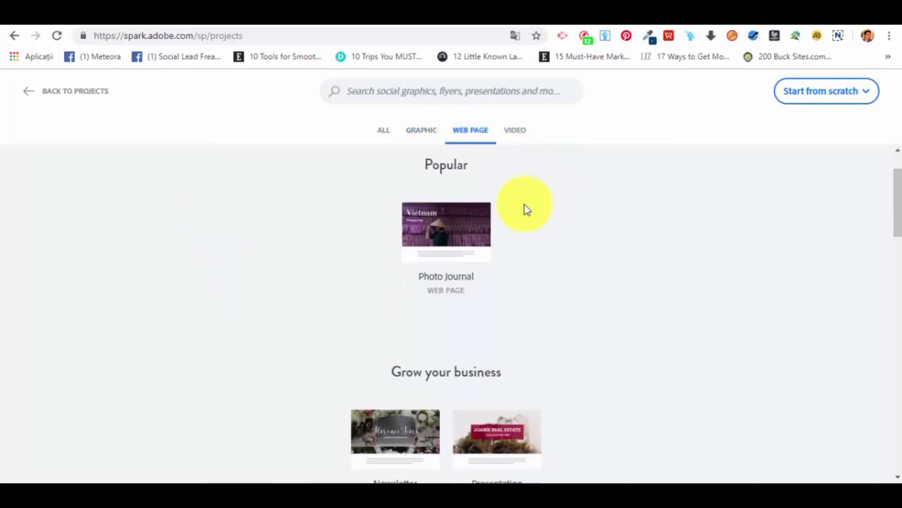
scroll(523, 286, "down", 2)
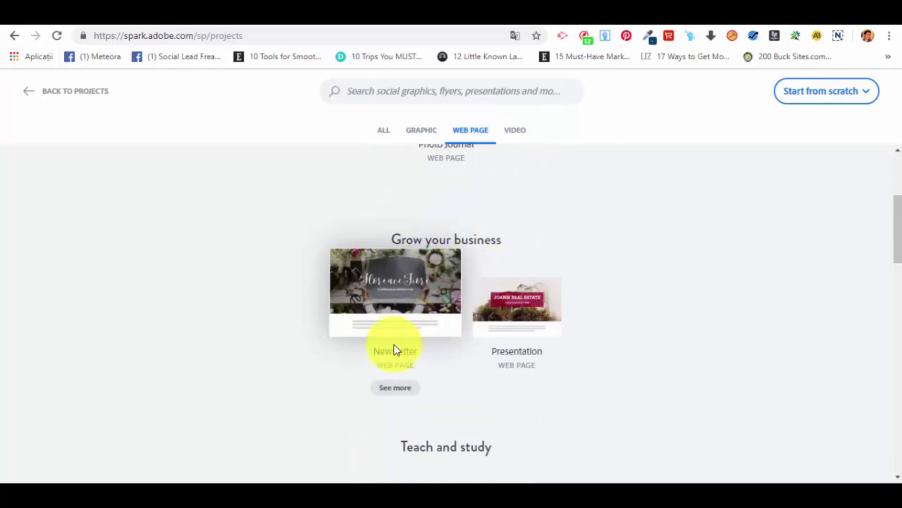
scroll(541, 363, "down", 2)
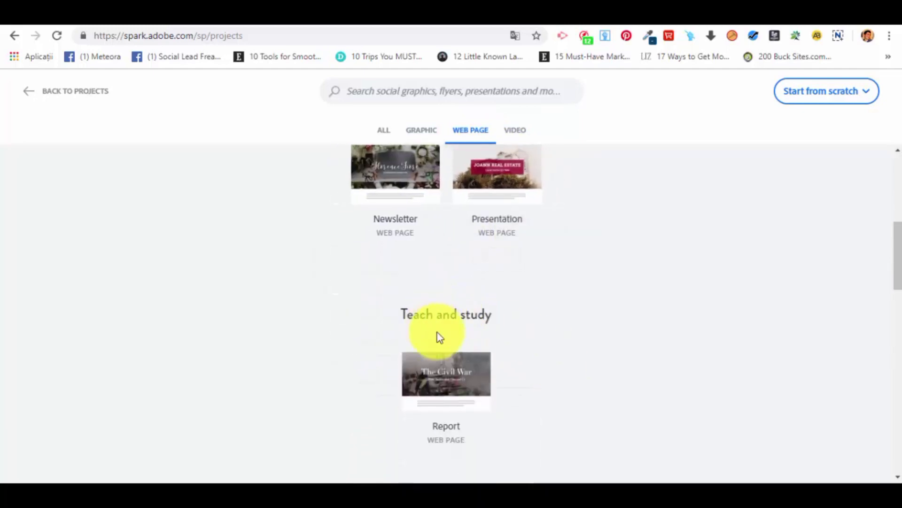
scroll(489, 329, "down", 3)
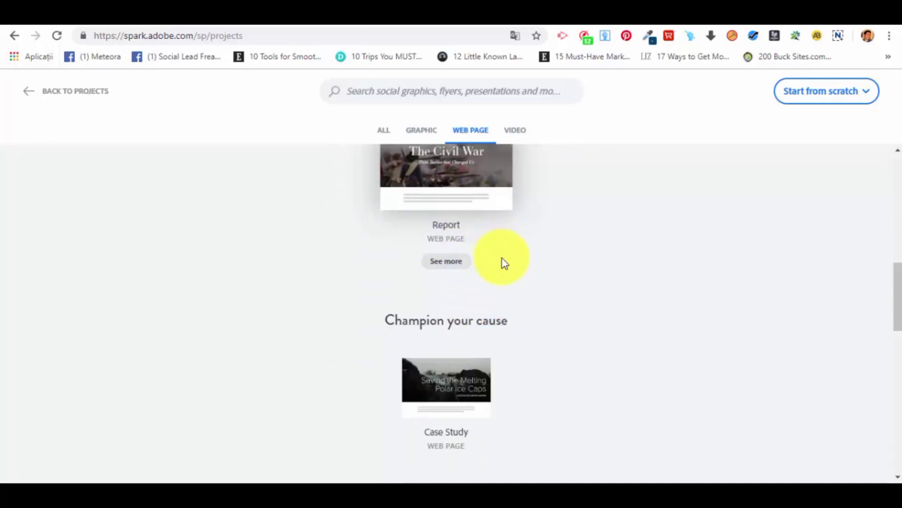
scroll(504, 262, "down", 2)
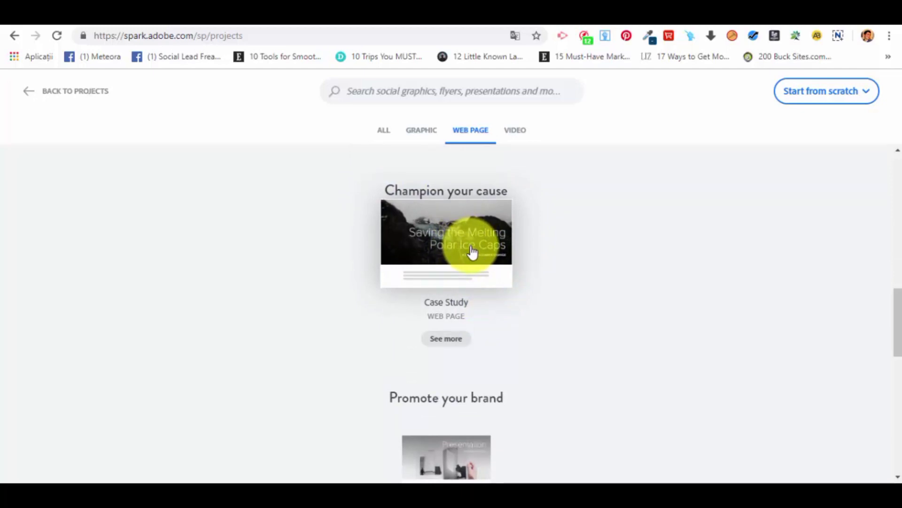
scroll(470, 319, "down", 4)
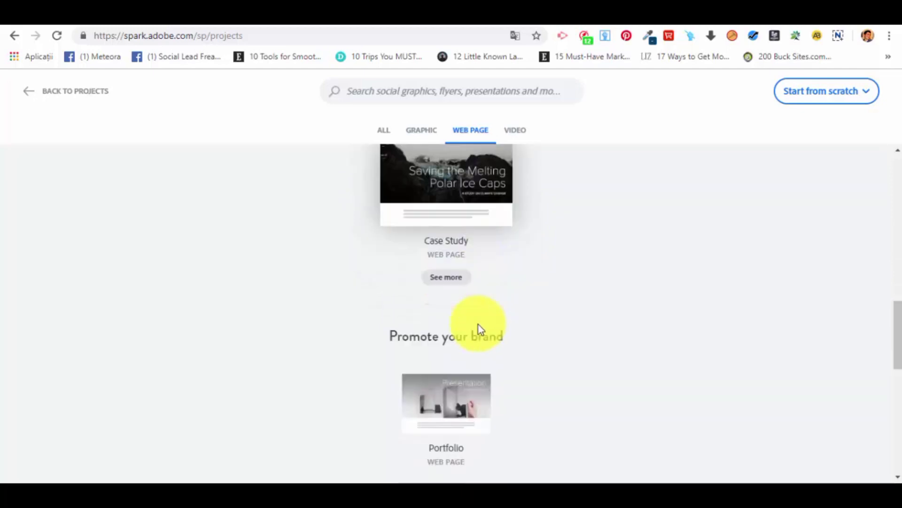
scroll(418, 239, "down", 5)
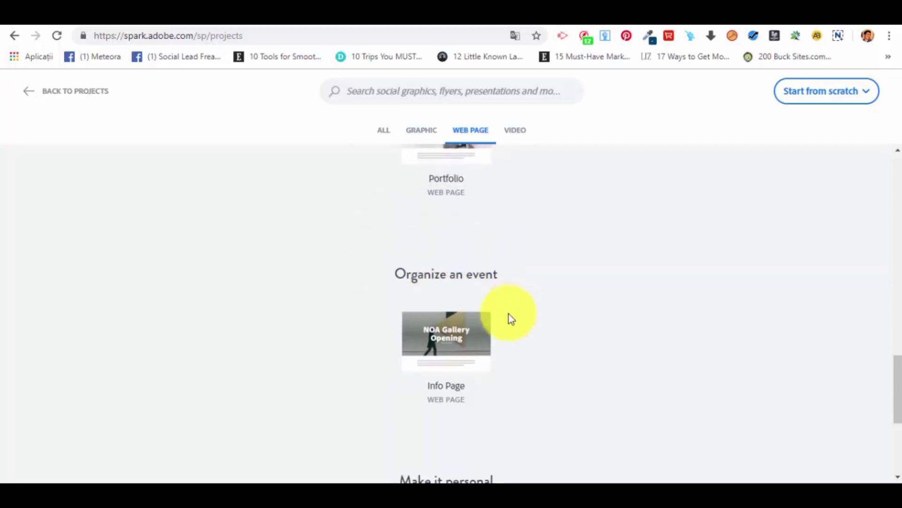
scroll(528, 351, "down", 2)
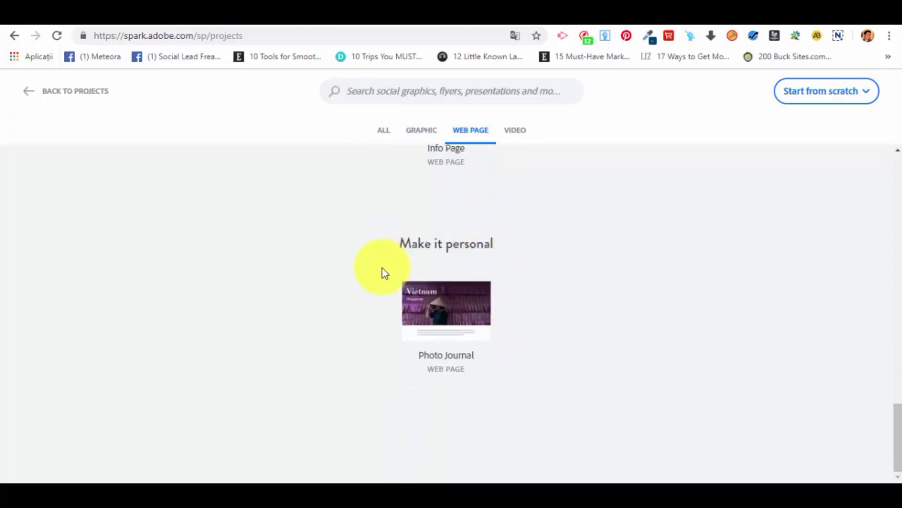
Browse the Video templates from the Popular category through to Make it personal.
scroll(470, 308, "up", 5)
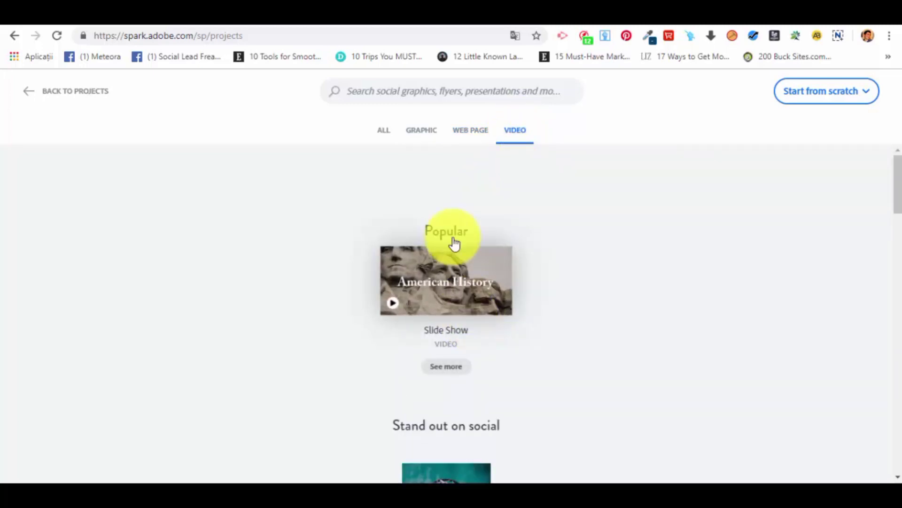
scroll(454, 310, "down", 4)
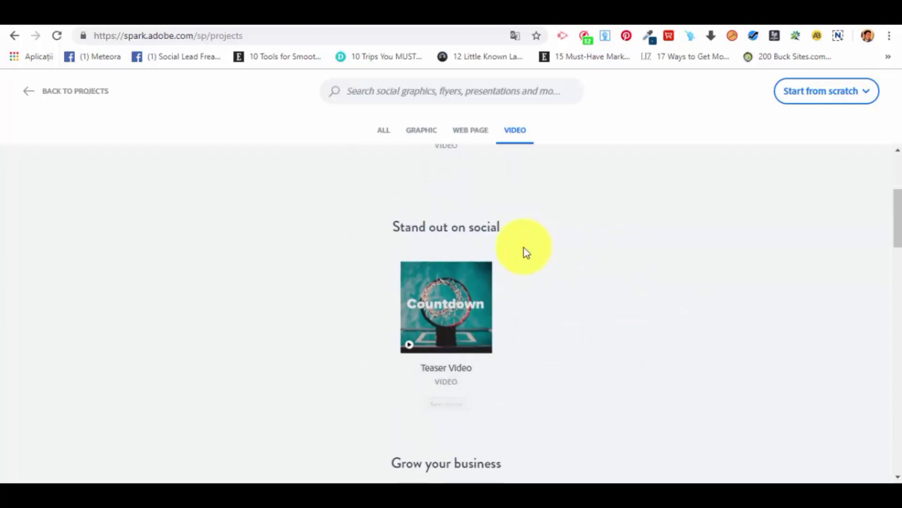
scroll(475, 372, "down", 4)
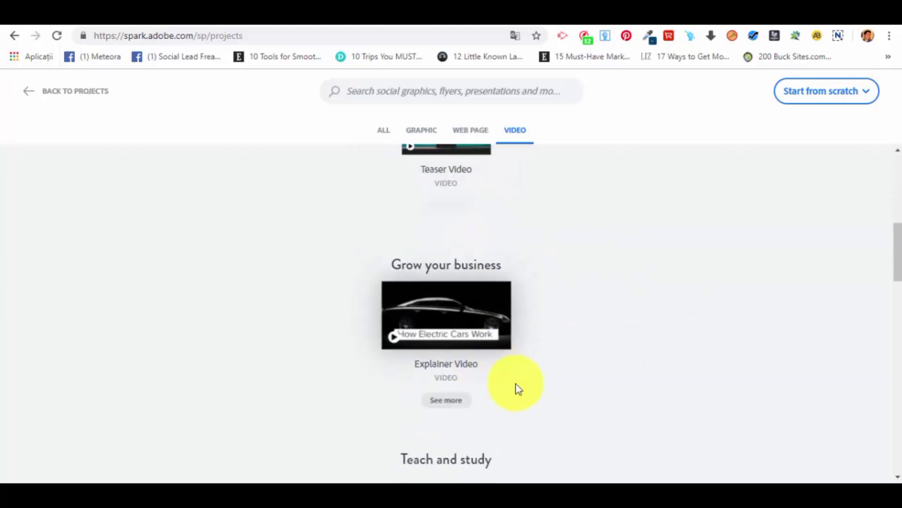
scroll(478, 358, "down", 4)
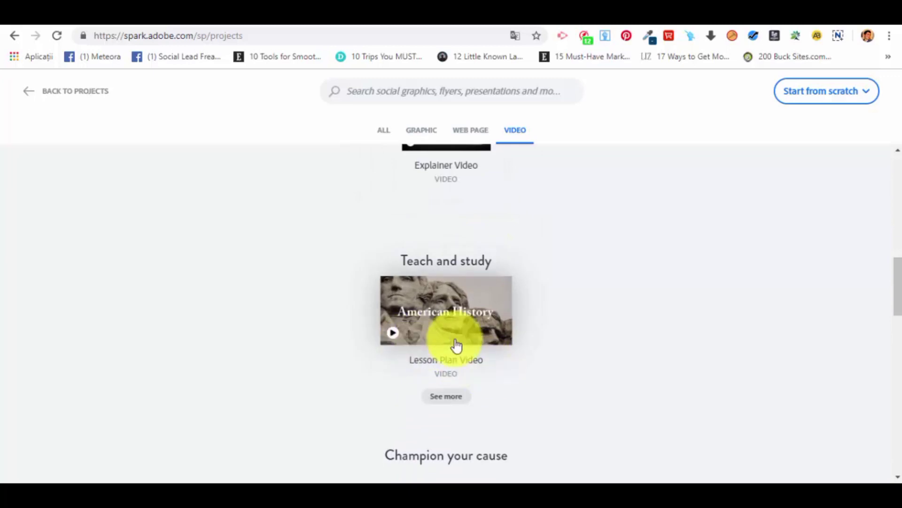
scroll(485, 362, "down", 4)
scroll(508, 362, "down", 5)
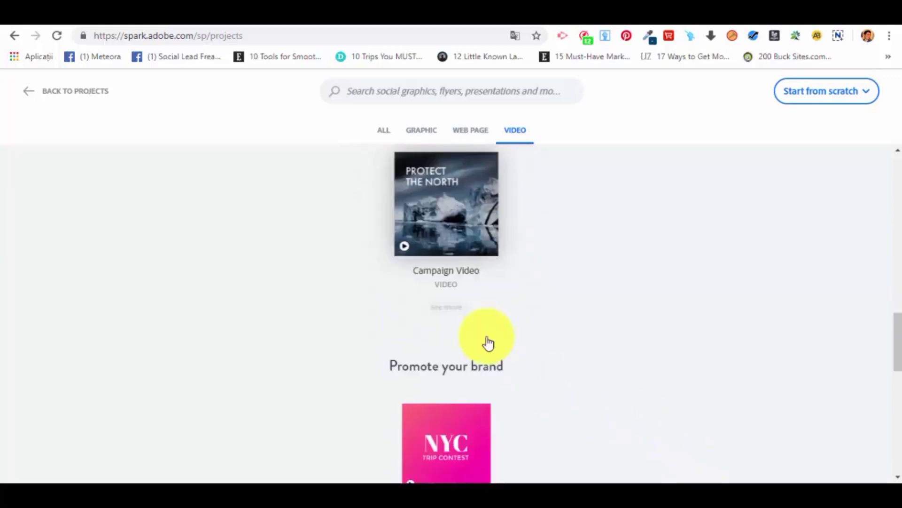
scroll(413, 323, "down", 5)
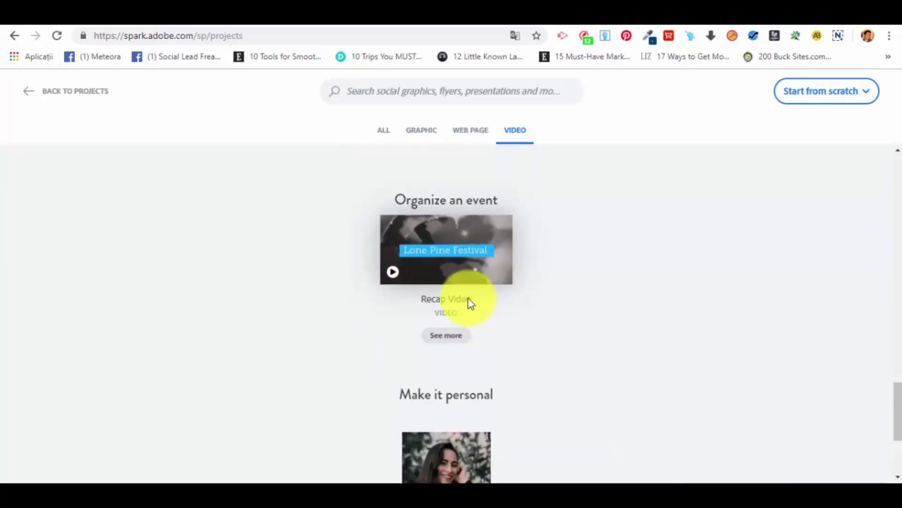
scroll(547, 349, "down", 4)
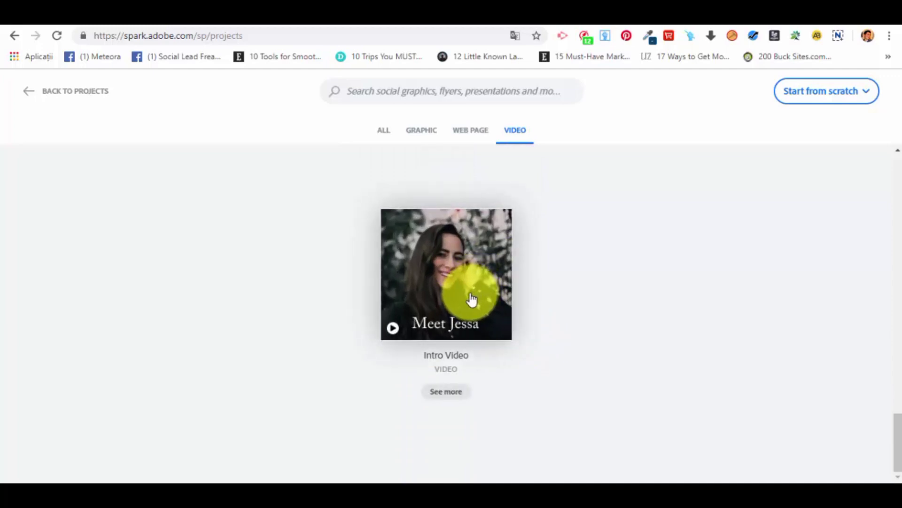
scroll(467, 273, "up", 1)
scroll(488, 347, "up", 20)
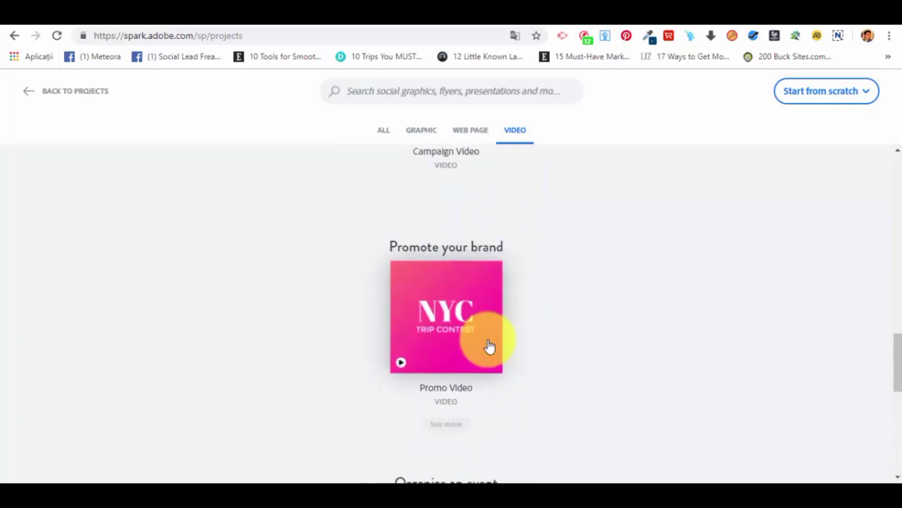
scroll(402, 238, "up", 5)
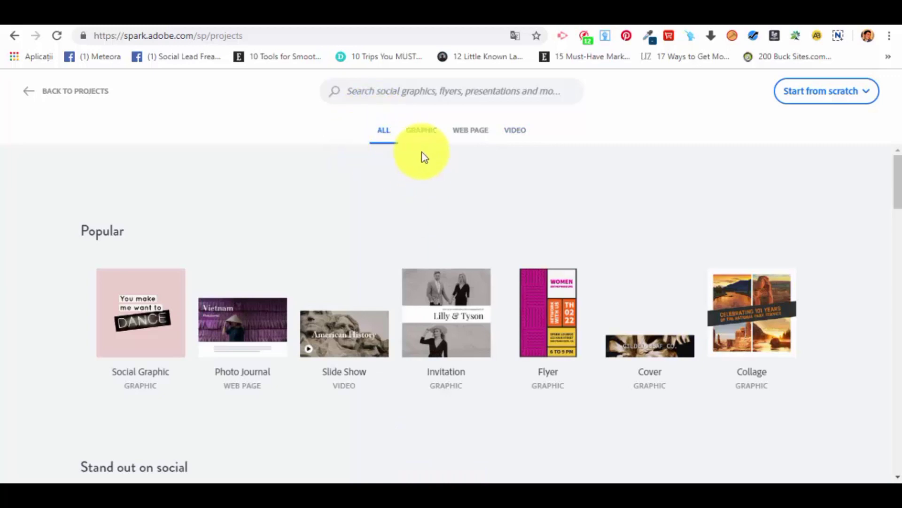
Browse the templates of all project types, from Popular down to Make it personal.
scroll(312, 228, "down", 1)
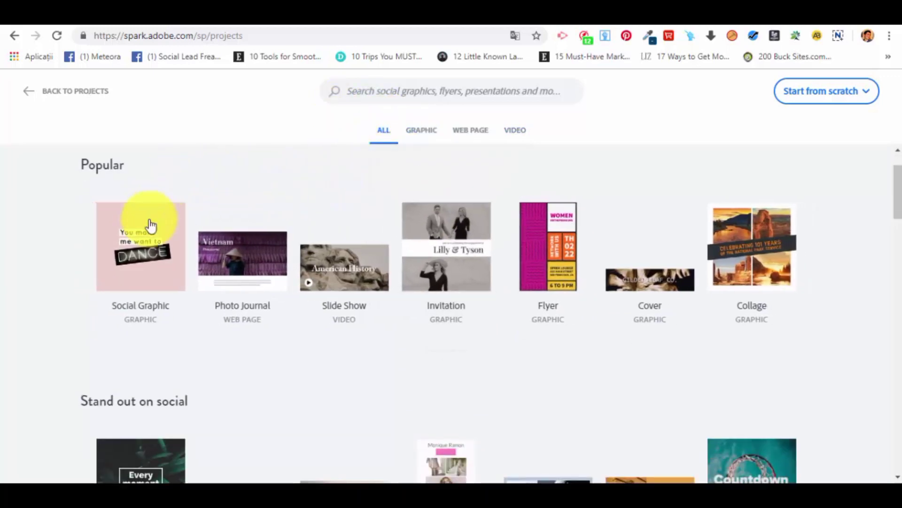
scroll(251, 228, "down", 4)
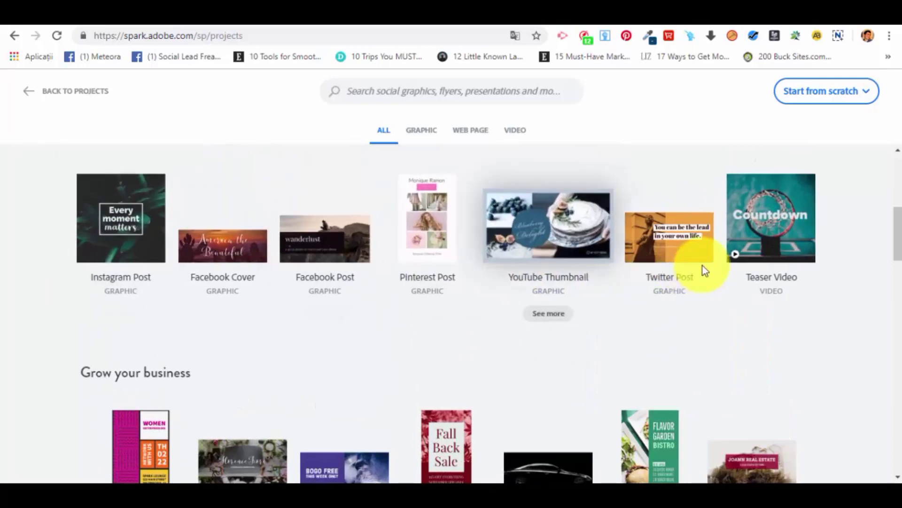
scroll(703, 266, "down", 5)
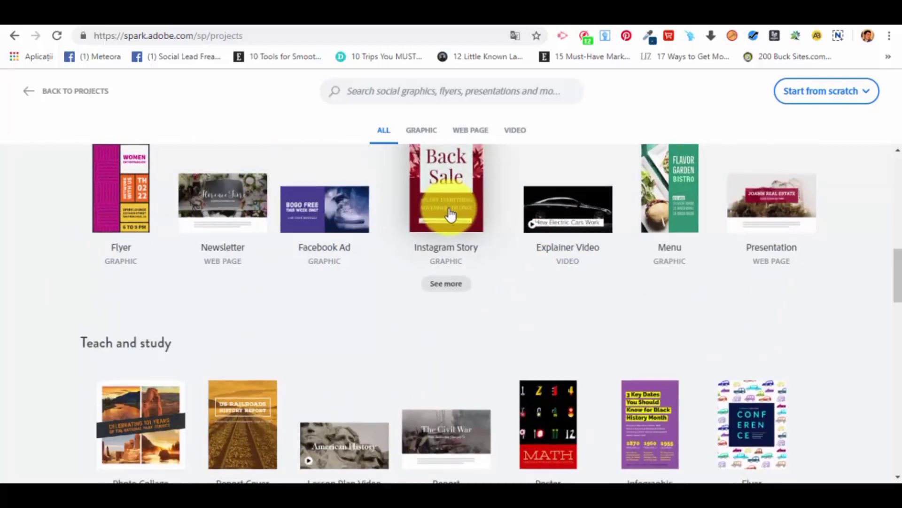
scroll(442, 216, "down", 15)
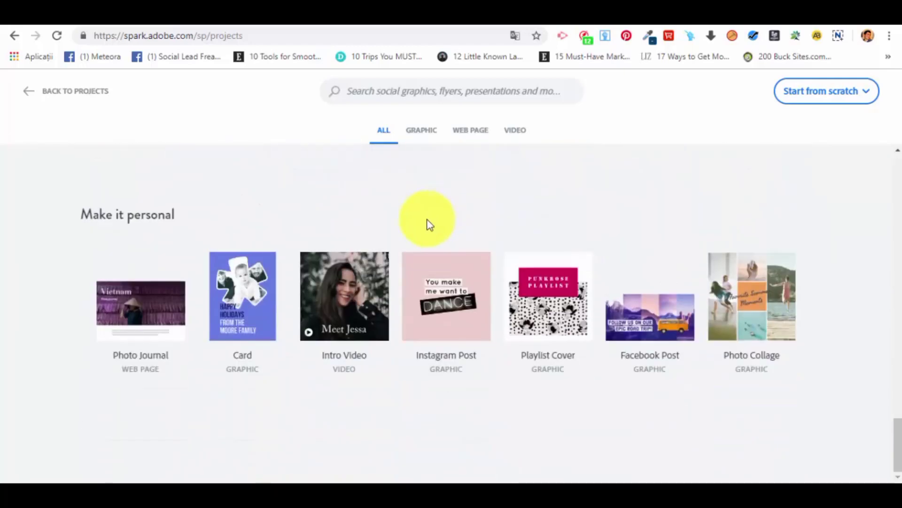
scroll(429, 225, "up", 20)
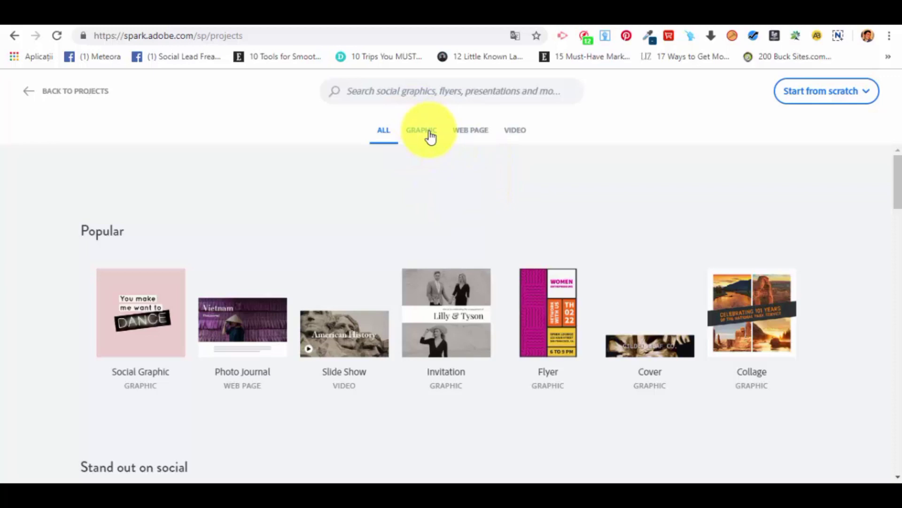
Browse the Graphic templates and open the Instagram Promo template with the black-framed portrait as a new post.
left_click(430, 138)
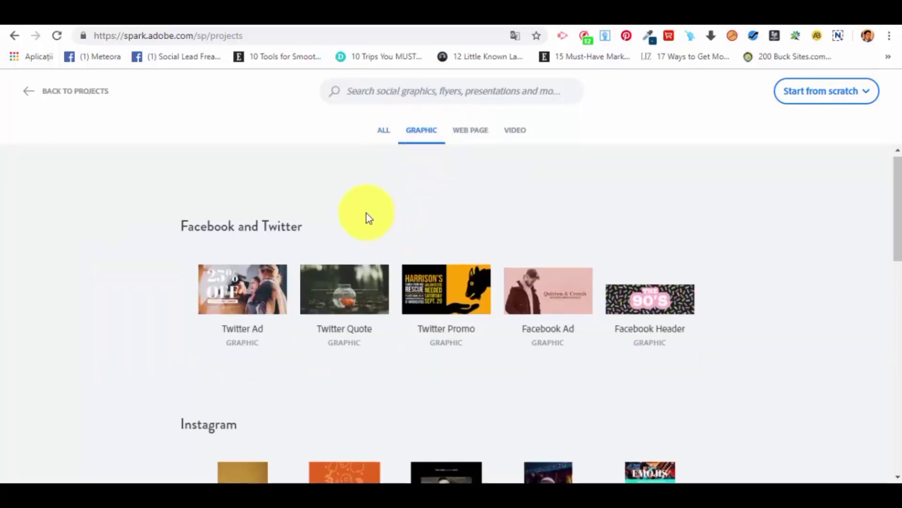
scroll(376, 339, "down", 2)
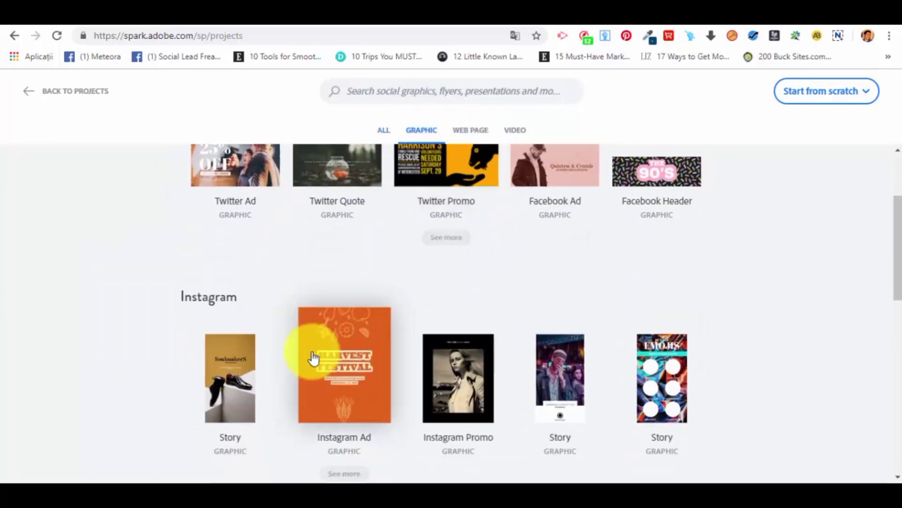
scroll(607, 405, "up", 2)
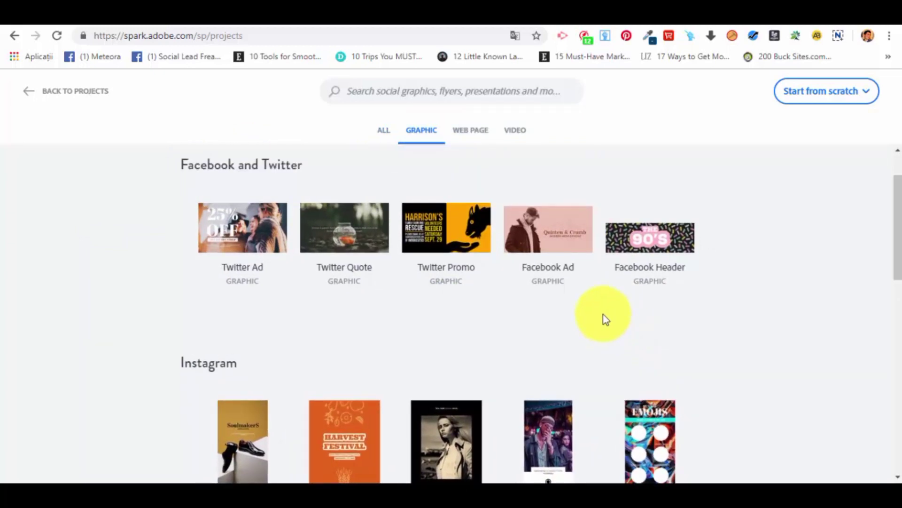
scroll(593, 319, "down", 4)
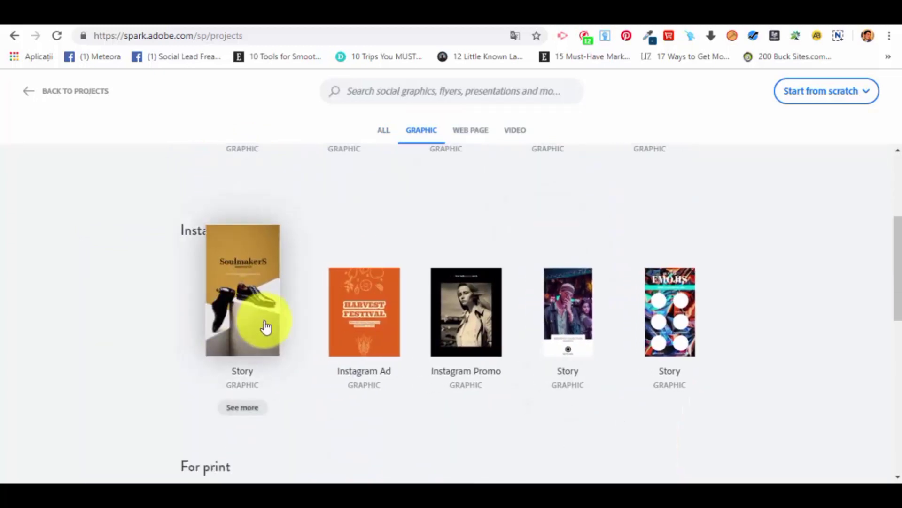
left_click(458, 300)
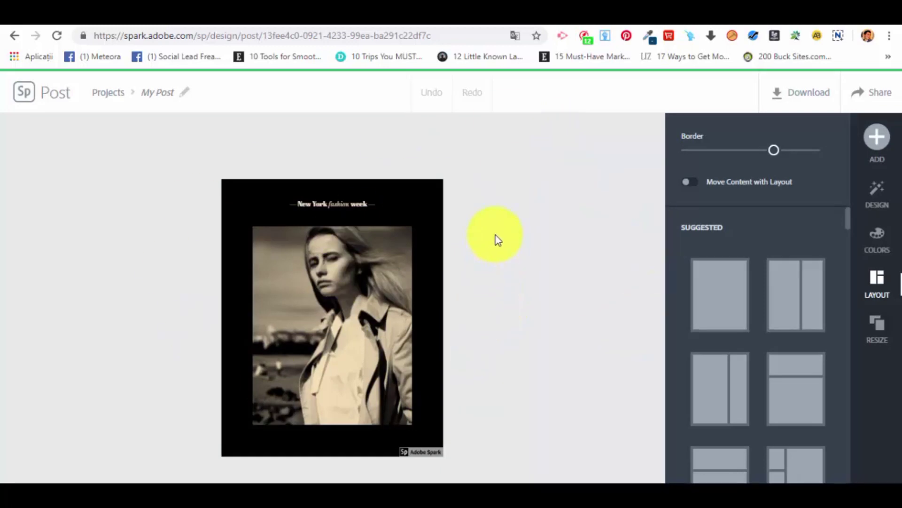
Rename the post project as "Test 1".
left_click(138, 94)
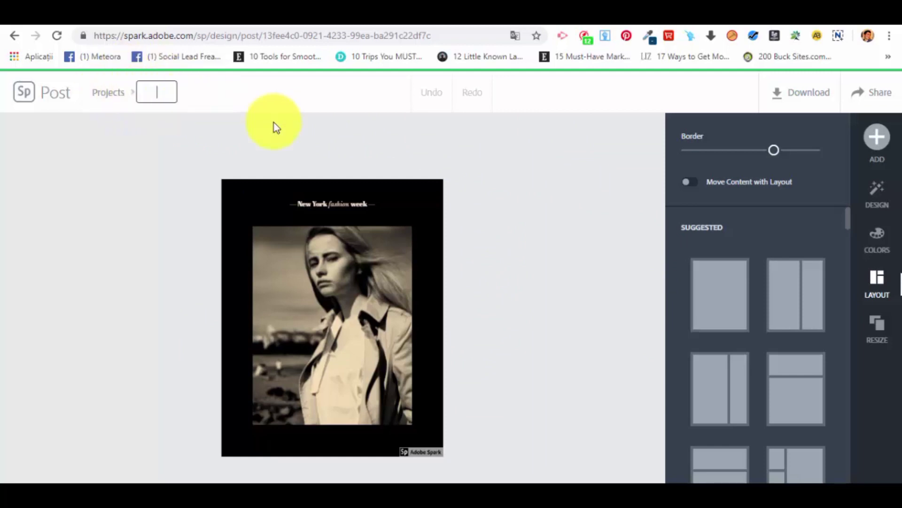
type("Te")
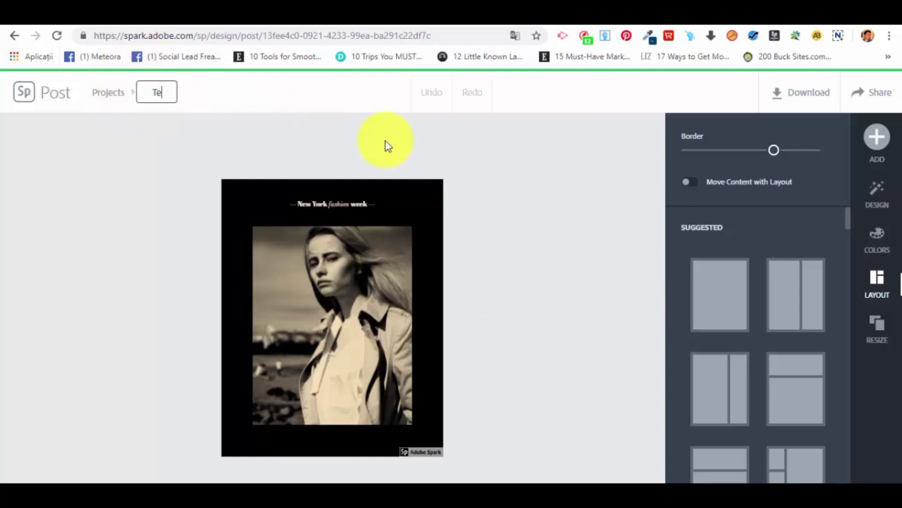
type("st 1")
key("Return")
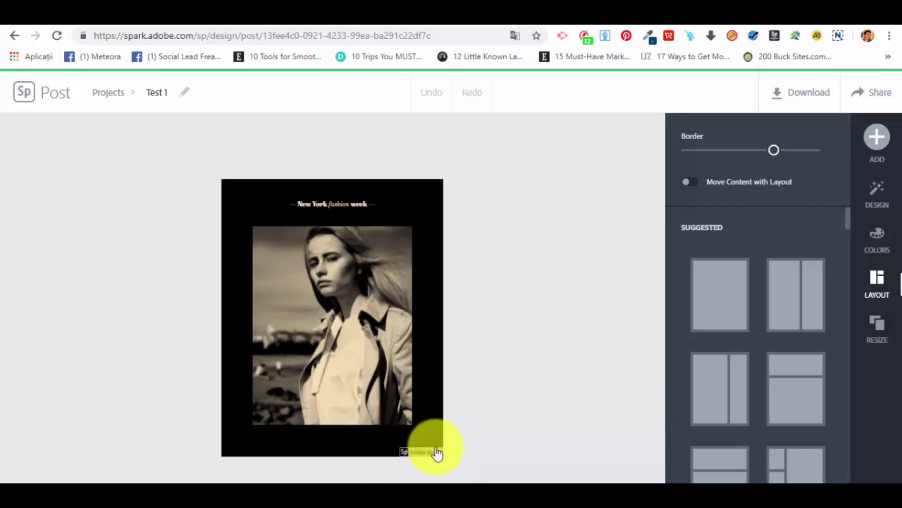
Look over the Adobe Spark watermark, the layout settings and the content types available for adding to the post.
mouse_move(423, 461)
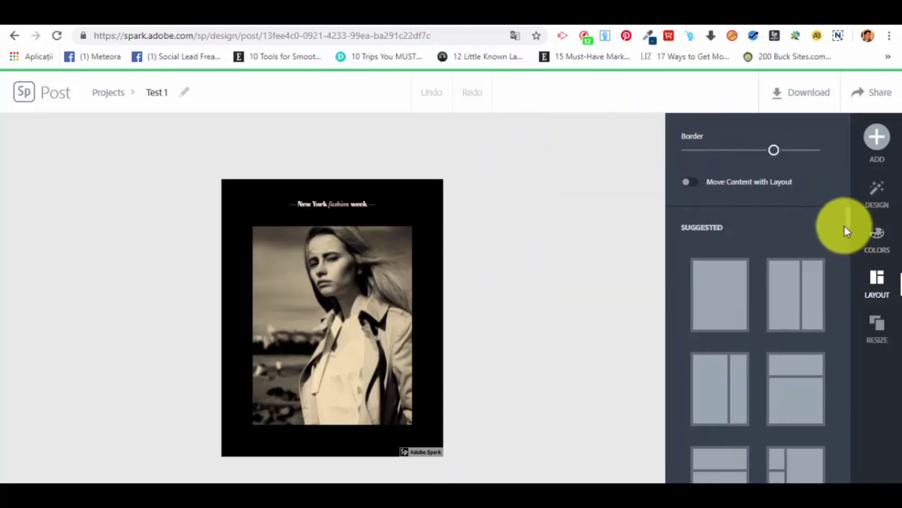
left_click_drag(850, 212, 813, 194)
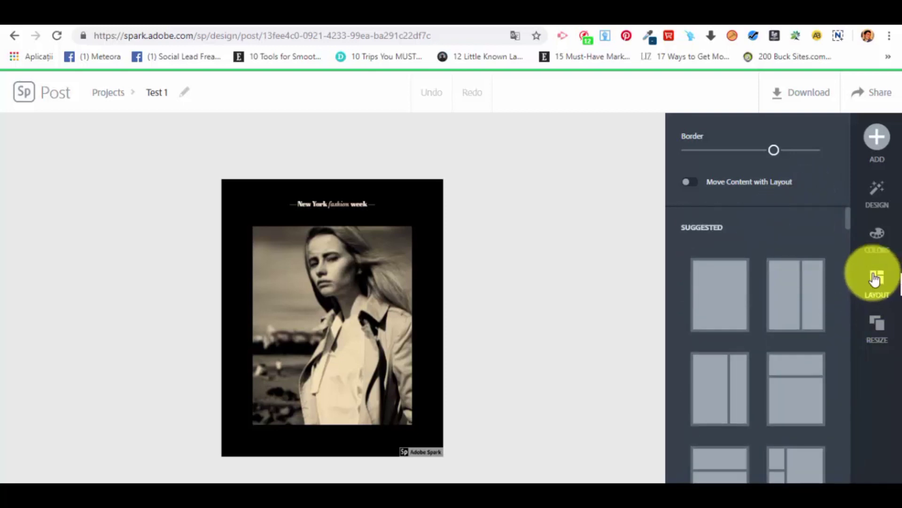
mouse_move(855, 134)
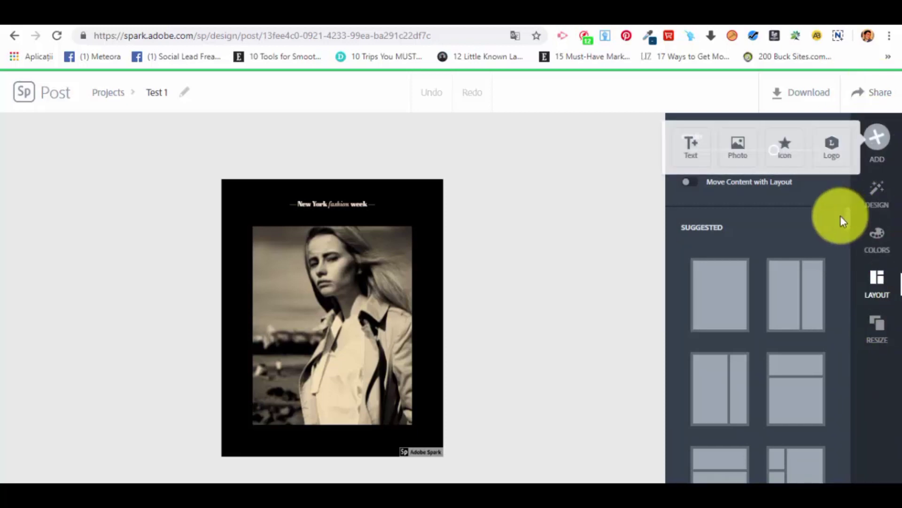
Browse the design variations and try the purple "Behind every successful woman is herself" design on the post.
left_click(874, 197)
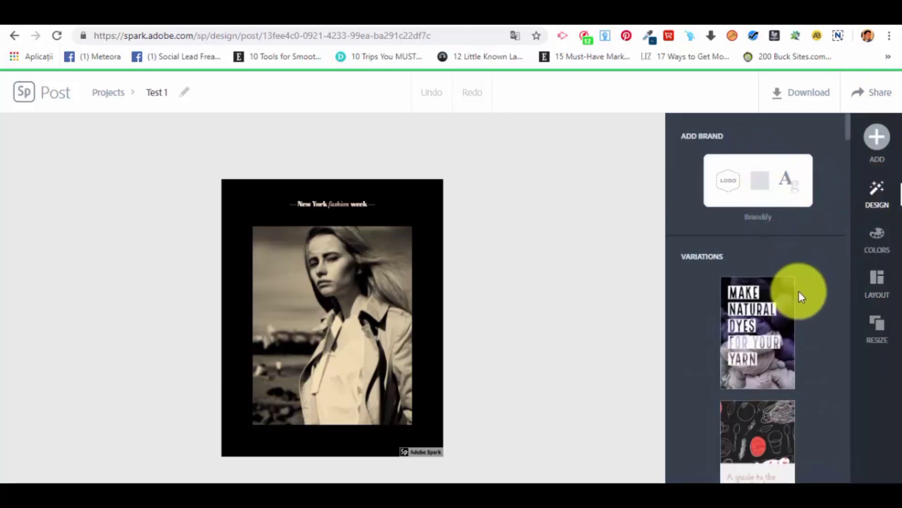
scroll(799, 291, "down", 2)
scroll(767, 288, "down", 5)
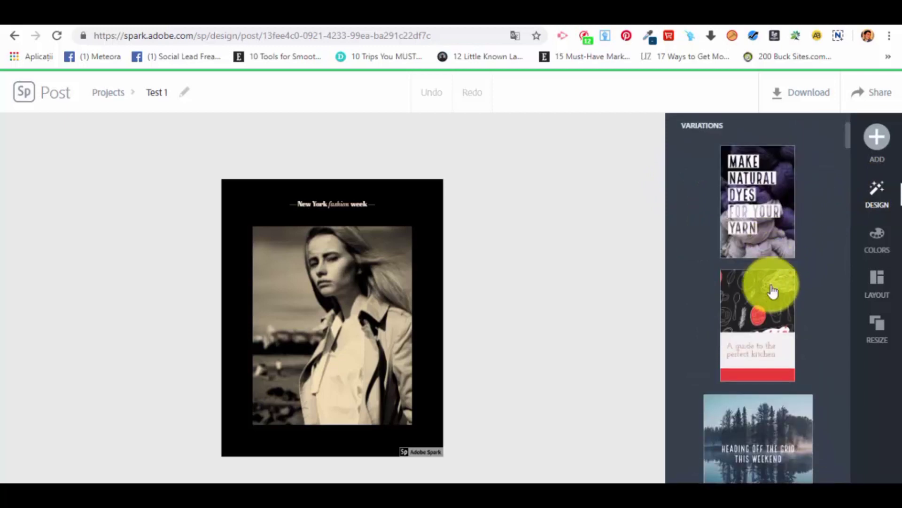
scroll(768, 289, "down", 8)
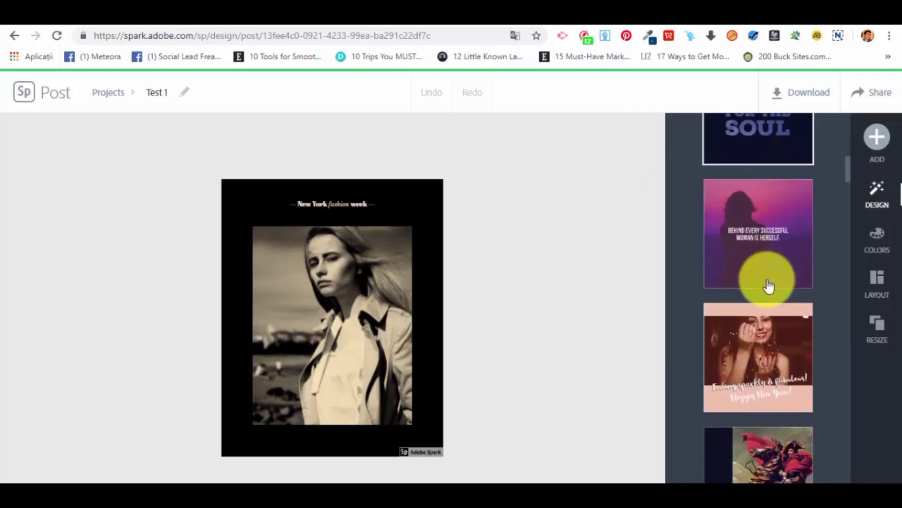
left_click(784, 259)
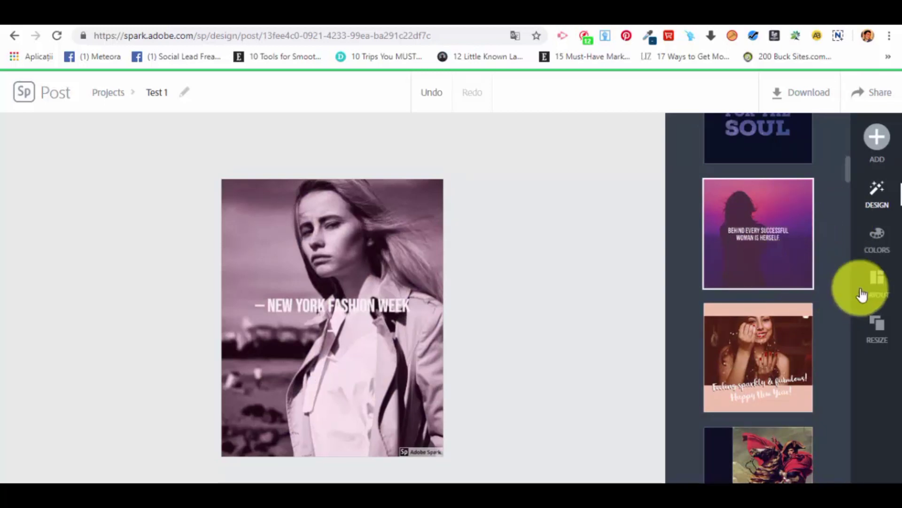
Try the pink "Happy New Year!" and "Need a visual for history class?" designs, and apply the "Wishing You a Happy 4th!" variation.
scroll(770, 228, "down", 1)
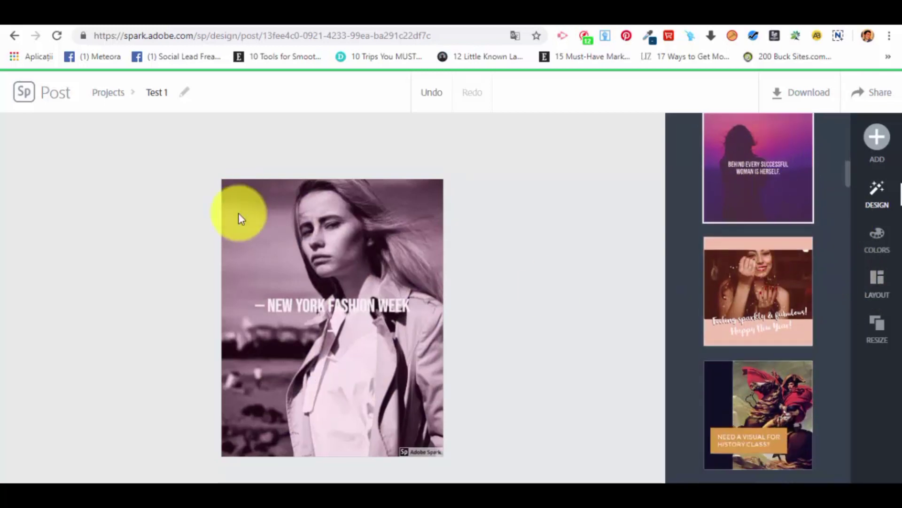
left_click(774, 277)
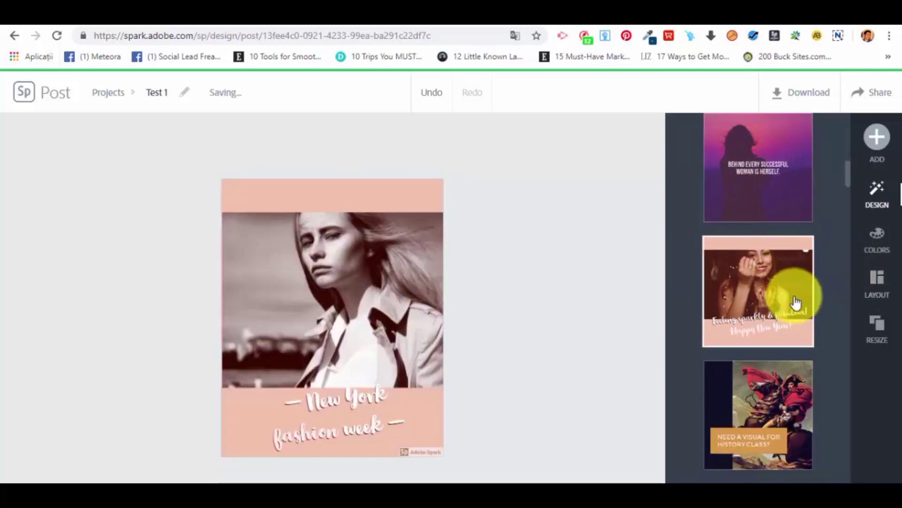
scroll(787, 277, "down", 2)
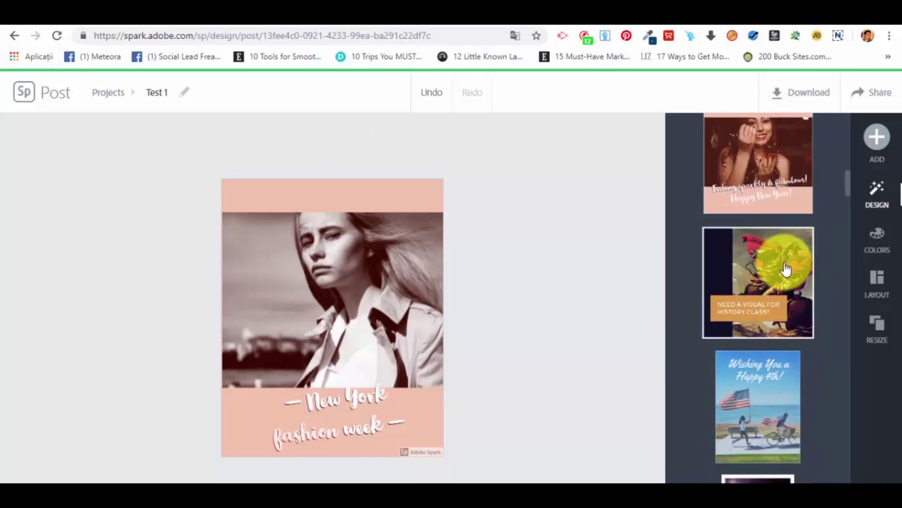
left_click(799, 294)
scroll(780, 310, "down", 3)
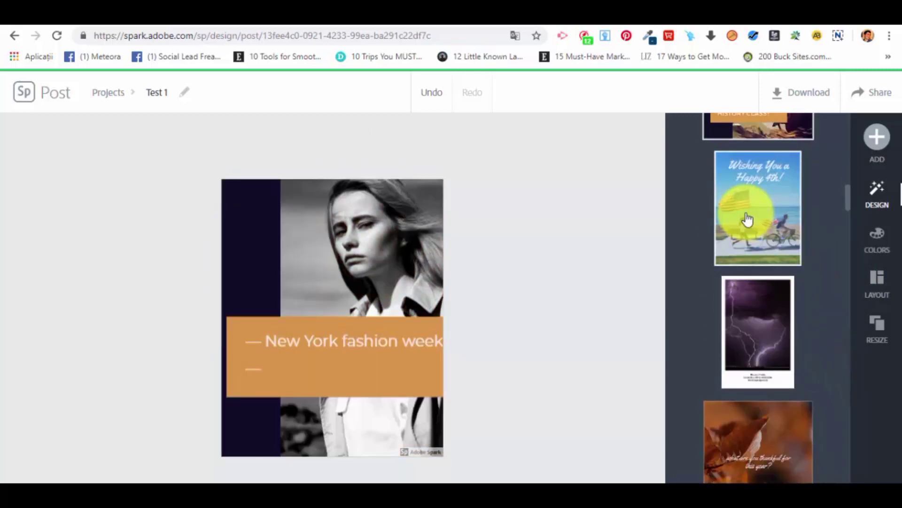
left_click(746, 221)
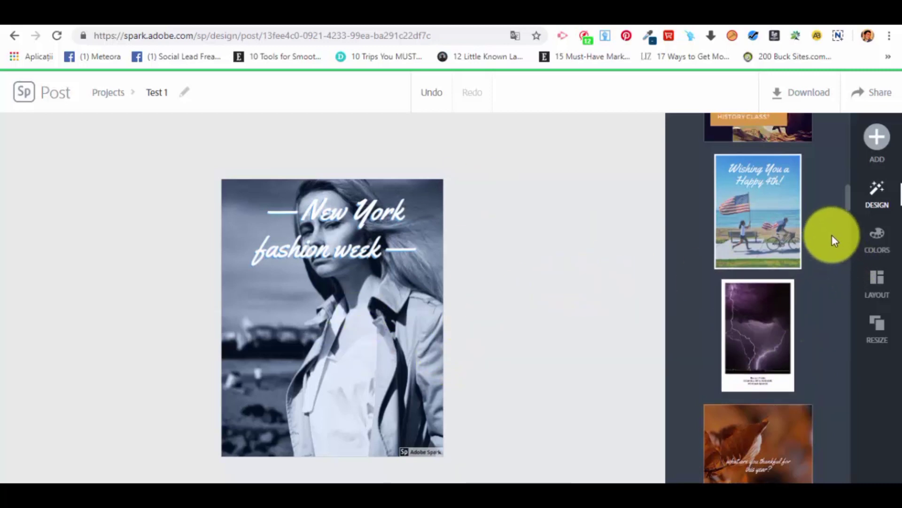
Search the free photos for "office" and add the picture of the woman with glasses at a laptop to the post.
scroll(830, 238, "up", 3)
left_click(871, 132)
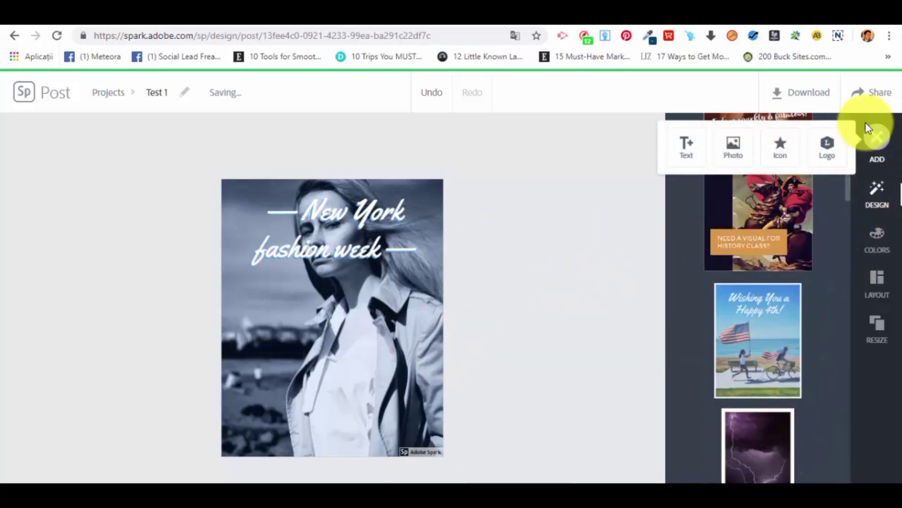
left_click(887, 142)
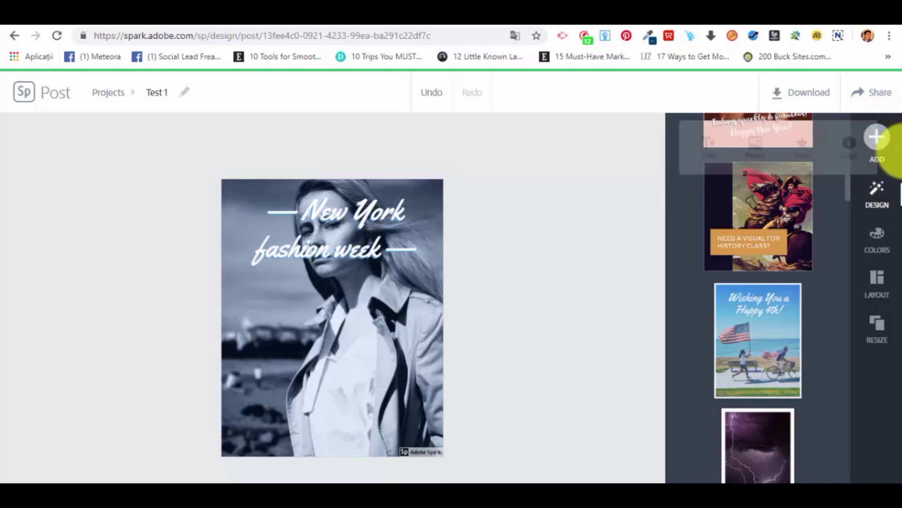
left_click(877, 135)
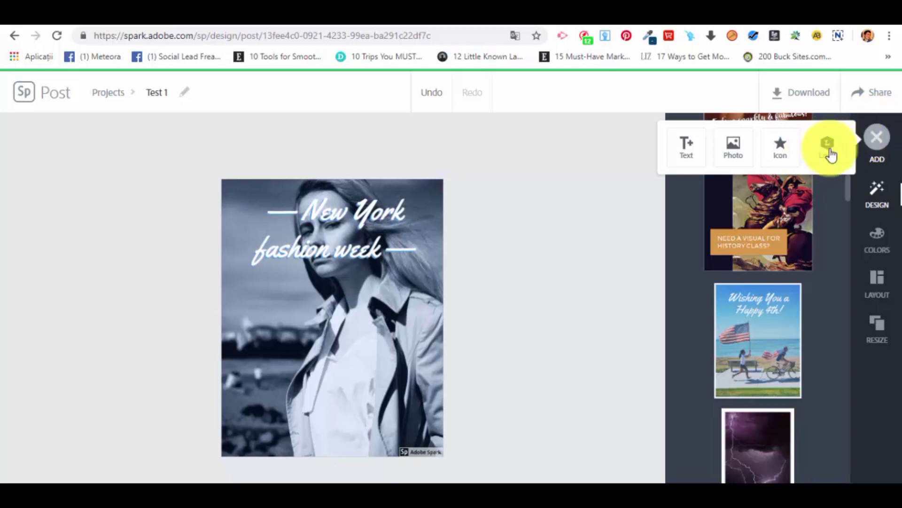
left_click(734, 143)
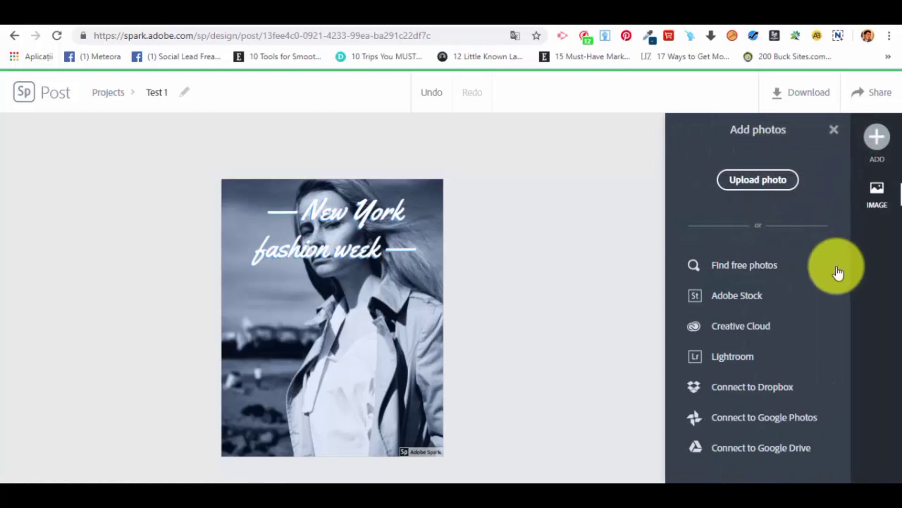
left_click(773, 275)
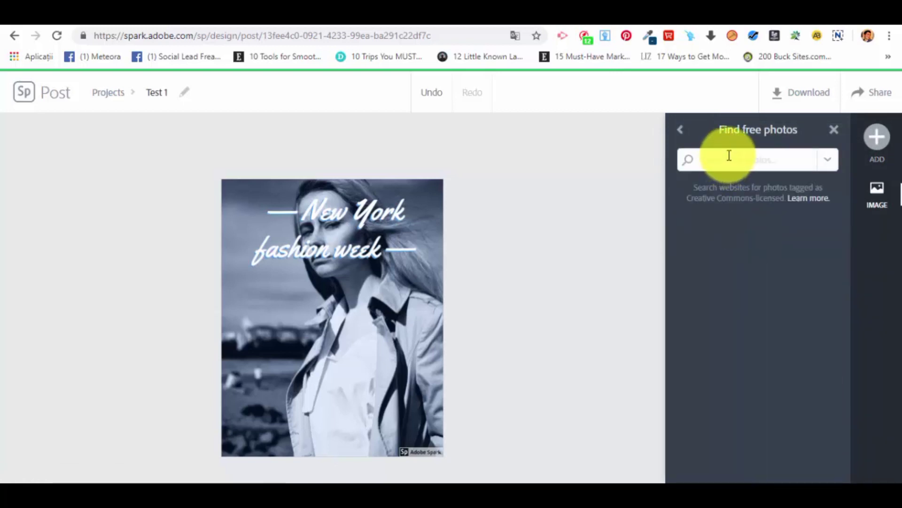
type("office")
key("Return")
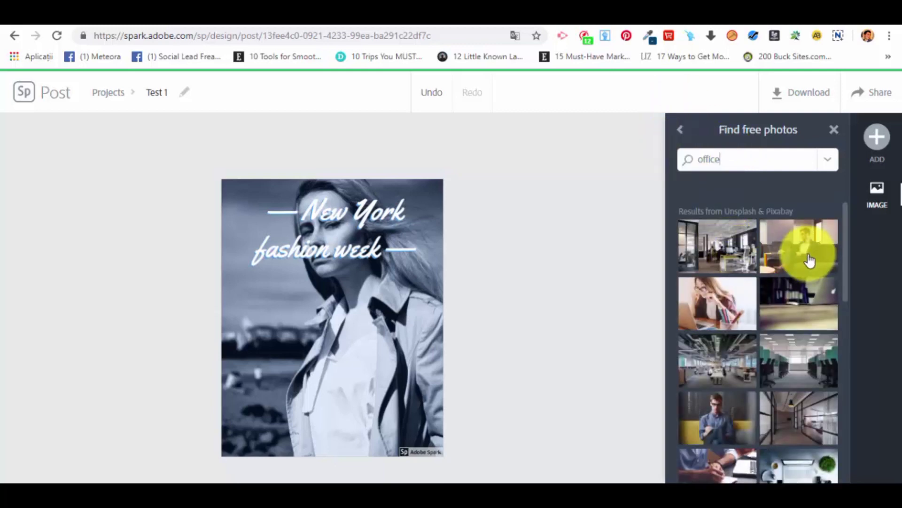
left_click(714, 296)
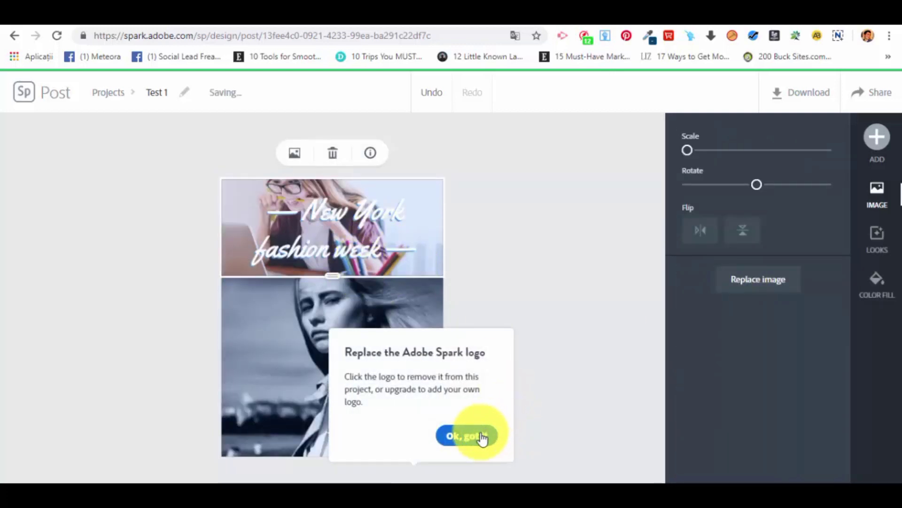
left_click(482, 436)
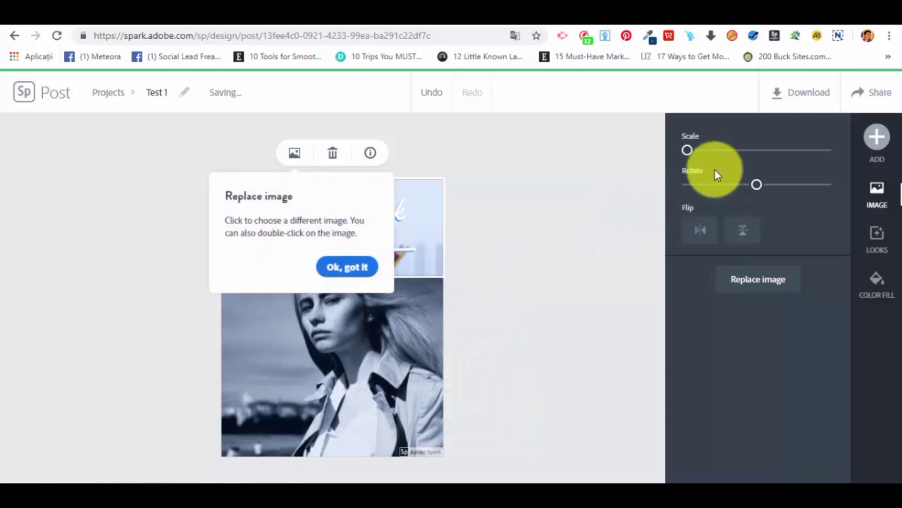
left_click(354, 269)
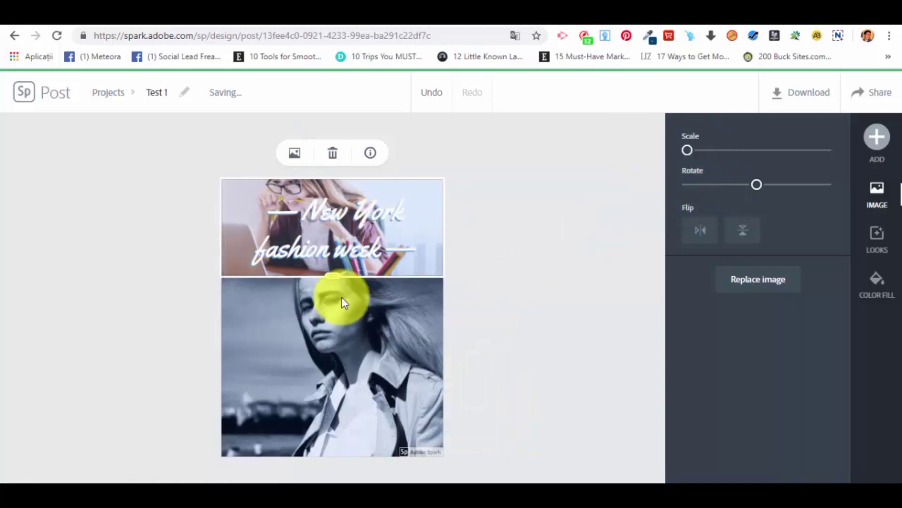
Try different heights for the office photo's section and settle it at just under half of the post.
left_click_drag(334, 282, 328, 475)
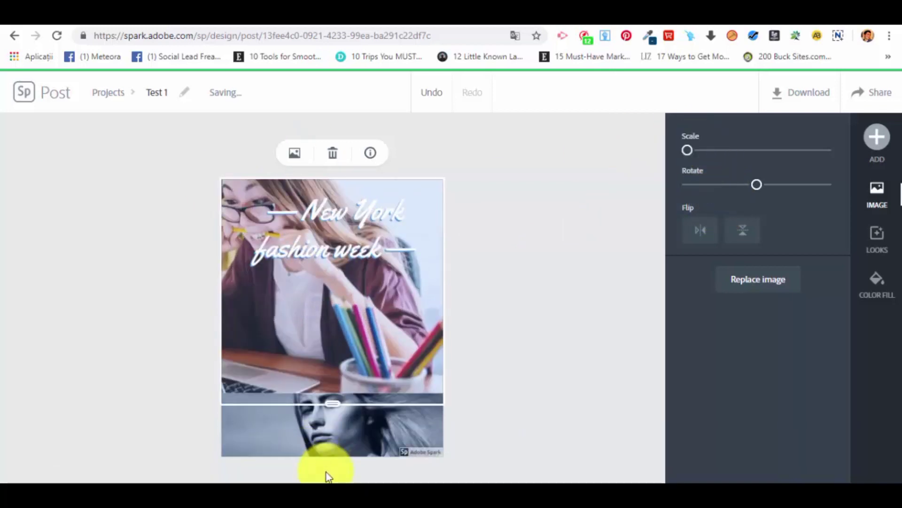
left_click_drag(323, 424, 360, 477)
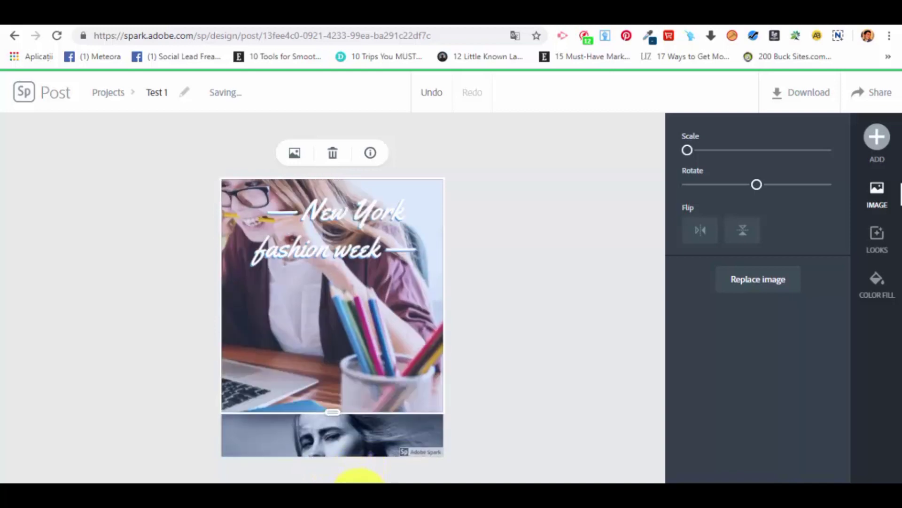
left_click_drag(360, 413, 346, 311)
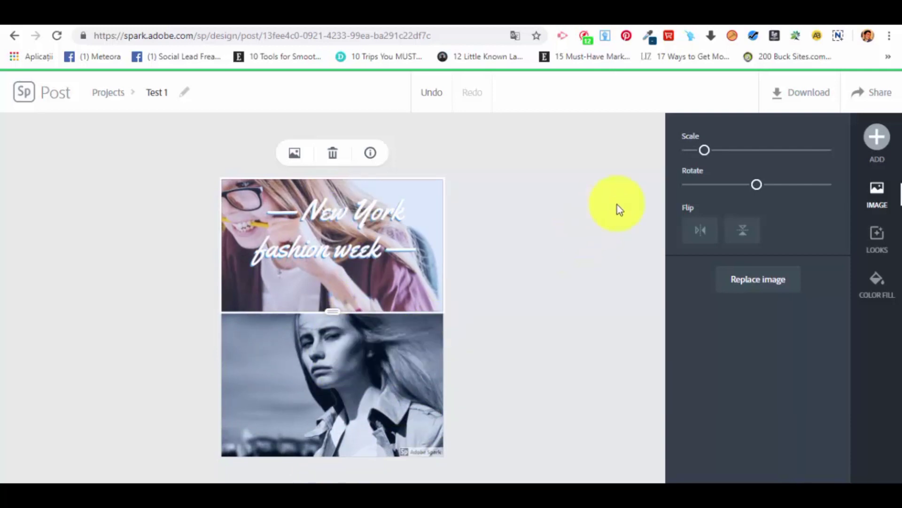
Try the upper photo's maximum scale, then reduce it to near the minimum and keep the rotation centered.
left_click_drag(706, 152, 873, 174)
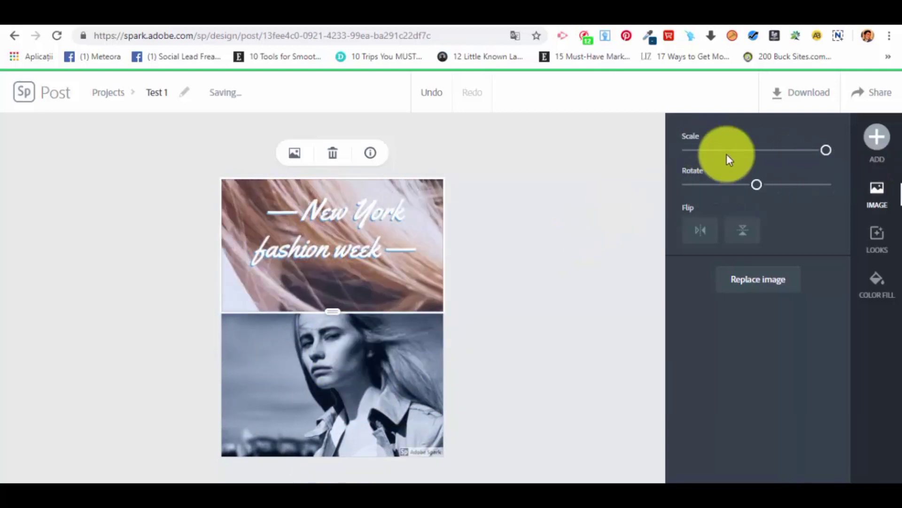
left_click_drag(729, 155, 691, 155)
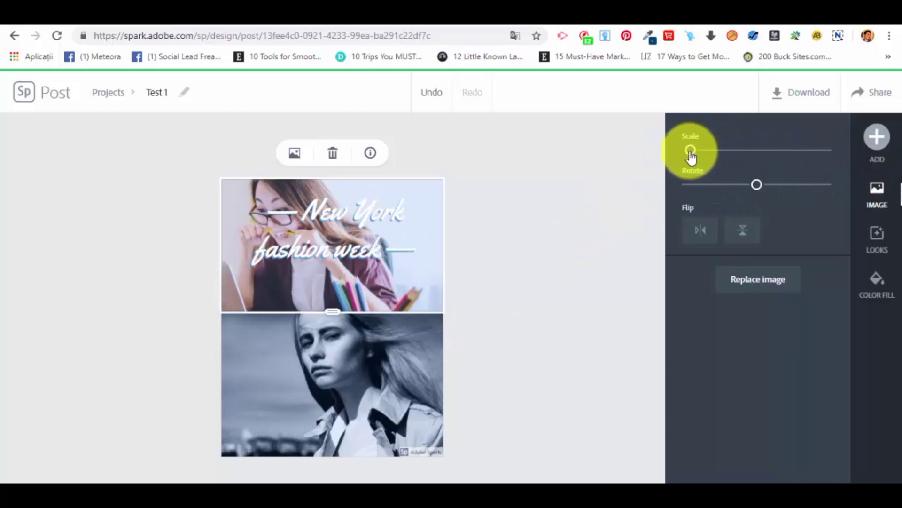
left_click_drag(762, 191, 757, 188)
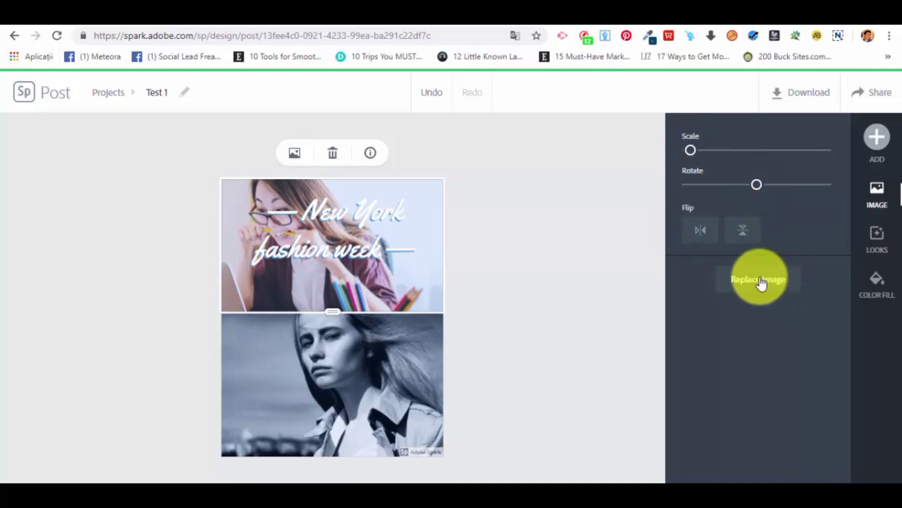
left_click(294, 165)
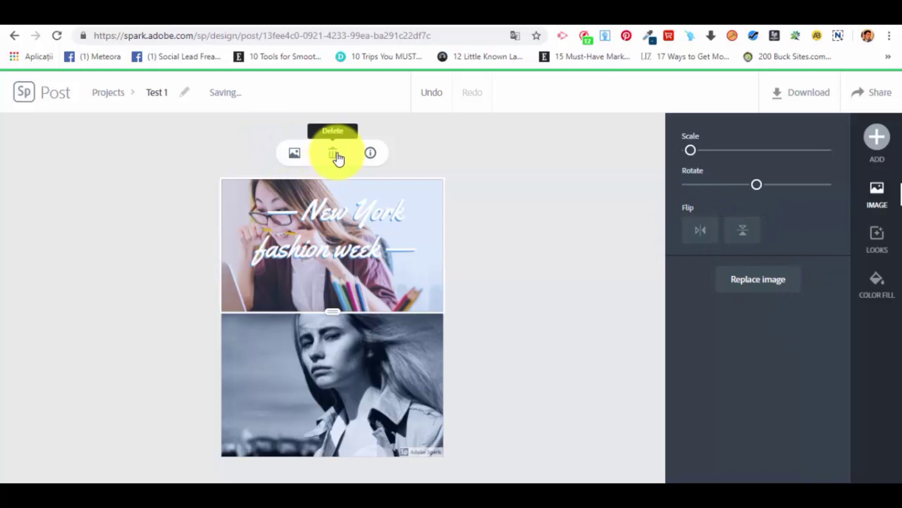
Replace the lower black-and-white photo with the "office" free photo of the man in a blue shirt on a yellow sofa.
left_click(376, 367)
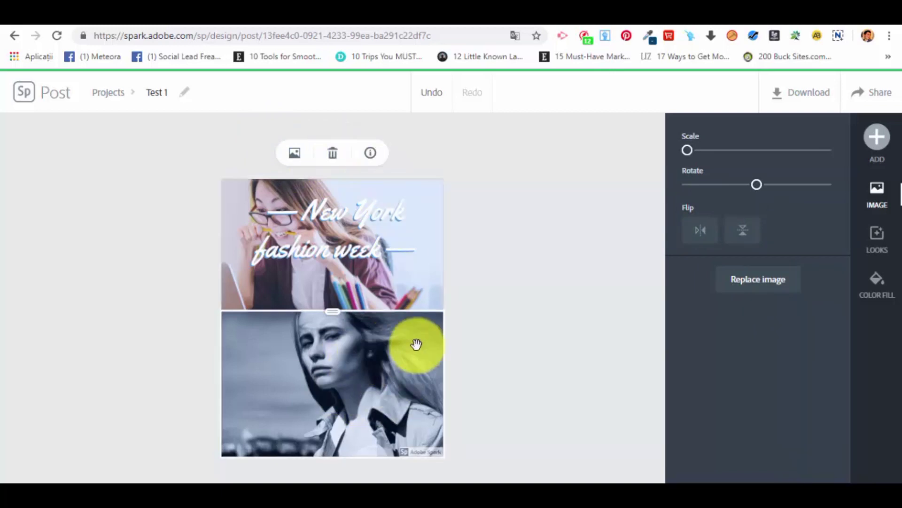
left_click(772, 282)
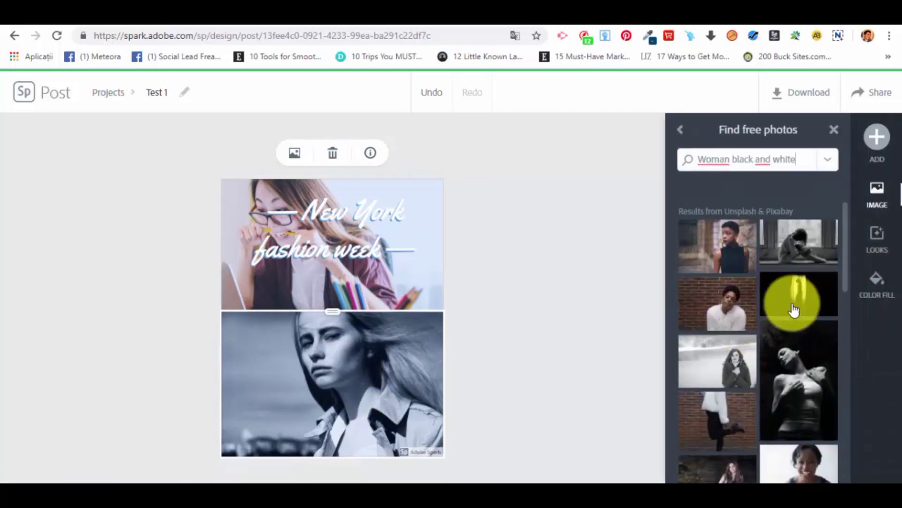
scroll(778, 423, "down", 3)
scroll(741, 419, "down", 3)
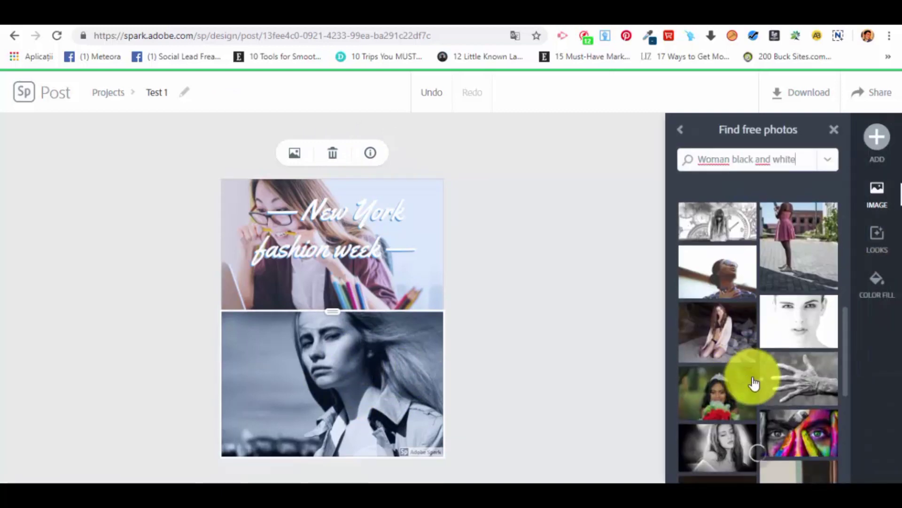
triple_click(762, 155)
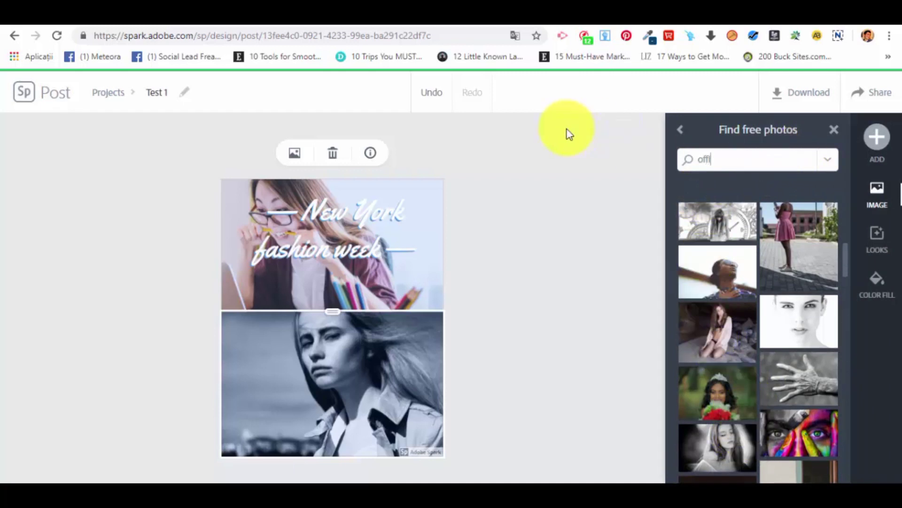
type("office")
key("Return")
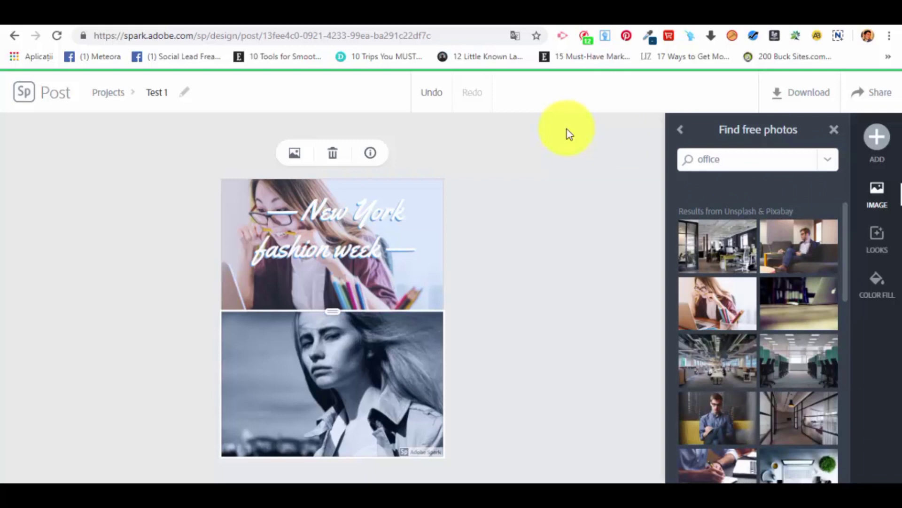
left_click(726, 423)
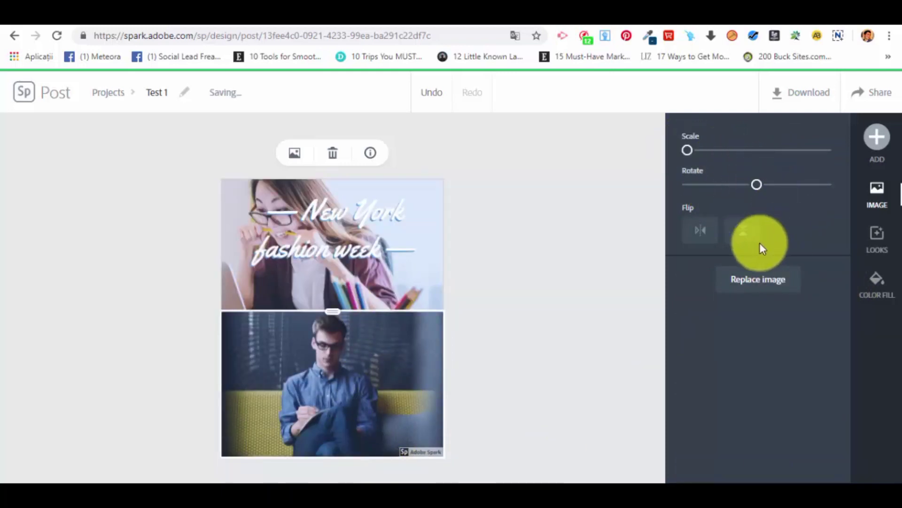
Add the text "Monday" over the lower photo.
left_click(877, 137)
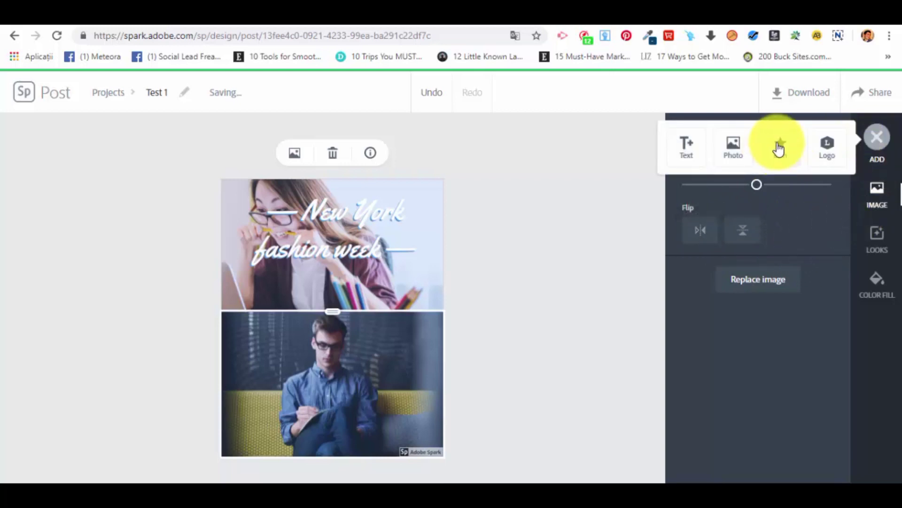
left_click(684, 143)
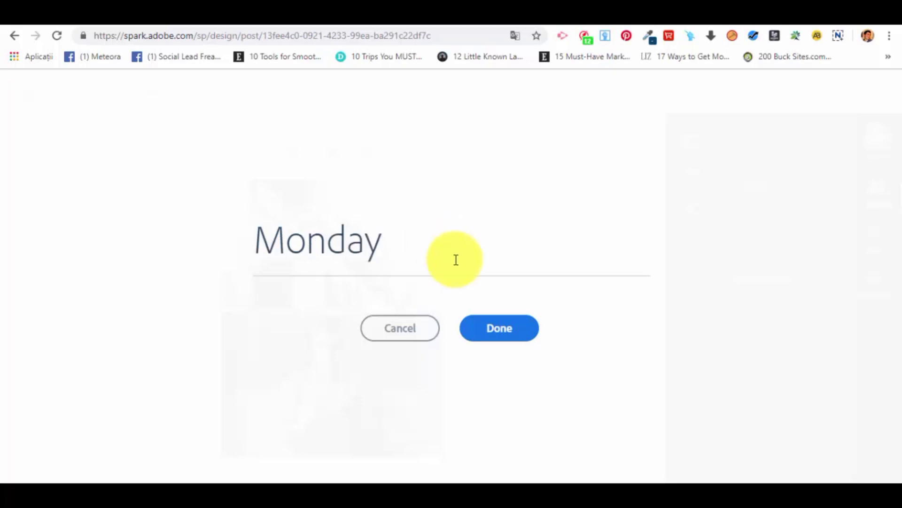
left_click(472, 332)
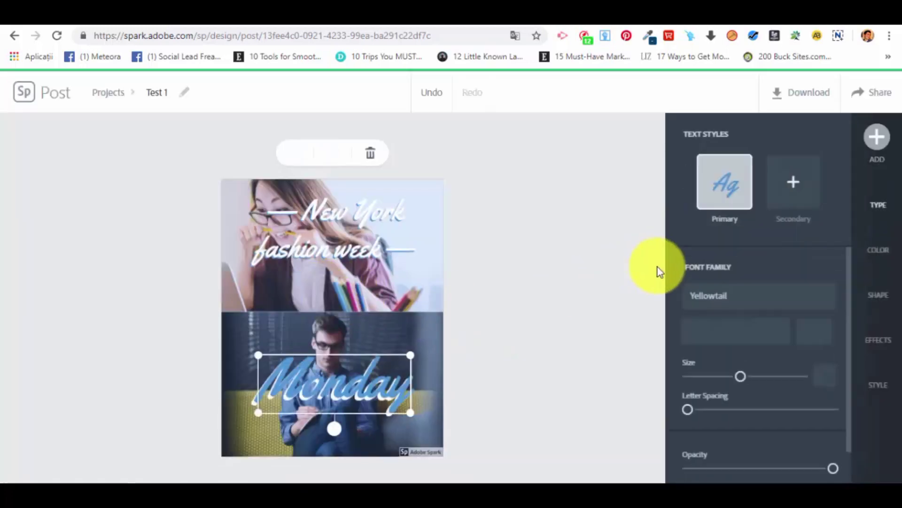
left_click(772, 333)
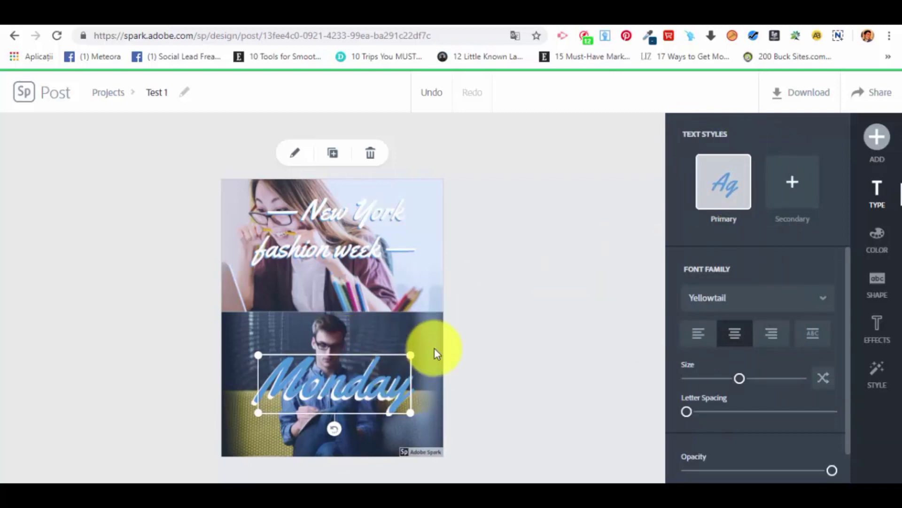
Add a secondary text style for "Monday", return to the primary style and set its size to about 235.
left_click(791, 183)
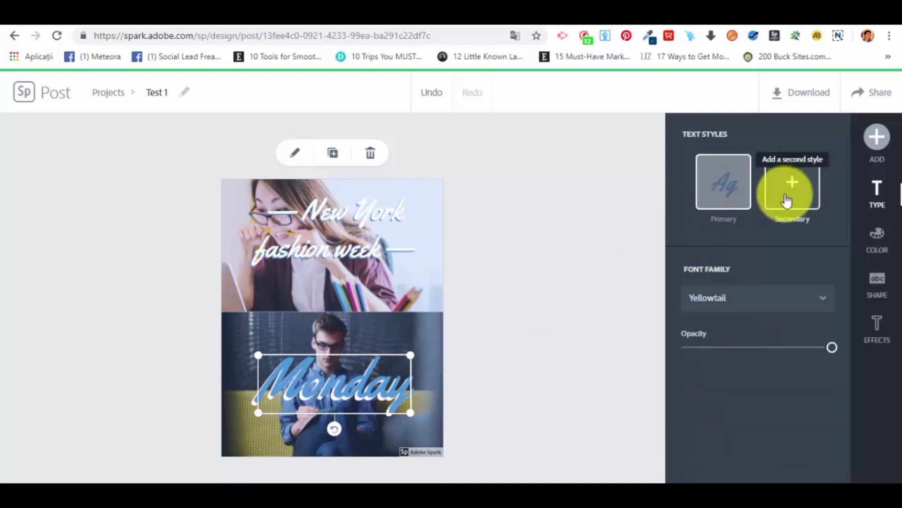
left_click(718, 176)
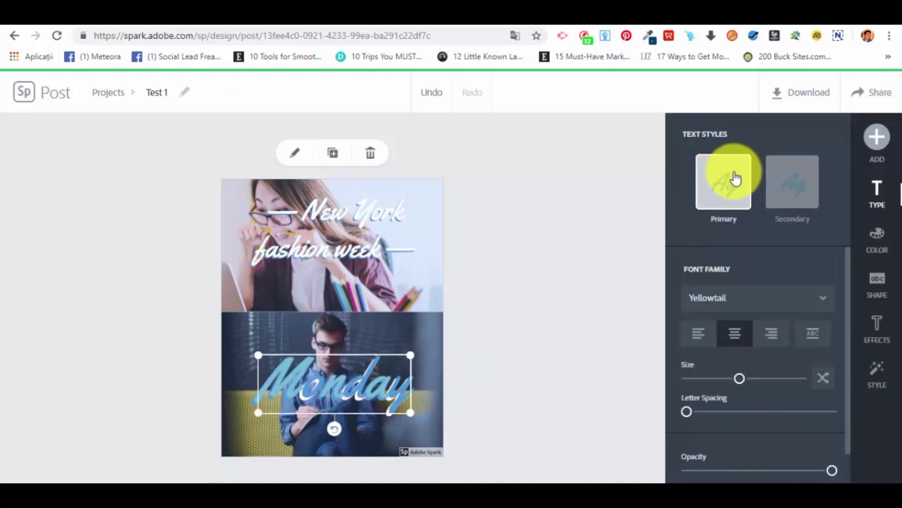
scroll(733, 292, "down", 1)
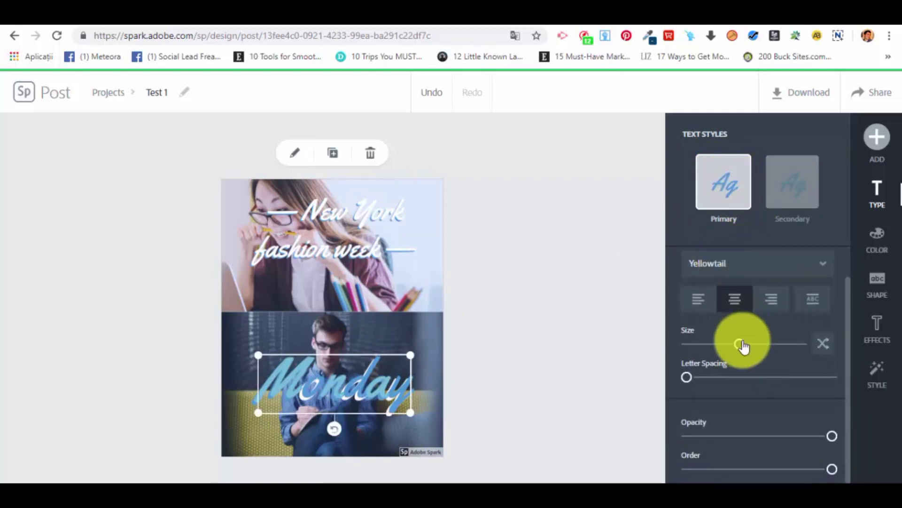
mouse_move(731, 342)
left_mouse_down()
mouse_move(728, 349)
mouse_move(743, 346)
left_mouse_up()
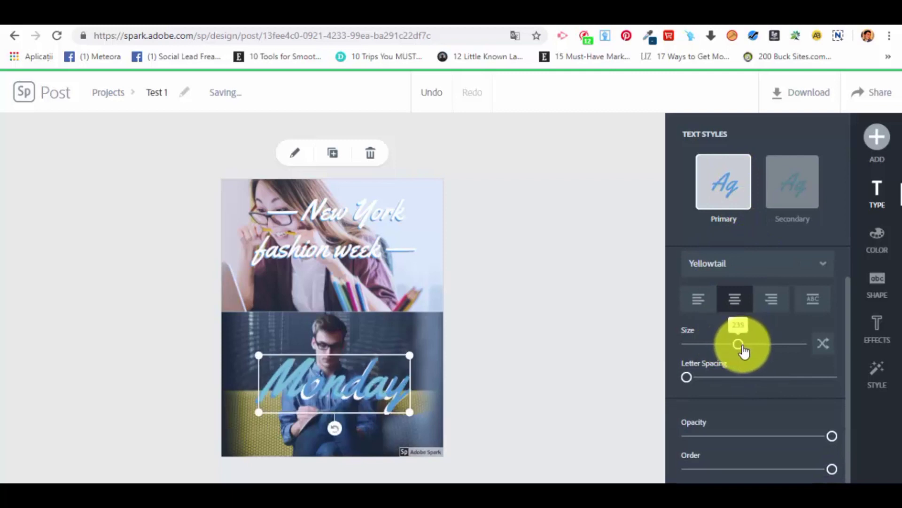
Set the "Monday" text's font to Flood Std Regular and widen its letter spacing slightly.
left_click(727, 268)
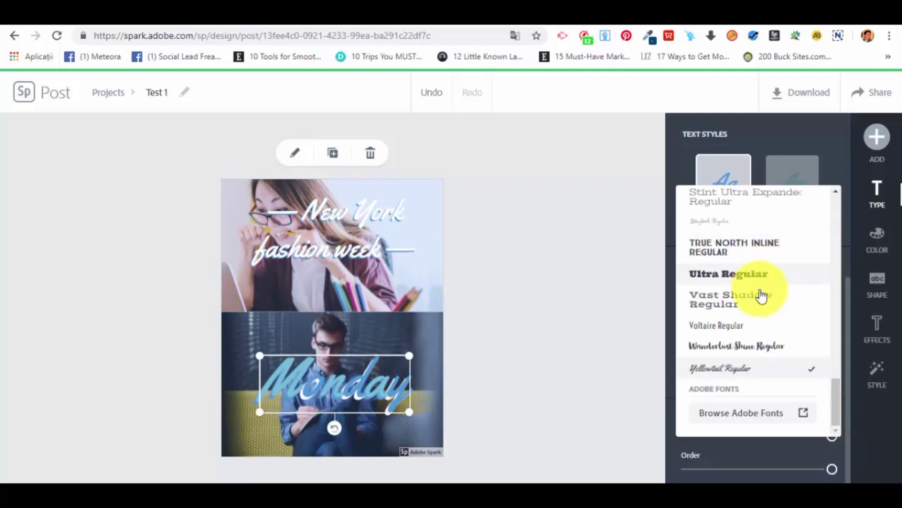
scroll(750, 363, "up", 5)
scroll(751, 362, "up", 8)
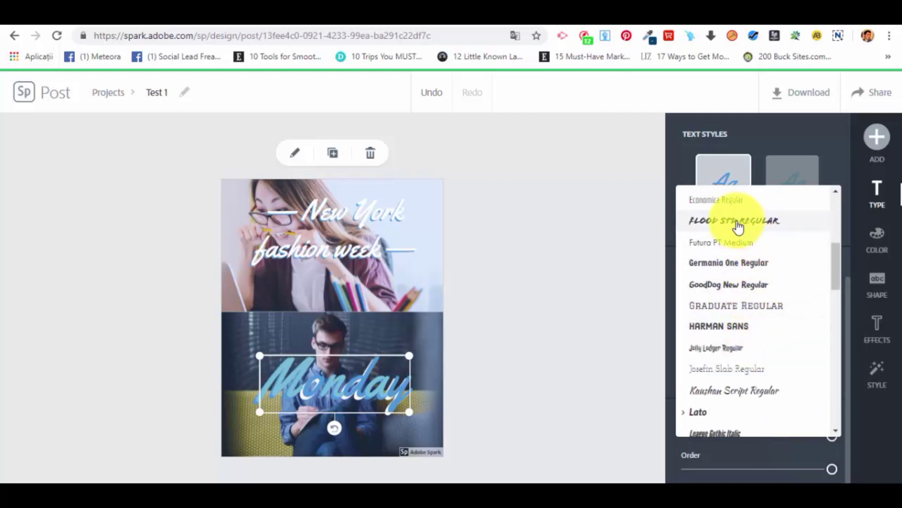
left_click(738, 227)
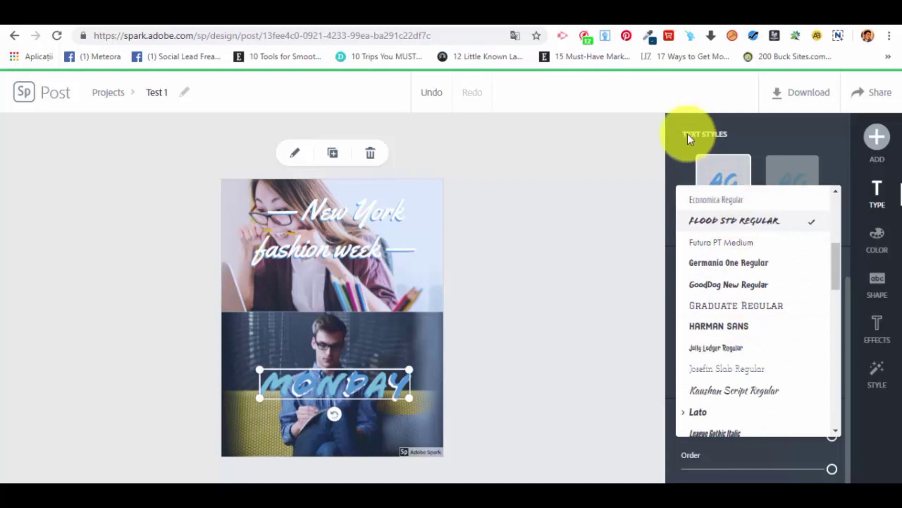
left_click(676, 142)
left_click(740, 314)
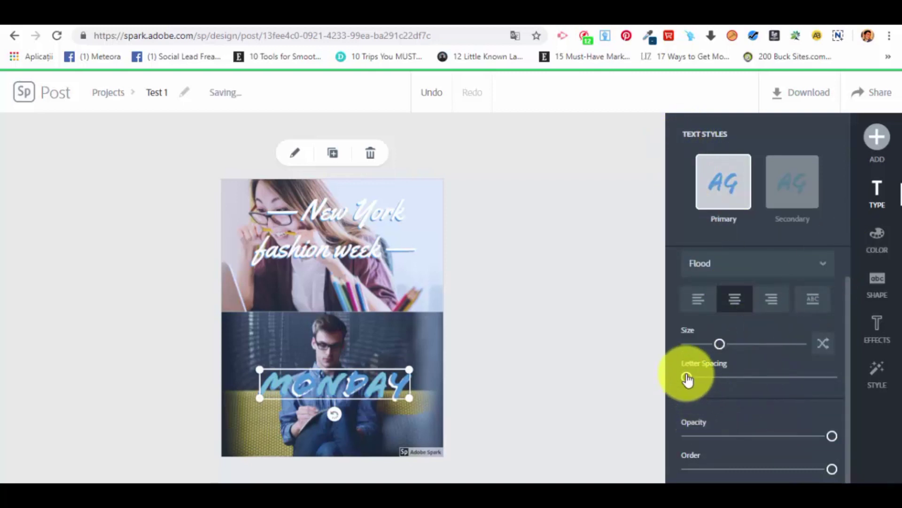
left_click_drag(686, 377, 710, 395)
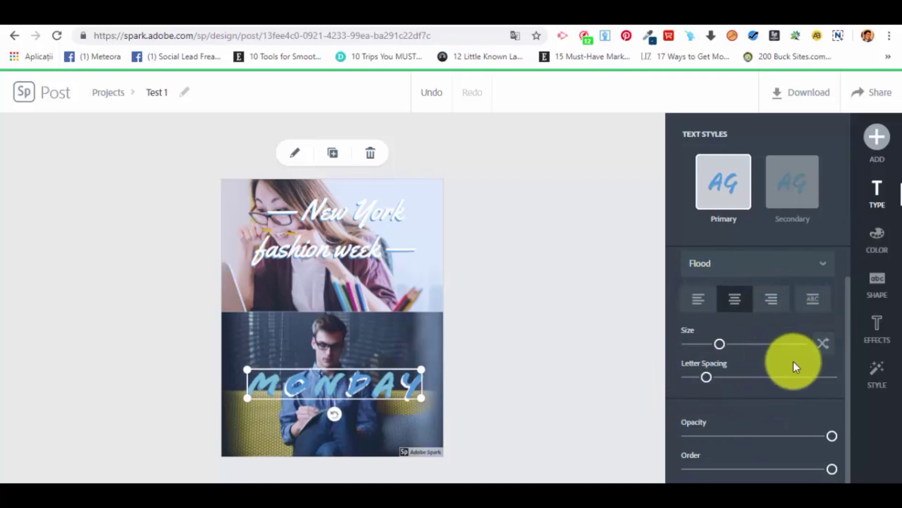
Try the secondary text style on "Monday" and return to the primary style with full opacity.
left_click(783, 196)
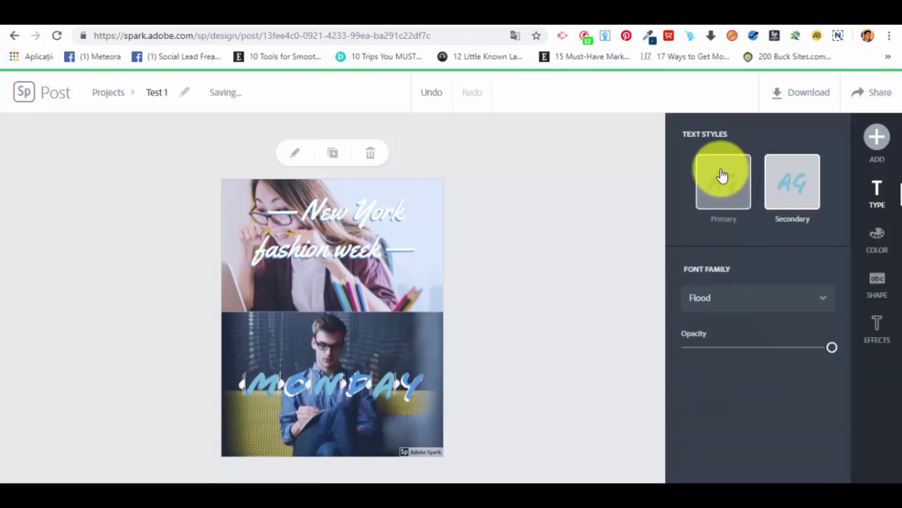
left_click(740, 188)
scroll(769, 352, "down", 1)
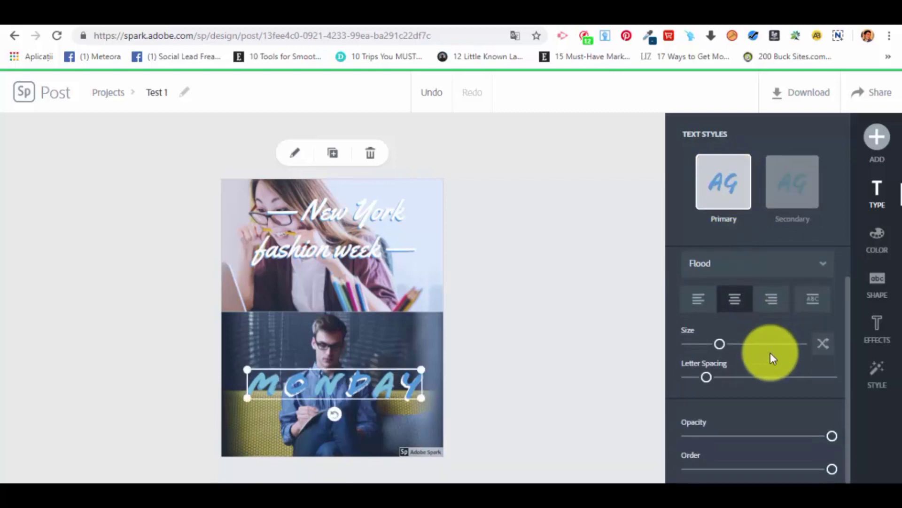
left_click_drag(831, 436, 845, 470)
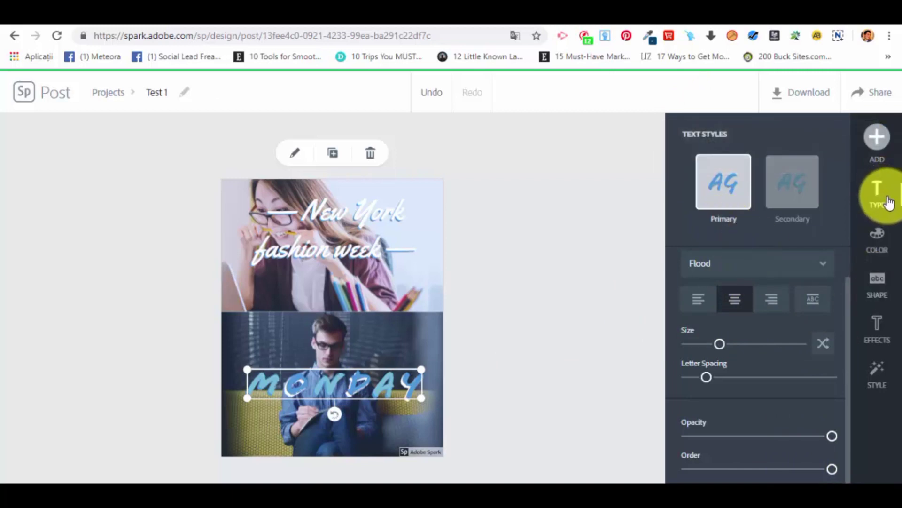
Dismiss the backing shape tip and try the full-width band and the text-contour backing shapes for "Monday".
left_click(892, 281)
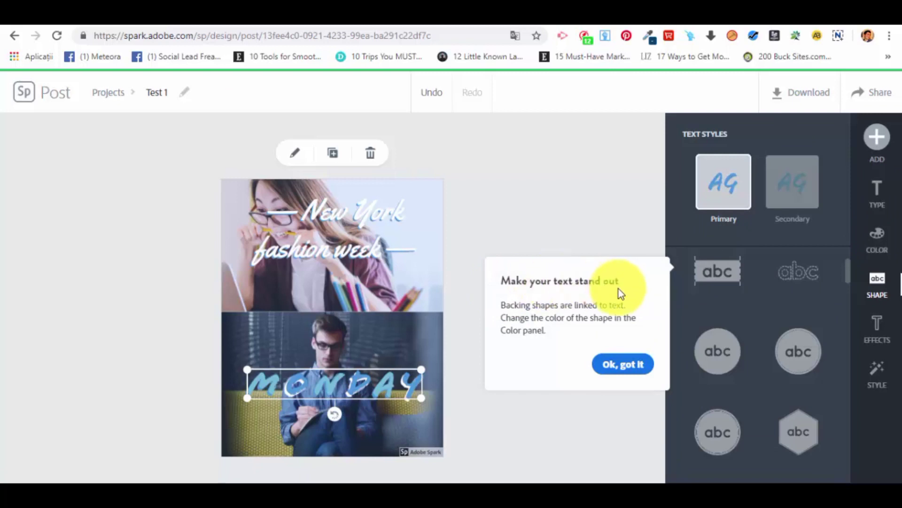
left_click(641, 364)
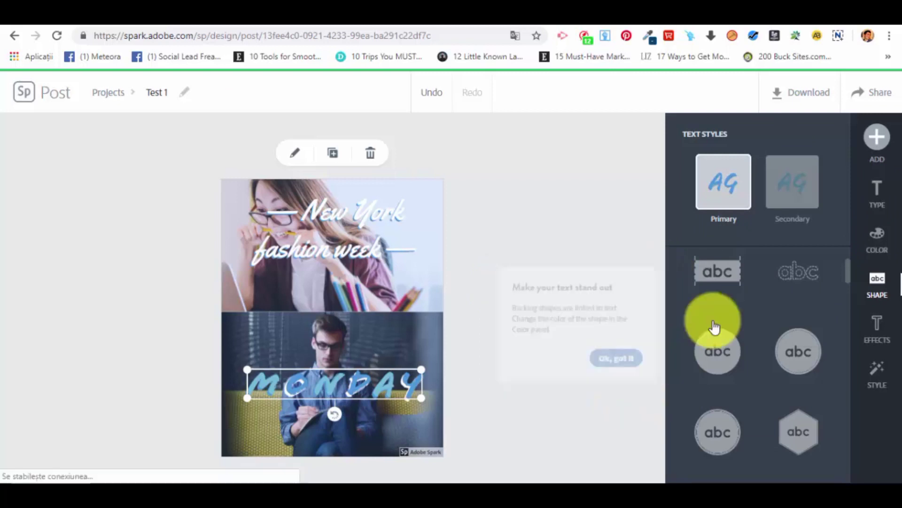
left_click(730, 274)
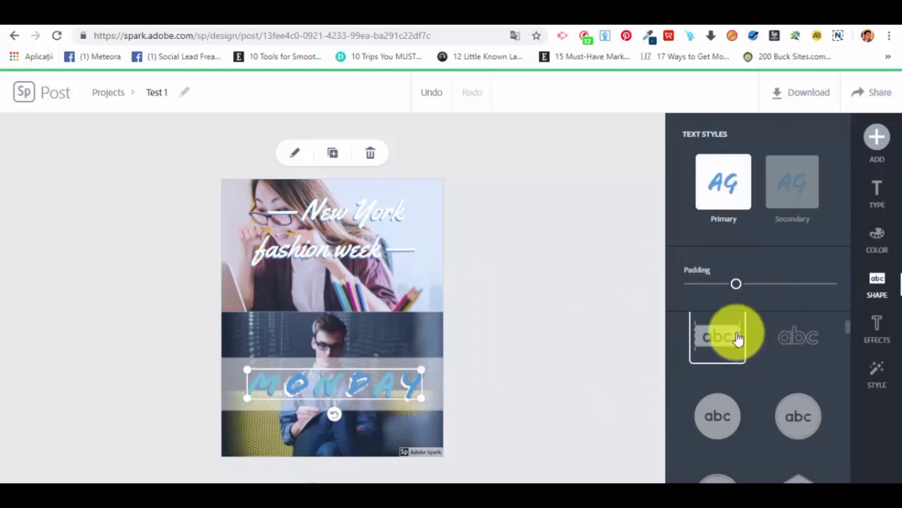
left_click(806, 339)
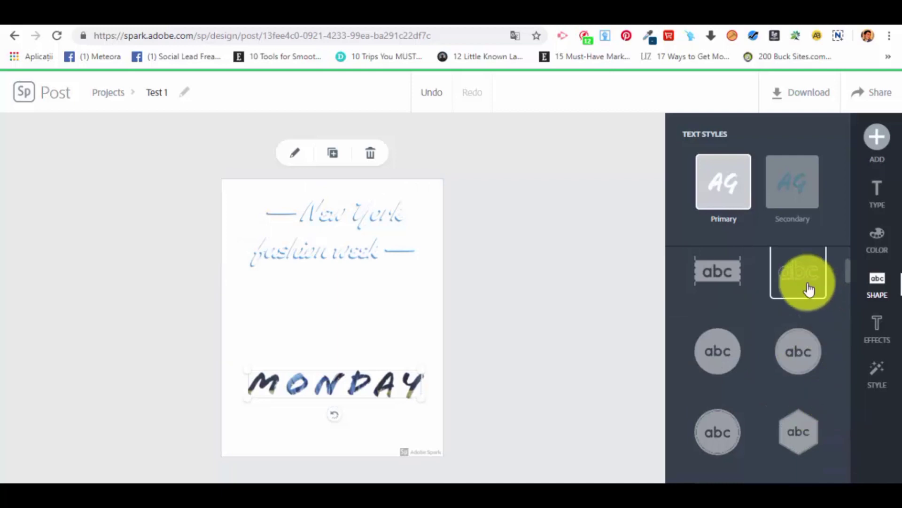
left_click(729, 275)
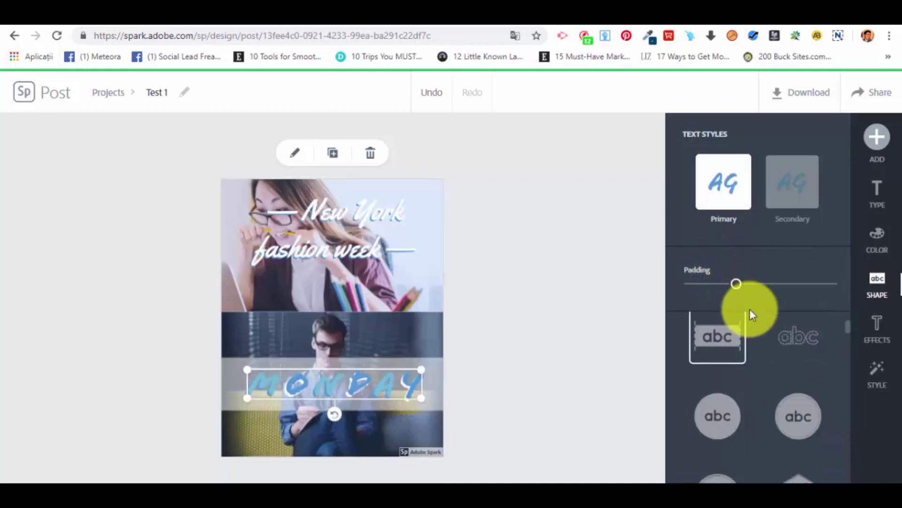
Try the circle, dotted circle, diamond and rounded rectangle backing shapes behind "Monday".
left_click(738, 424)
scroll(798, 377, "down", 1)
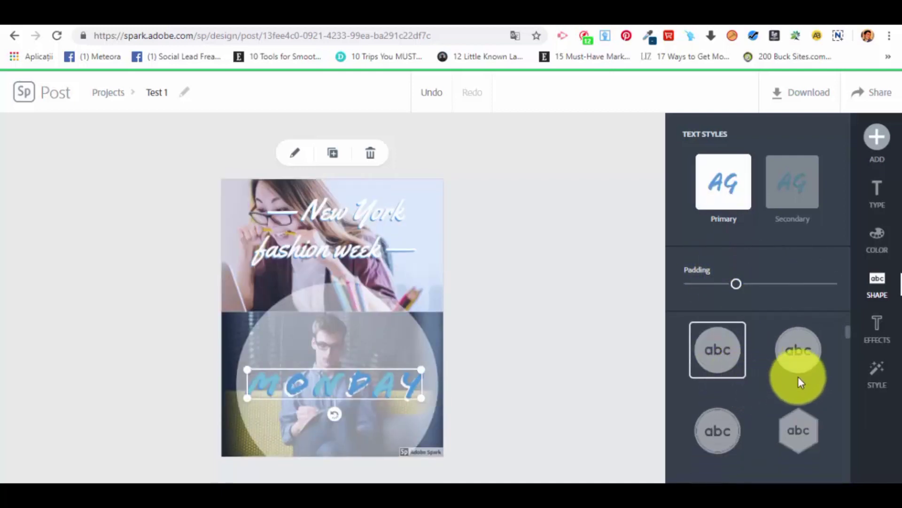
left_click(816, 359)
scroll(755, 333, "down", 3)
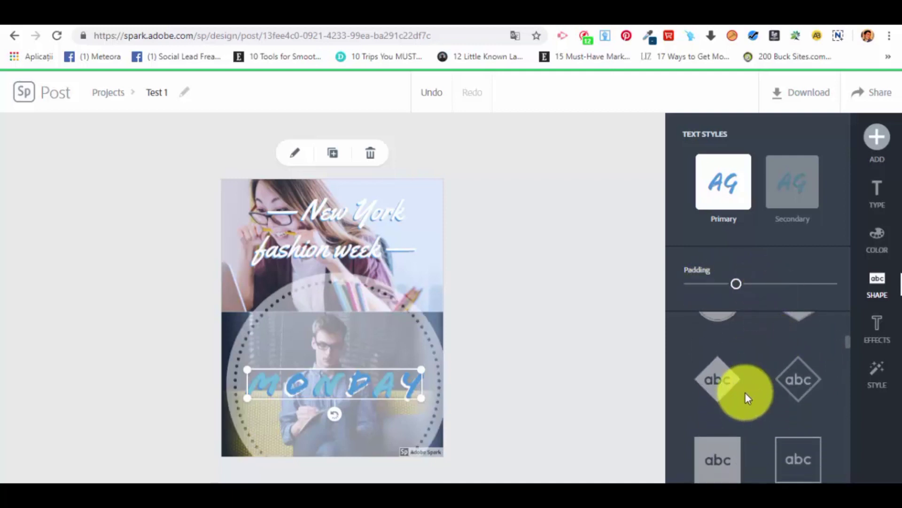
left_click(730, 391)
scroll(732, 342, "down", 4)
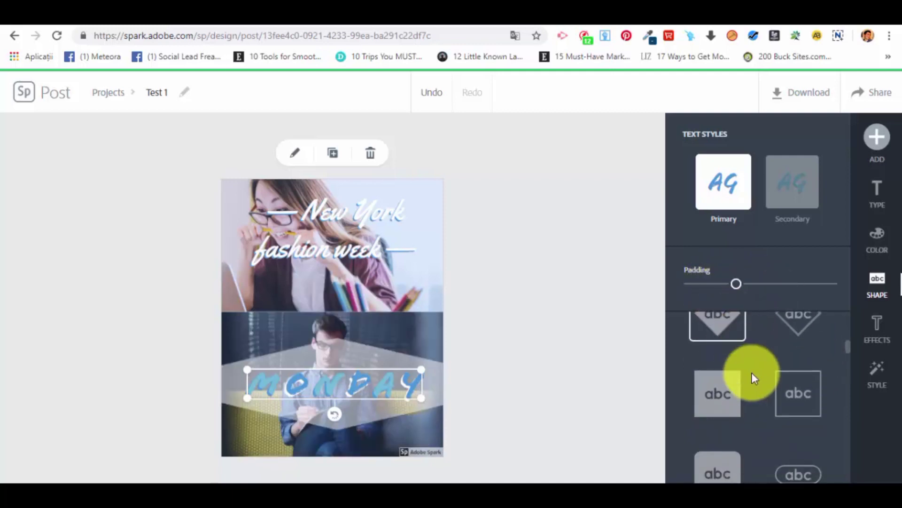
left_click(721, 347)
scroll(757, 395, "down", 3)
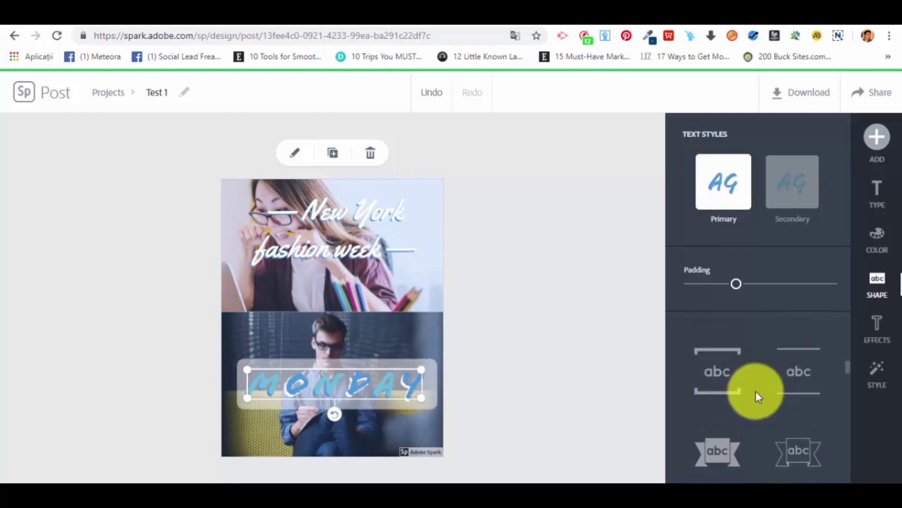
Give "Monday" the filled ribbon banner backing shape with minimum padding, keeping the primary text style selected.
left_click(737, 412)
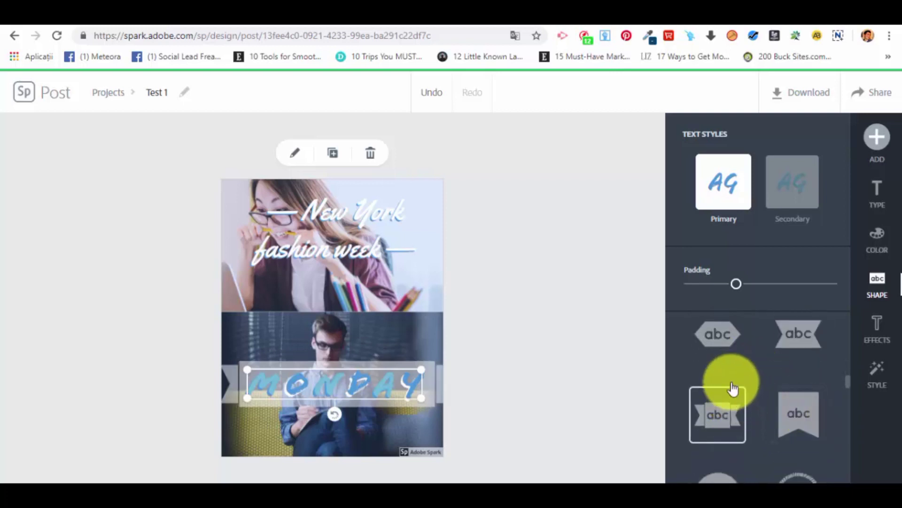
left_click_drag(736, 283, 673, 282)
left_click(782, 197)
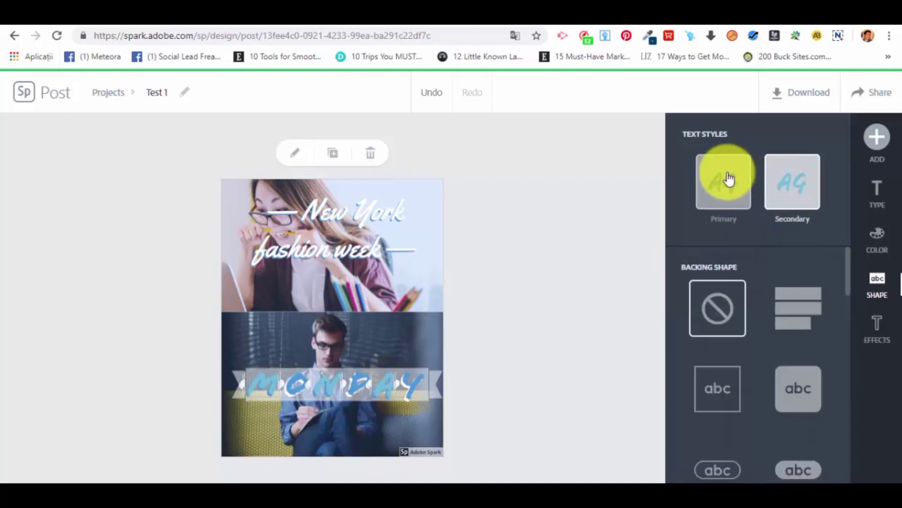
left_click(728, 179)
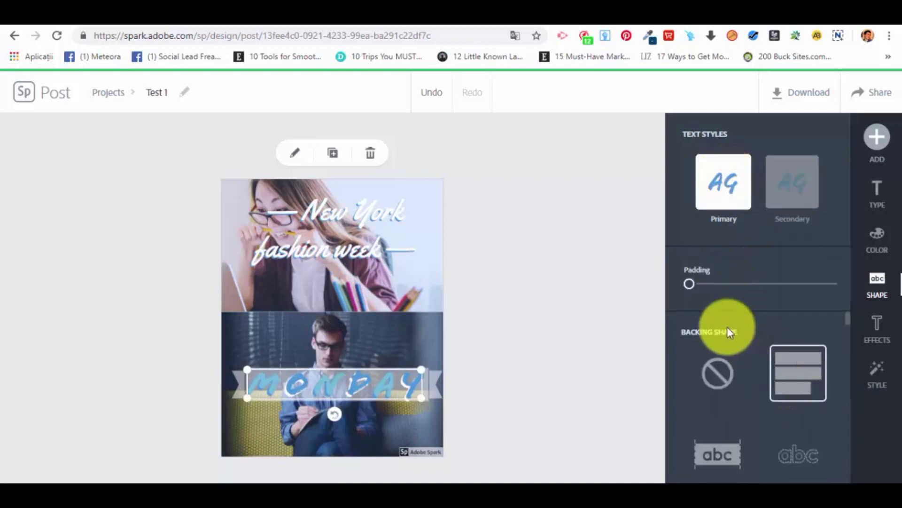
Try the Facebook icon, rope circle and bookmark backing shapes for "Monday" and return to the ribbon banner.
scroll(800, 365, "down", 5)
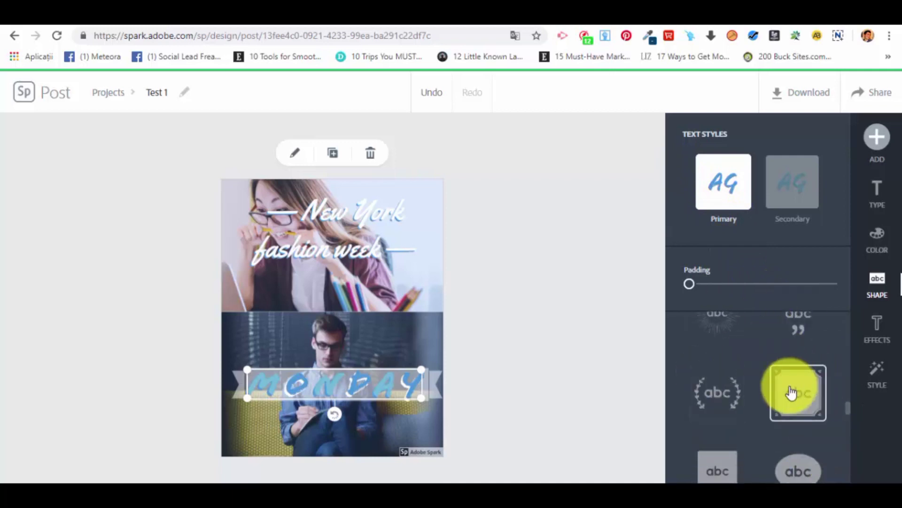
scroll(790, 390, "down", 5)
scroll(788, 387, "up", 2)
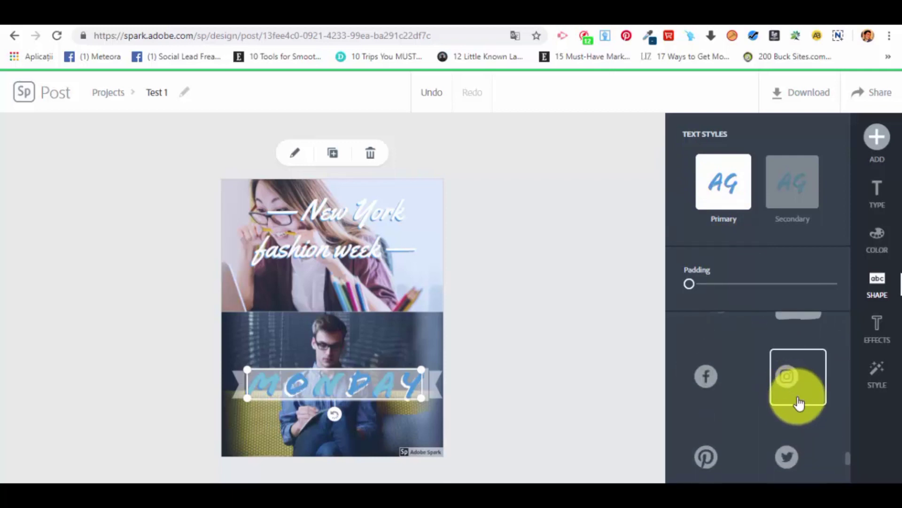
left_click(720, 379)
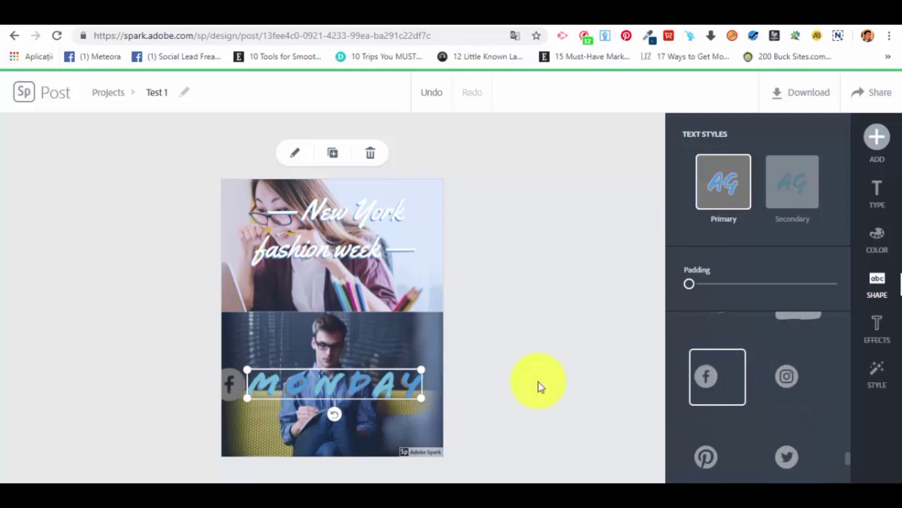
scroll(707, 362, "up", 3)
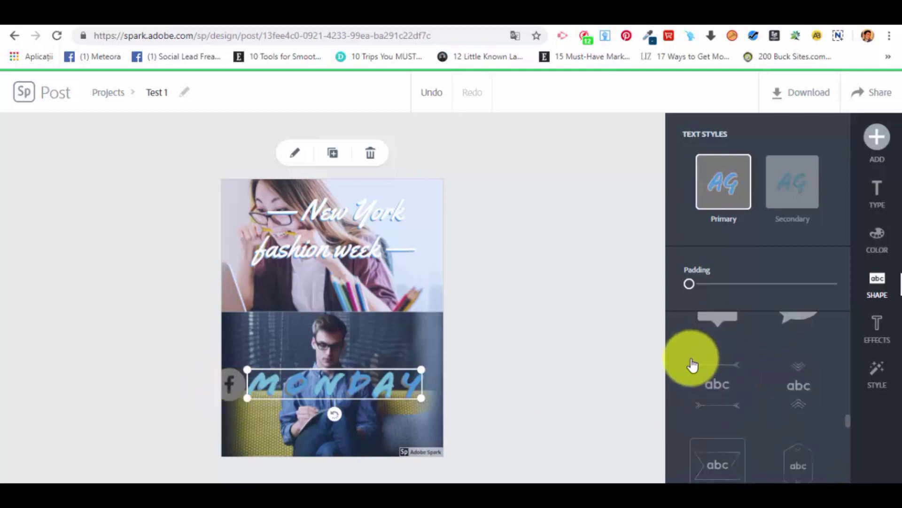
scroll(761, 423, "up", 5)
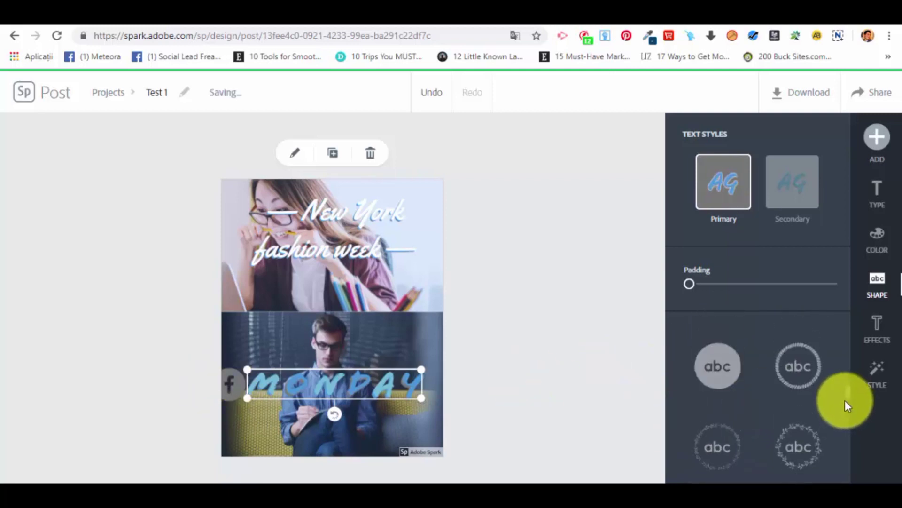
left_click(809, 408)
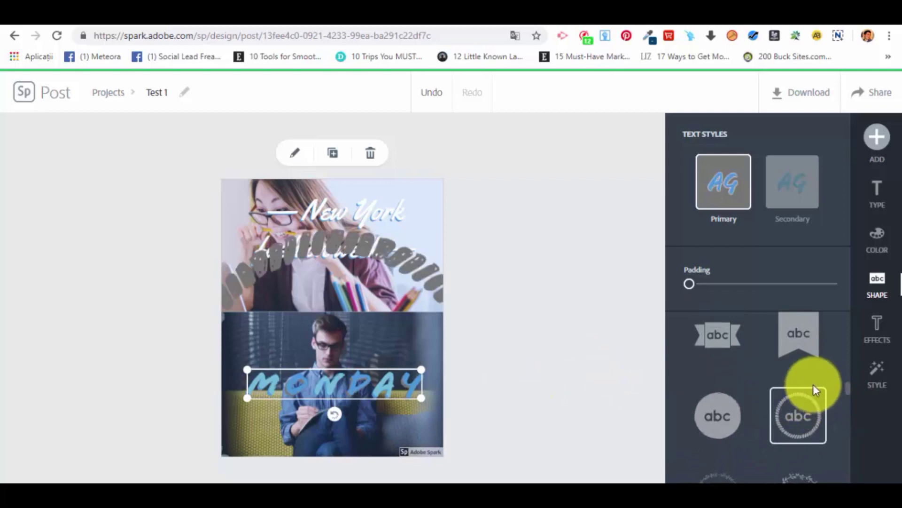
left_click(718, 414)
scroll(803, 360, "up", 1)
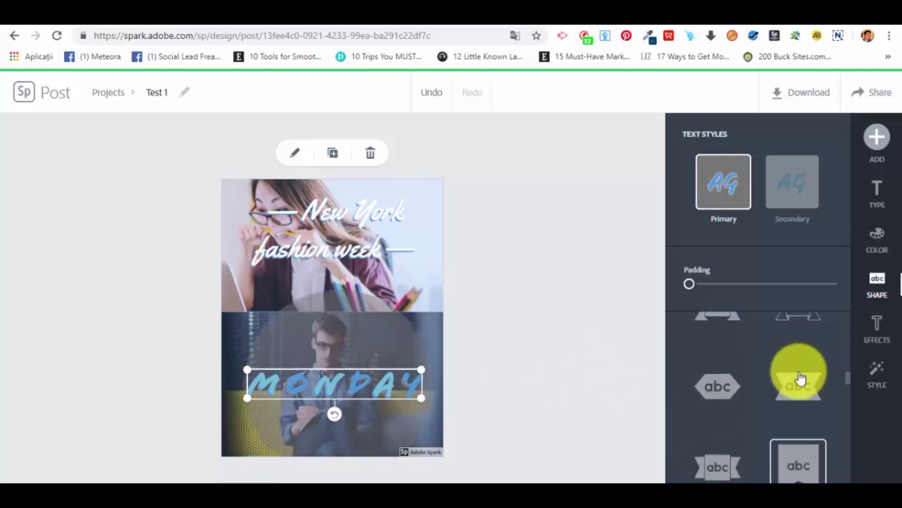
left_click(719, 463)
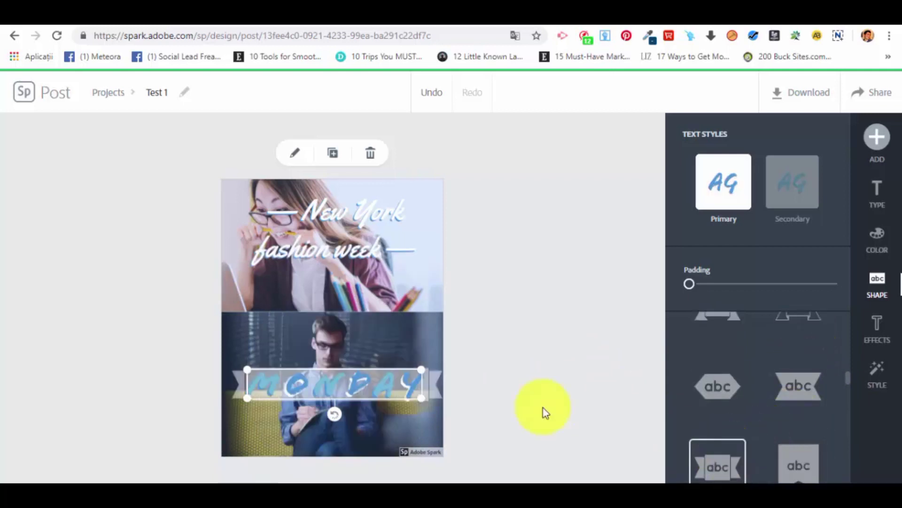
Try the Outline and Cutout text effects on "Monday".
left_click(885, 331)
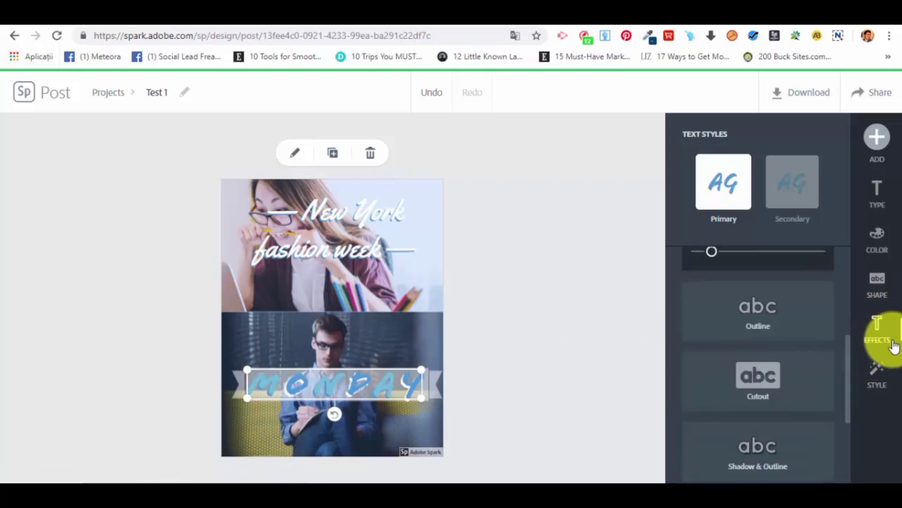
scroll(841, 329, "up", 5)
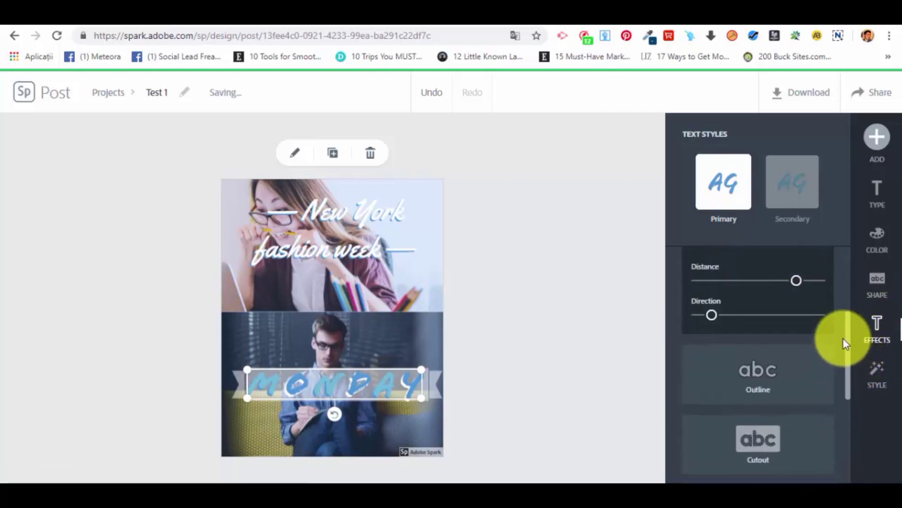
scroll(821, 320, "down", 5)
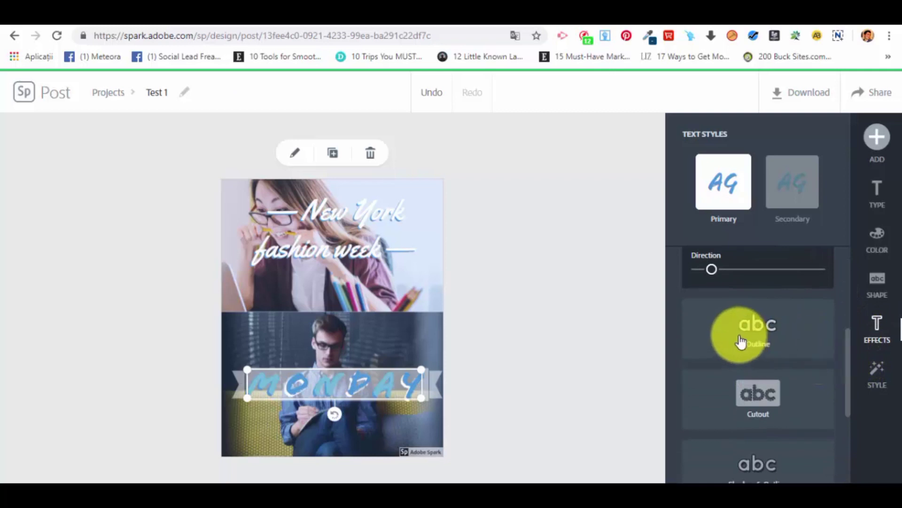
left_click(755, 342)
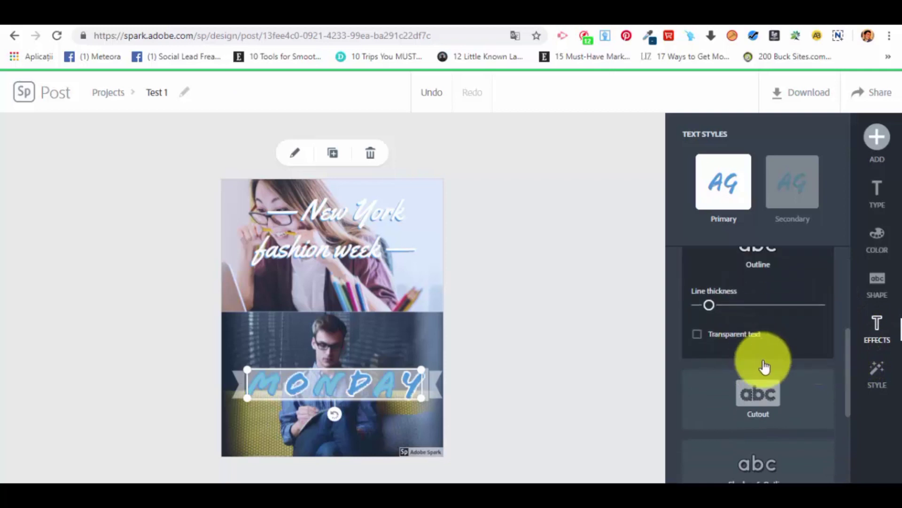
left_click(777, 396)
scroll(773, 397, "down", 2)
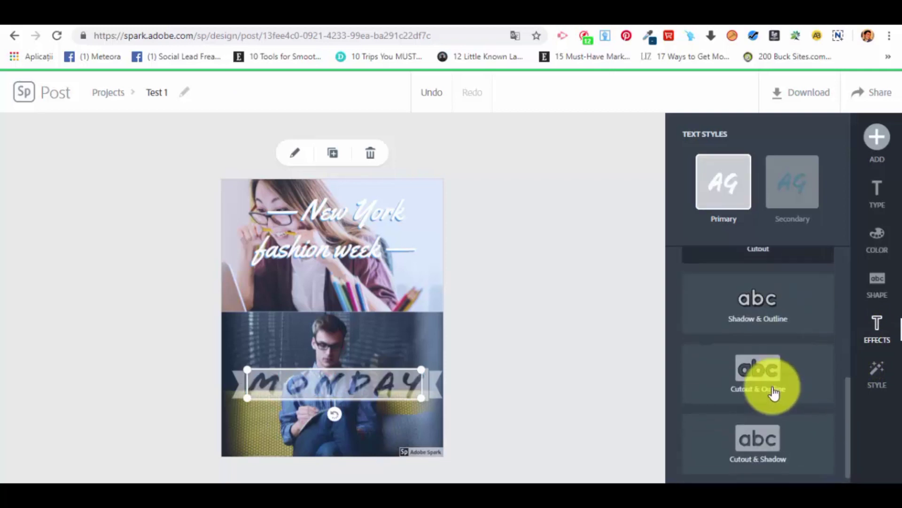
Apply the Cutout & Outline text effect to "Monday" with a line thickness of about 9.
left_click(757, 364)
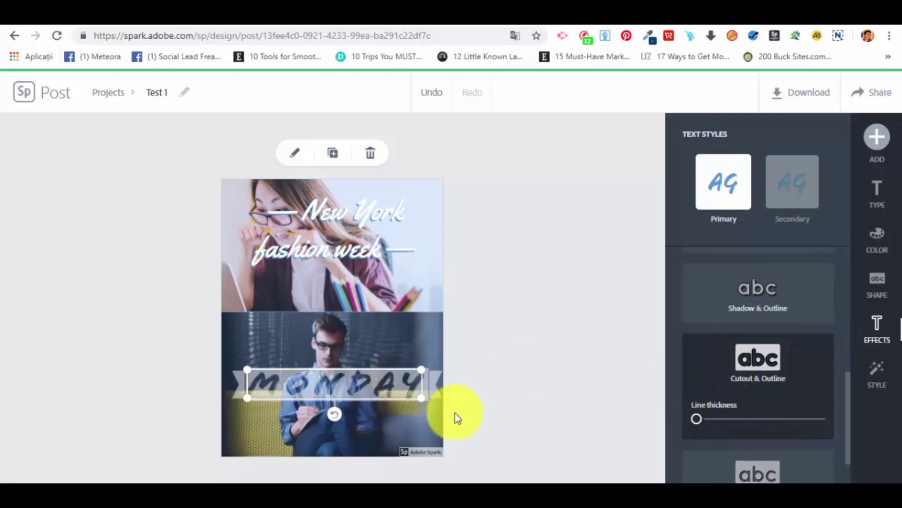
scroll(715, 387, "down", 1)
mouse_move(700, 379)
left_mouse_down()
mouse_move(746, 383)
mouse_move(719, 376)
left_mouse_up()
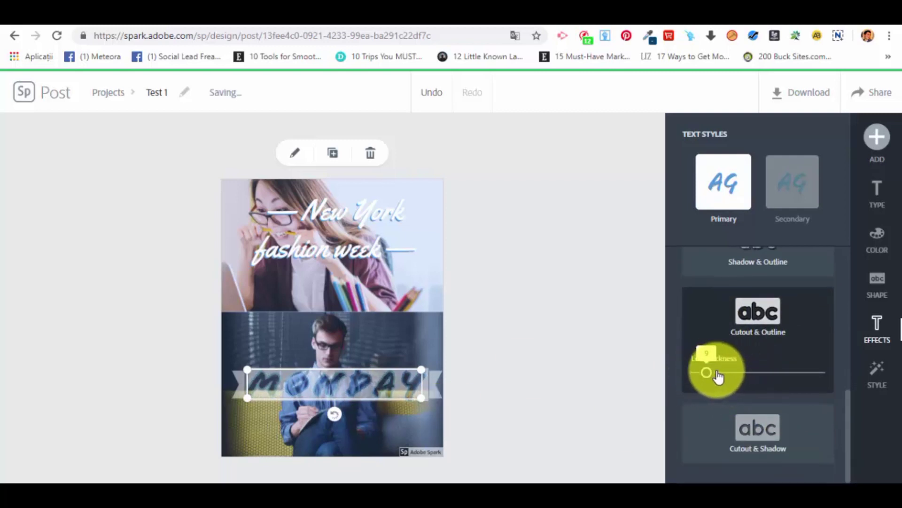
scroll(792, 371, "up", 5)
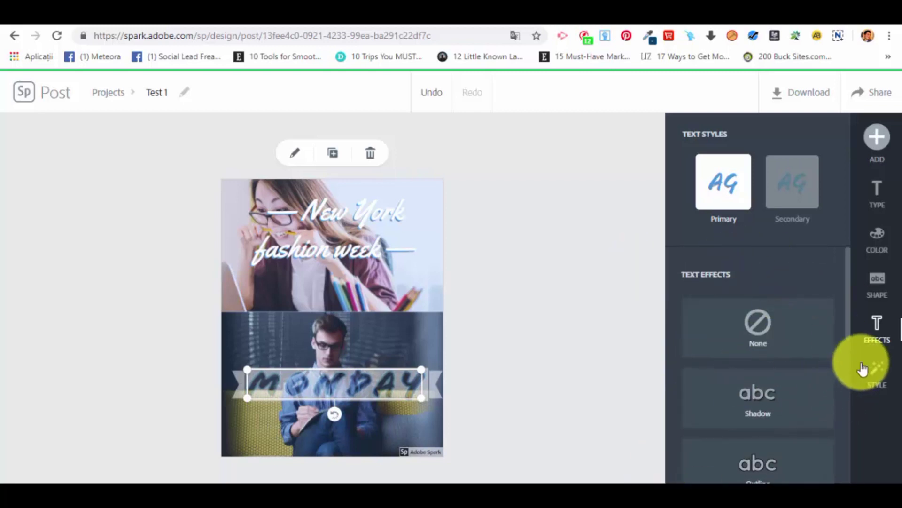
Restyle "Monday" with a suggested bold font and plain rectangular backing, add a secondary text style and return to the primary one.
left_click(878, 376)
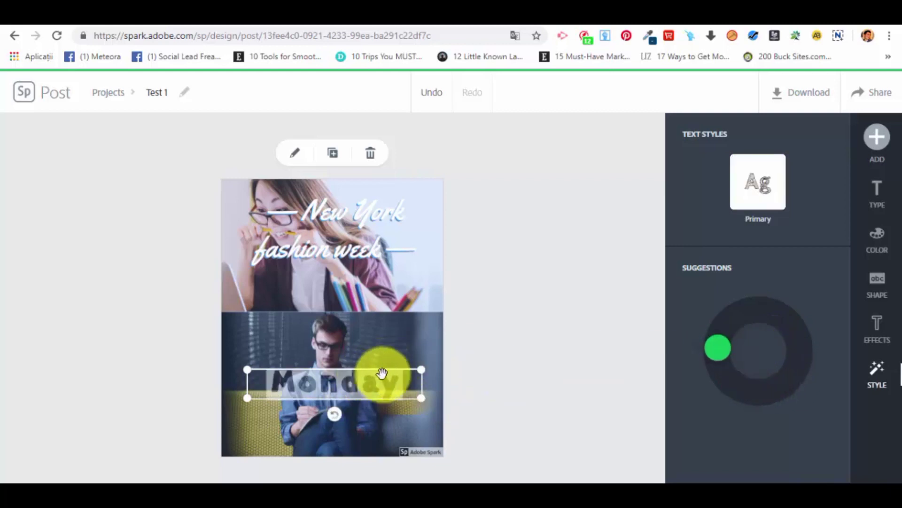
left_click(875, 322)
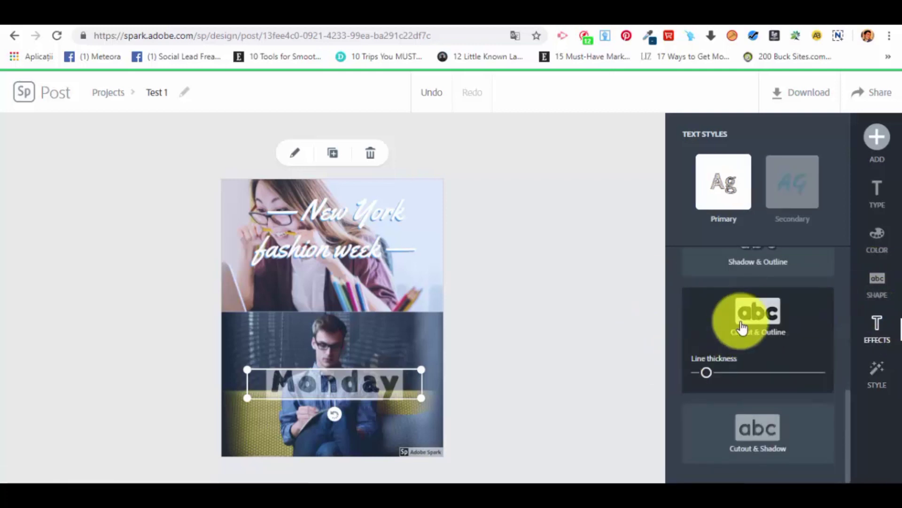
scroll(780, 300, "up", 2)
left_click(782, 188)
left_click(719, 180)
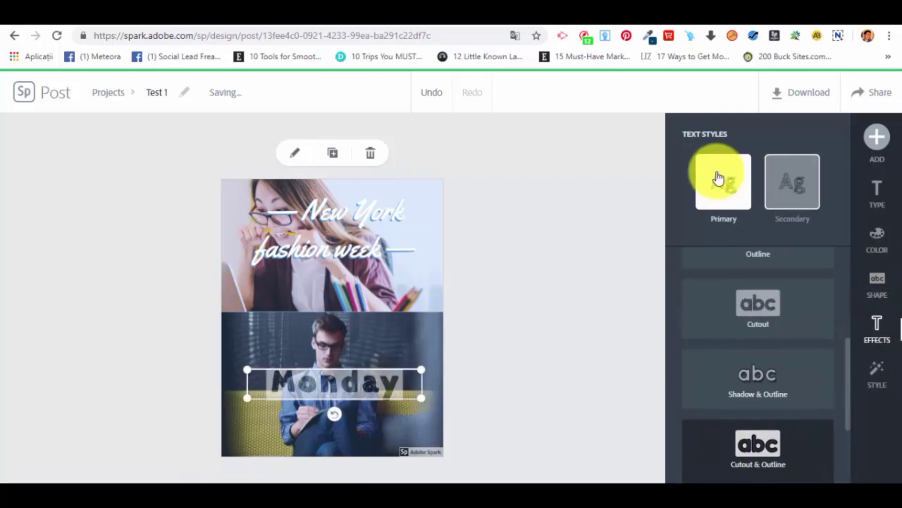
scroll(797, 326, "up", 4)
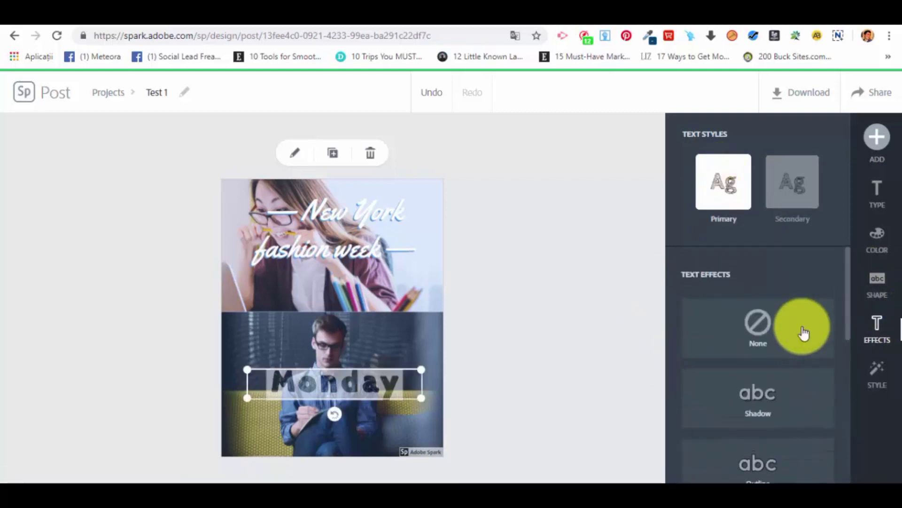
Recolor "Monday" by trying suggested color pairs and settling on light blue with white.
left_click(877, 232)
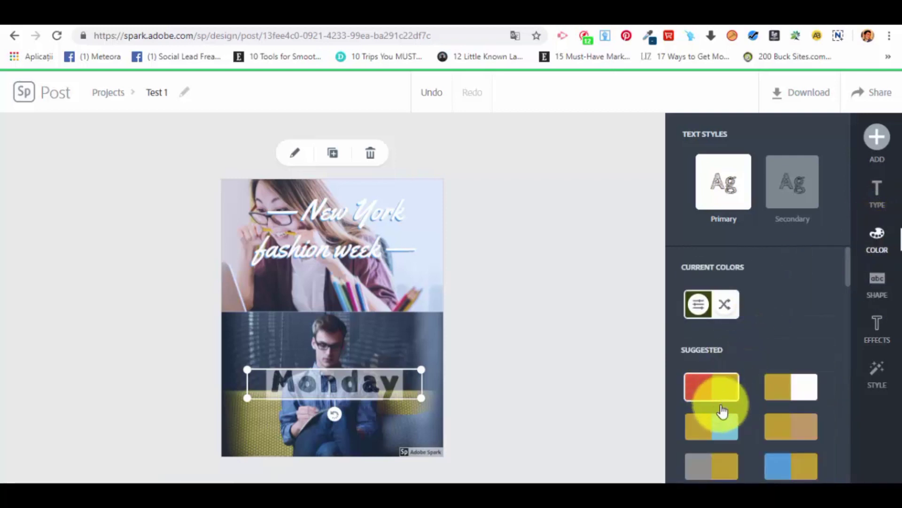
left_click(725, 426)
scroll(727, 409, "down", 3)
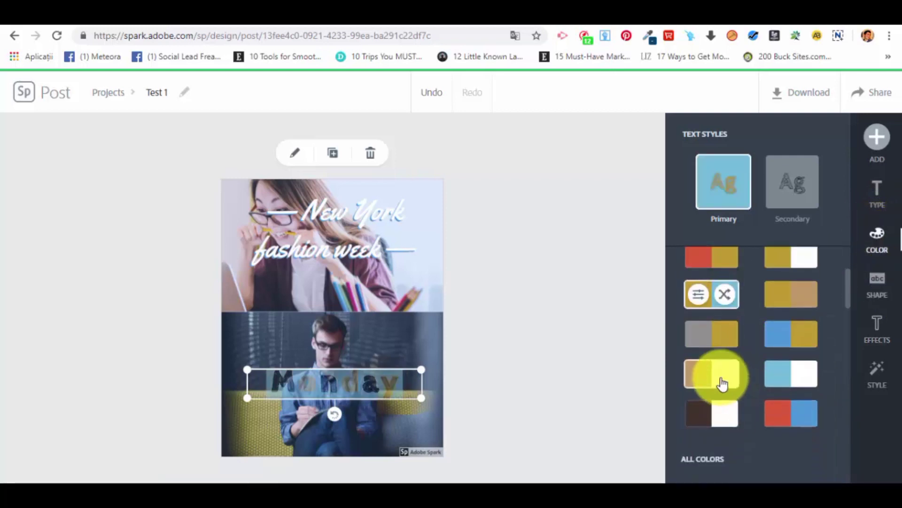
left_click(723, 383)
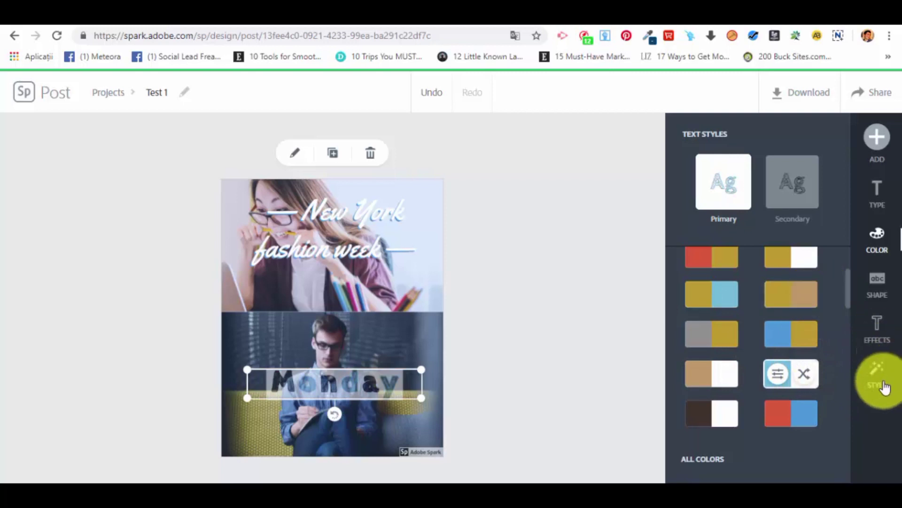
scroll(766, 298, "up", 3)
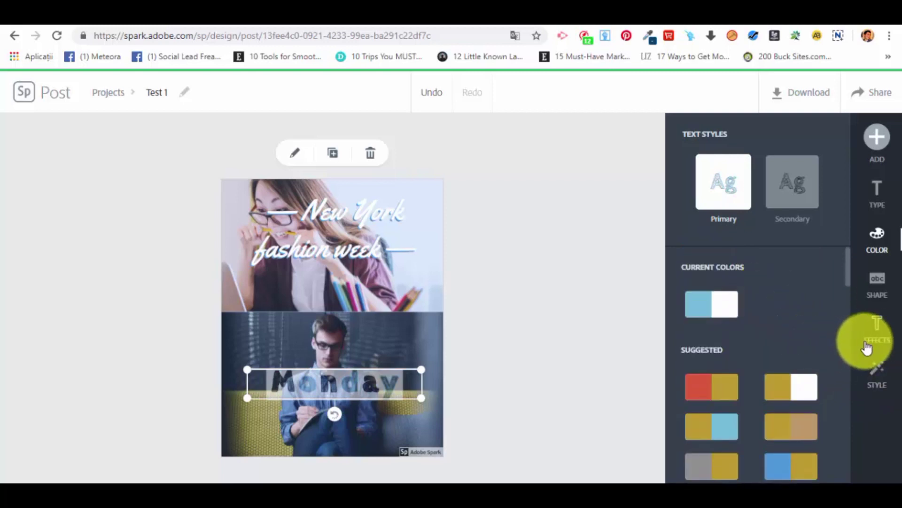
Raise "Monday" to full opacity and move it down near the bottom edge of the lower photo.
left_click(876, 324)
scroll(801, 346, "up", 5)
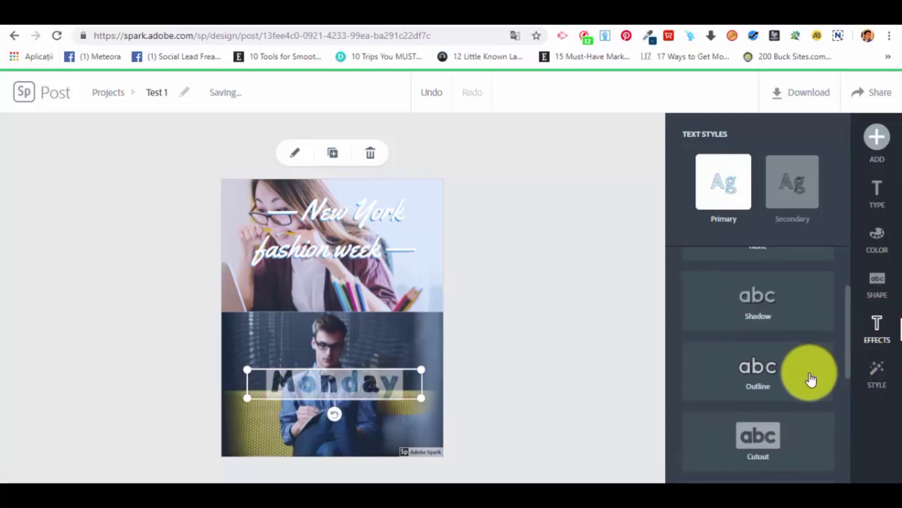
left_click(865, 294)
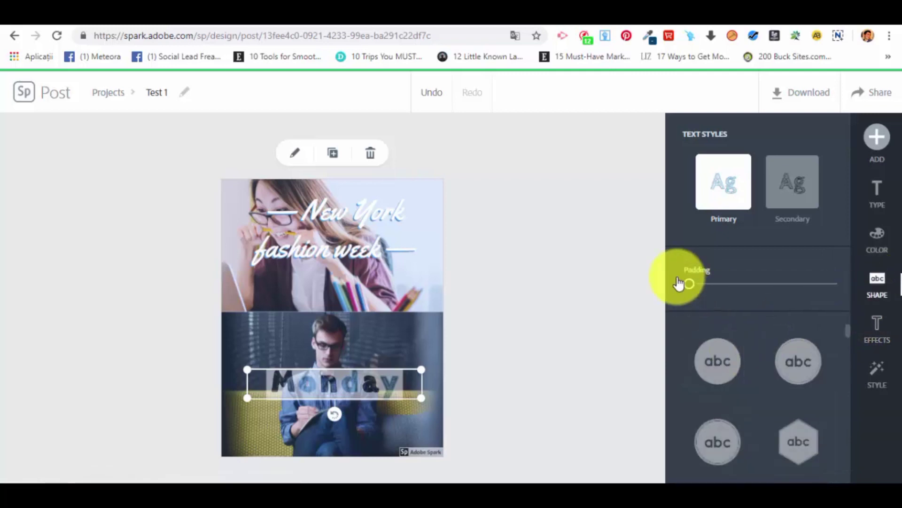
left_click(873, 197)
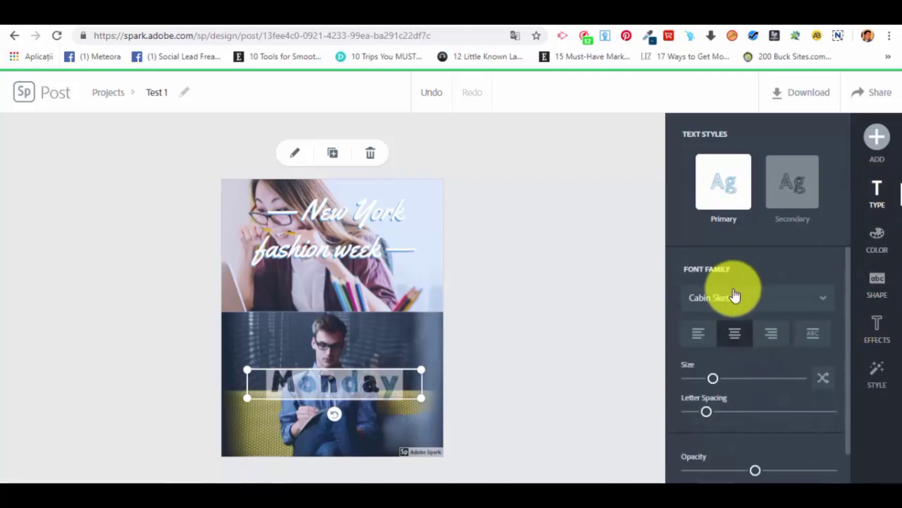
scroll(763, 420, "down", 2)
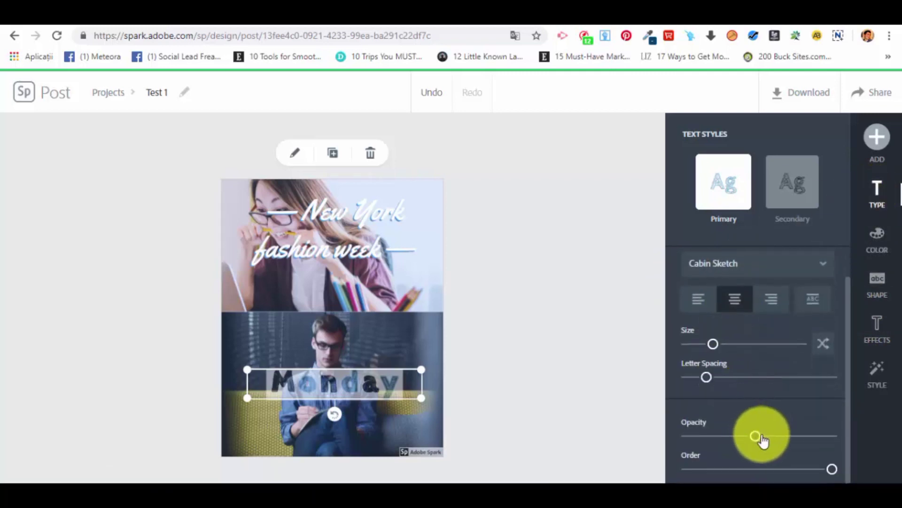
left_click_drag(756, 435, 870, 444)
left_click_drag(373, 385, 370, 428)
left_click(530, 425)
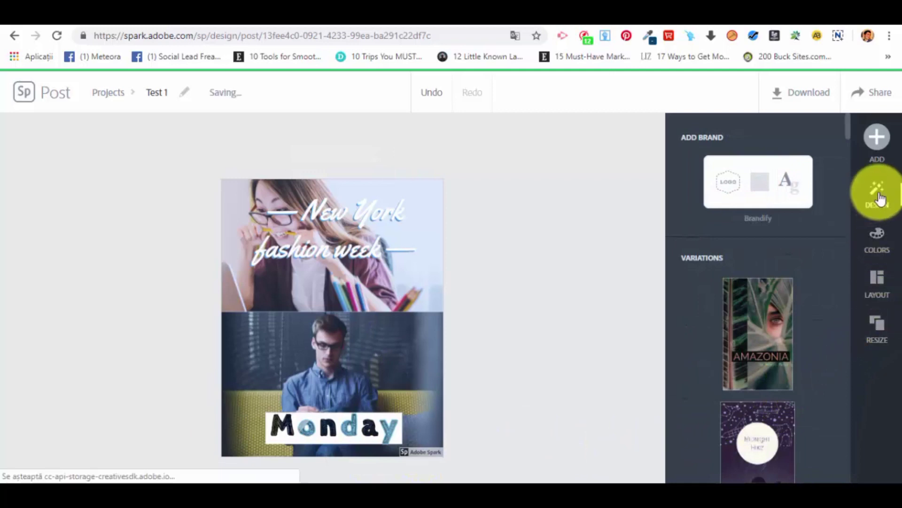
Search the icons for "arrow", add the curved left-pointing arrow and place it beside the man's head.
left_click(866, 145)
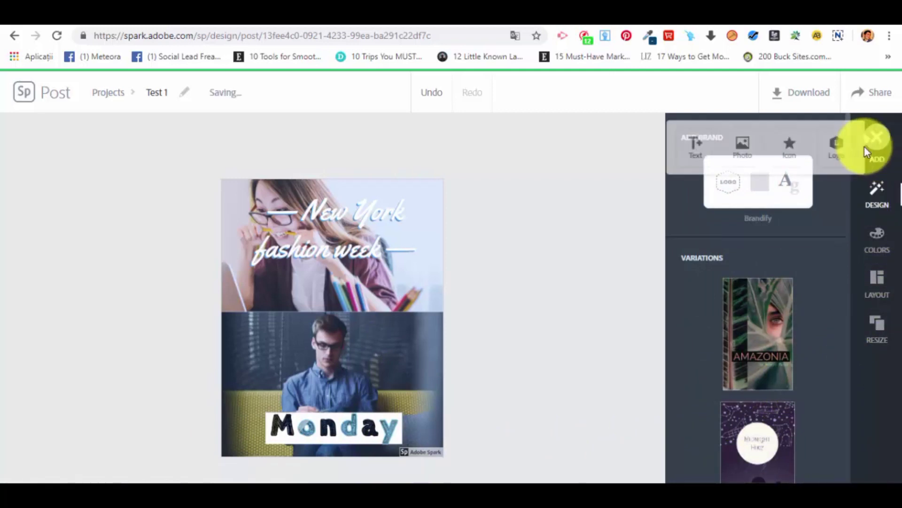
left_click(781, 145)
type("arrow")
key("Return")
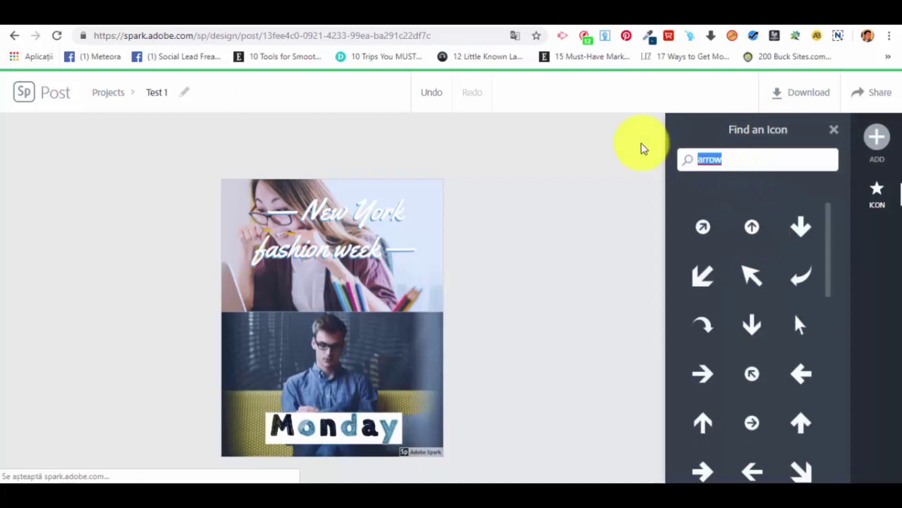
key("BackSpace")
scroll(804, 372, "down", 3)
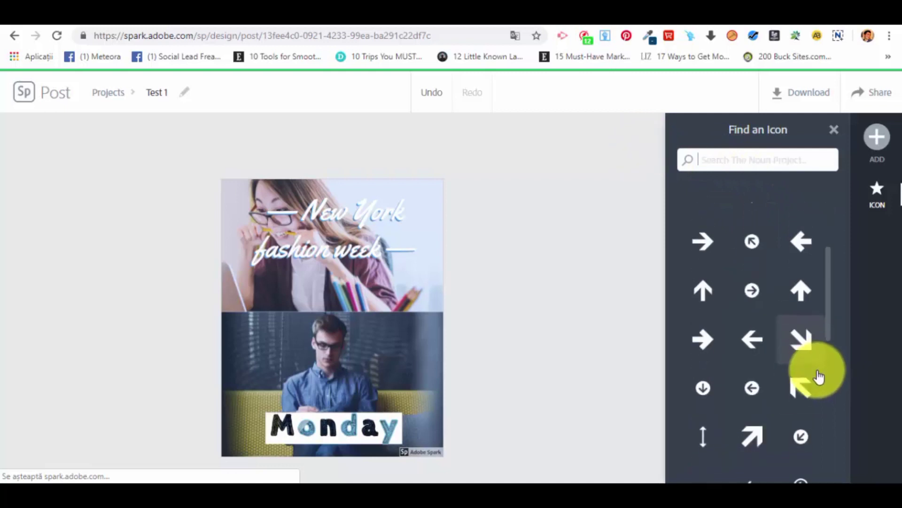
scroll(811, 369, "up", 3)
left_click(797, 278)
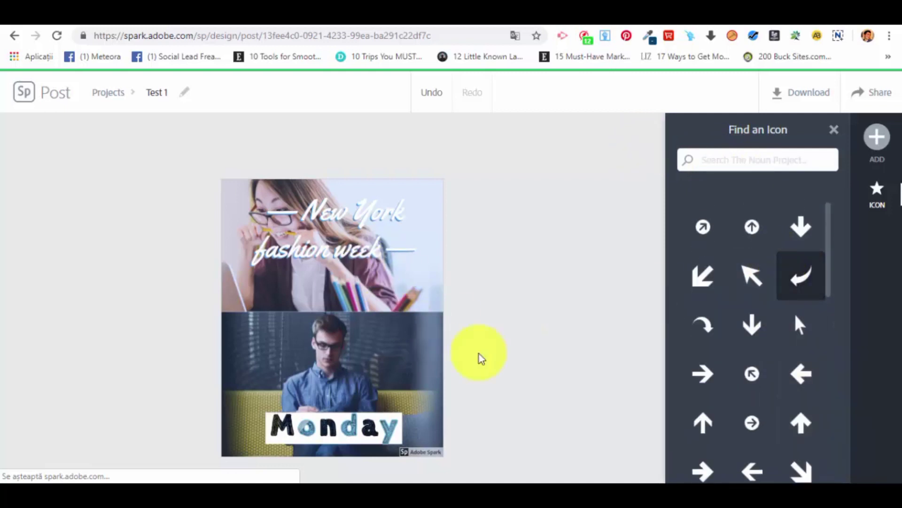
left_click_drag(357, 362, 414, 334)
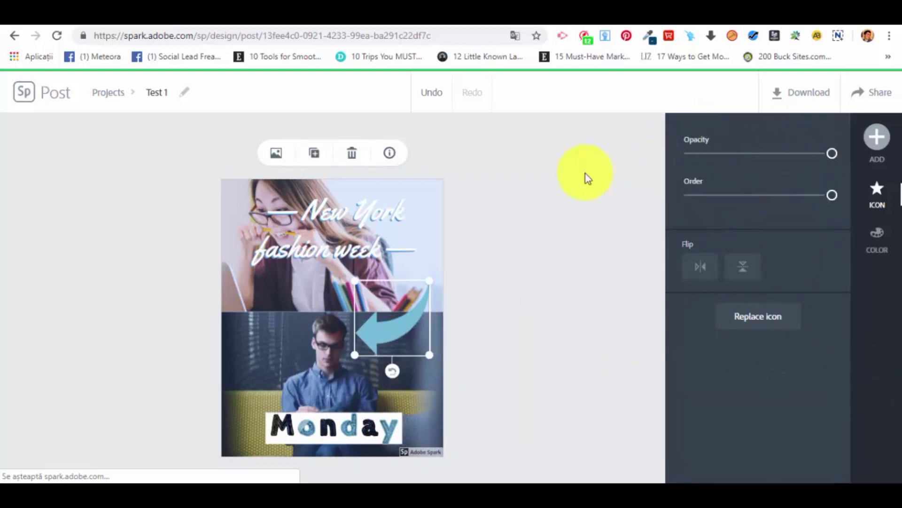
Try blue and gold on the arrow icon, recolor it dark magenta and deselect it.
left_click(878, 249)
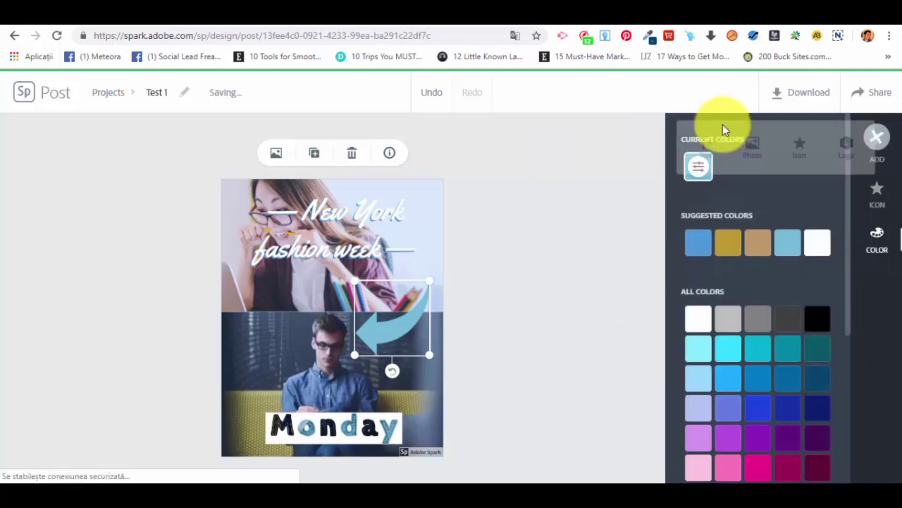
left_click(728, 242)
left_click(786, 467)
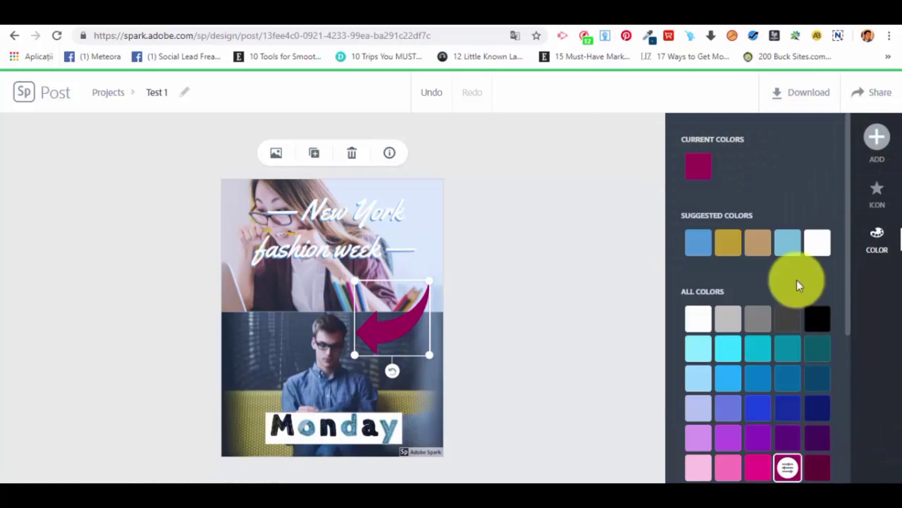
scroll(855, 302, "down", 3)
left_click(436, 204)
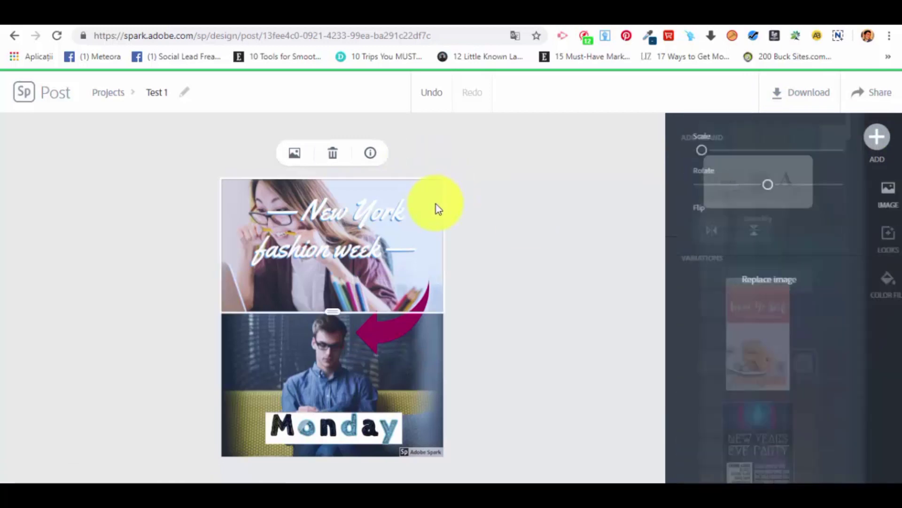
left_click(548, 339)
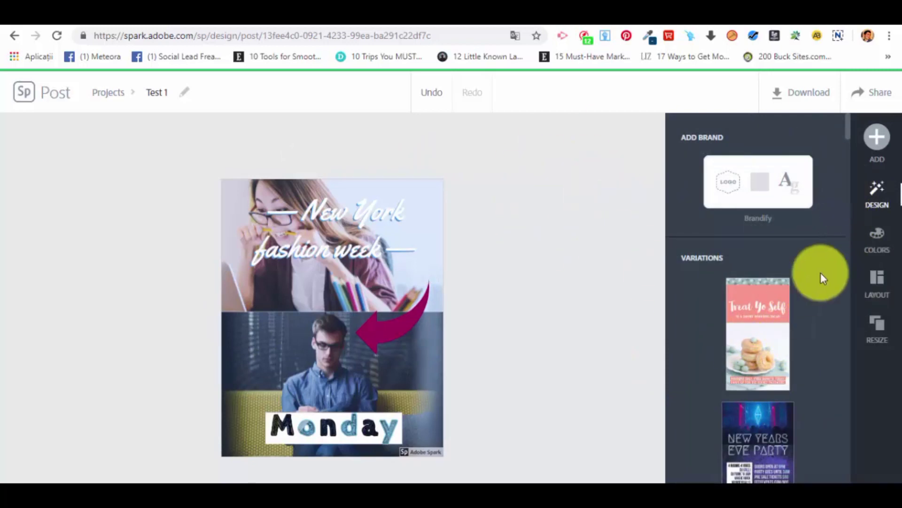
Try a wider border around the layout and return it to zero.
left_click(877, 281)
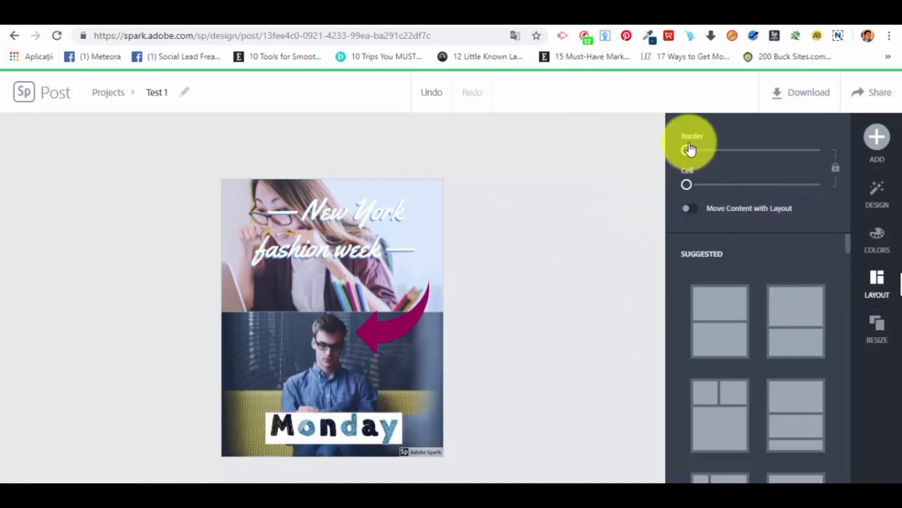
left_click_drag(687, 150, 715, 150)
left_click_drag(641, 157, 646, 160)
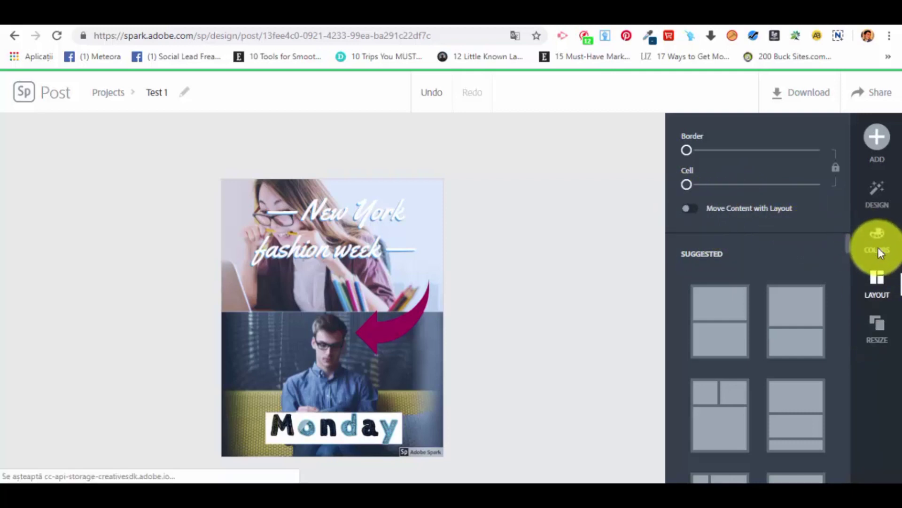
Browse the design's color palettes, including the Bold and Elegant groups.
left_click(863, 241)
scroll(799, 235, "down", 3)
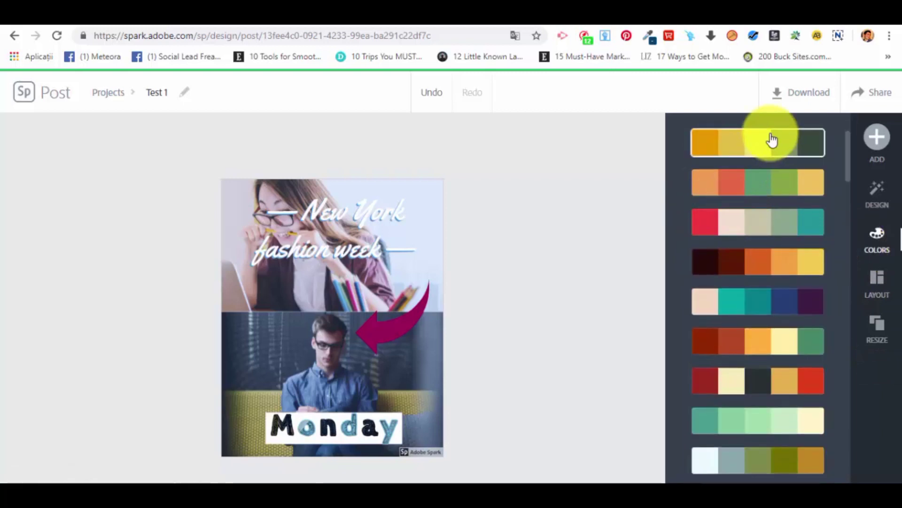
scroll(746, 266, "down", 10)
scroll(742, 265, "down", 15)
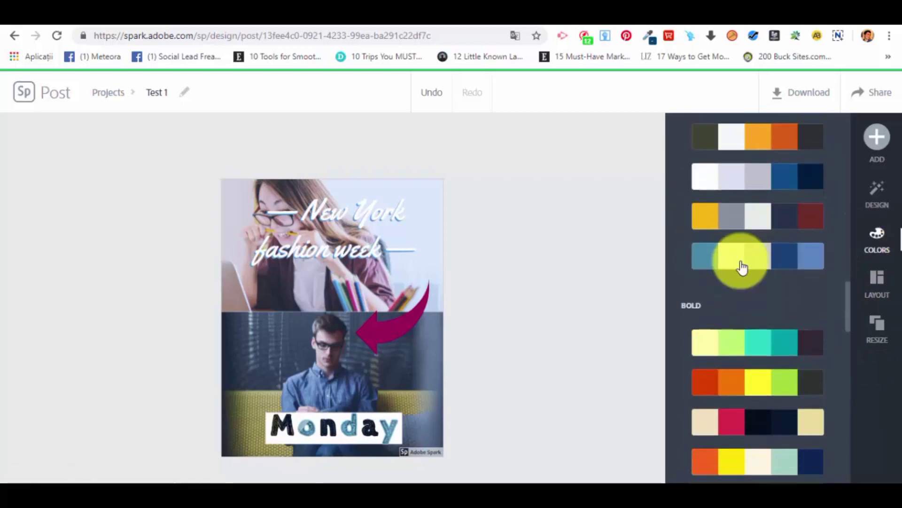
scroll(819, 374, "down", 5)
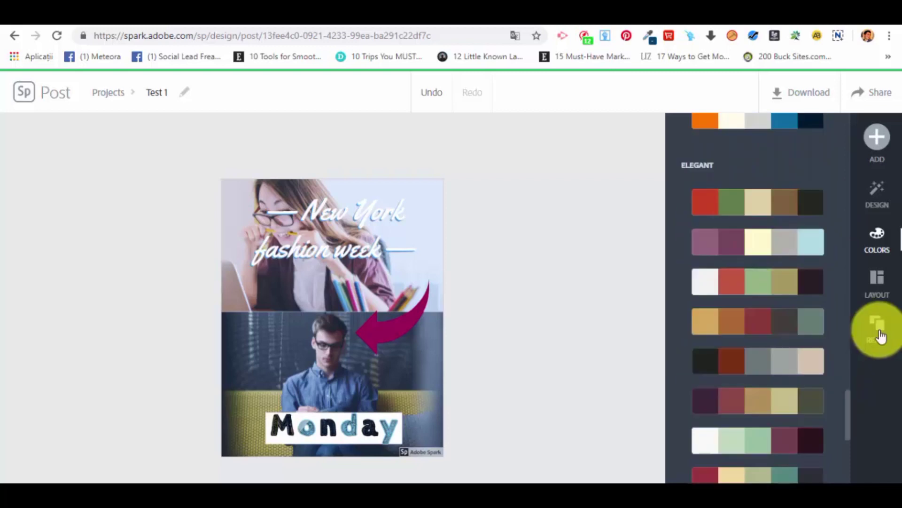
Examine the resize presets for custom, social post, print, social profile and standard formats, and the element types that can be added.
left_click(879, 334)
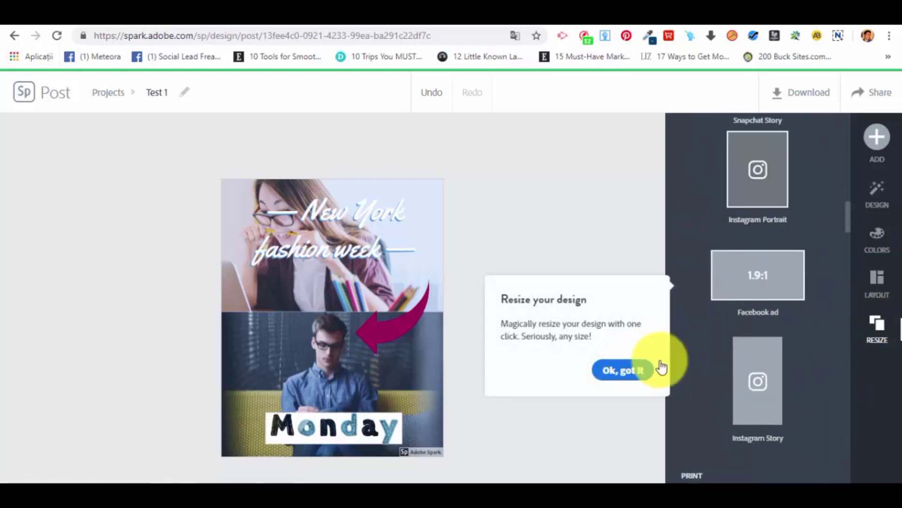
left_click(817, 326)
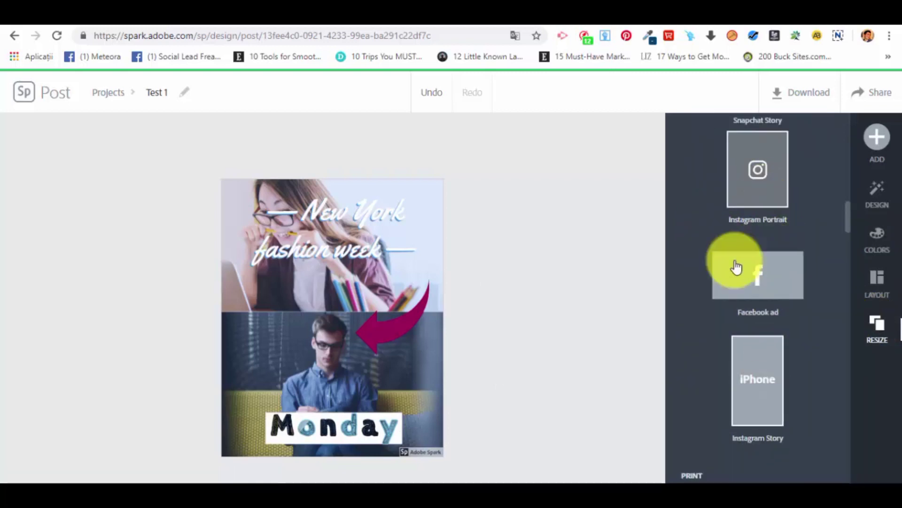
scroll(751, 261, "down", 6)
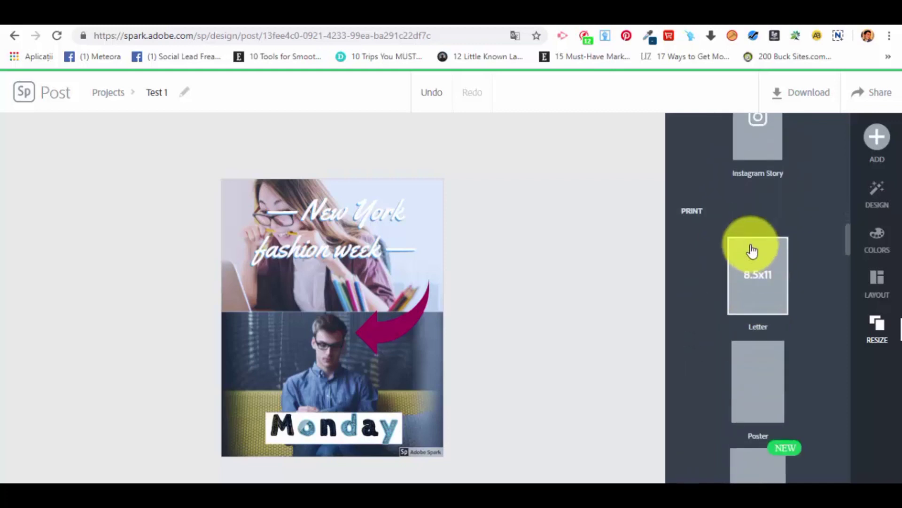
scroll(819, 414, "down", 10)
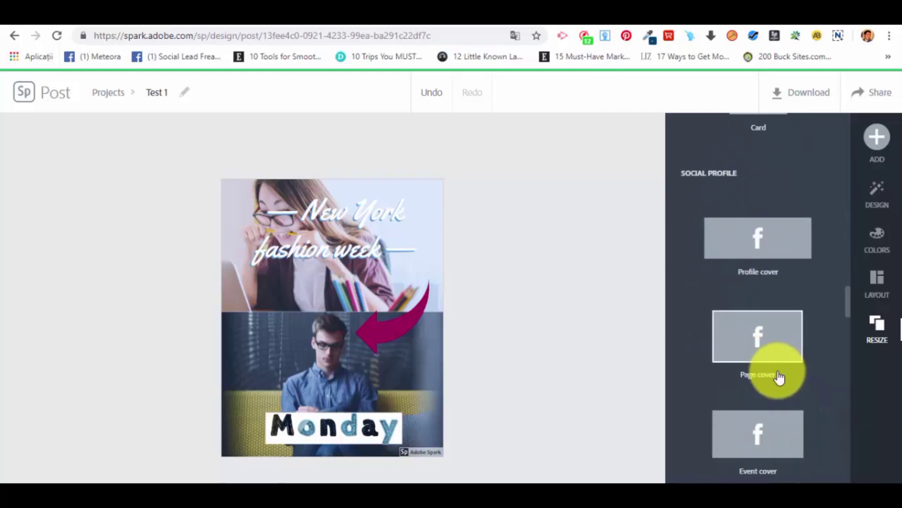
scroll(756, 367, "down", 10)
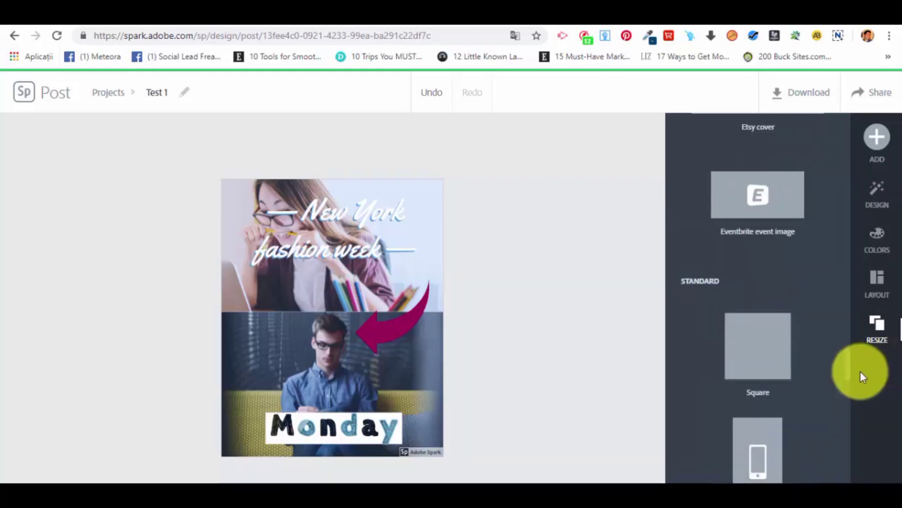
left_click_drag(849, 370, 780, 99)
left_click(876, 139)
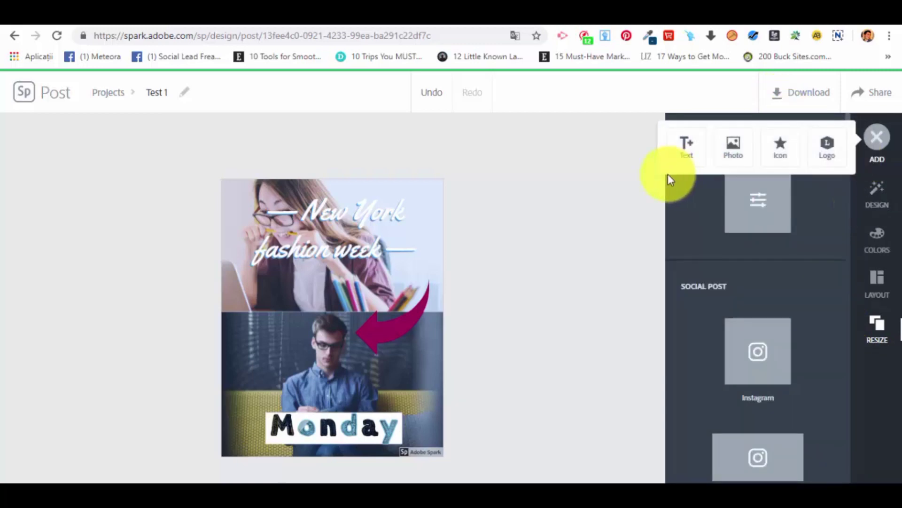
left_click(572, 257)
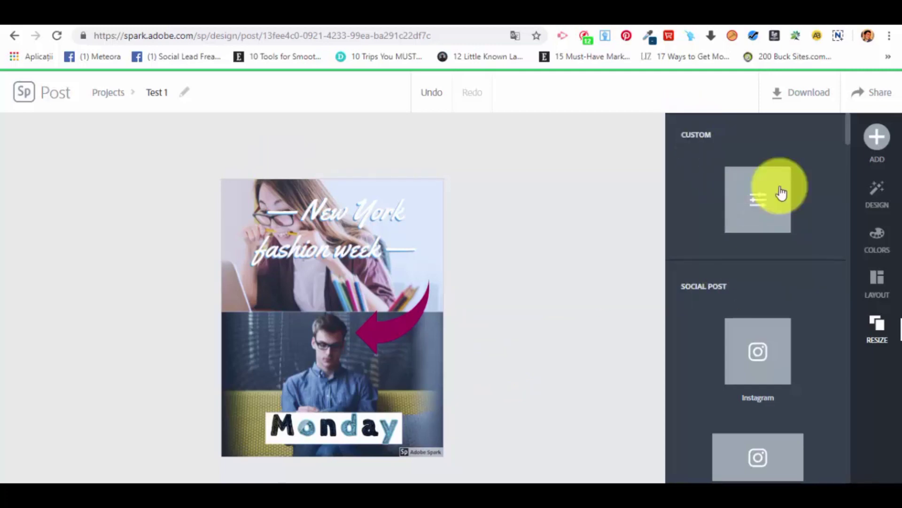
scroll(762, 281, "down", 4)
scroll(768, 293, "down", 6)
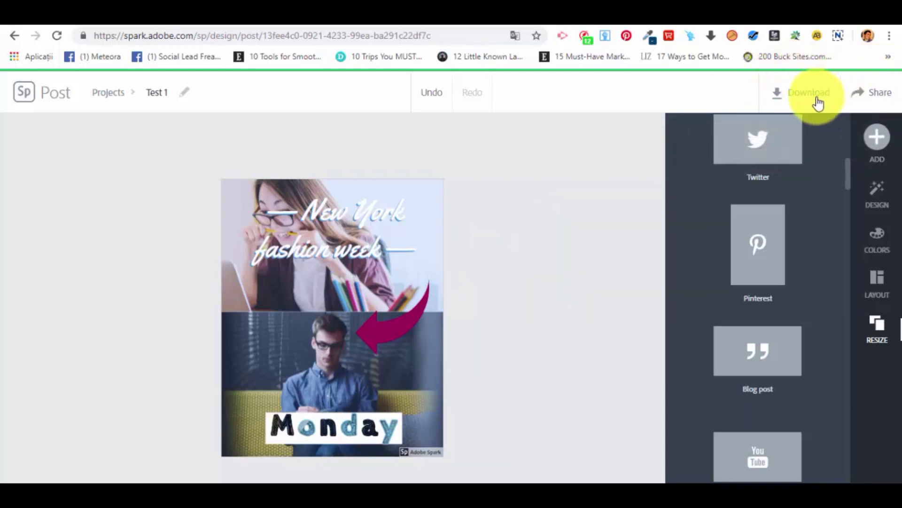
Download the design as an image and check the downloaded file in the photo viewer.
left_click(794, 94)
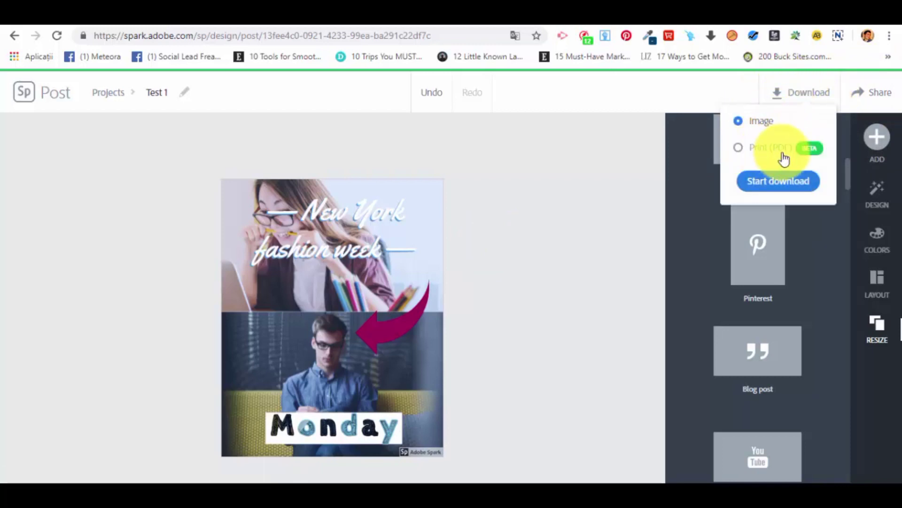
left_click(778, 188)
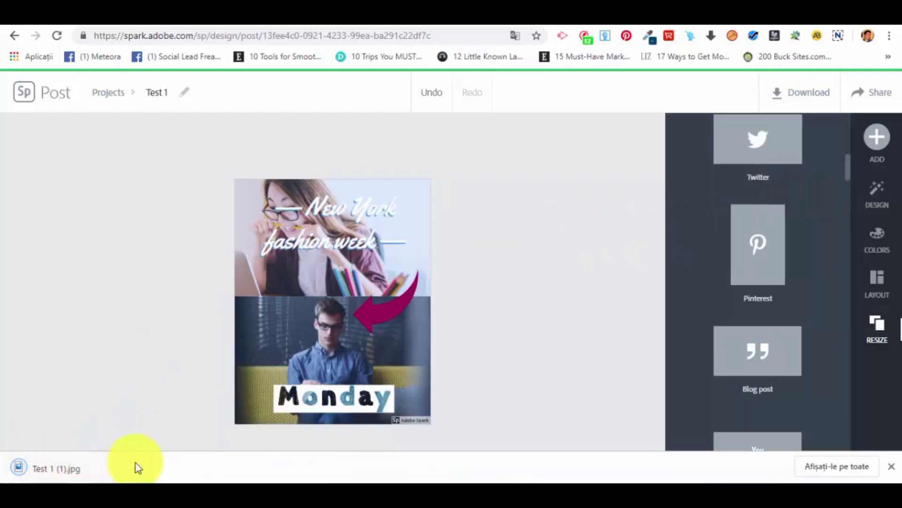
left_click(136, 467)
left_click(175, 423)
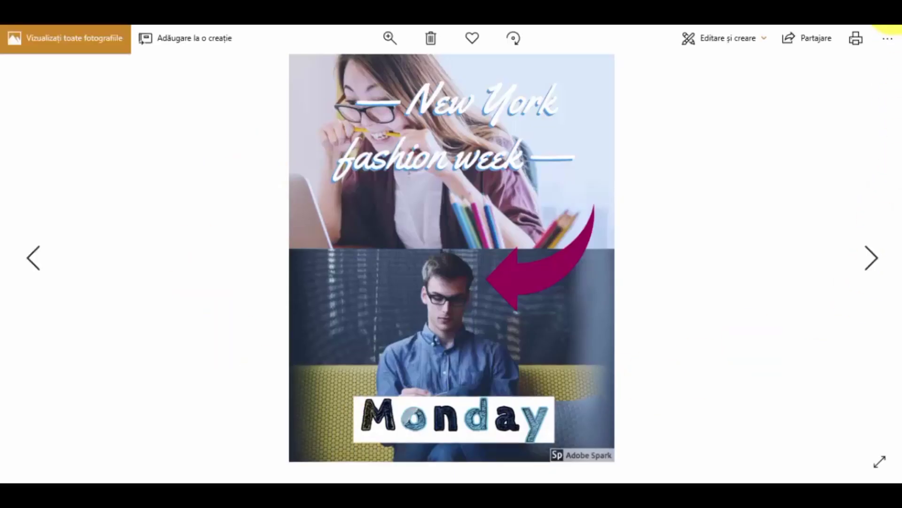
left_click(892, 7)
left_click(791, 49)
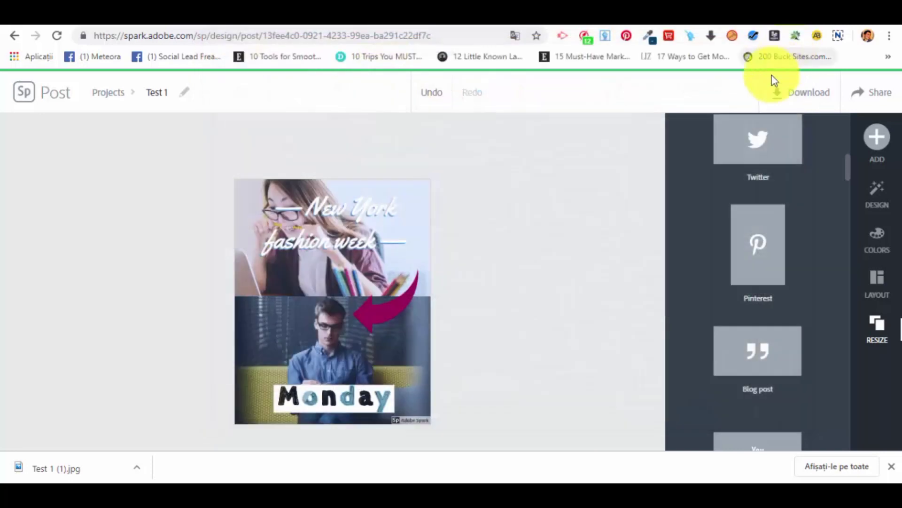
Review the sharing options available for the "Test 1" design.
left_click(867, 93)
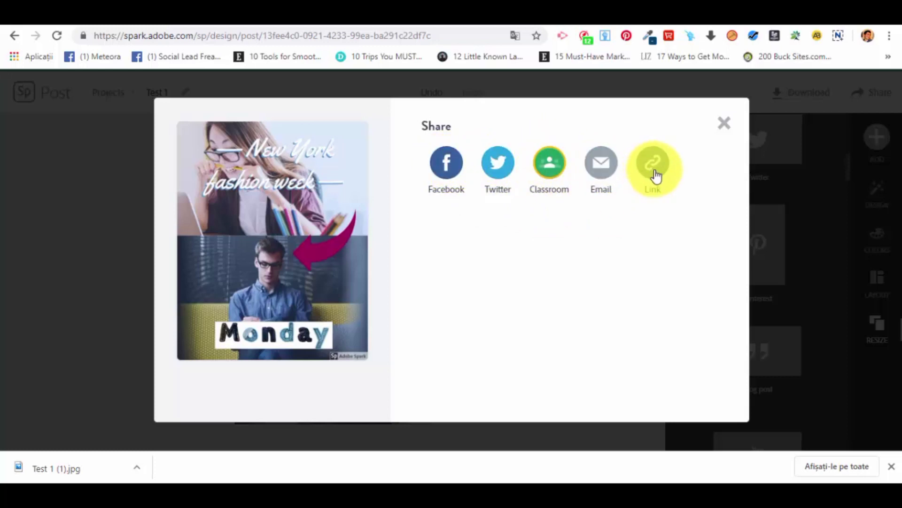
left_click(724, 124)
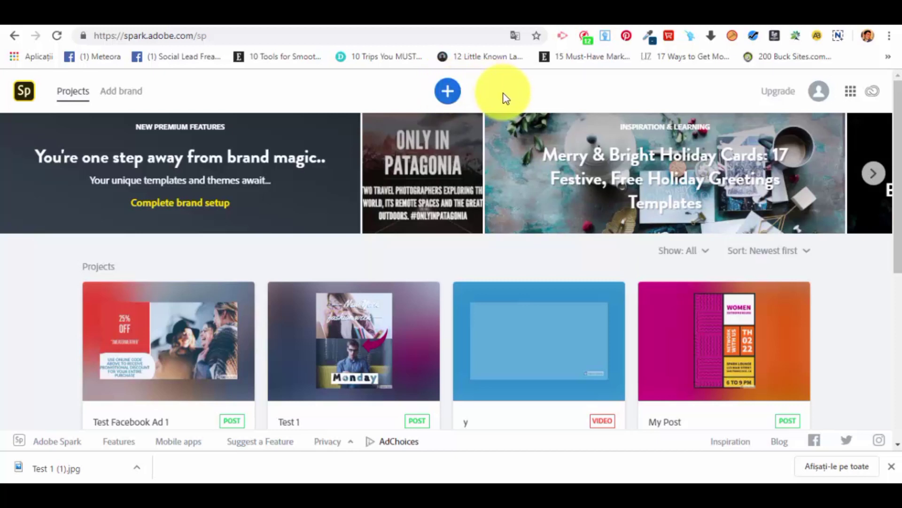
Start a new graphic project from the "25% OFF" Facebook Ad template in the Ads group.
left_click(449, 96)
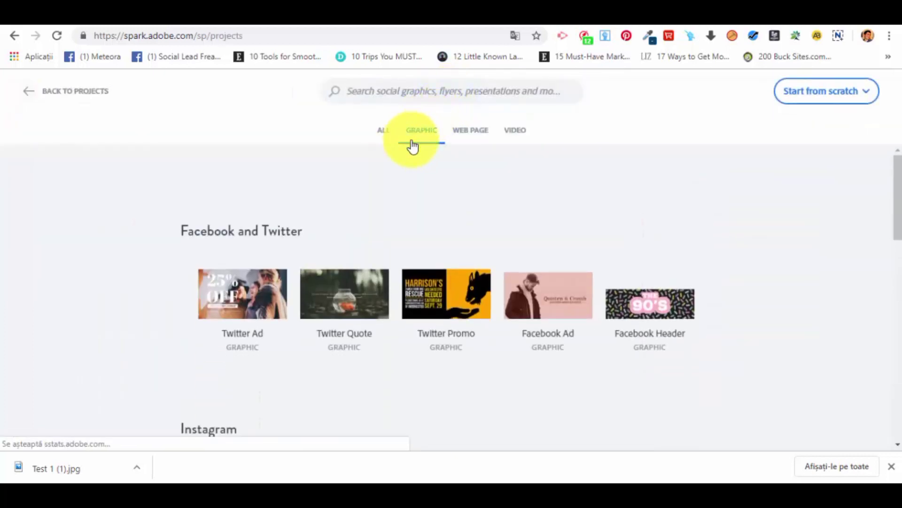
scroll(366, 219, "down", 6)
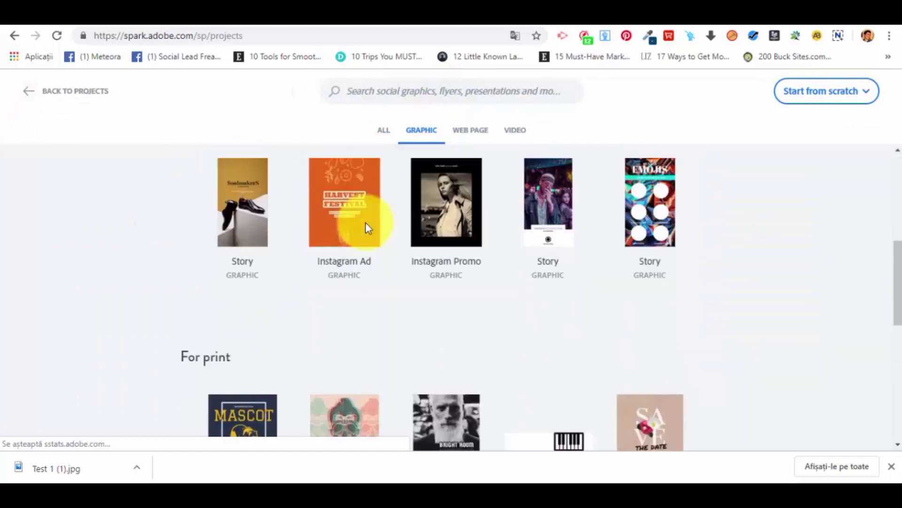
scroll(368, 228, "down", 10)
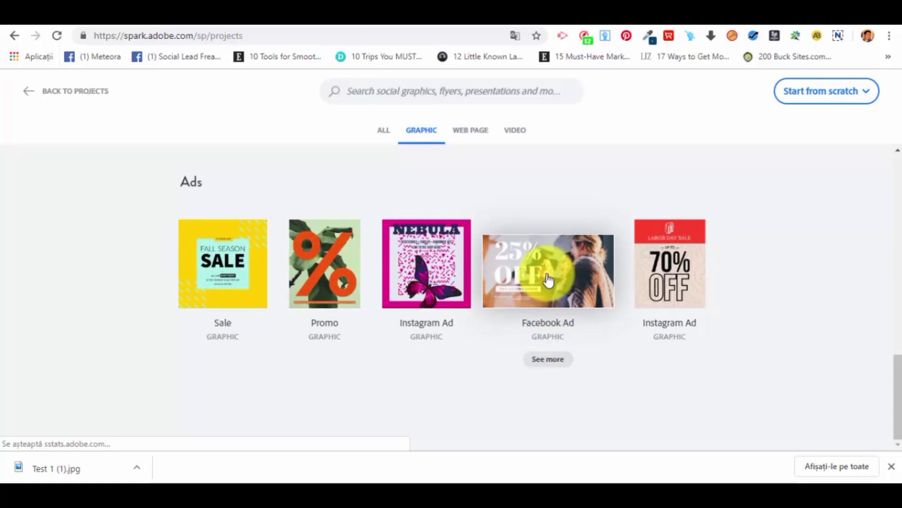
left_click(549, 279)
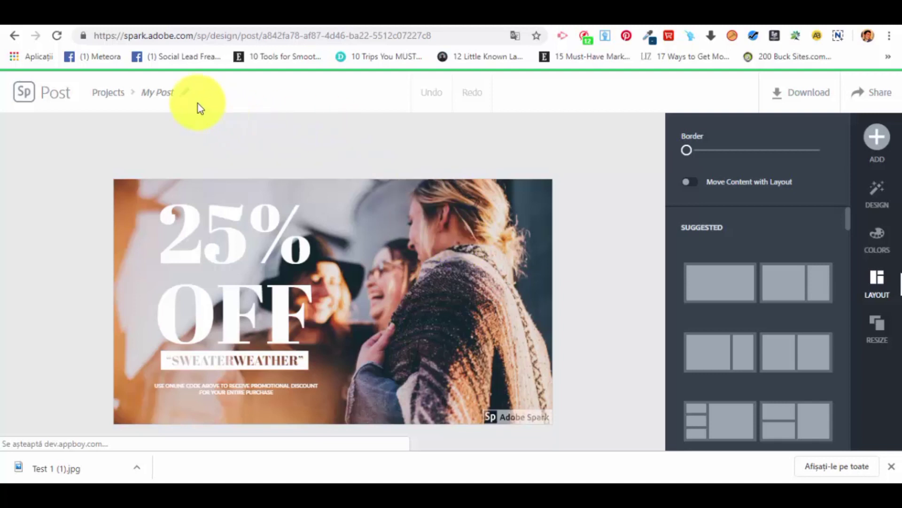
Rename the new project as "Facebook Ad Templ".
left_click(168, 87)
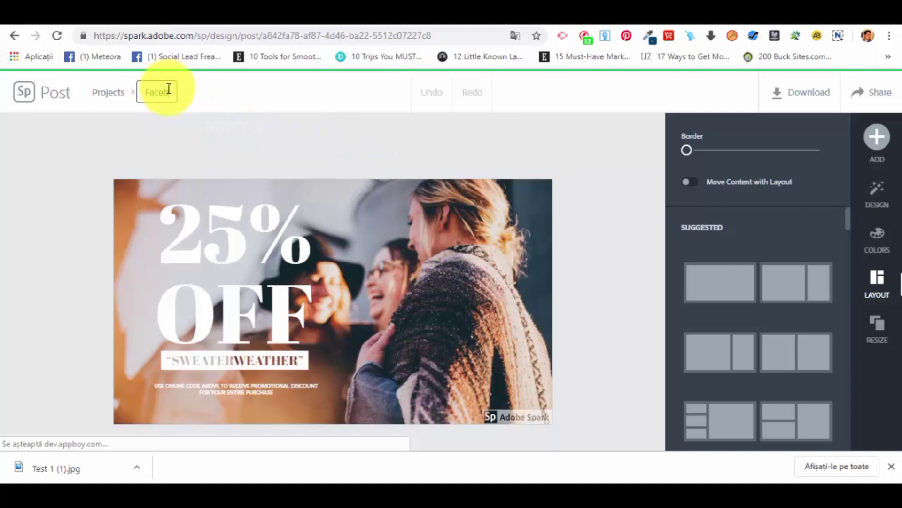
type("Facebook Ad Template")
left_click(275, 157)
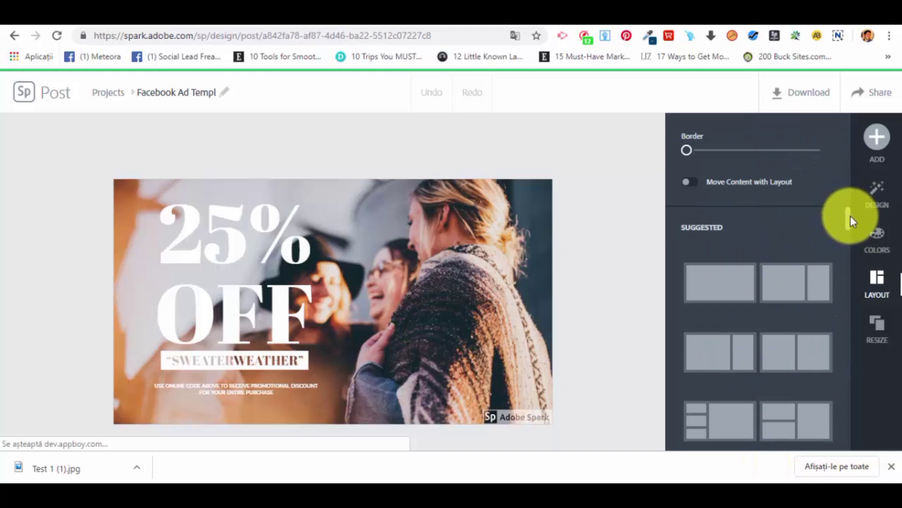
Browse the layout choices for the ad, from the Suggested and Simple groups to Banner and Grid.
scroll(729, 231, "down", 3)
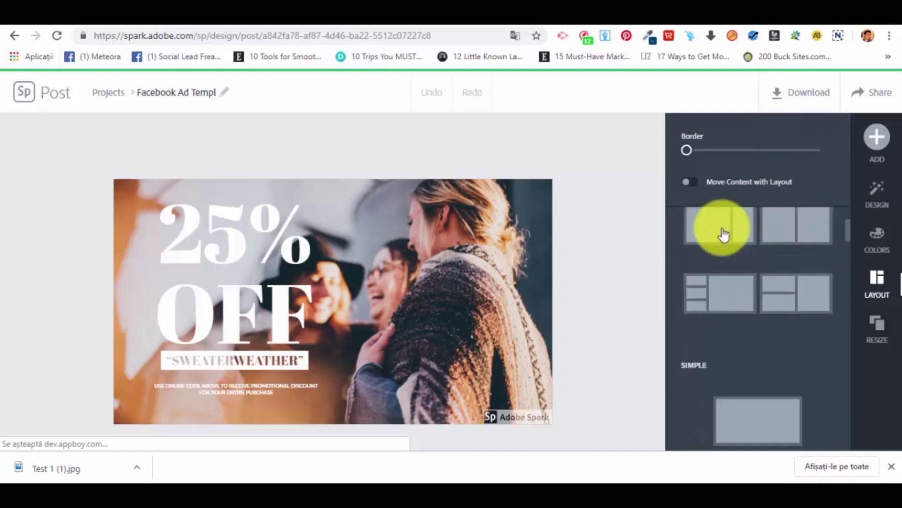
scroll(775, 296, "down", 5)
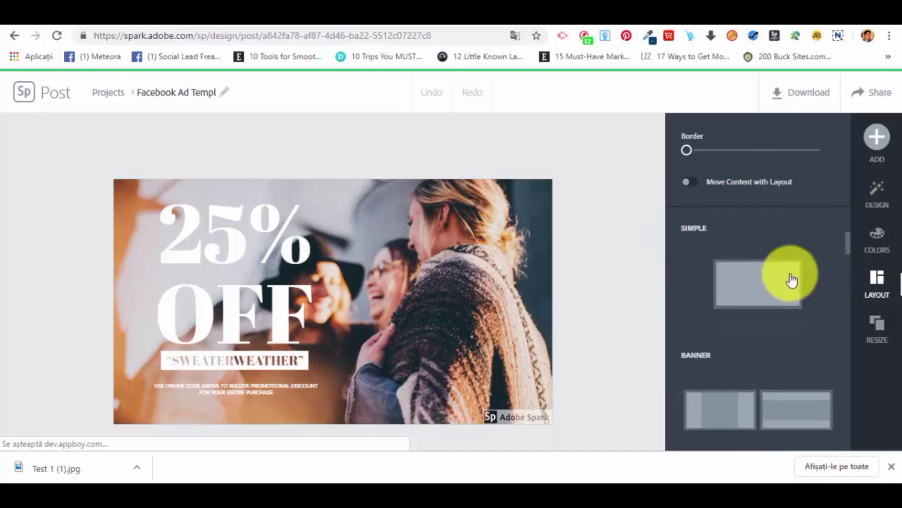
scroll(778, 303, "down", 2)
scroll(780, 341, "down", 5)
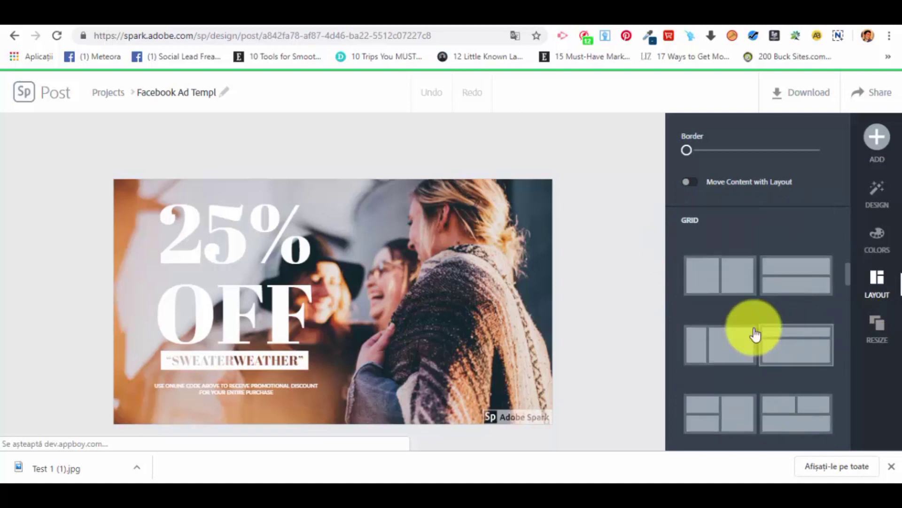
scroll(715, 360, "up", 3)
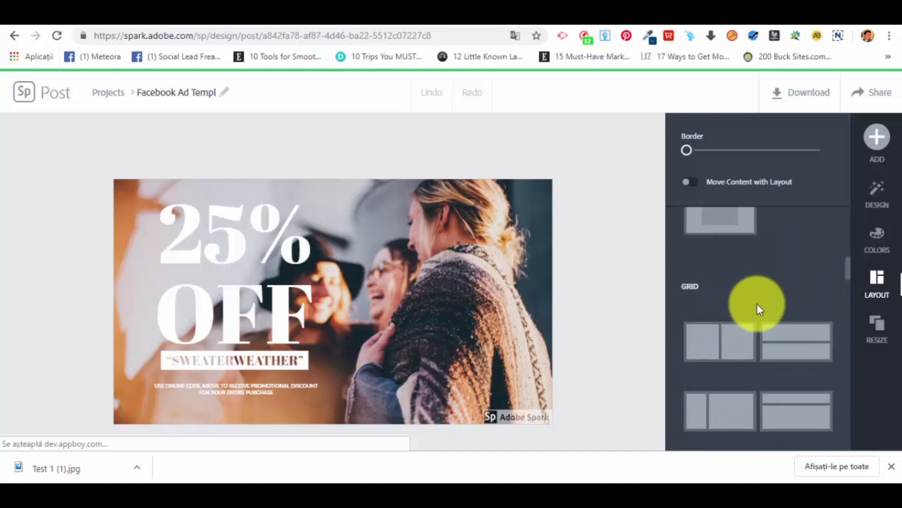
scroll(757, 306, "down", 2)
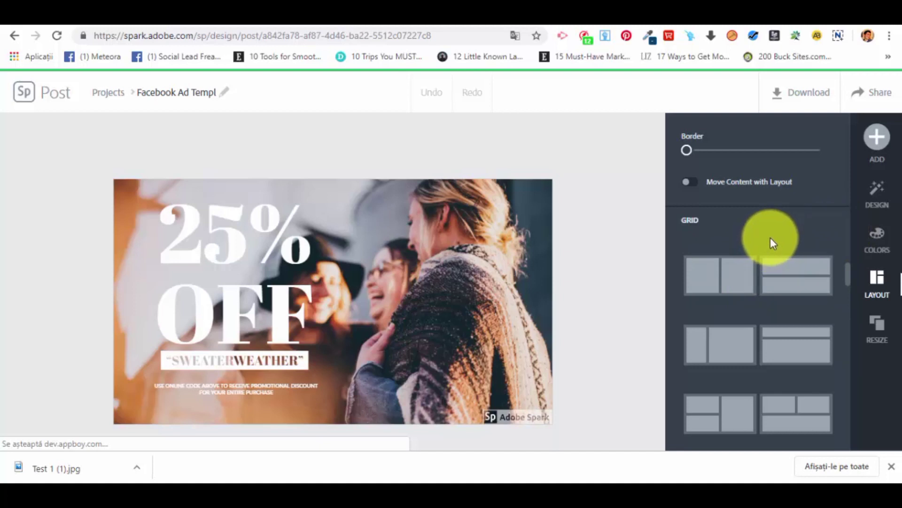
Apply the "Memorial Day 5K Trail Run" design variation to the Facebook ad.
left_click(891, 204)
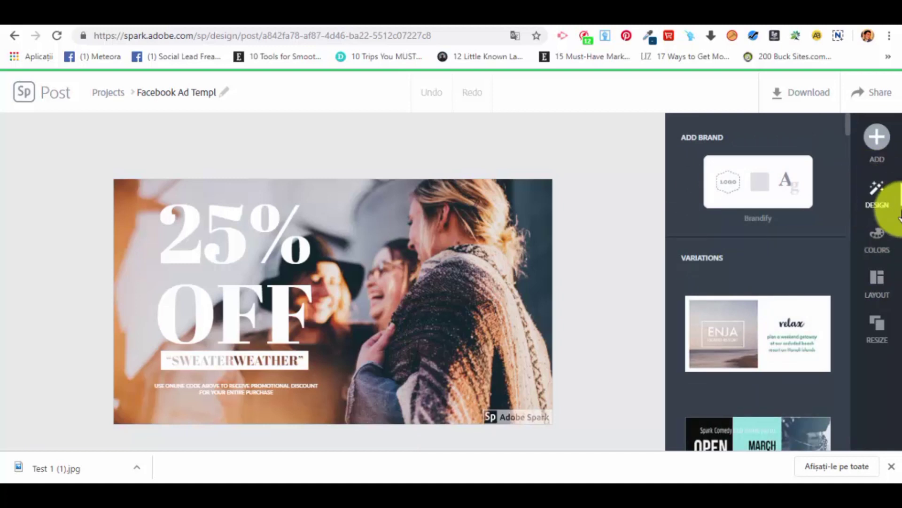
scroll(712, 278, "down", 2)
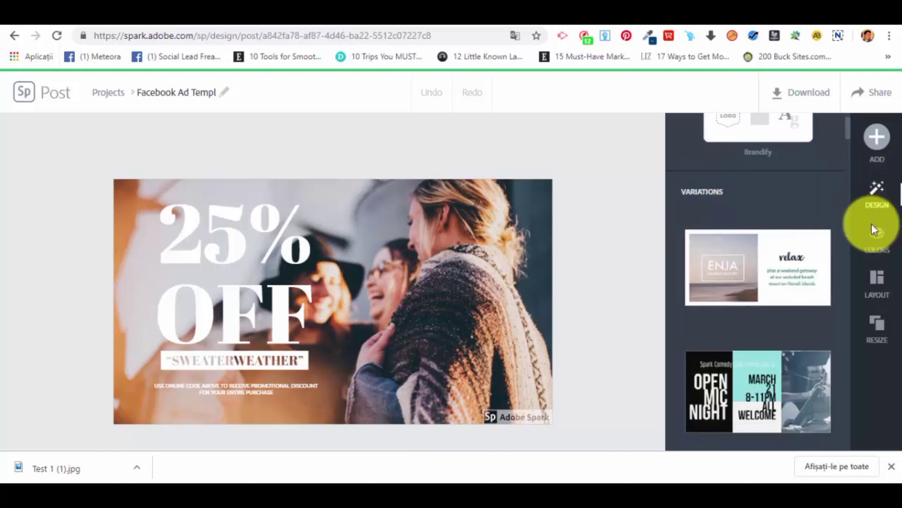
scroll(795, 249, "down", 12)
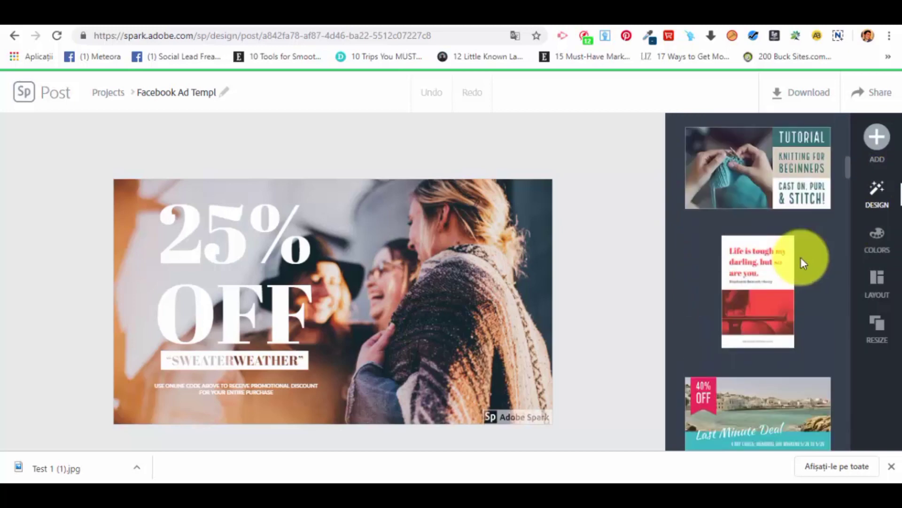
scroll(801, 257, "down", 10)
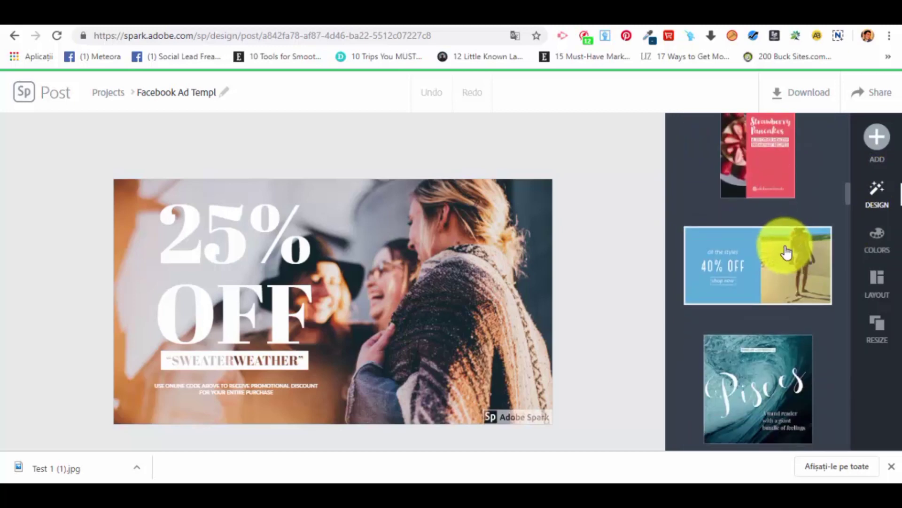
scroll(786, 252, "down", 6)
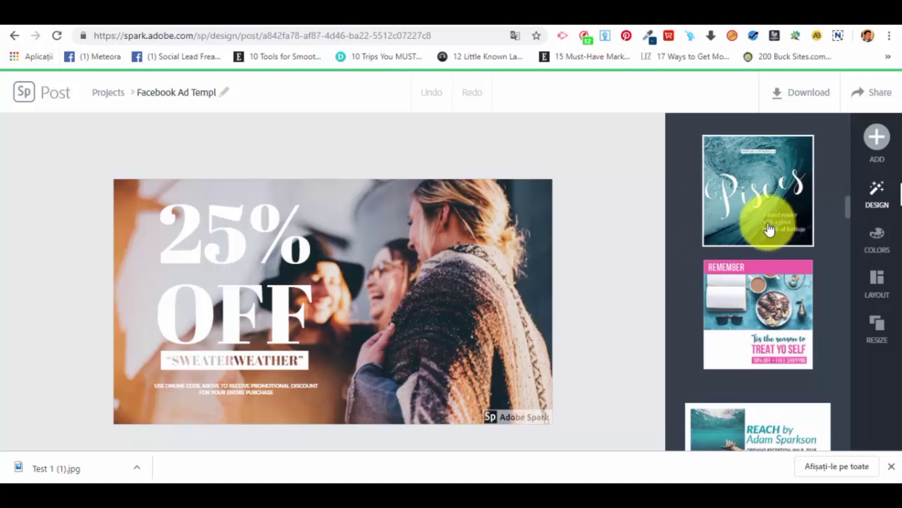
scroll(771, 229, "down", 8)
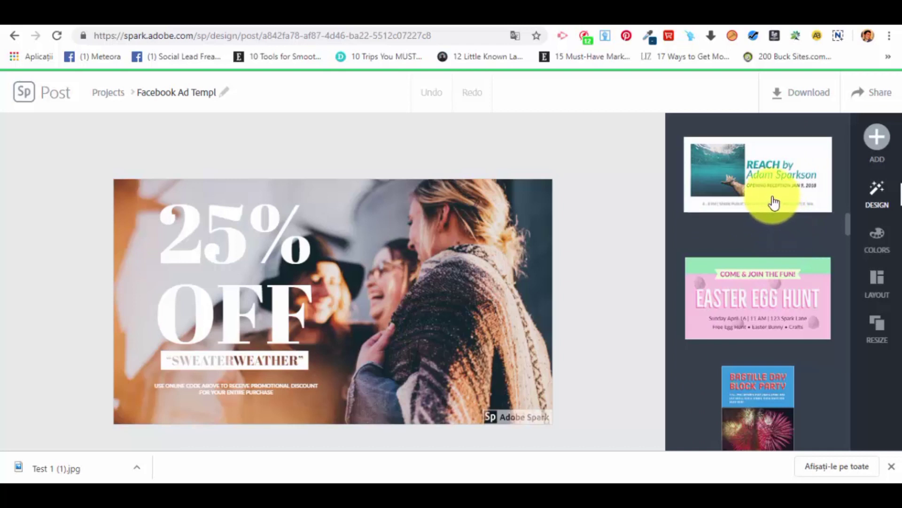
scroll(773, 204, "down", 15)
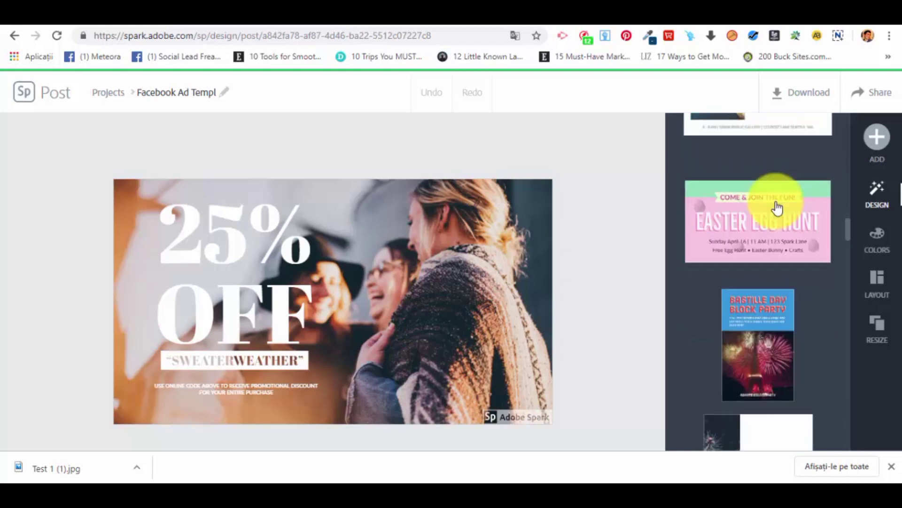
scroll(765, 200, "down", 10)
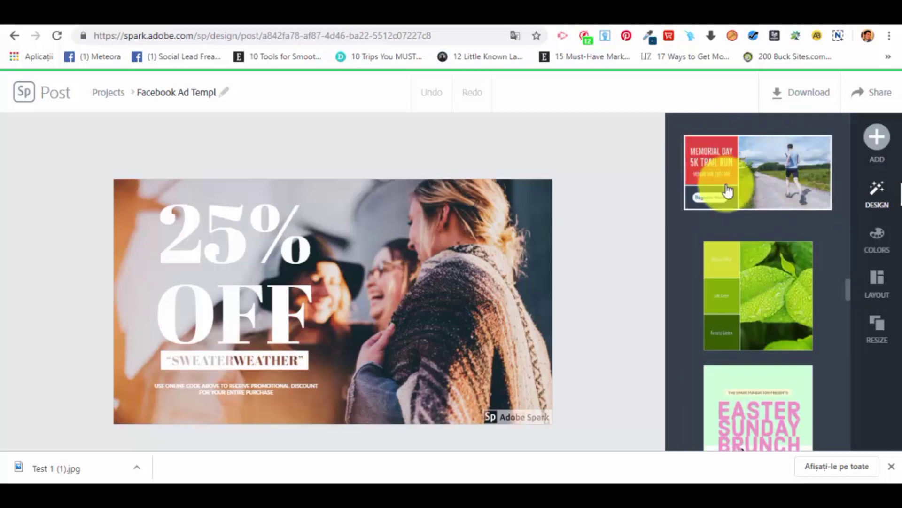
left_click(772, 187)
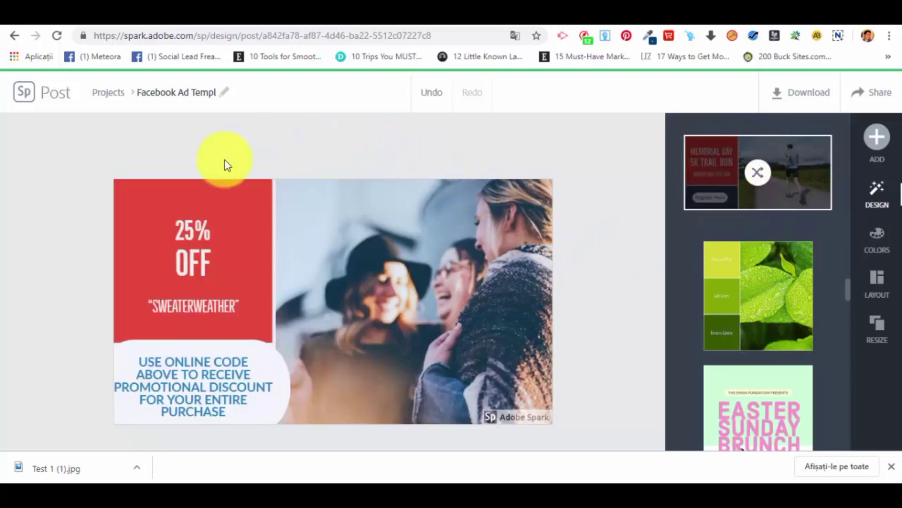
Enlarge the "25% OFF" text slightly, widen its letter spacing and reduce its line spacing.
left_click(442, 246)
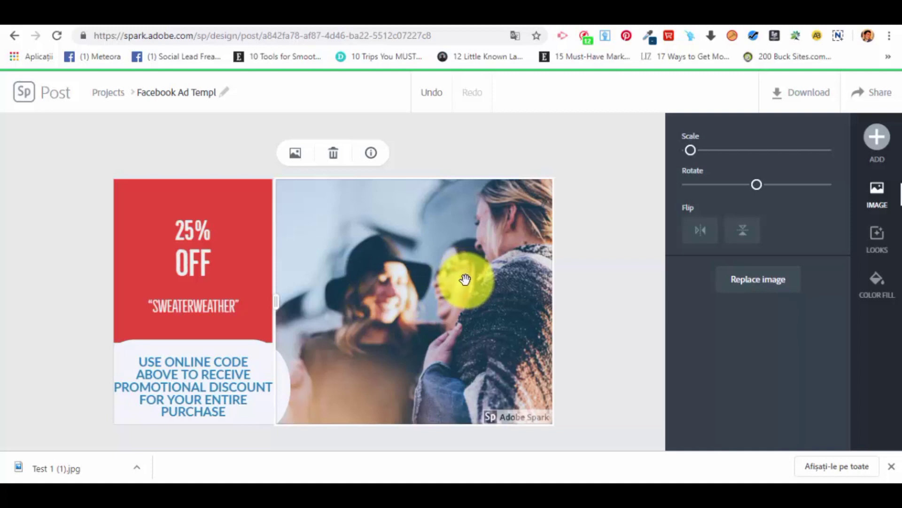
left_click(194, 237)
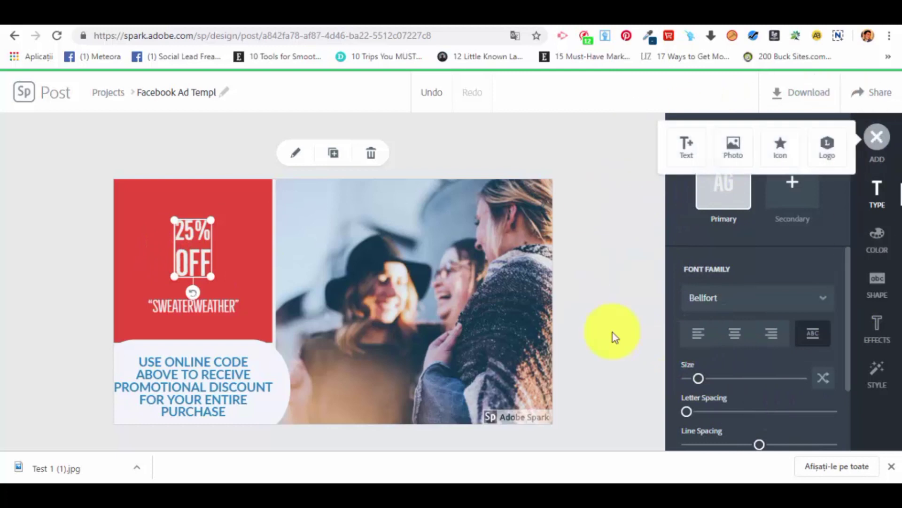
scroll(737, 277, "down", 2)
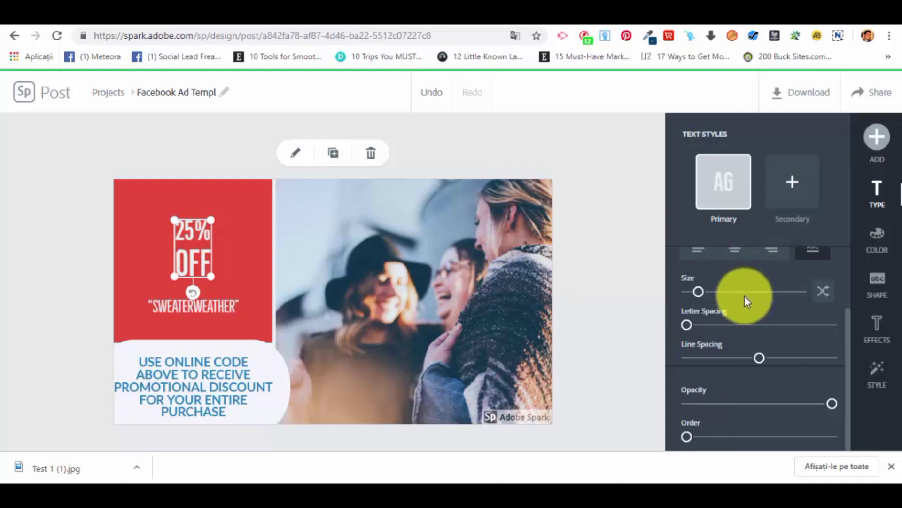
left_click_drag(697, 294, 695, 325)
left_click_drag(759, 358, 747, 357)
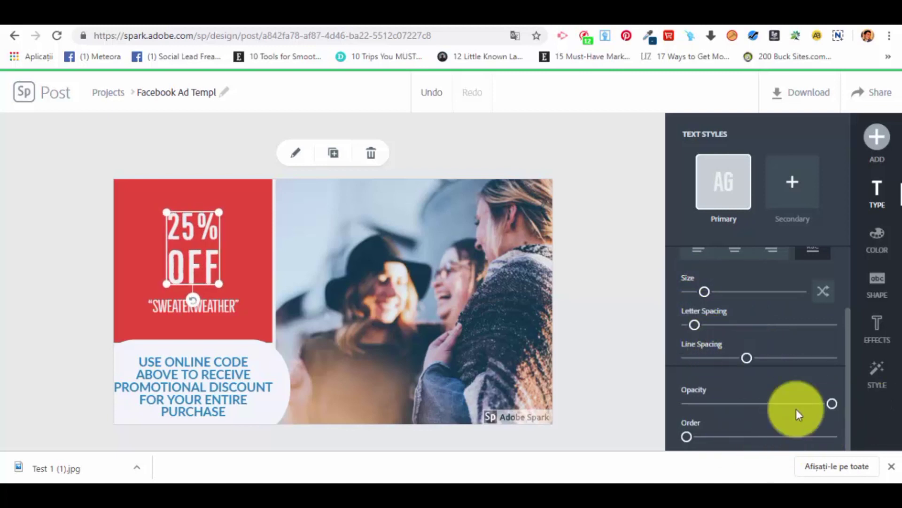
Check the font families available for the "25% OFF" text without choosing a different one.
scroll(752, 324, "up", 3)
left_click(737, 297)
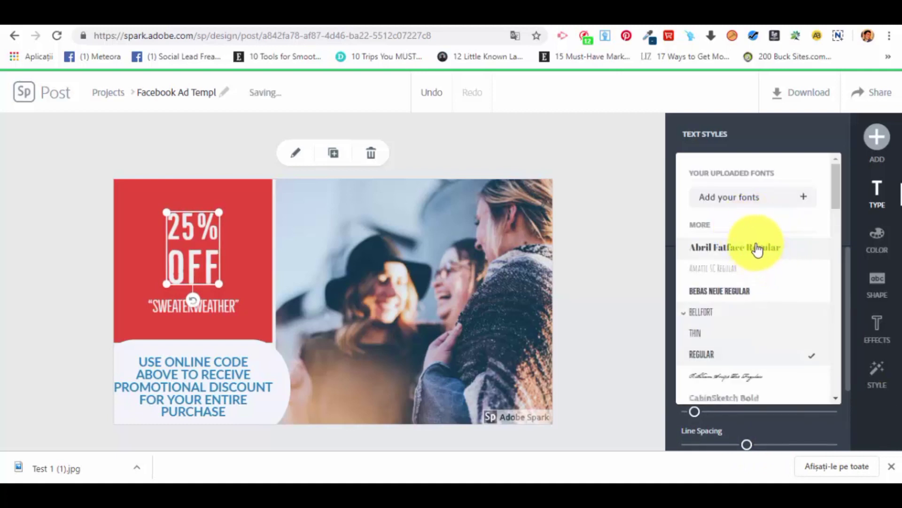
left_click(747, 145)
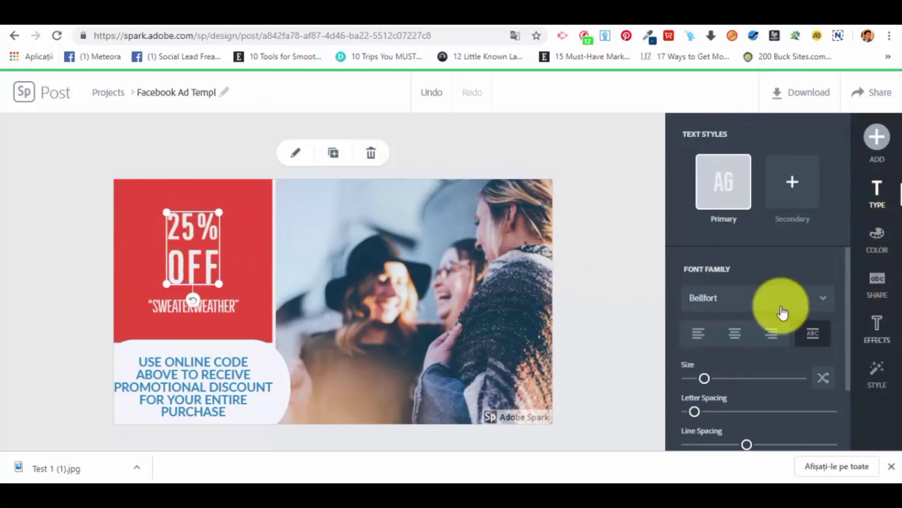
Widen the red panel behind the "25% OFF" text toward the photo and extend it slightly downward.
left_click(250, 243)
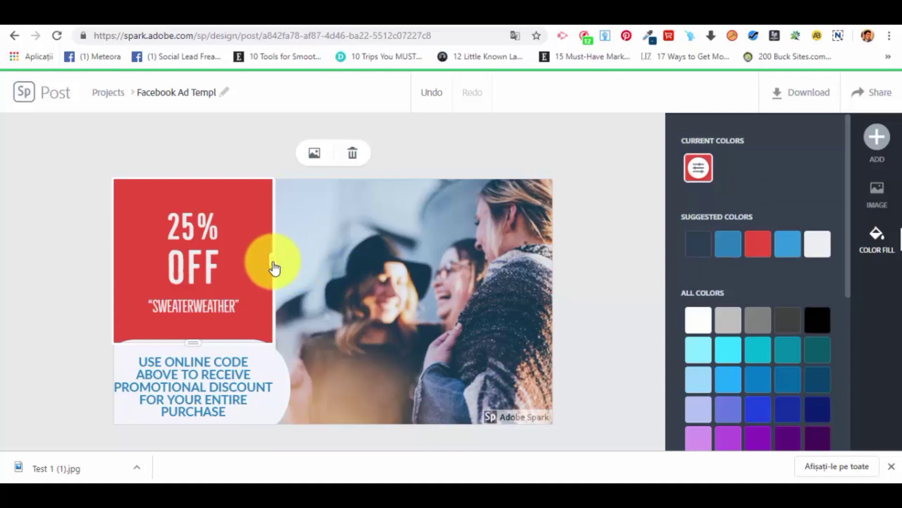
left_click(344, 286)
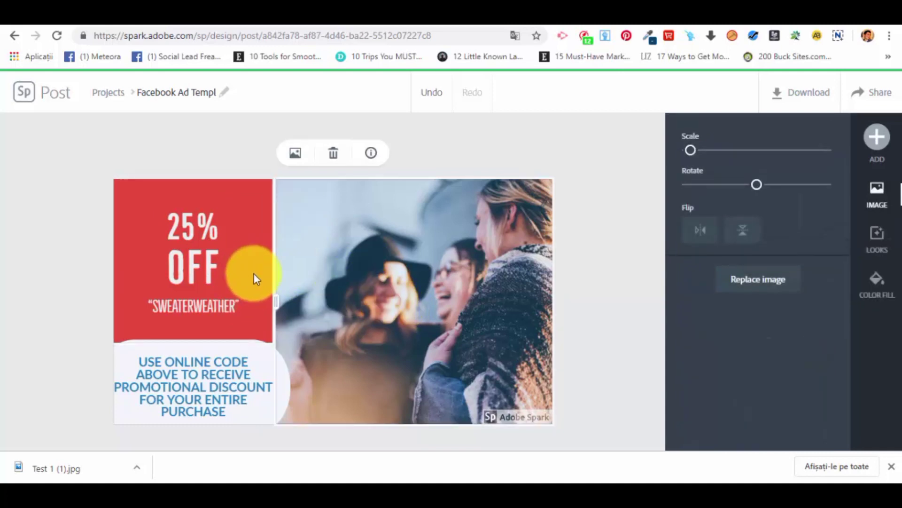
left_click(271, 271)
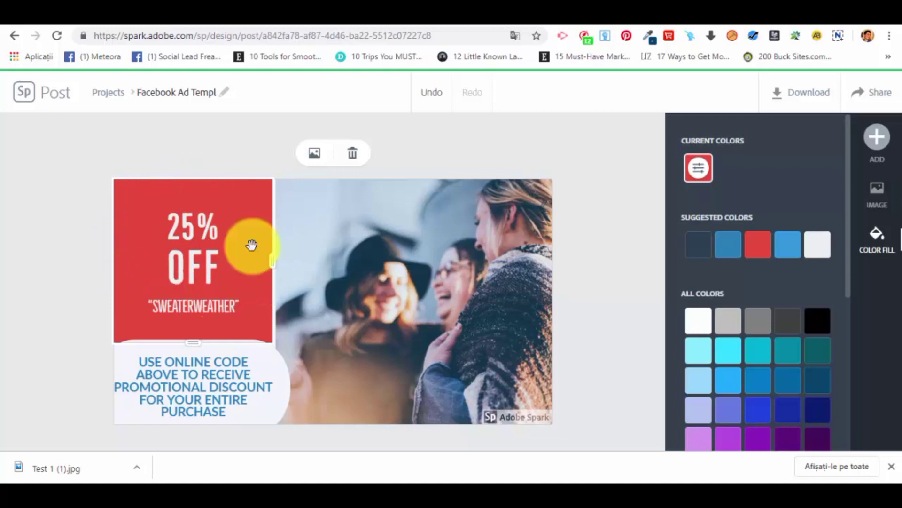
left_click_drag(273, 266, 298, 269)
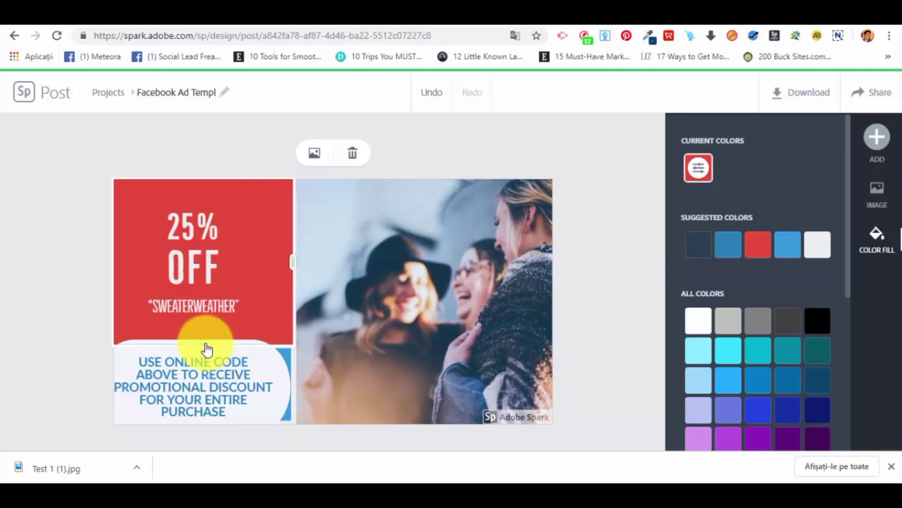
Widen the photo toward the "25% OFF" panel by shifting the vertical divider between them, narrowing the red panel.
left_click(283, 368)
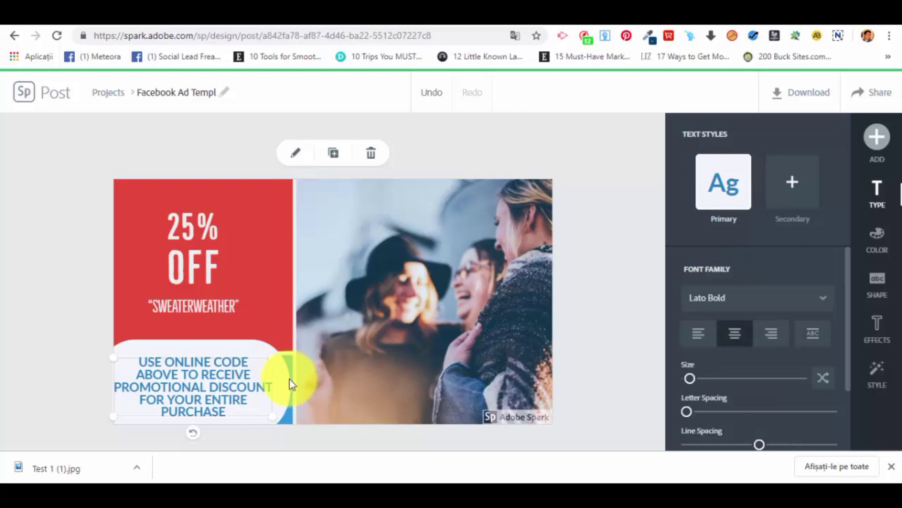
left_click(291, 380)
left_click(281, 401)
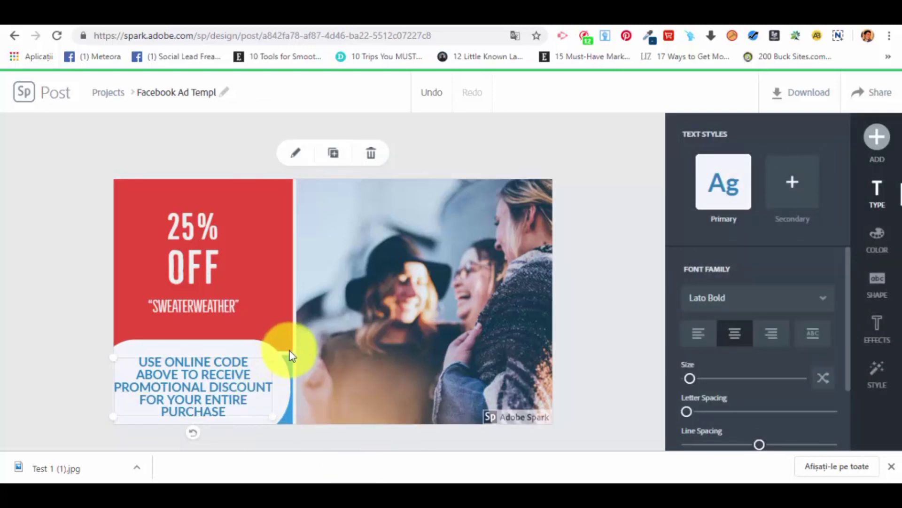
left_click(294, 371)
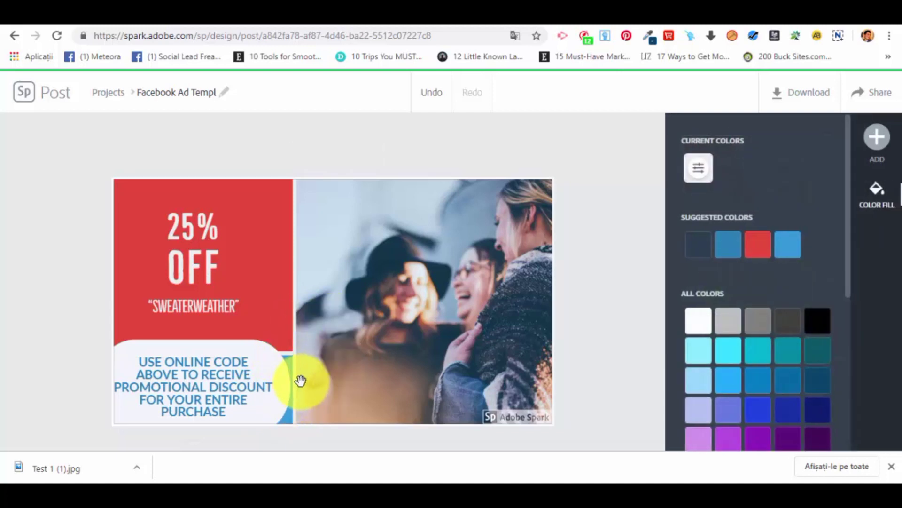
left_click(299, 319)
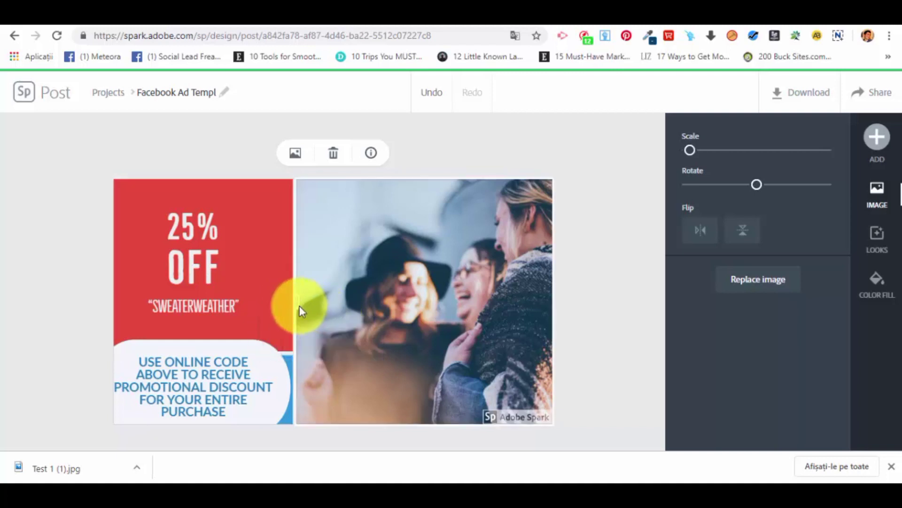
left_click_drag(297, 310, 267, 341)
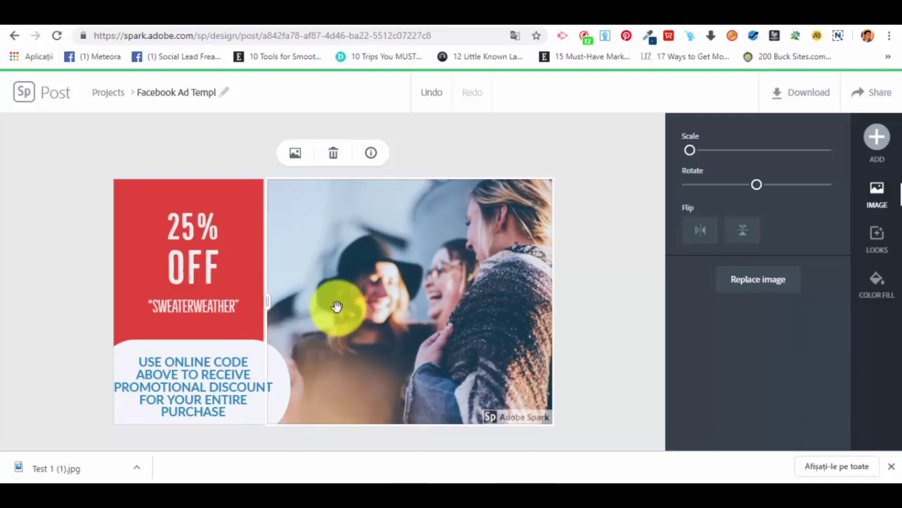
Try the yellow-green and orange-green Decorative palettes on the whole ad, and settle on the red, cream and teal one.
left_click(506, 139)
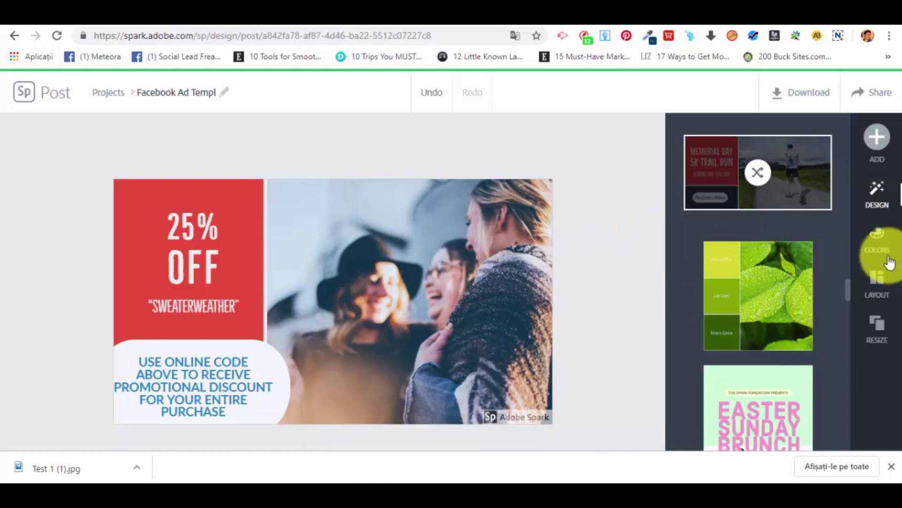
left_click(881, 246)
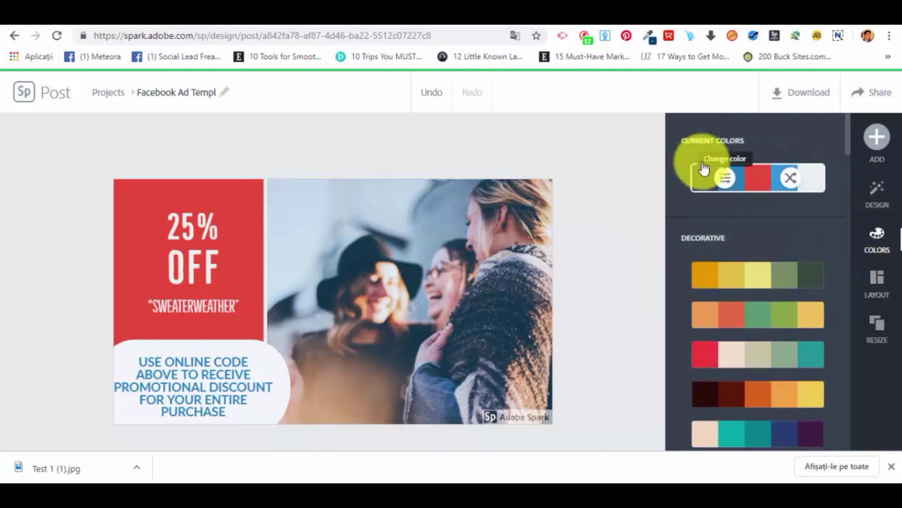
left_click(732, 277)
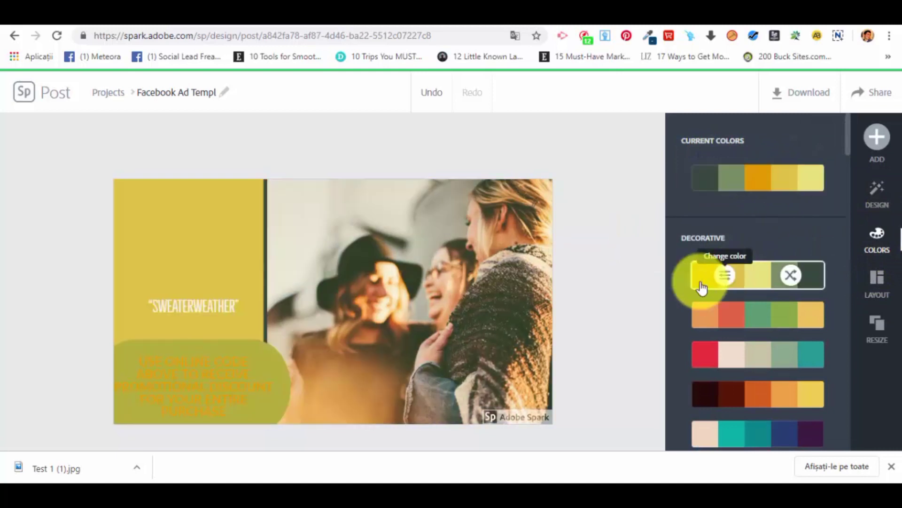
left_click(788, 317)
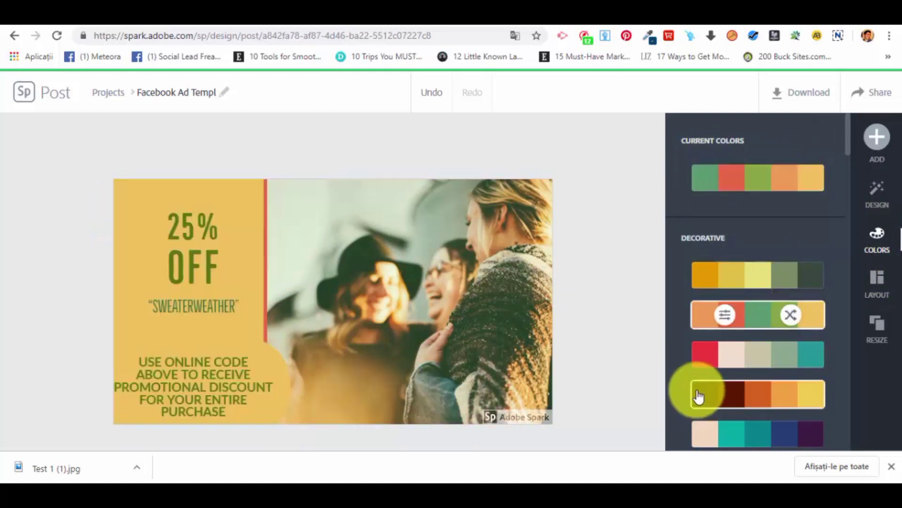
left_click(785, 354)
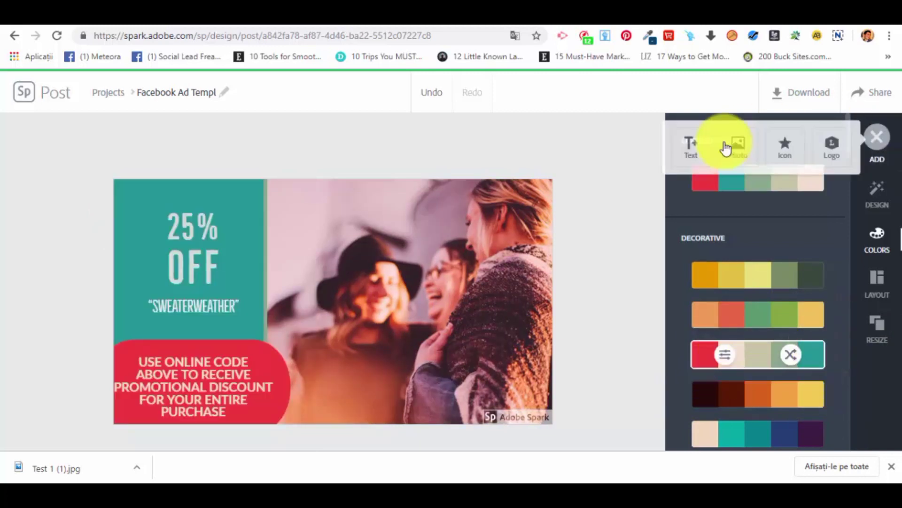
Browse the remaining color palettes, the layout options and the social post sizes available for the ad.
scroll(755, 350, "down", 1)
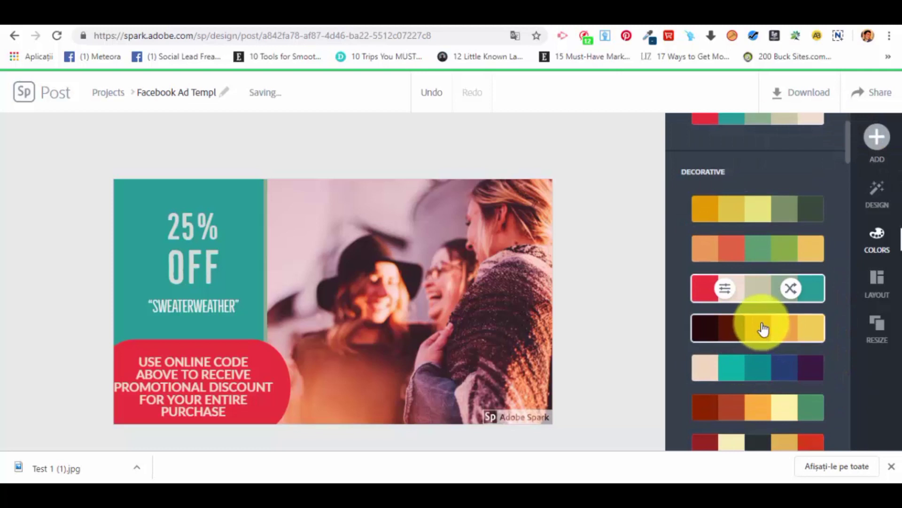
scroll(763, 314, "down", 4)
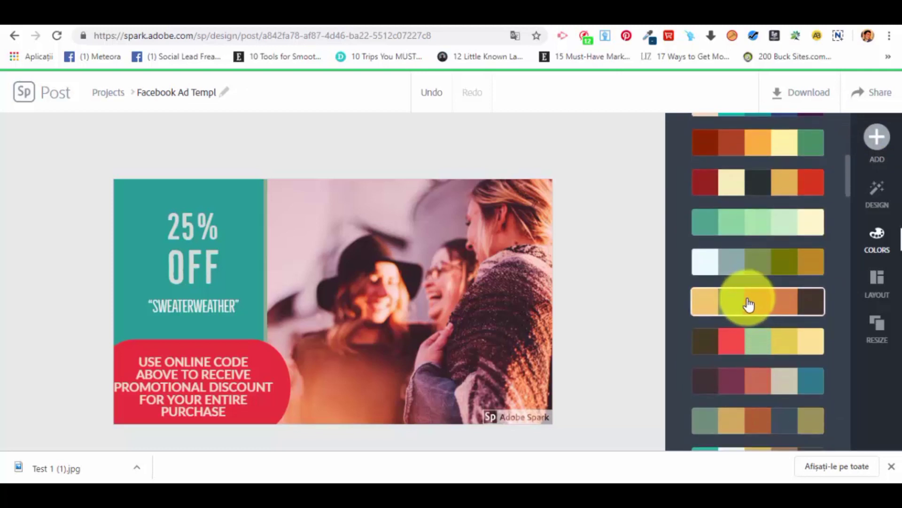
scroll(747, 302, "down", 4)
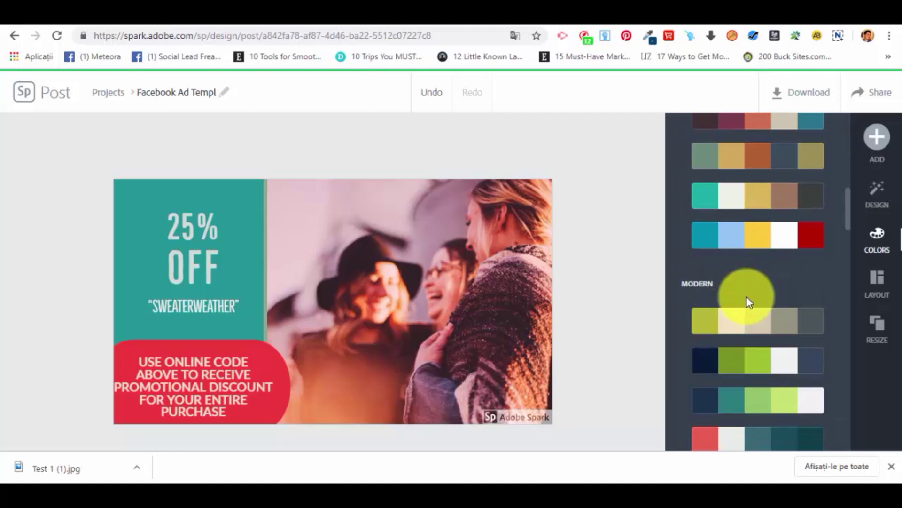
left_click(895, 280)
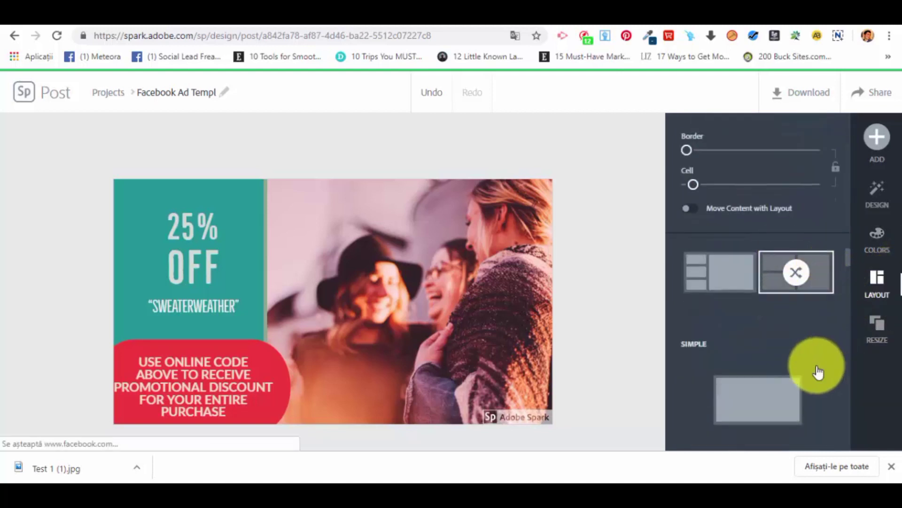
left_click(880, 328)
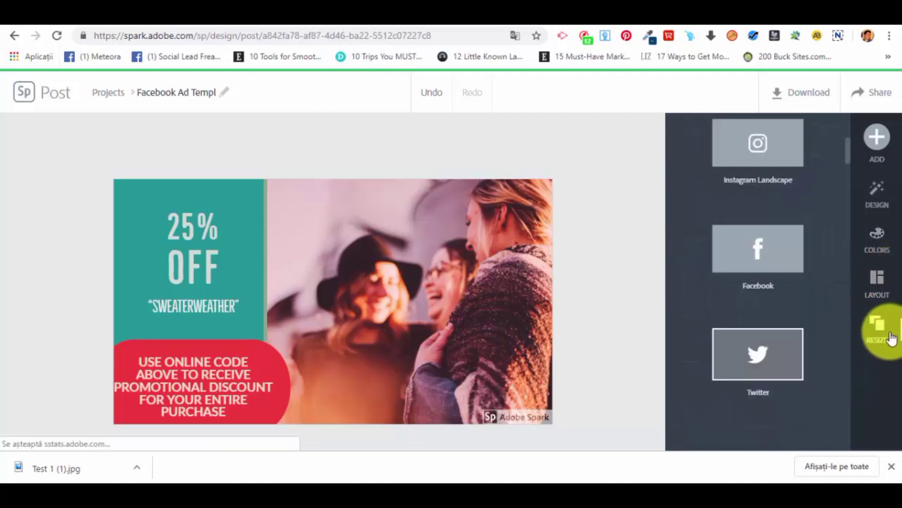
scroll(791, 334, "down", 3)
scroll(792, 334, "up", 5)
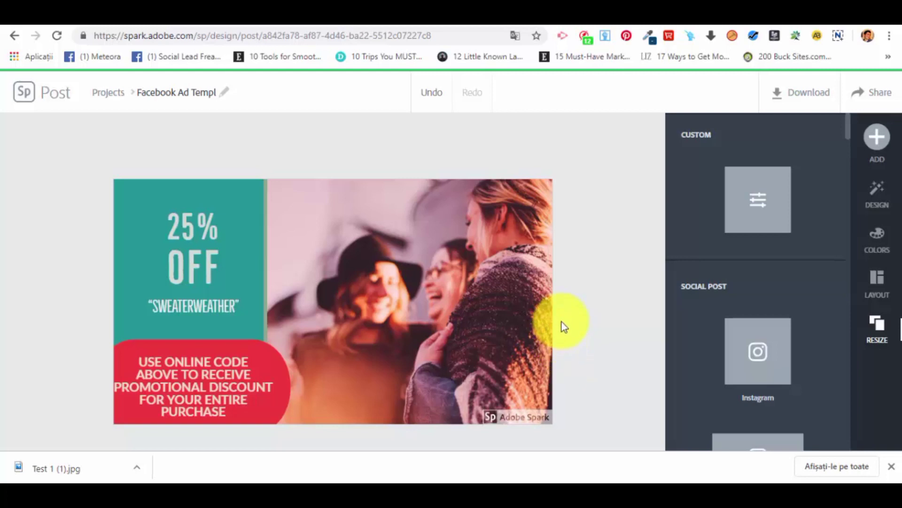
Download the Facebook ad as an image and dismiss the Spark Premium offer.
left_click(820, 103)
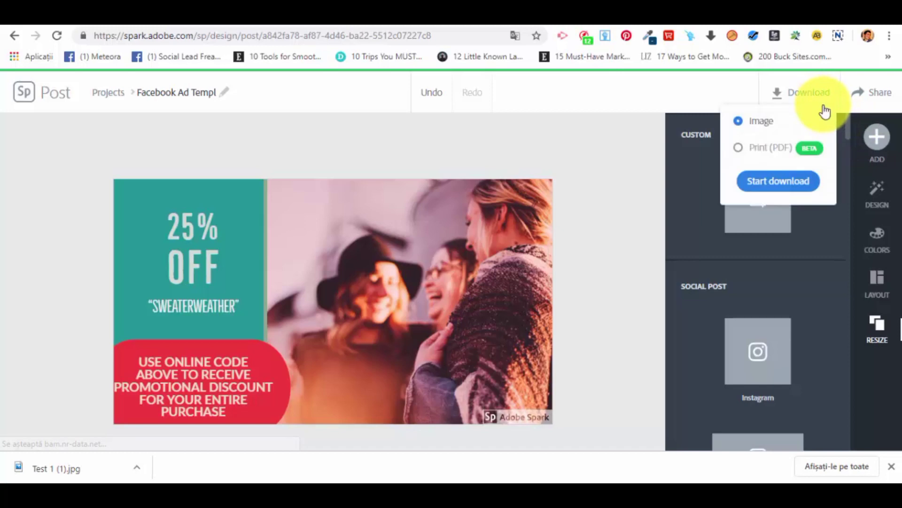
left_click(783, 183)
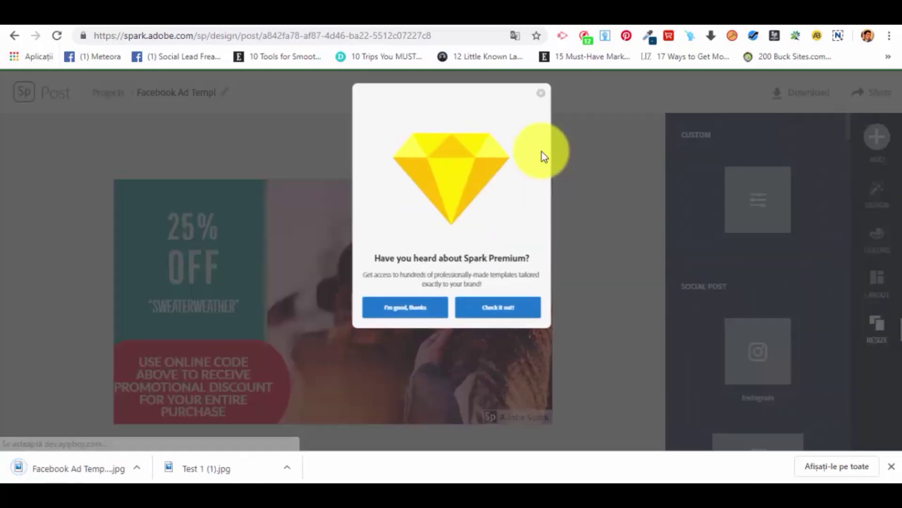
left_click(541, 93)
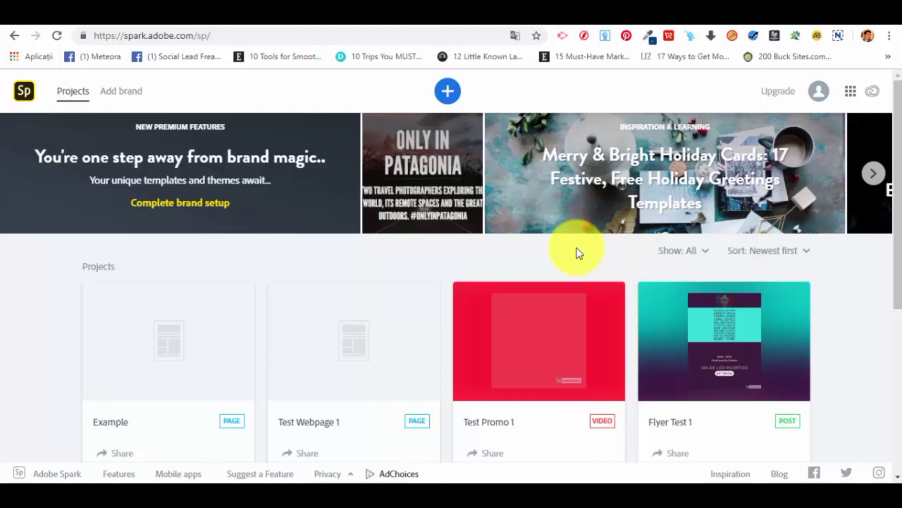
Start a new project from the "Gilded Leaf Co." Cover graphic among the popular templates.
left_click(448, 92)
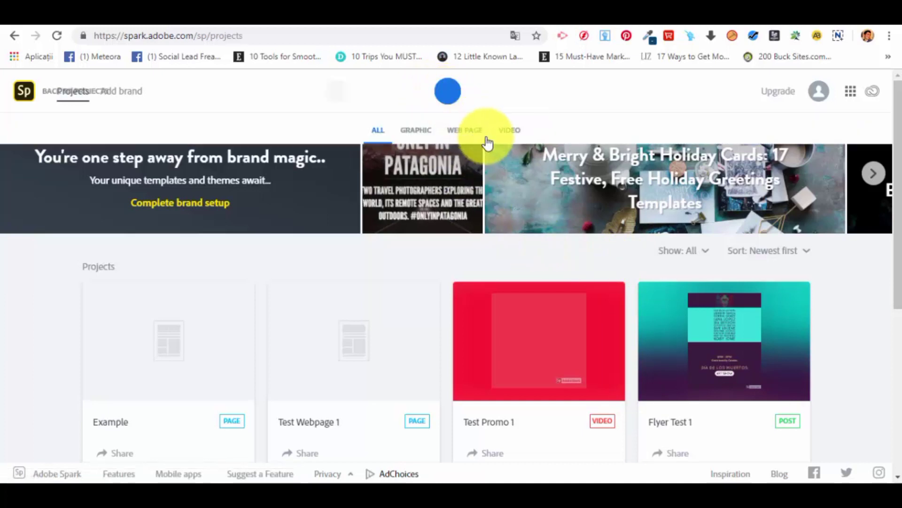
scroll(470, 237, "down", 3)
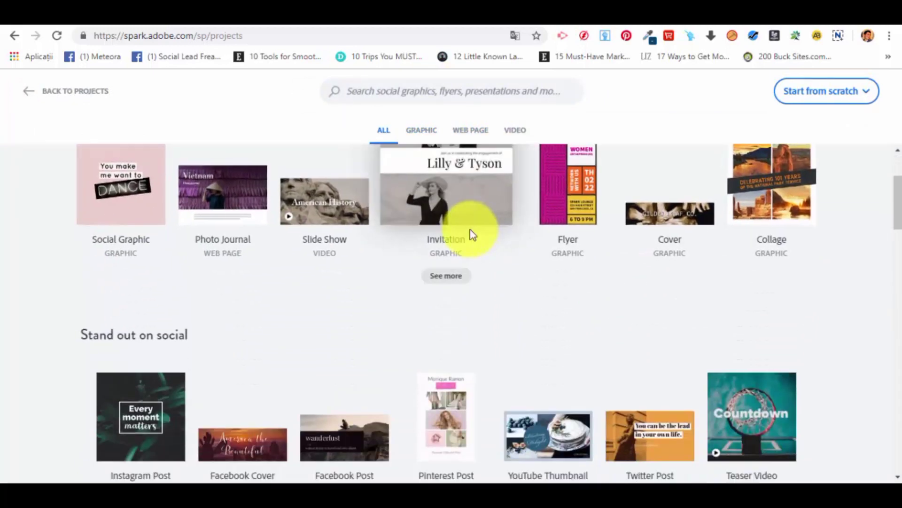
scroll(569, 357, "up", 3)
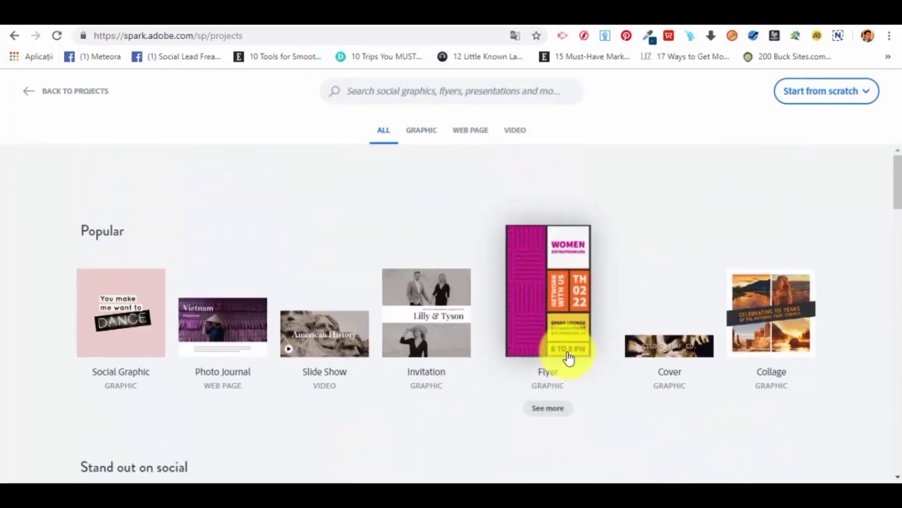
scroll(568, 357, "down", 3)
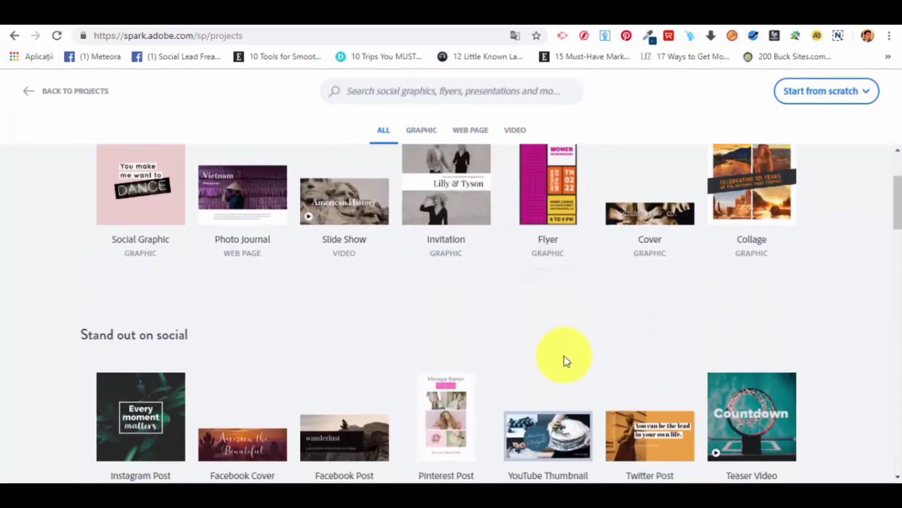
scroll(565, 360, "up", 2)
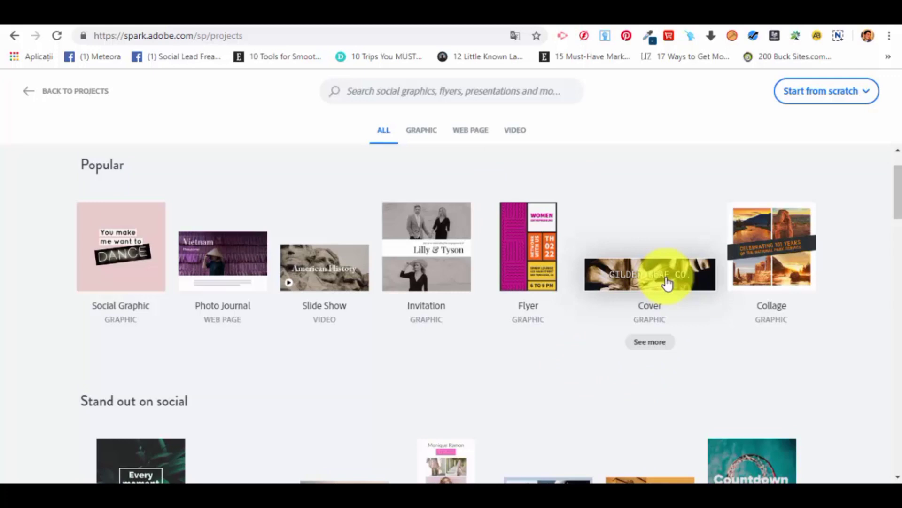
left_click(668, 283)
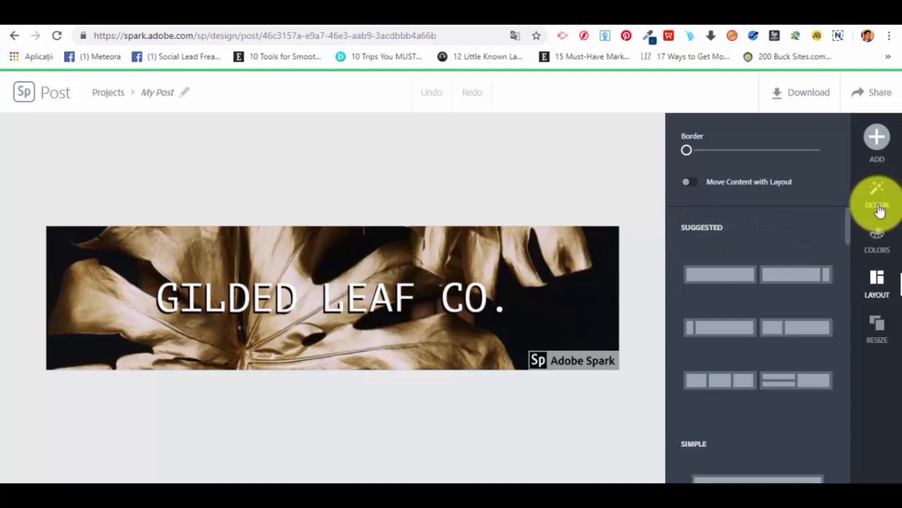
Apply the Banner layout with a full-width horizontal band behind the "GILDED LEAF CO." text.
scroll(733, 296, "down", 4)
scroll(710, 324, "down", 3)
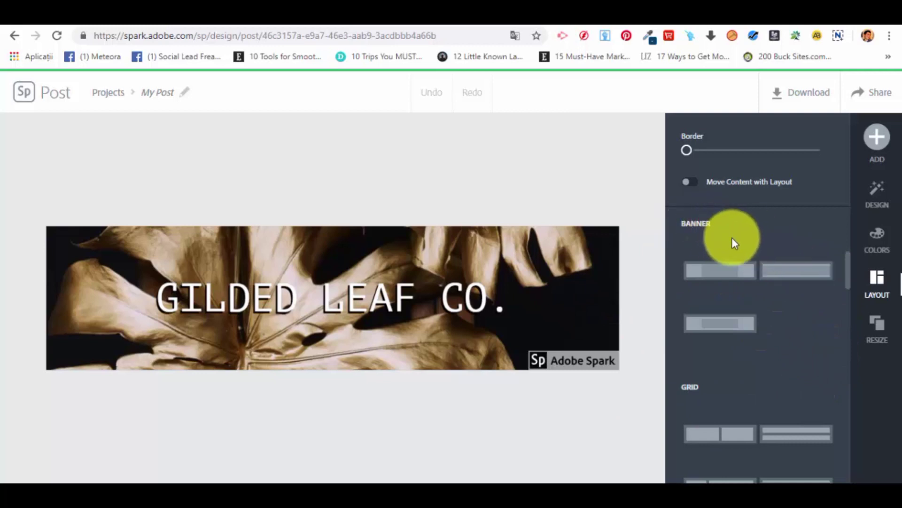
left_click(784, 275)
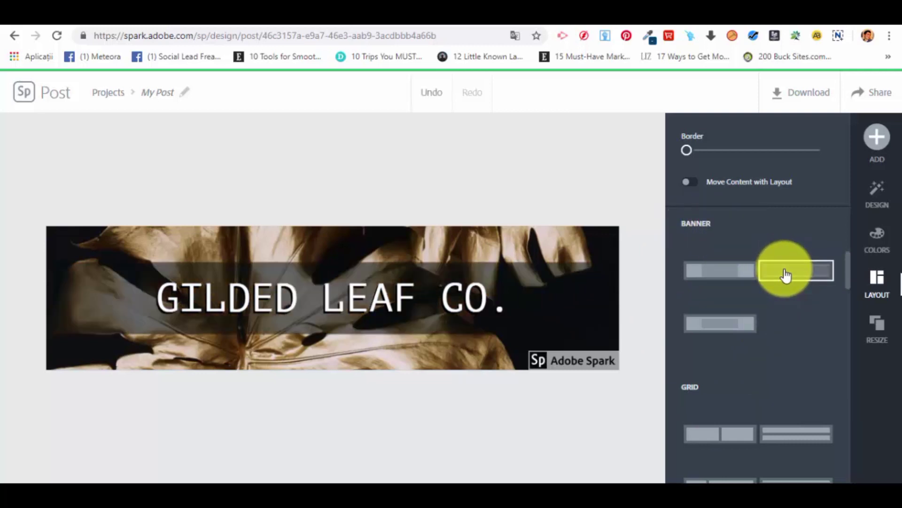
scroll(740, 378, "down", 1)
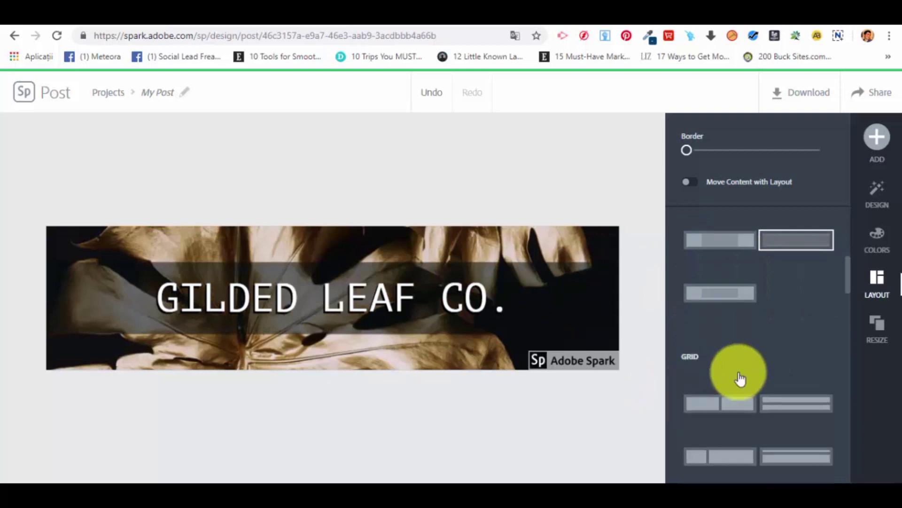
scroll(740, 378, "down", 4)
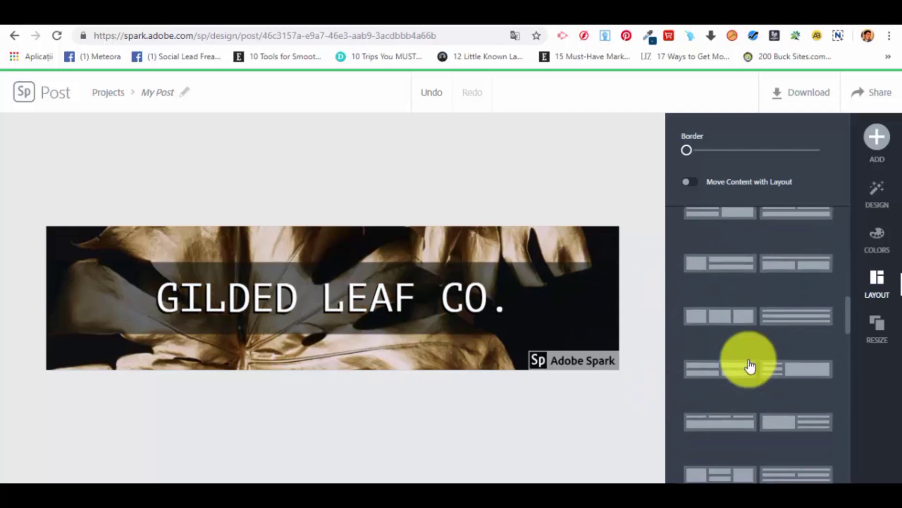
Browse the design variations offered for the "GILDED LEAF CO." cover without applying one.
left_click(886, 207)
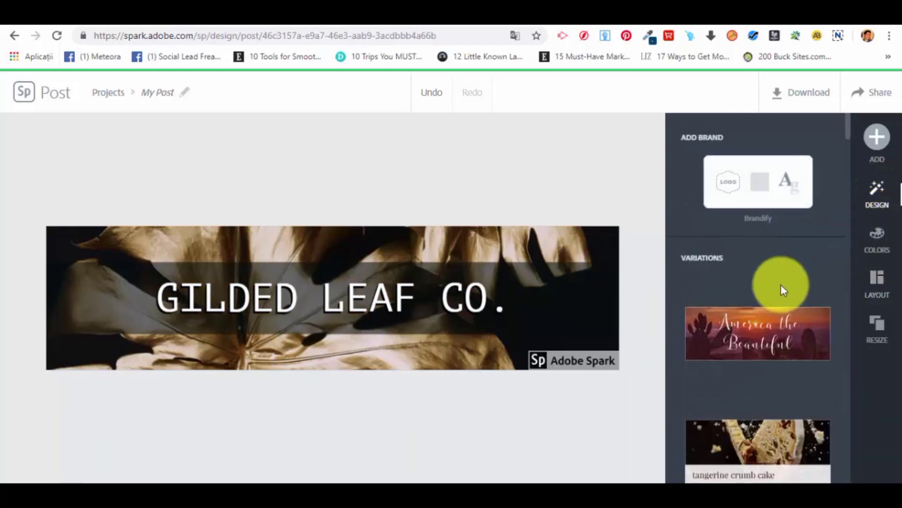
scroll(780, 284, "down", 2)
scroll(751, 282, "down", 4)
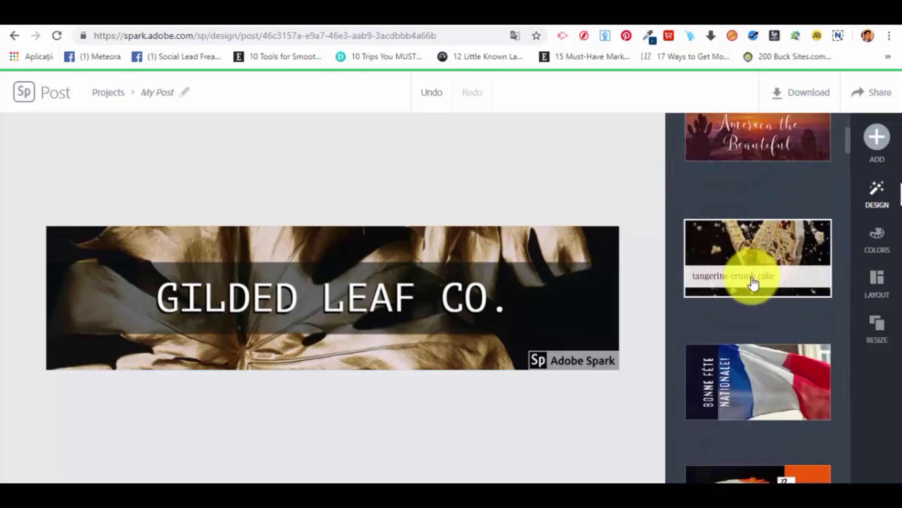
scroll(752, 282, "down", 5)
scroll(757, 278, "down", 8)
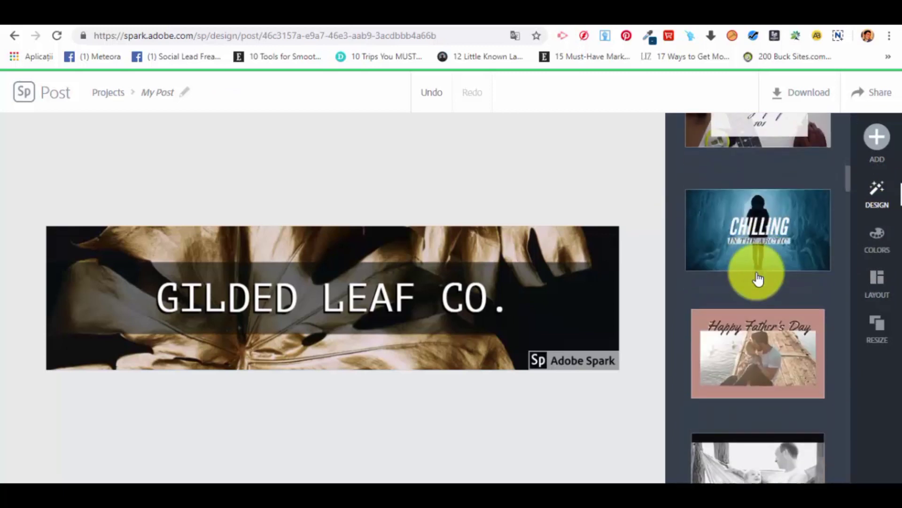
scroll(758, 278, "down", 12)
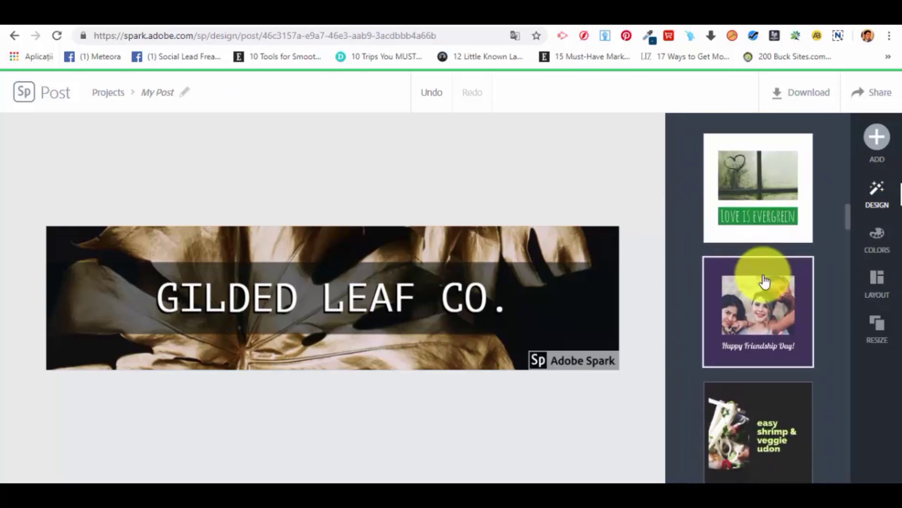
scroll(767, 279, "down", 8)
scroll(783, 202, "down", 3)
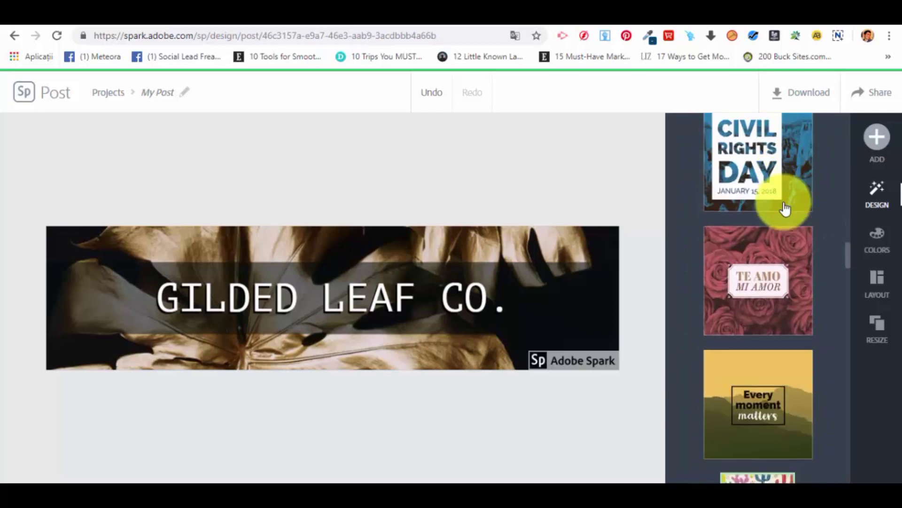
scroll(792, 244, "up", 2)
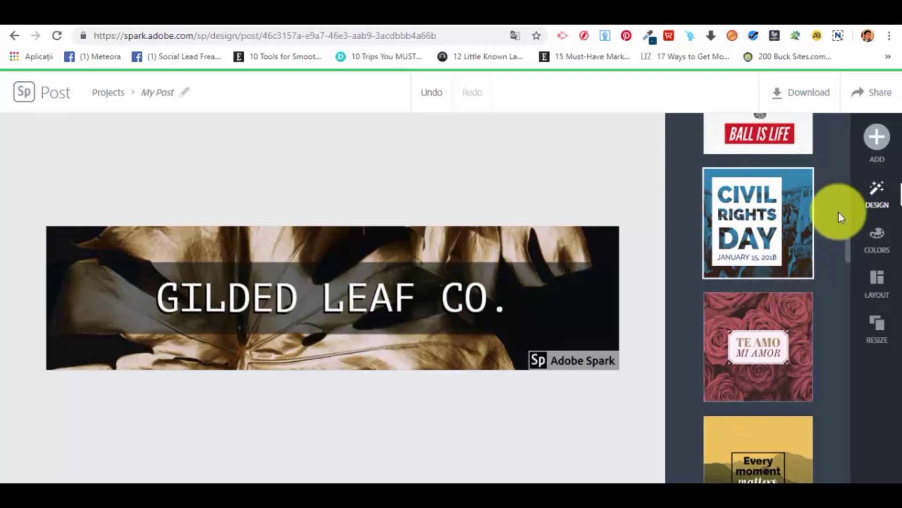
Apply the blue "Civil Rights Day" design variation to the "GILDED LEAF CO." cover and check its text options.
left_click(783, 229)
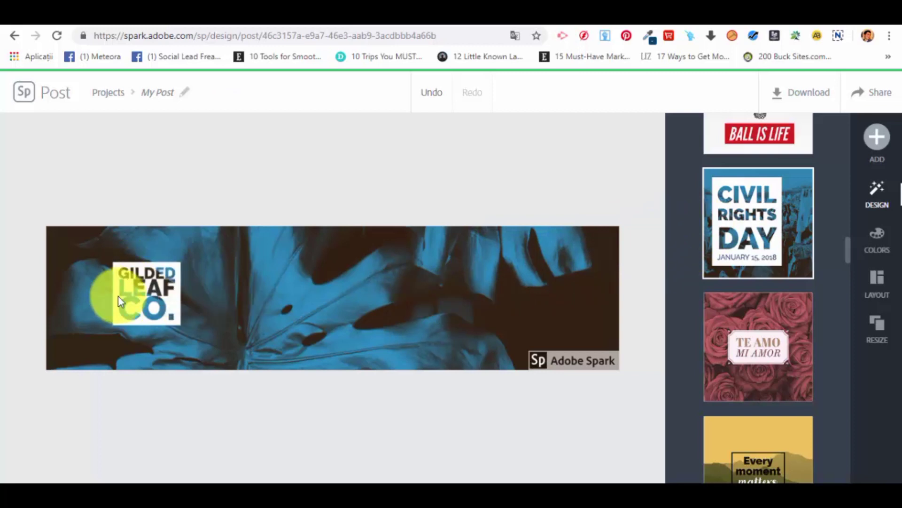
left_click(150, 303)
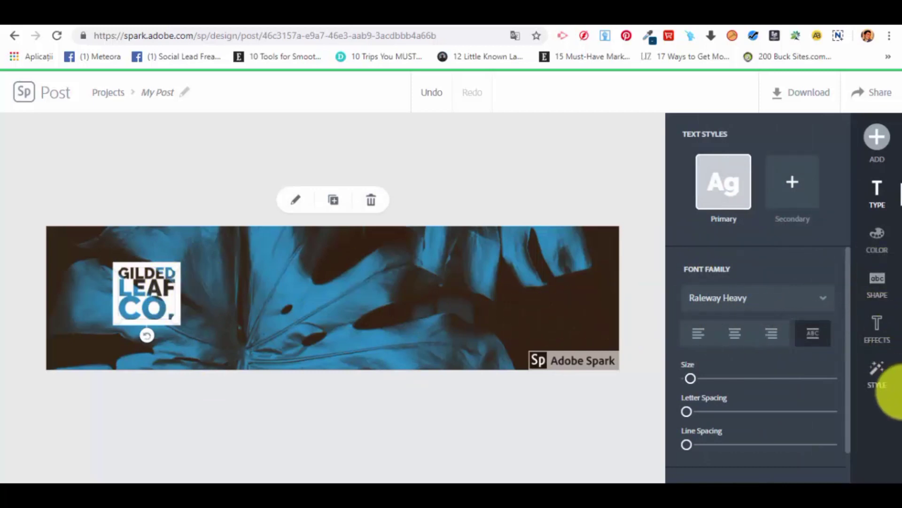
left_click(877, 137)
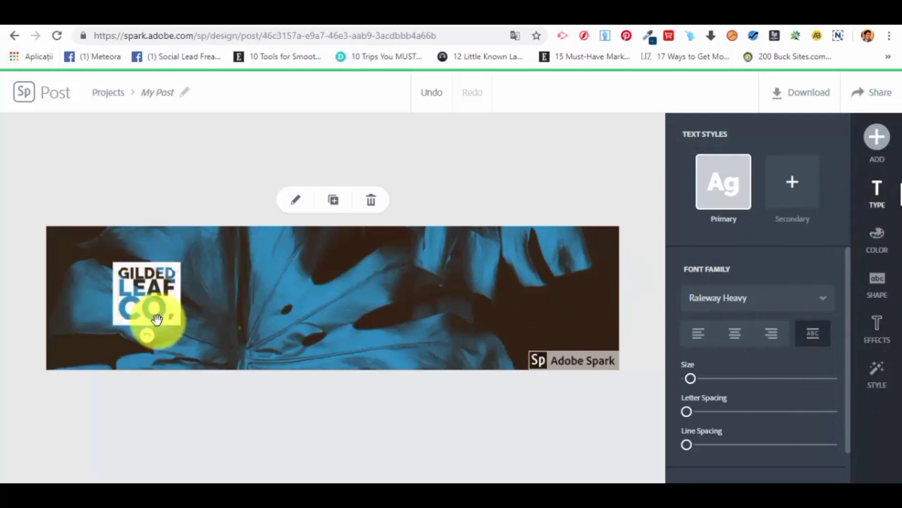
left_click(540, 195)
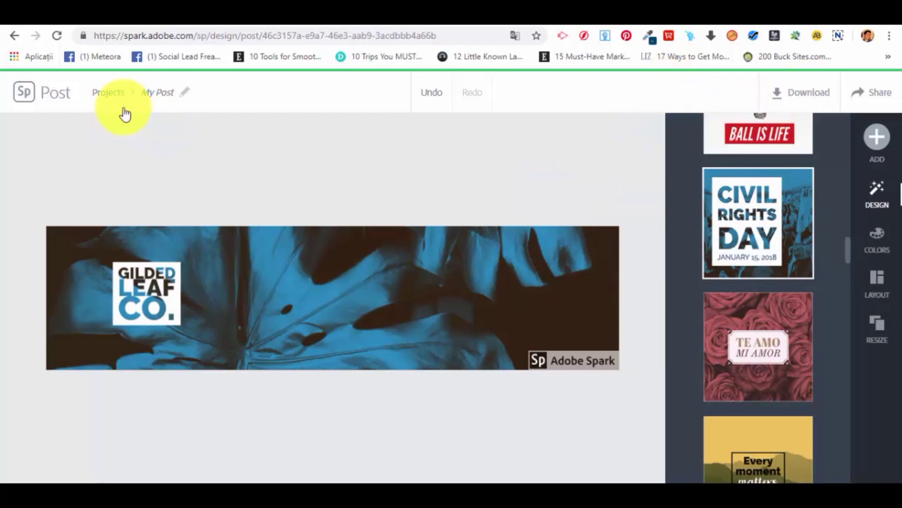
Rename the cover project as "Test 1 Cover".
left_click(154, 92)
type("Test 1")
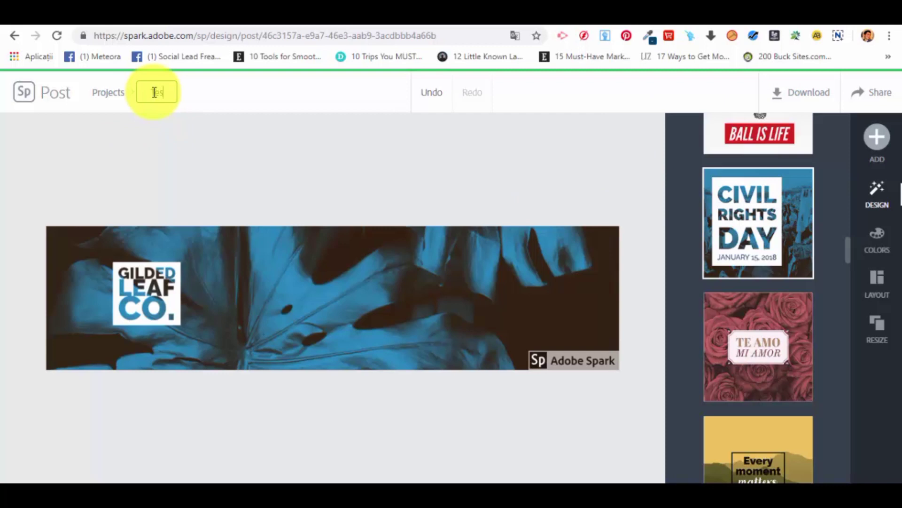
left_click(329, 142)
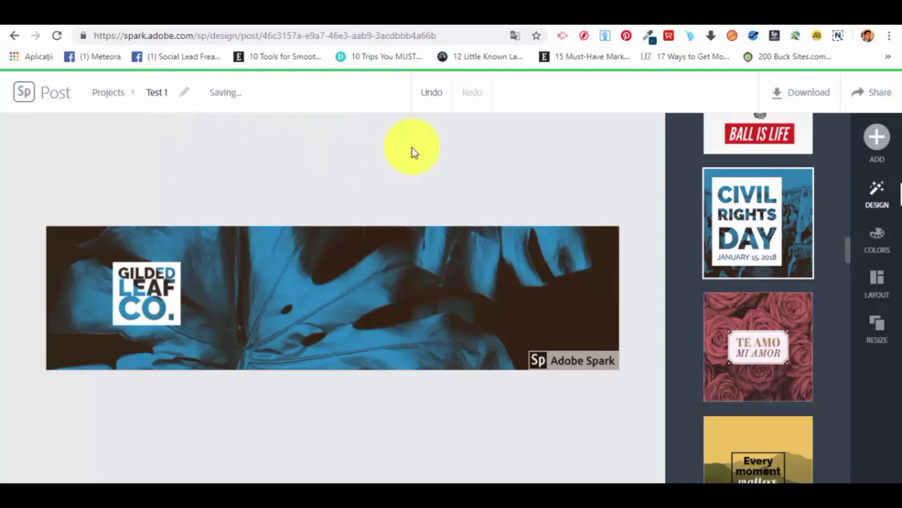
left_click(170, 91)
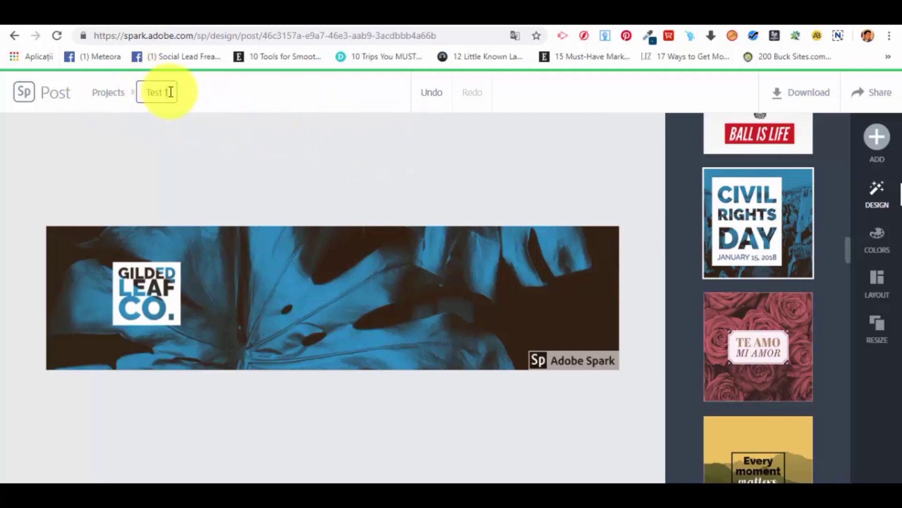
type("Cover")
left_click(298, 193)
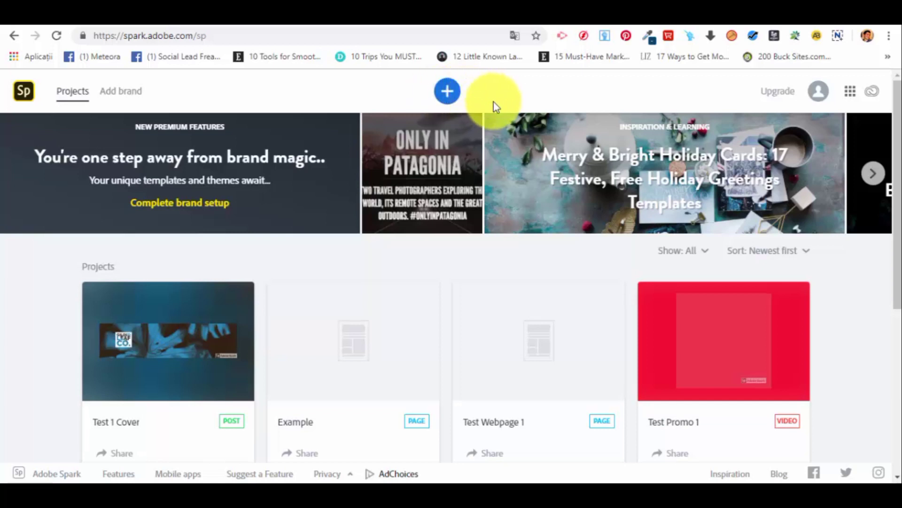
Browse the graphic templates for a new project and start it from the popular "Celebrating 101 Years" Collage template.
left_click(451, 98)
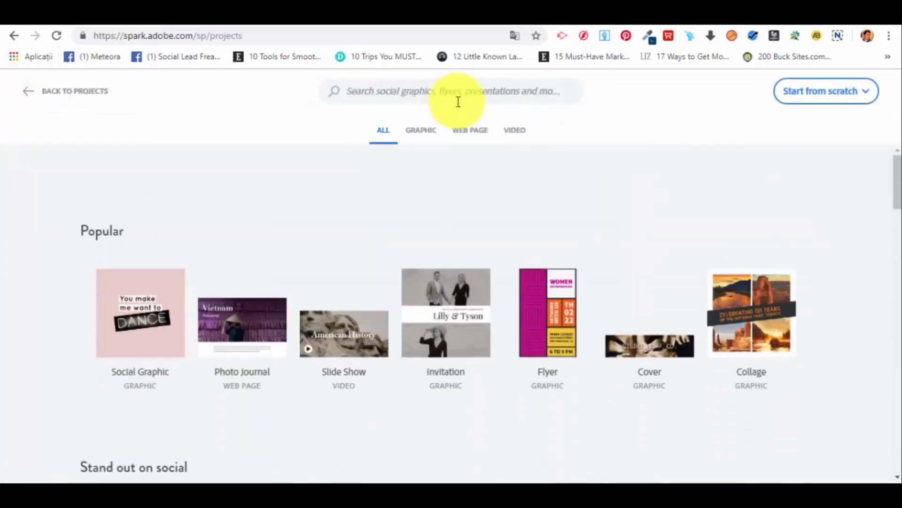
left_click(423, 139)
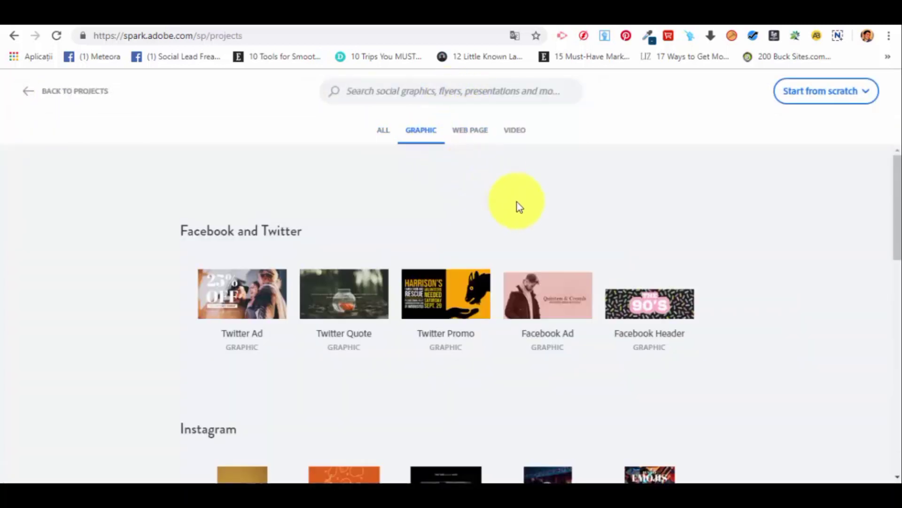
scroll(524, 208, "down", 7)
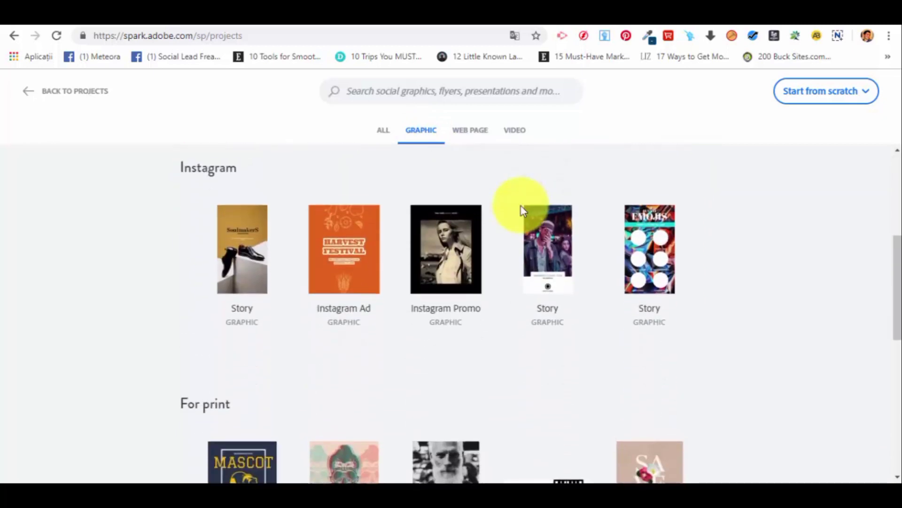
scroll(521, 208, "down", 6)
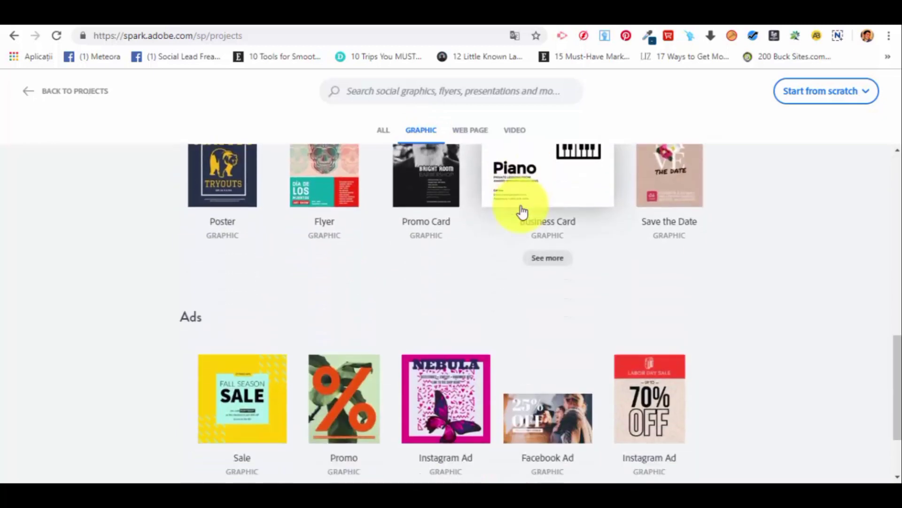
scroll(514, 215, "up", 3)
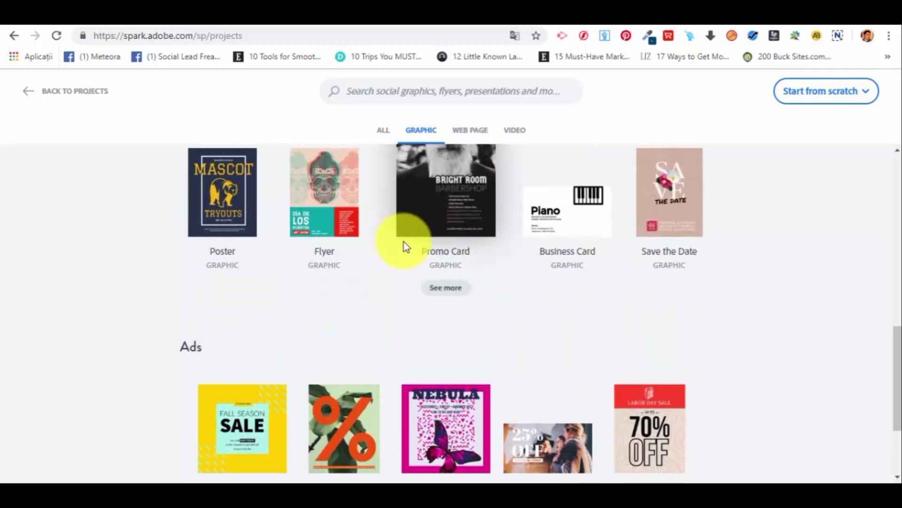
scroll(642, 244, "up", 9)
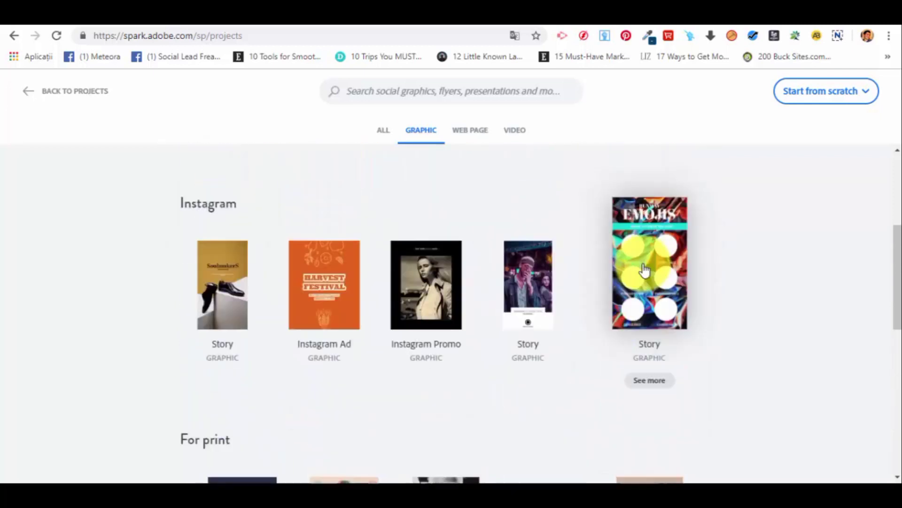
left_click(383, 131)
scroll(491, 233, "down", 3)
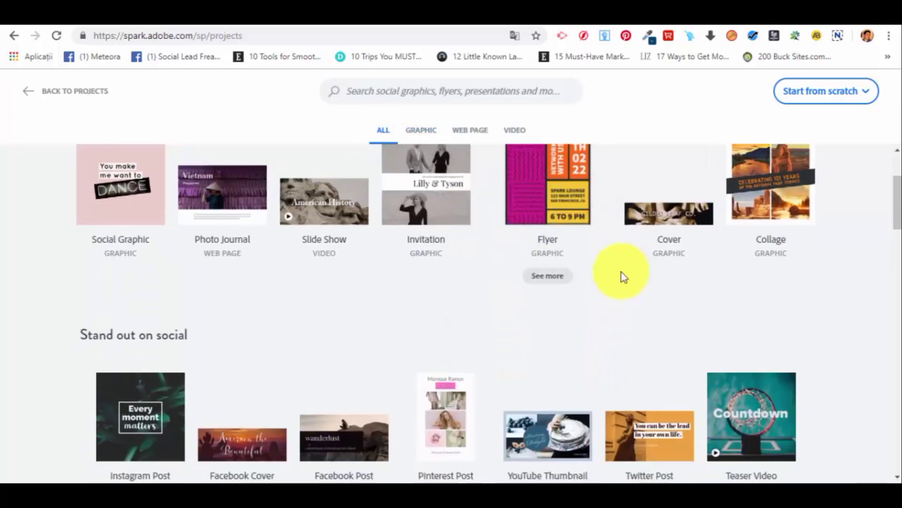
scroll(625, 276, "up", 3)
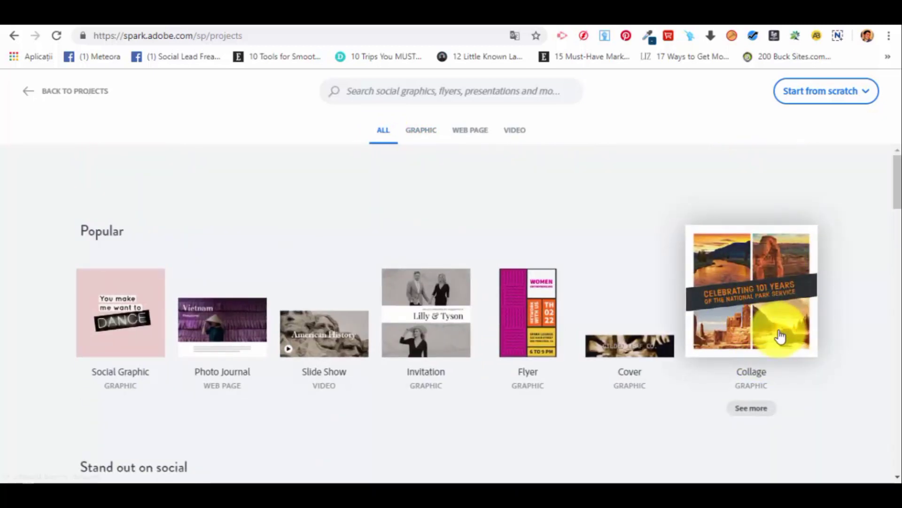
left_click(780, 336)
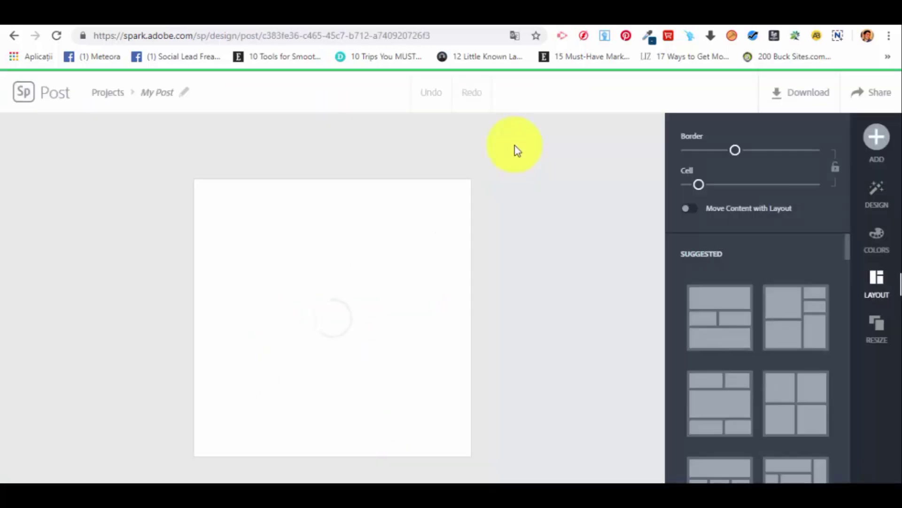
Rename the new collage project as "Personal Test".
left_click(169, 95)
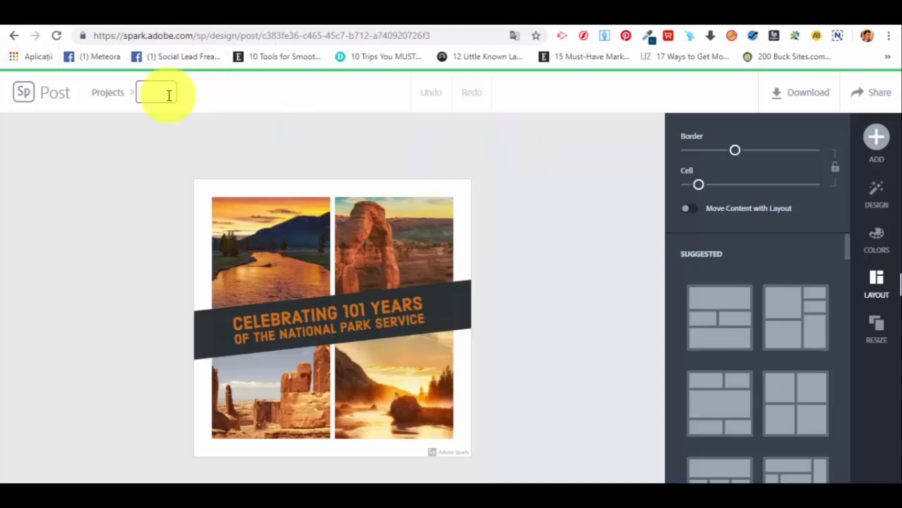
type("Personal Test")
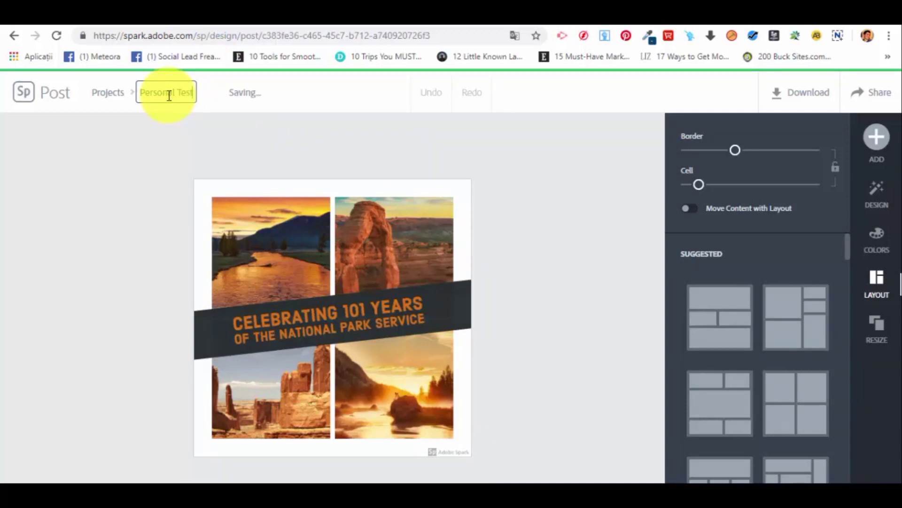
left_click(262, 156)
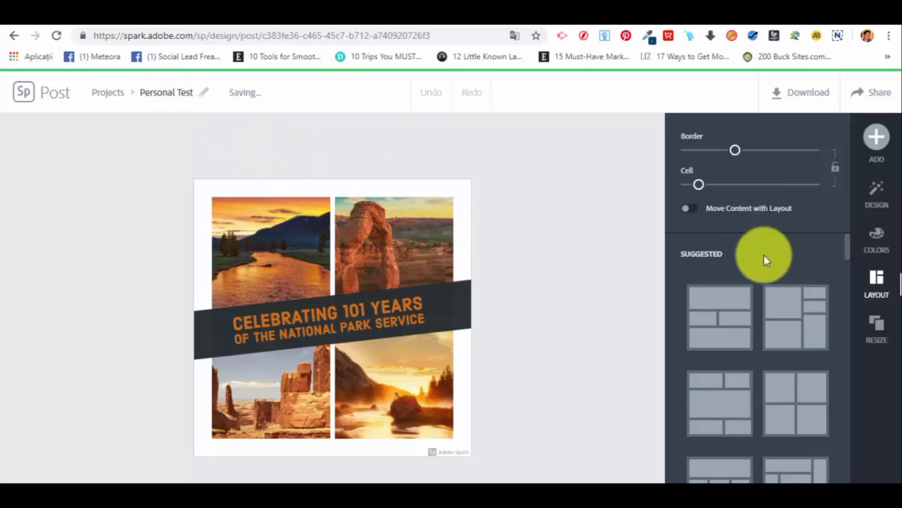
Examine the image options of the collage's individual photos and the filters offered for the golden river photo.
left_click(371, 249)
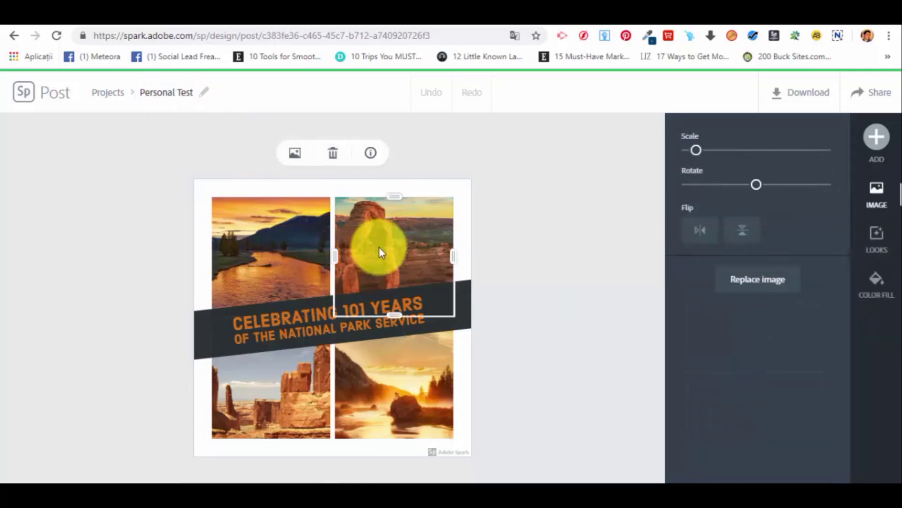
left_click(383, 403)
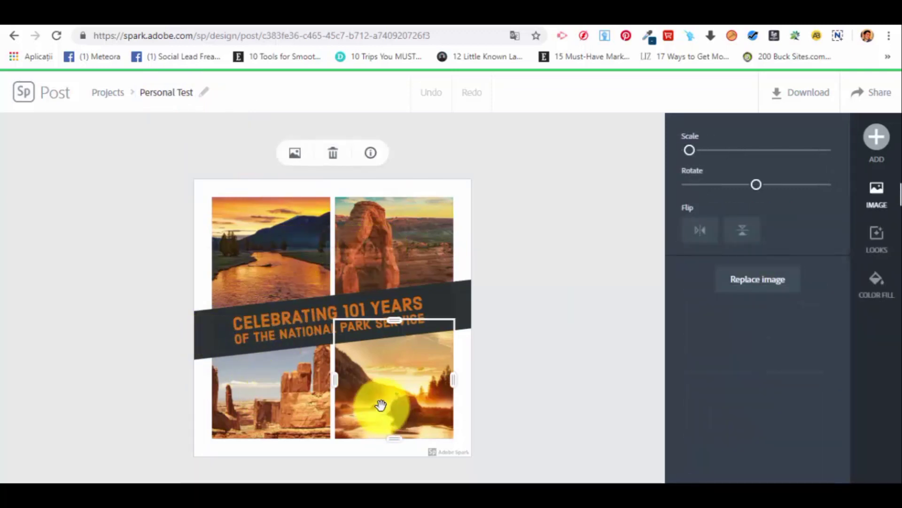
left_click(303, 231)
left_click(388, 235)
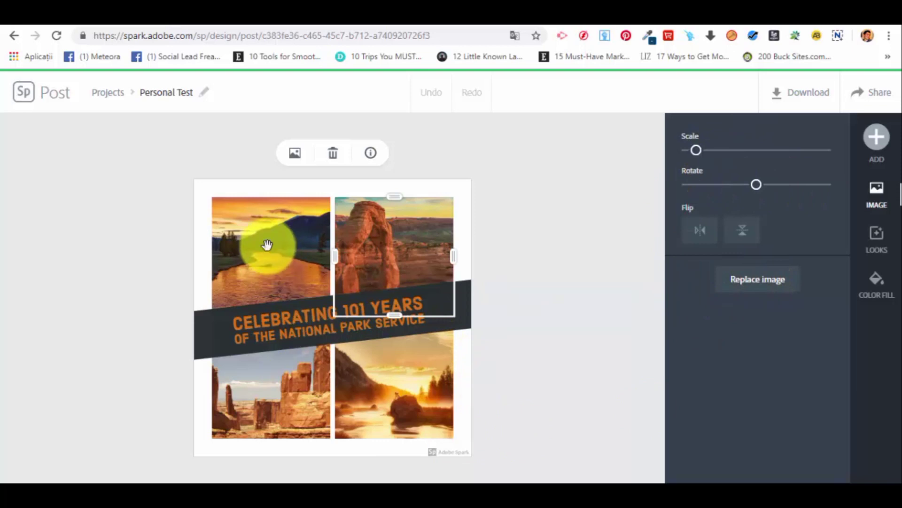
left_click(287, 385)
left_click(412, 366)
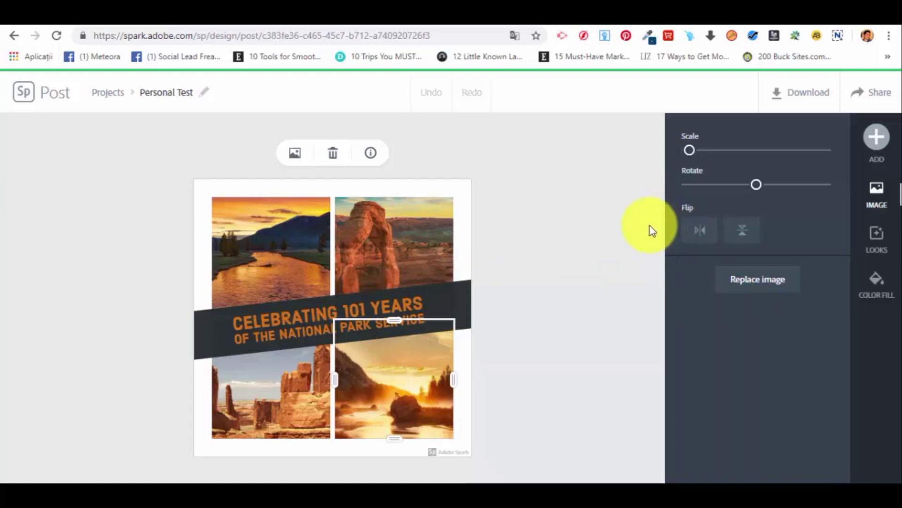
left_click(878, 240)
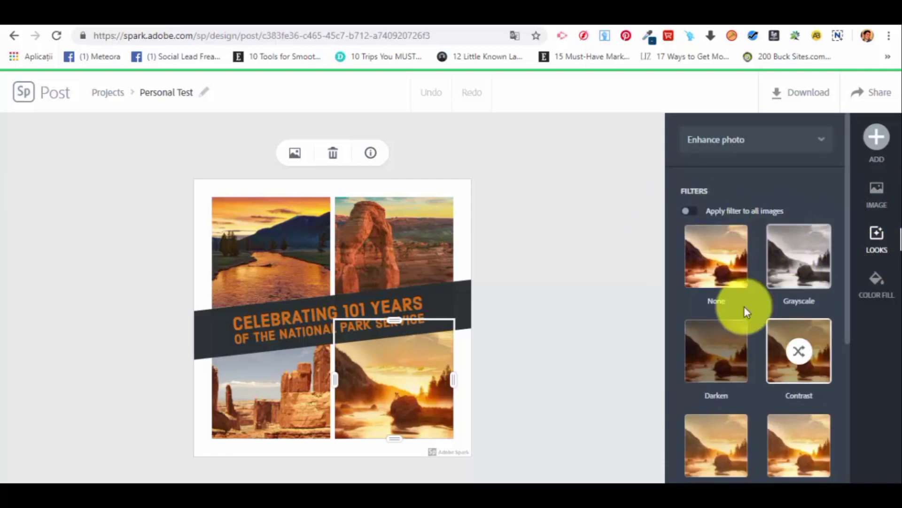
left_click(428, 190)
Search the free photos for "desert" to add a photo to the collage.
left_click(879, 141)
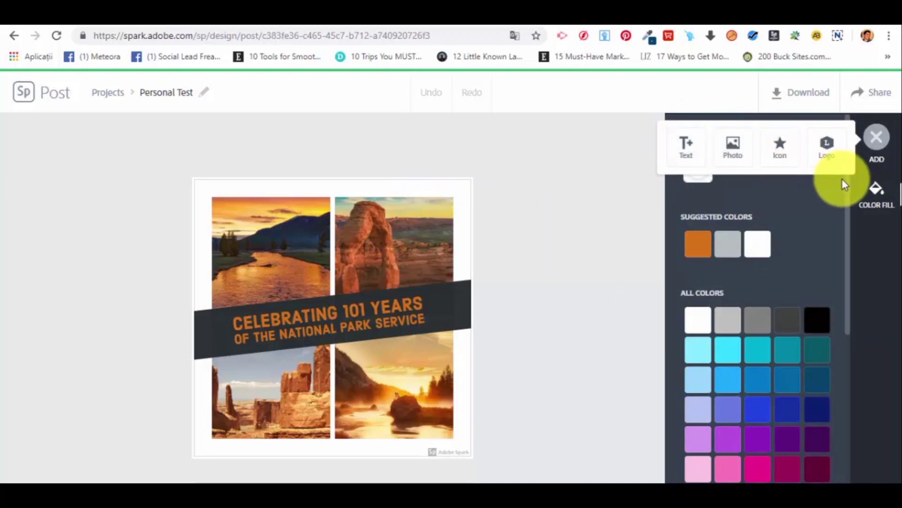
left_click(876, 195)
left_click(876, 140)
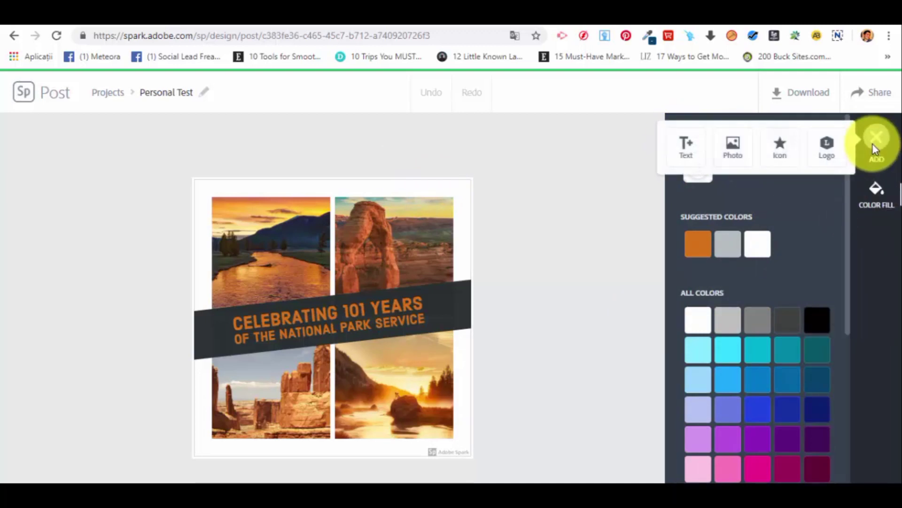
left_click(733, 145)
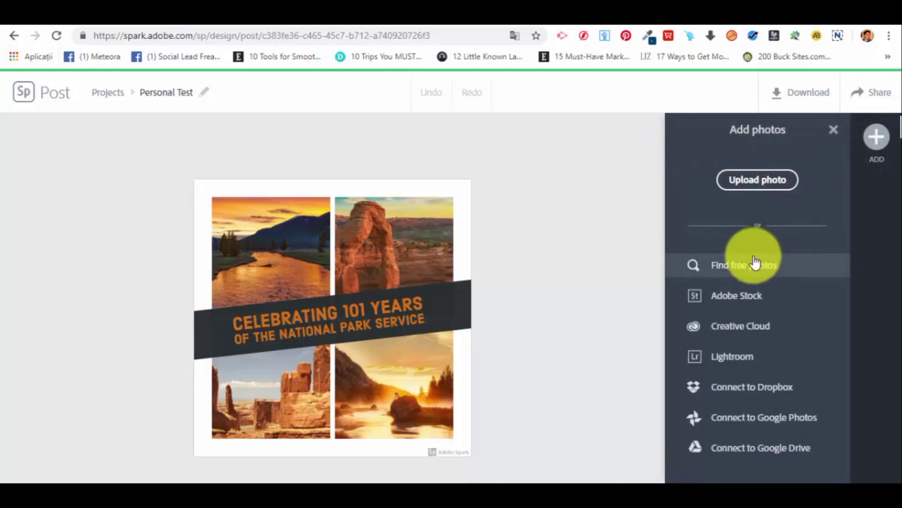
left_click(755, 263)
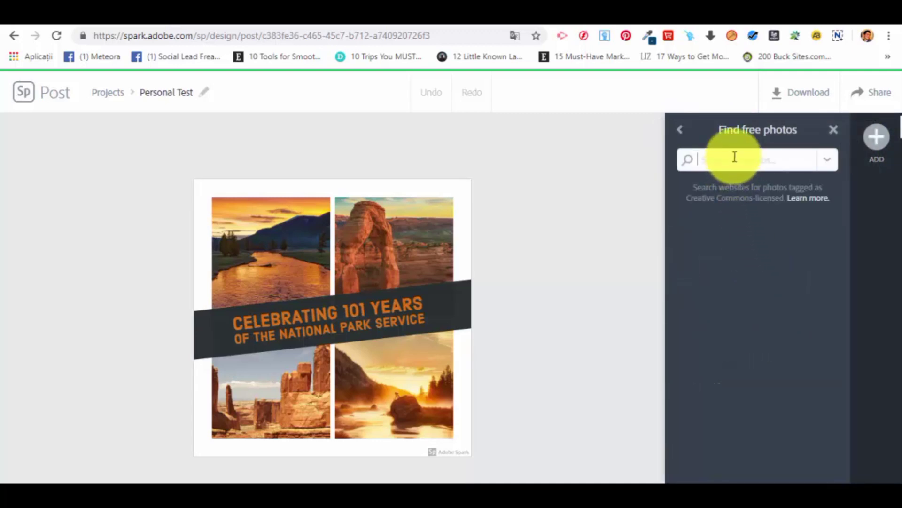
type("desert")
key("Return")
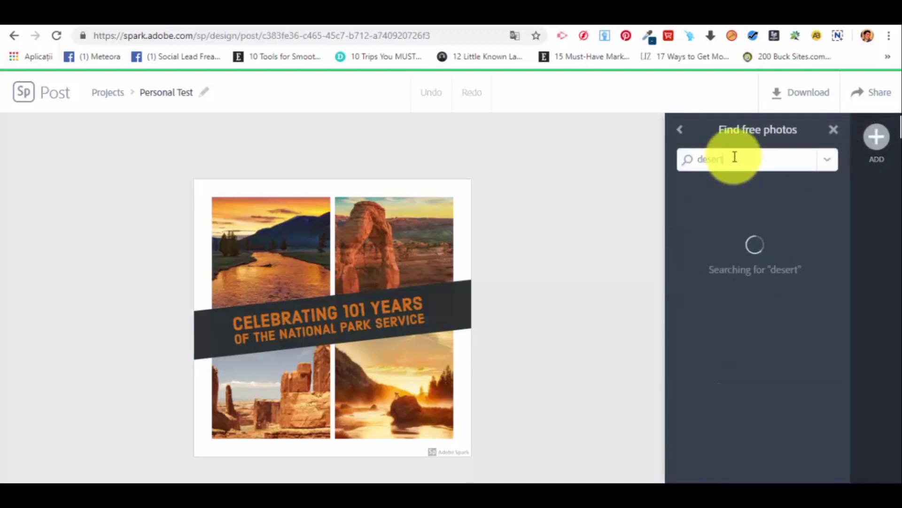
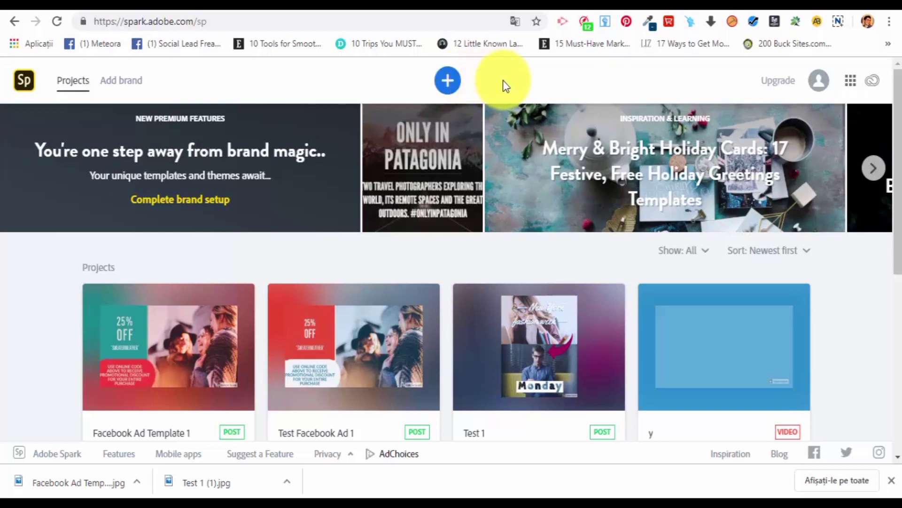
Start a new graphic project from the "Día de los Muertos" Flyer template in the For print category.
left_click(448, 81)
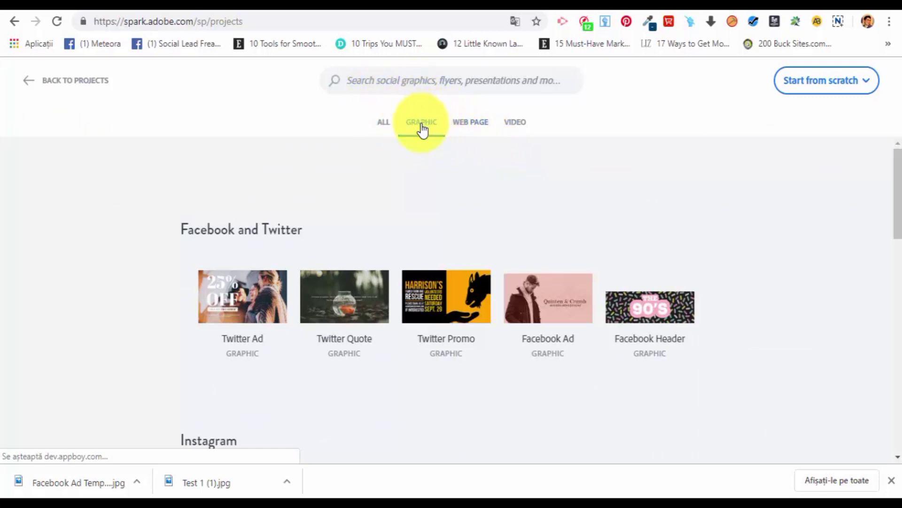
scroll(423, 160, "down", 8)
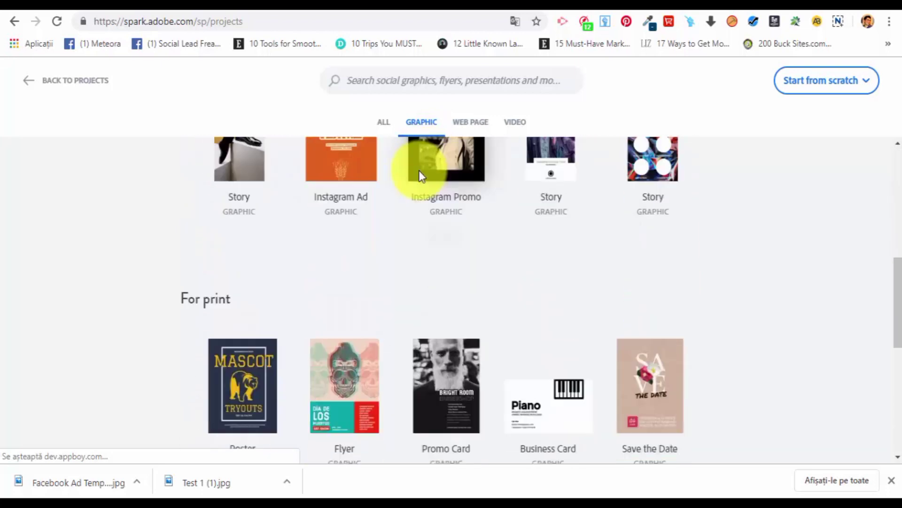
scroll(418, 178, "down", 3)
scroll(363, 167, "up", 2)
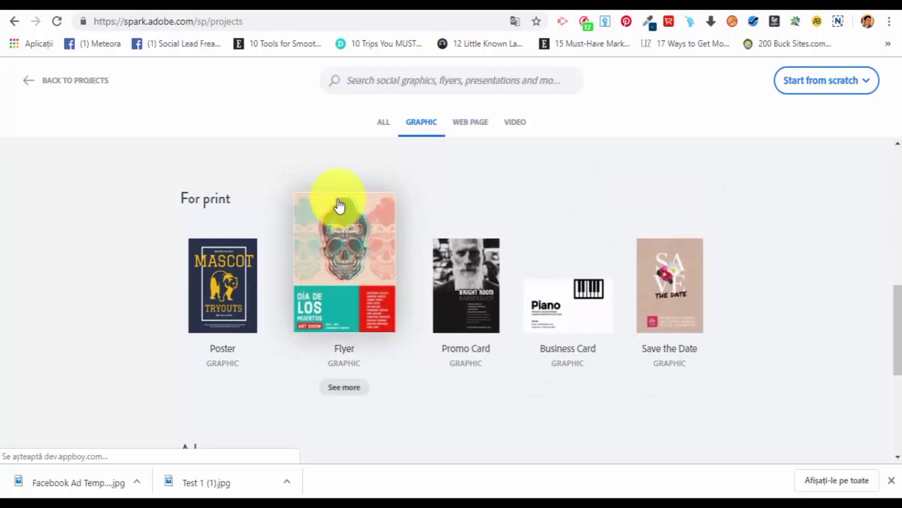
left_click(346, 232)
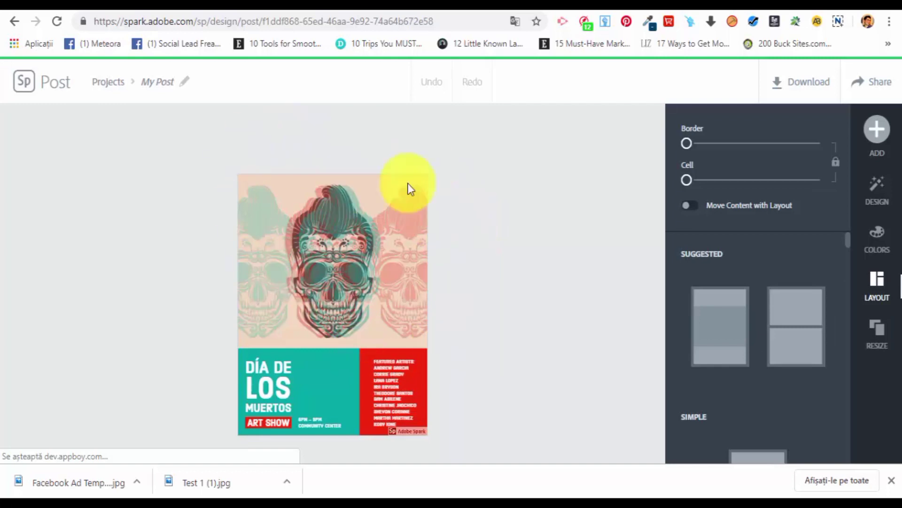
Rename the new flyer project as "Flyer Test 1".
left_click(168, 82)
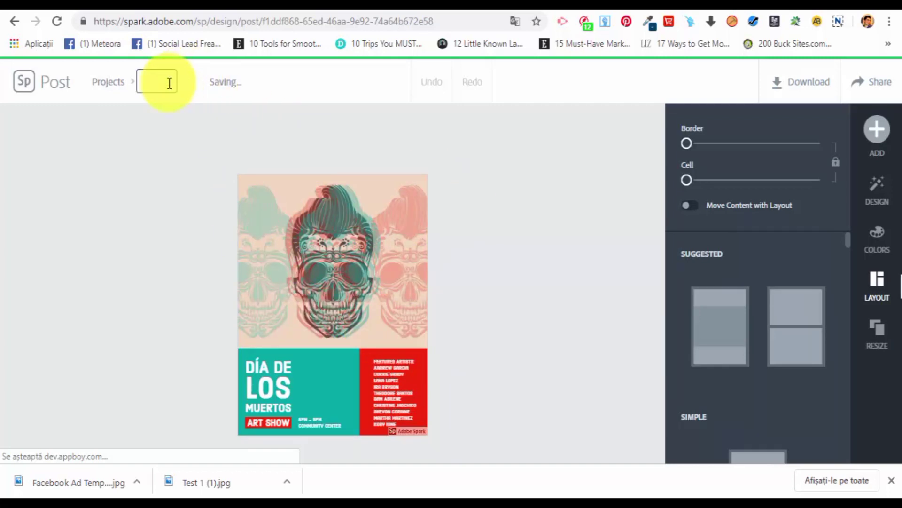
type("Flyer Test 1")
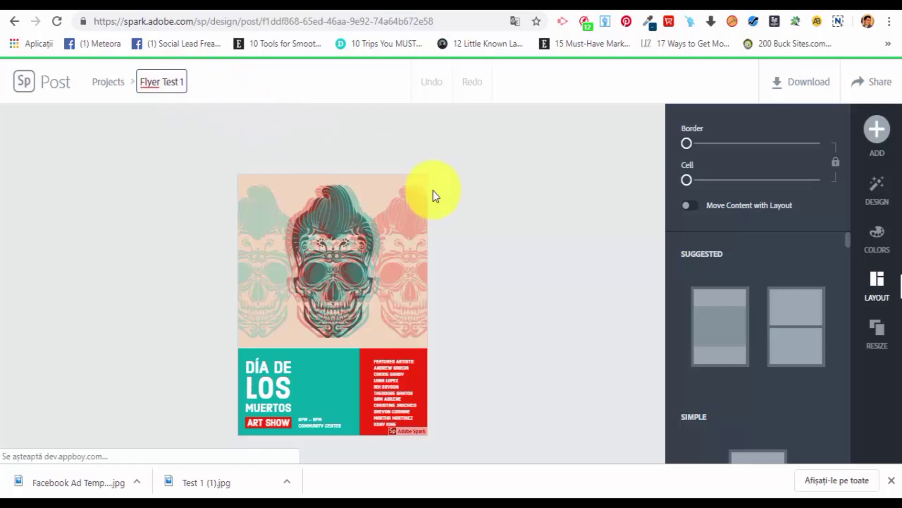
left_click(536, 271)
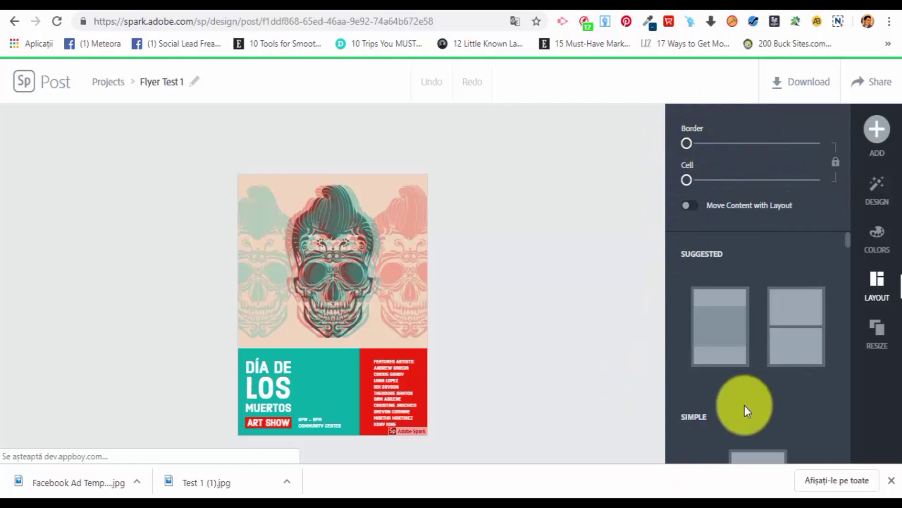
Examine the editing options of the flyer's skull image and its teal and red colour blocks.
left_click(331, 211)
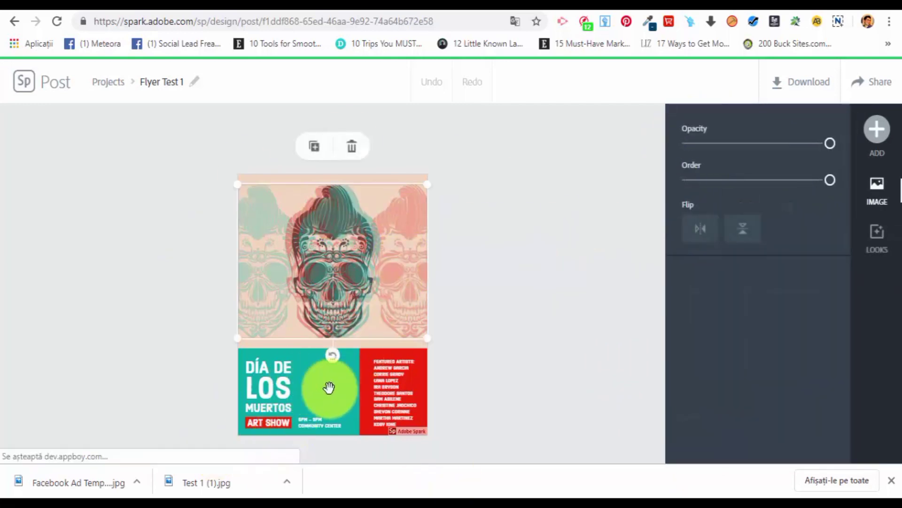
left_click(329, 387)
left_click(383, 394)
left_click(316, 376)
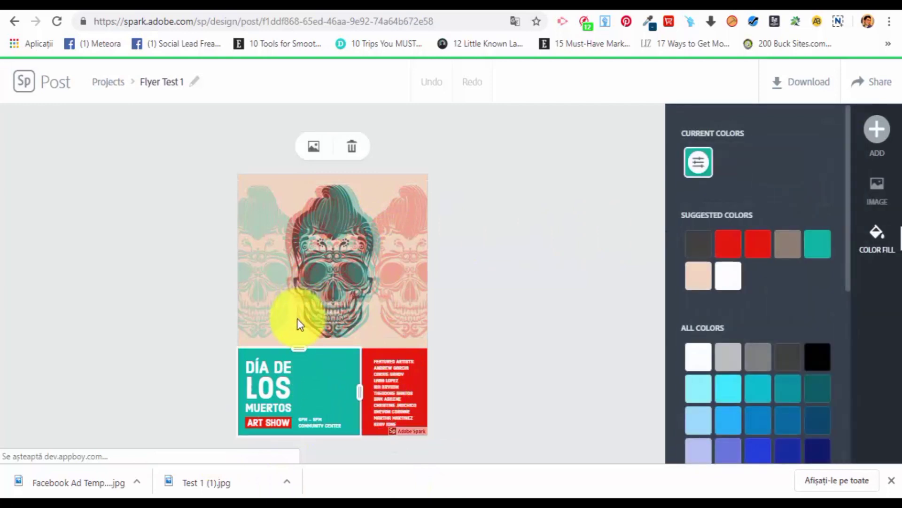
left_click(359, 241)
left_click(536, 337)
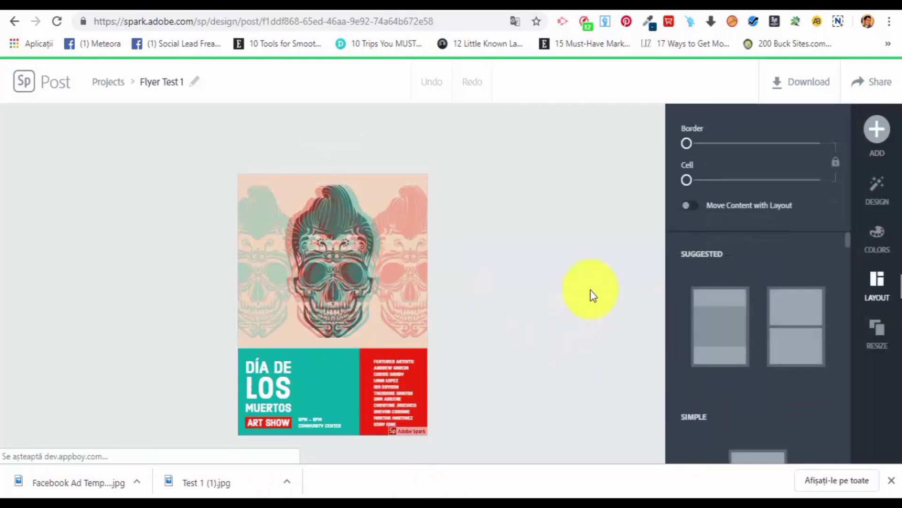
Browse the design variations and apply the "Last Days of Summer" design to the flyer.
left_click(878, 190)
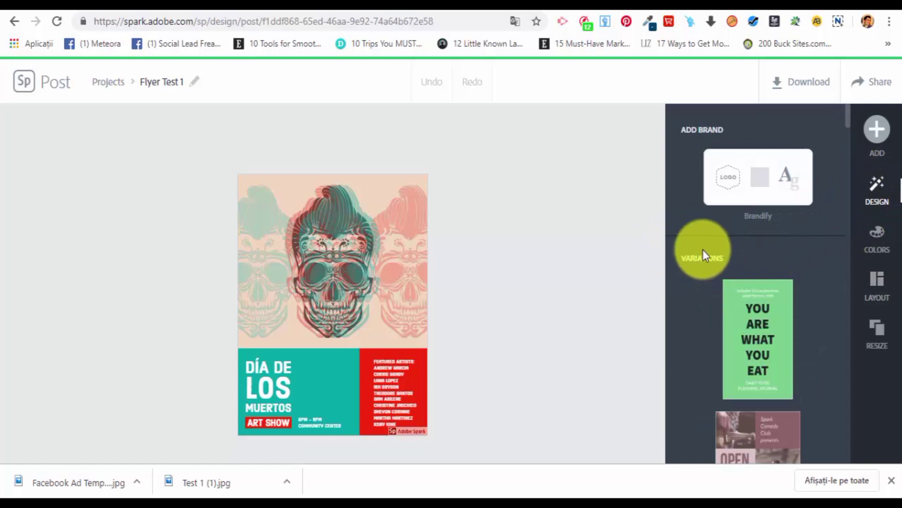
scroll(747, 261, "down", 4)
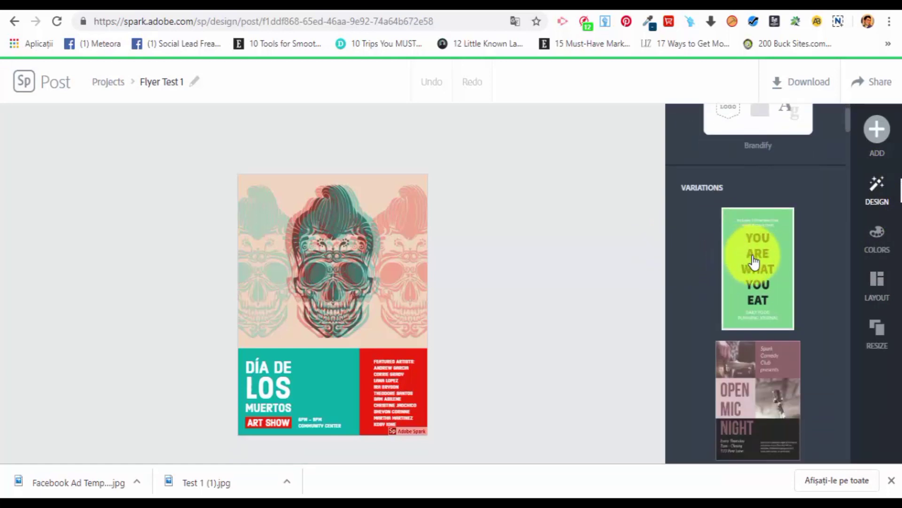
scroll(763, 263, "down", 7)
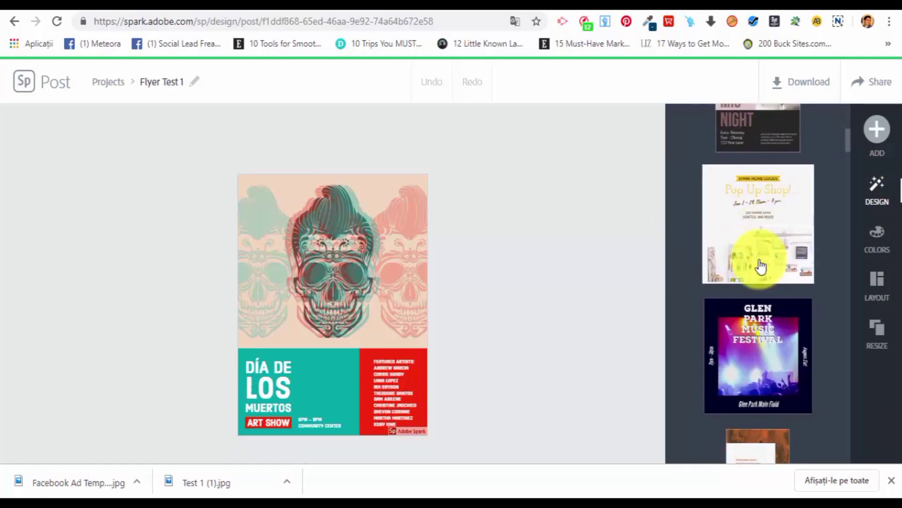
scroll(762, 266, "down", 10)
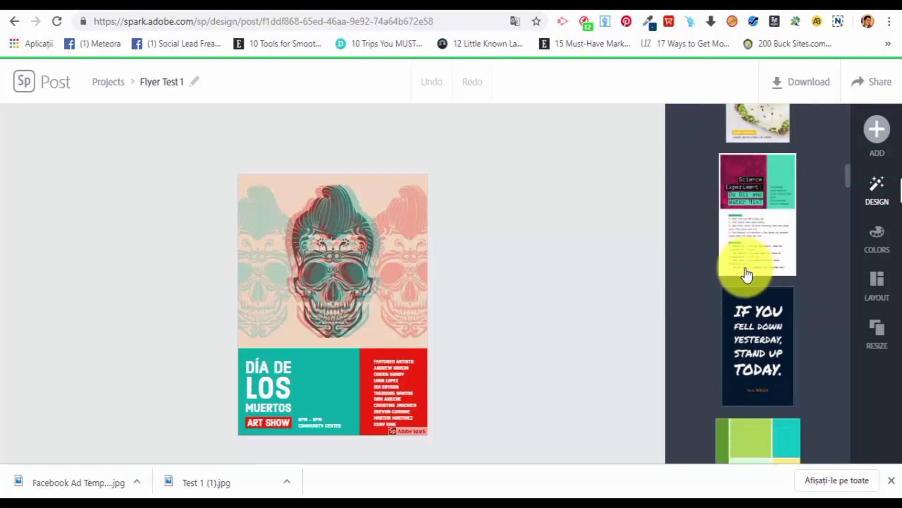
scroll(747, 280, "down", 5)
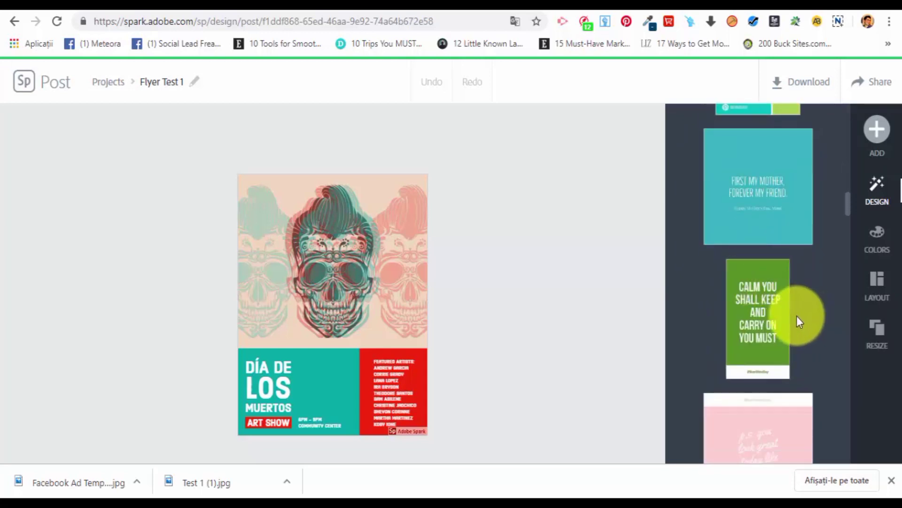
scroll(797, 317, "down", 5)
scroll(793, 318, "down", 10)
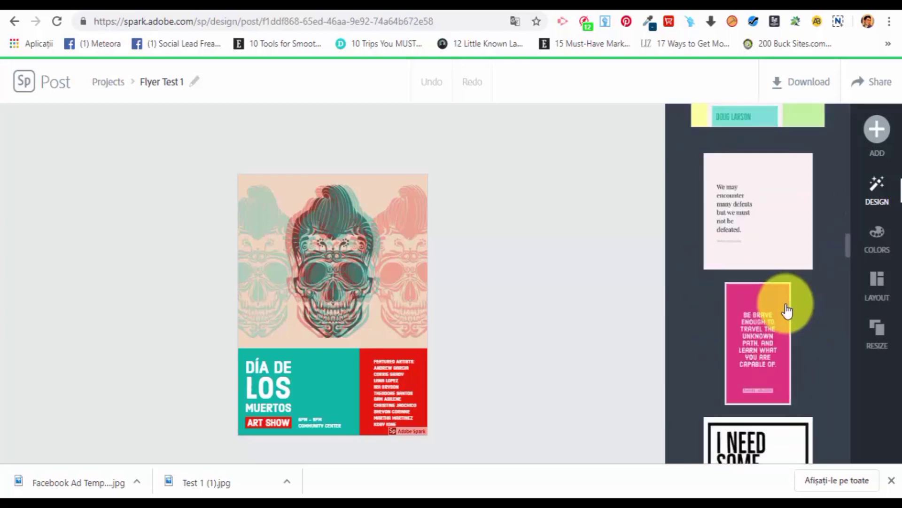
scroll(771, 277, "down", 5)
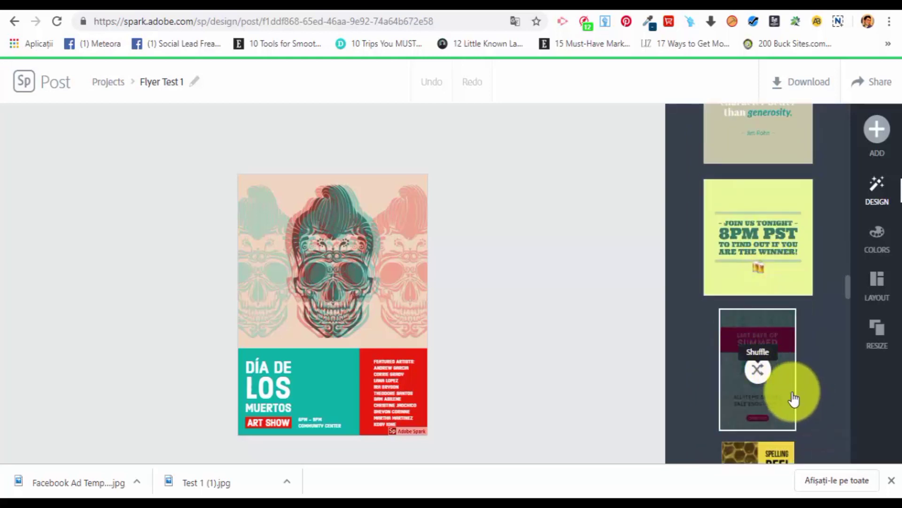
left_click(754, 421)
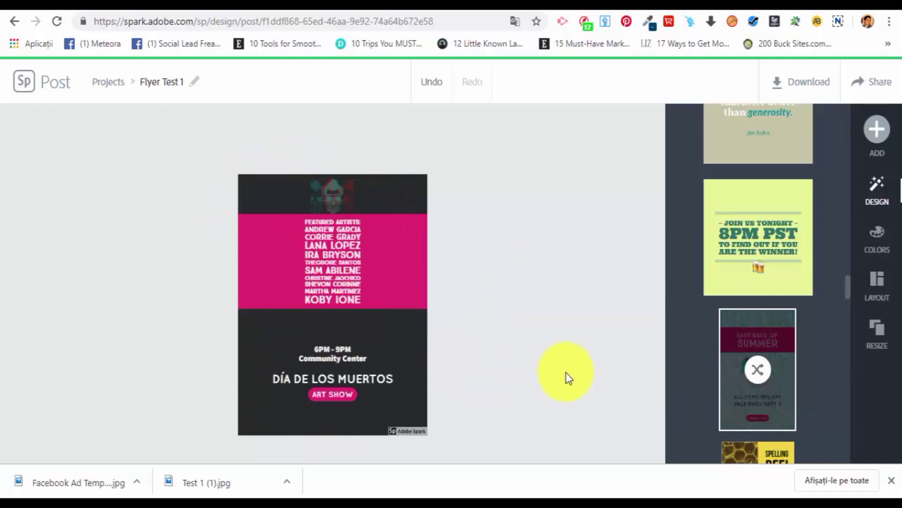
Examine the suggested, simple and grid layouts for the flyer and the types of content that can be added.
left_click(876, 283)
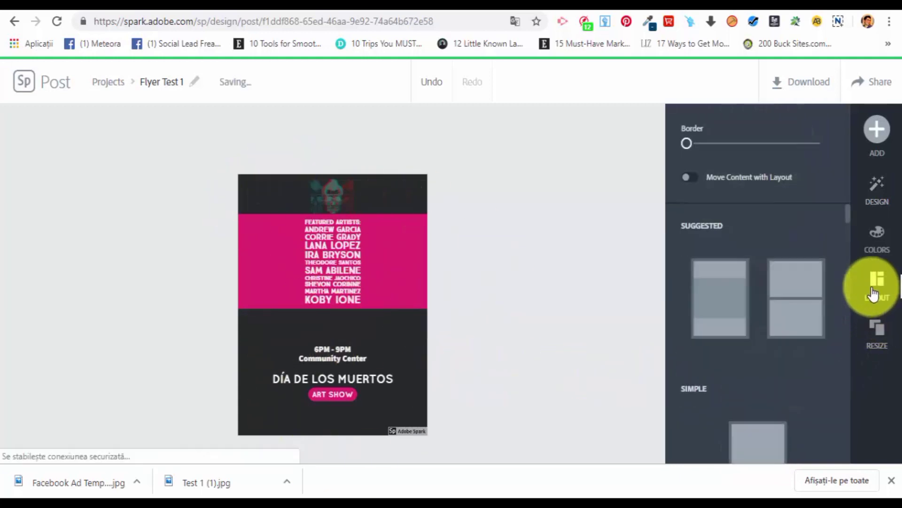
left_click(726, 306)
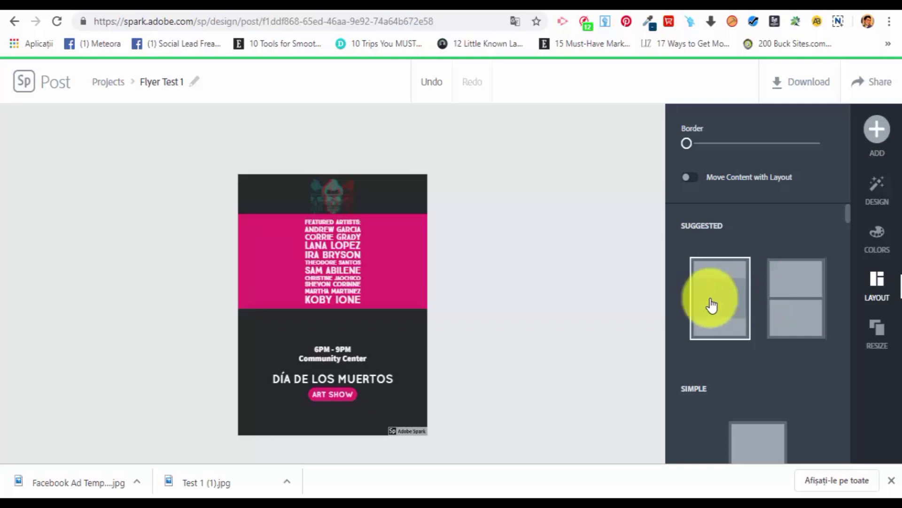
scroll(705, 254, "down", 4)
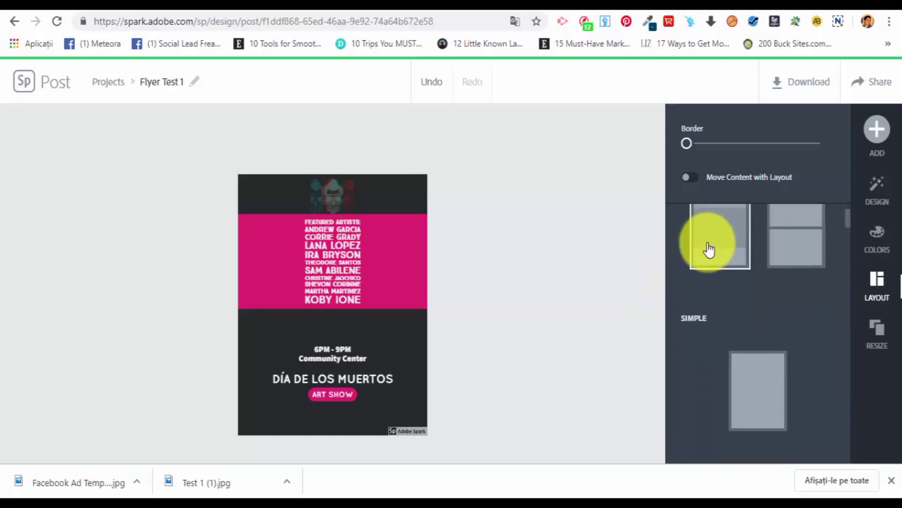
scroll(758, 327, "down", 5)
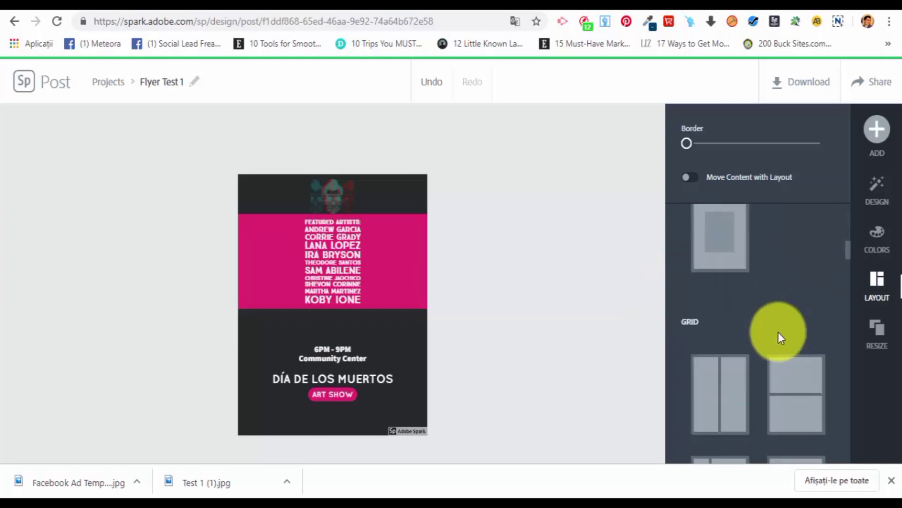
scroll(764, 371, "down", 8)
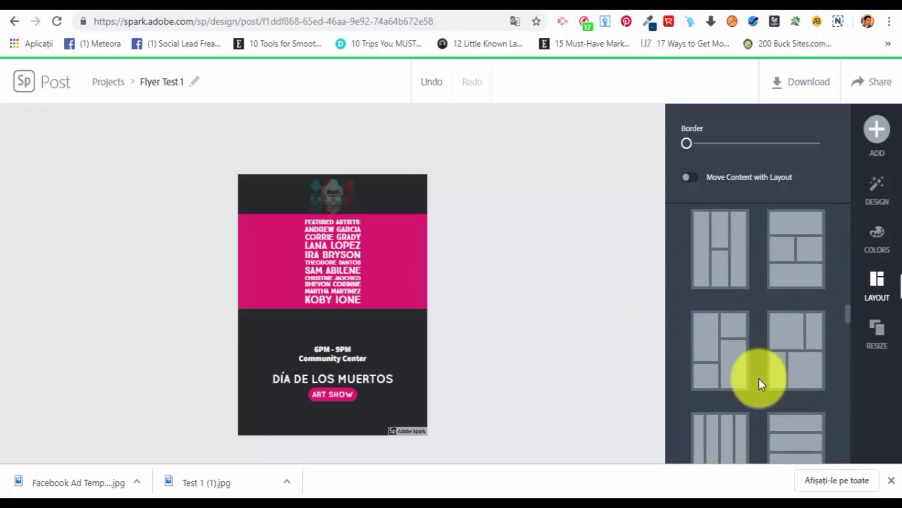
scroll(757, 379, "down", 5)
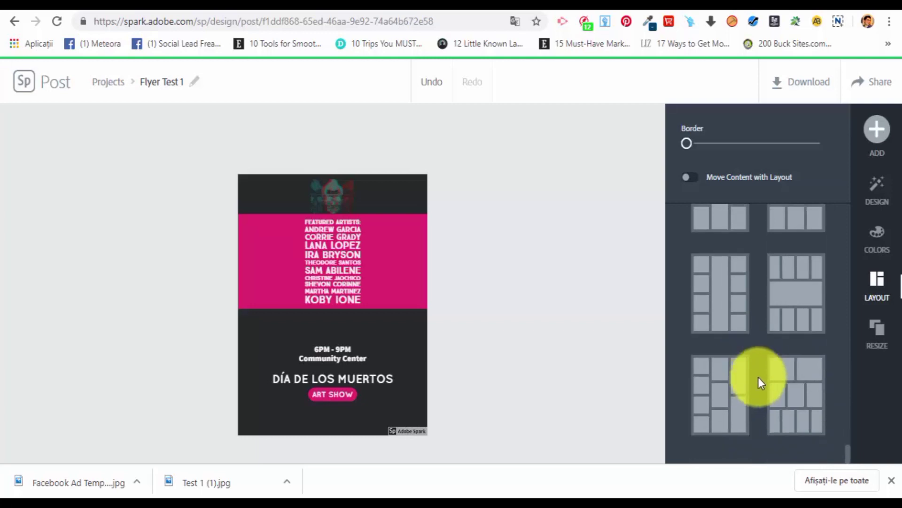
left_click(873, 206)
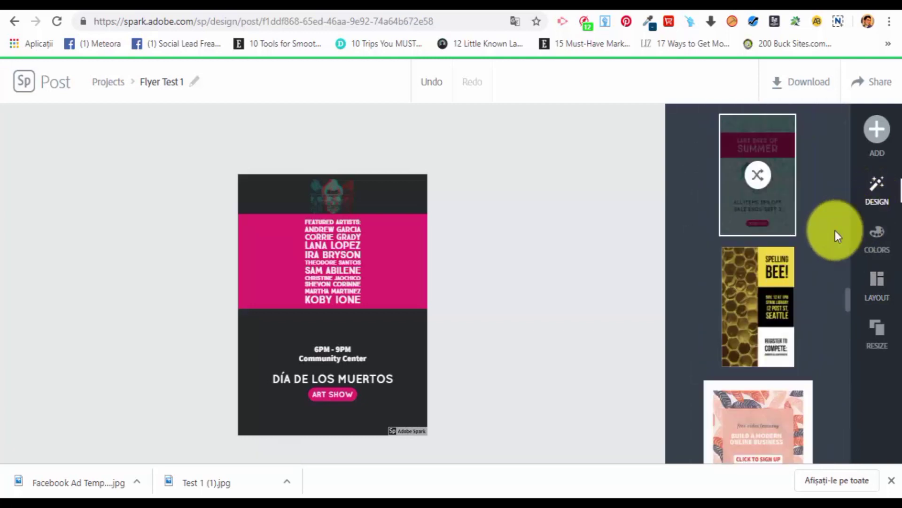
left_click(877, 131)
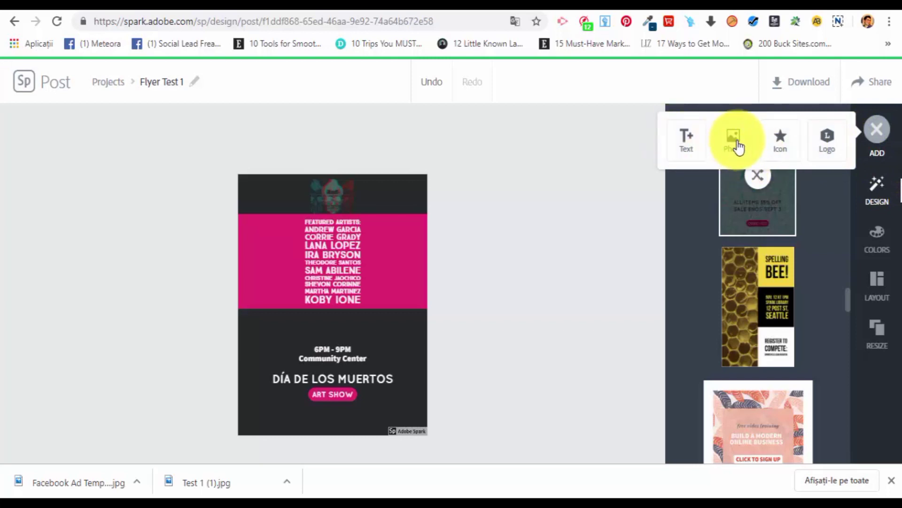
Try several decorative colour palettes on the flyer and apply the peach, teal, blue and purple one.
left_click(877, 235)
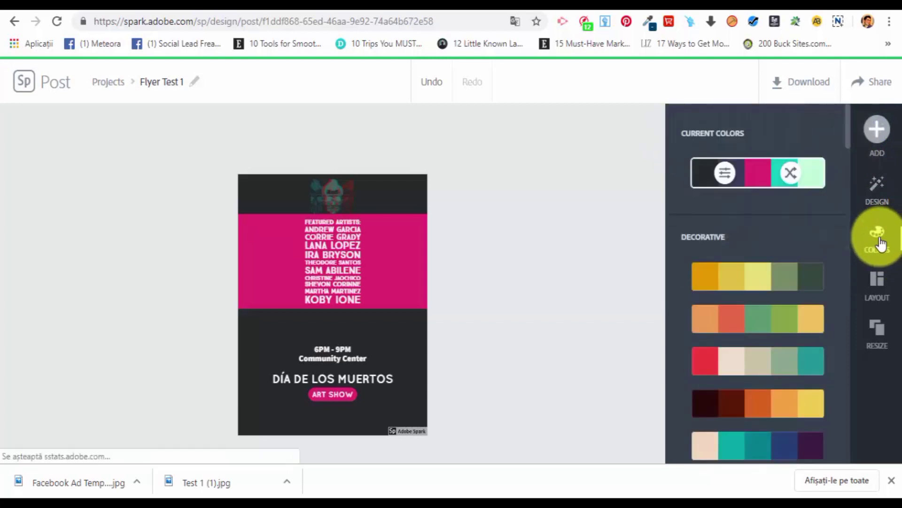
scroll(790, 306, "down", 2)
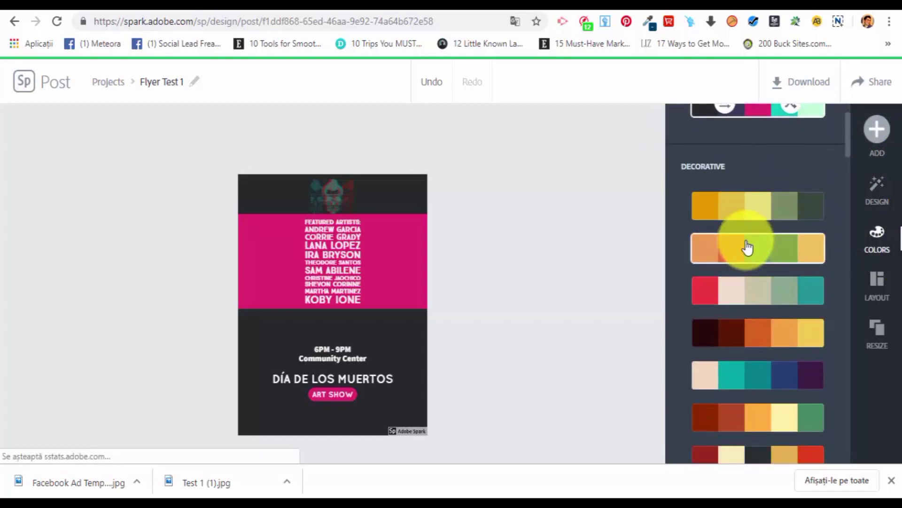
left_click(748, 248)
left_click(766, 295)
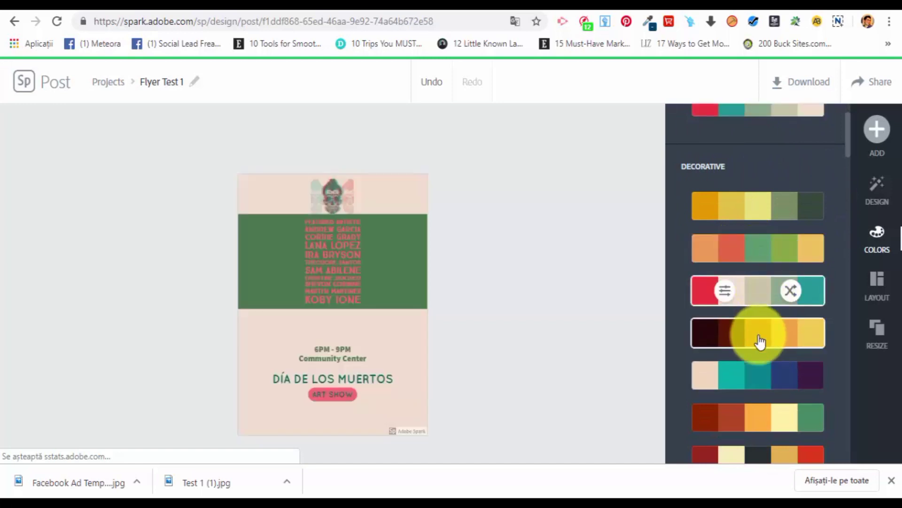
left_click(757, 336)
left_click(755, 383)
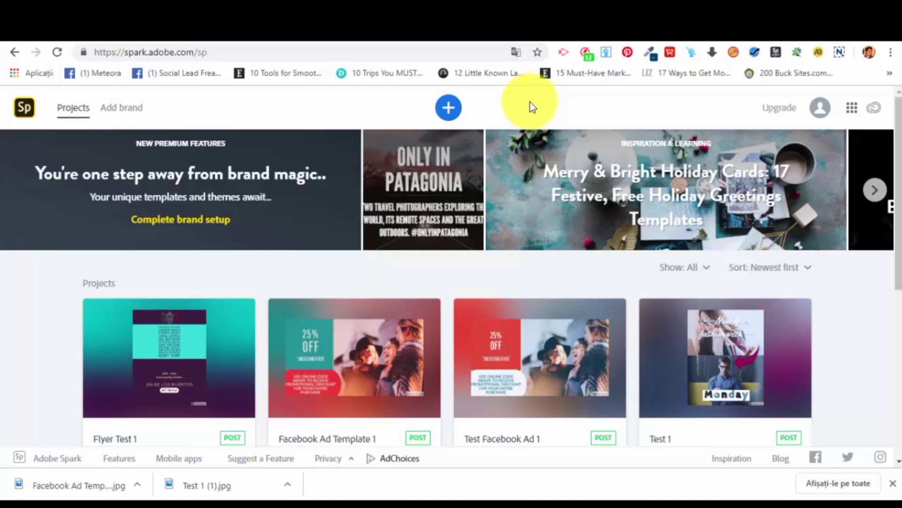
Browse the video templates for a new project and start a video from the Promo Video template.
left_click(448, 109)
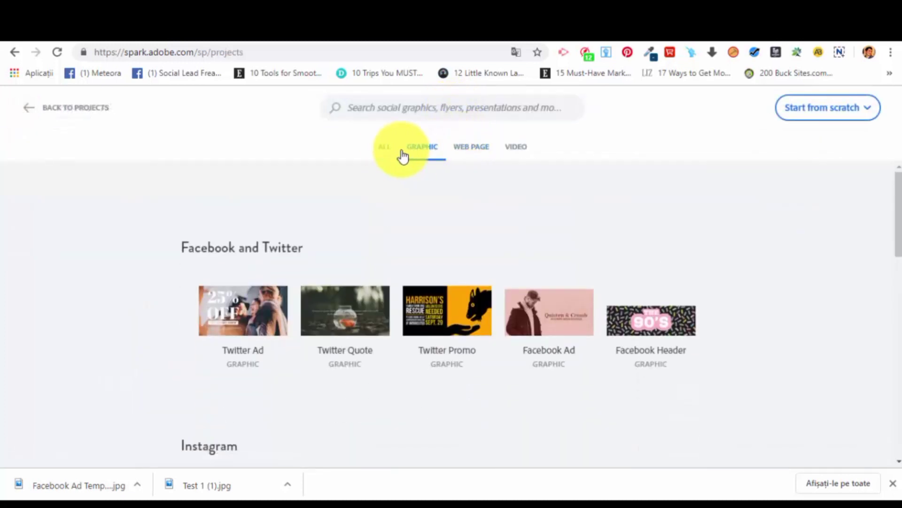
left_click(522, 150)
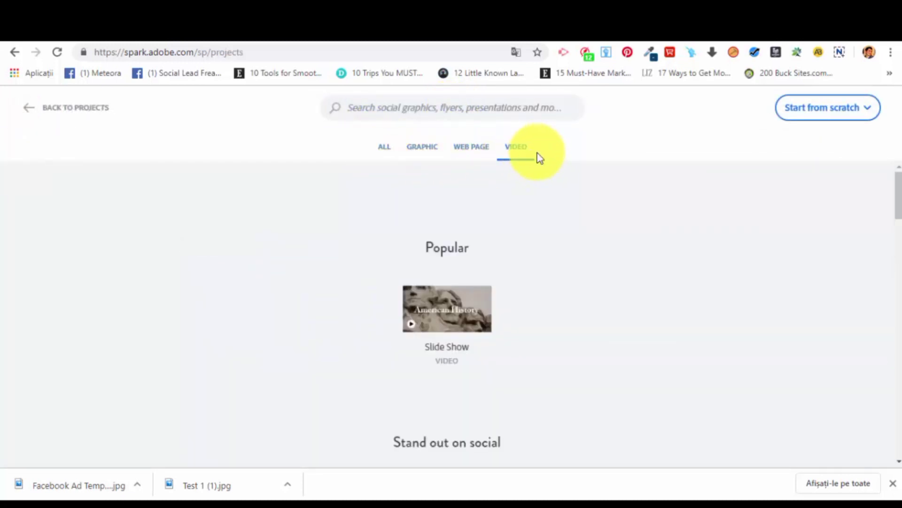
scroll(532, 170, "down", 7)
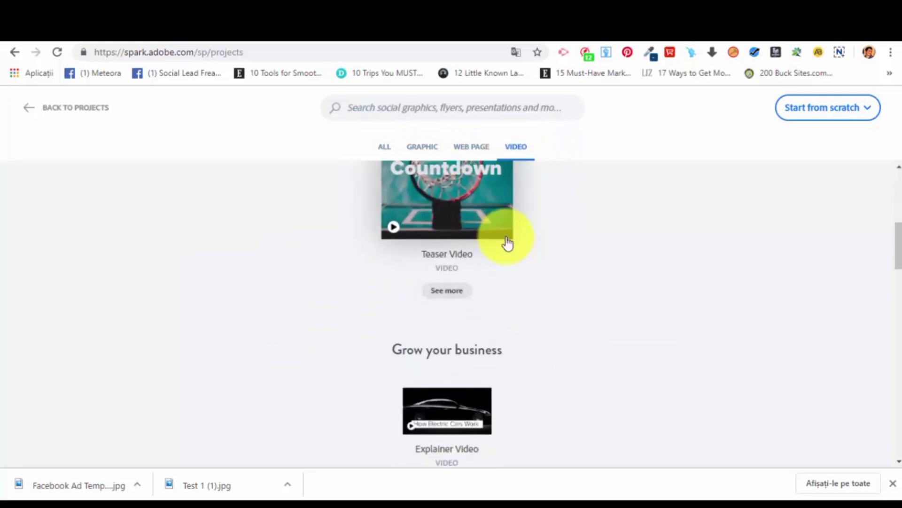
scroll(507, 242, "up", 8)
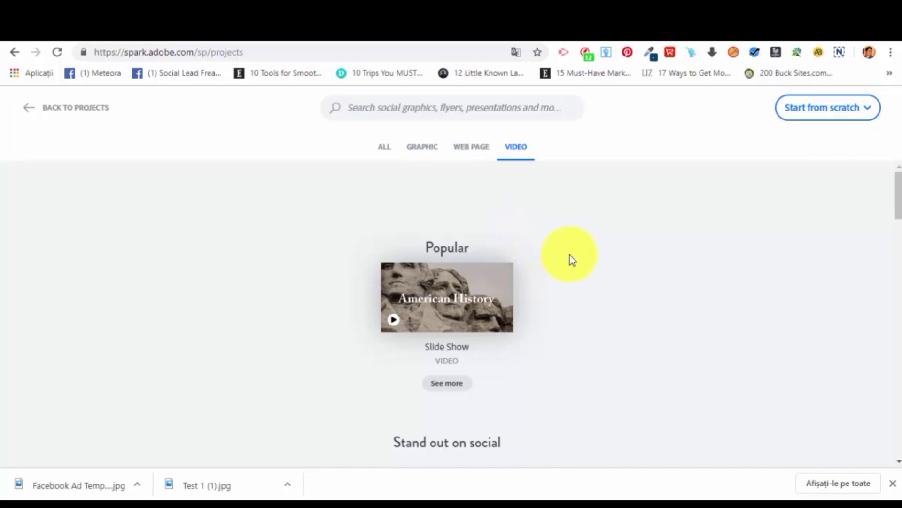
scroll(562, 245, "down", 8)
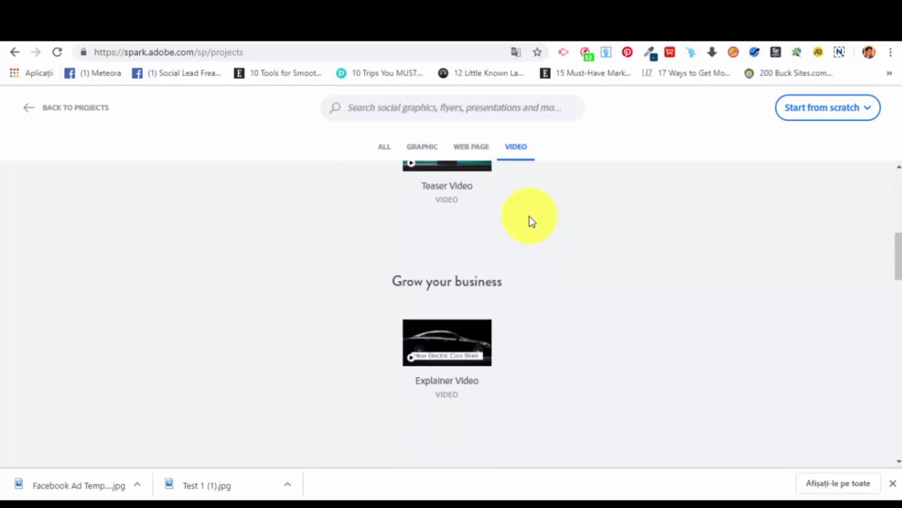
scroll(532, 221, "down", 3)
scroll(531, 219, "down", 7)
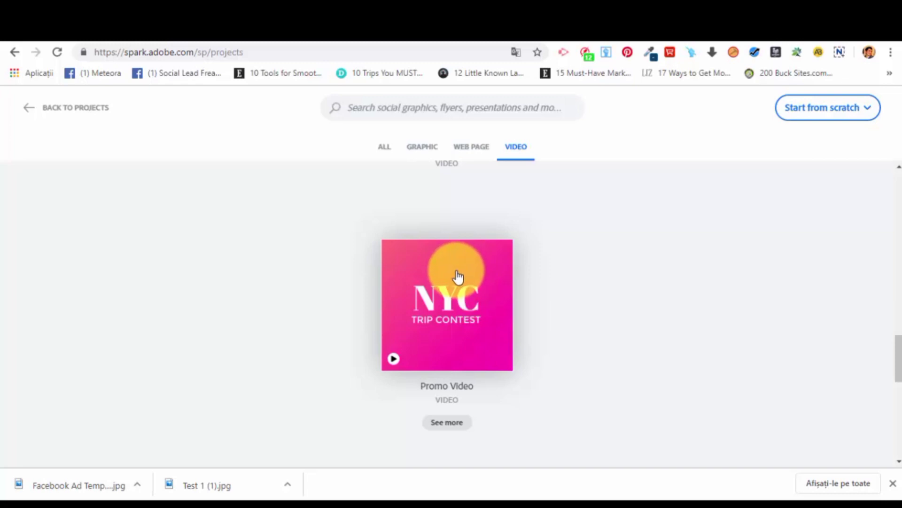
left_click(455, 284)
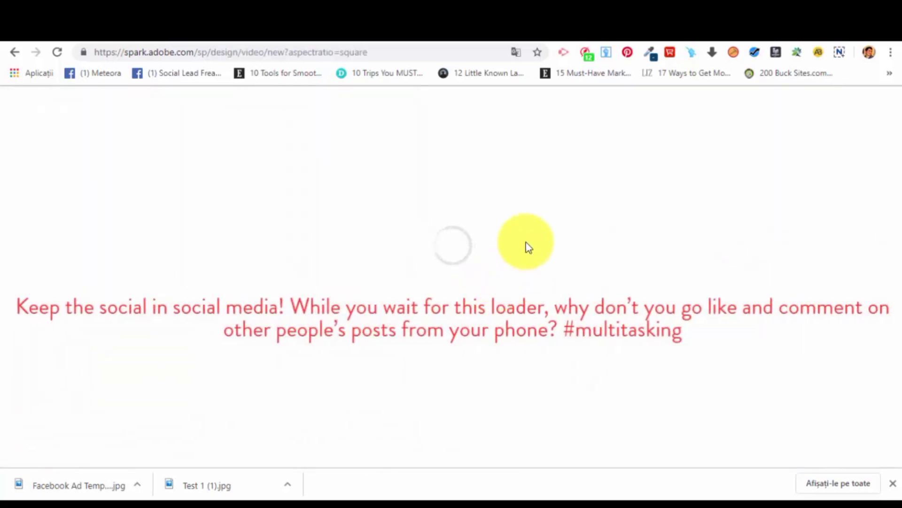
Title the new video "Test Promo 1" and continue to the story templates.
type("T")
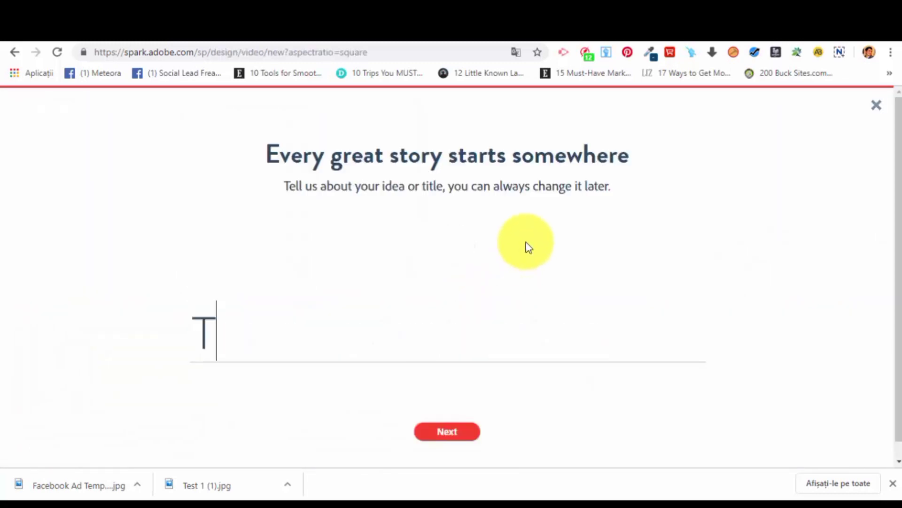
type("est Pro")
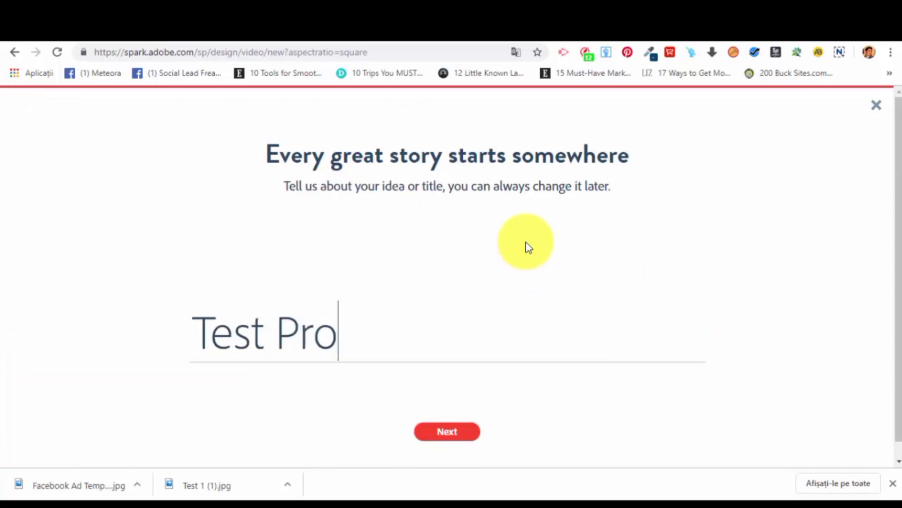
type("mo")
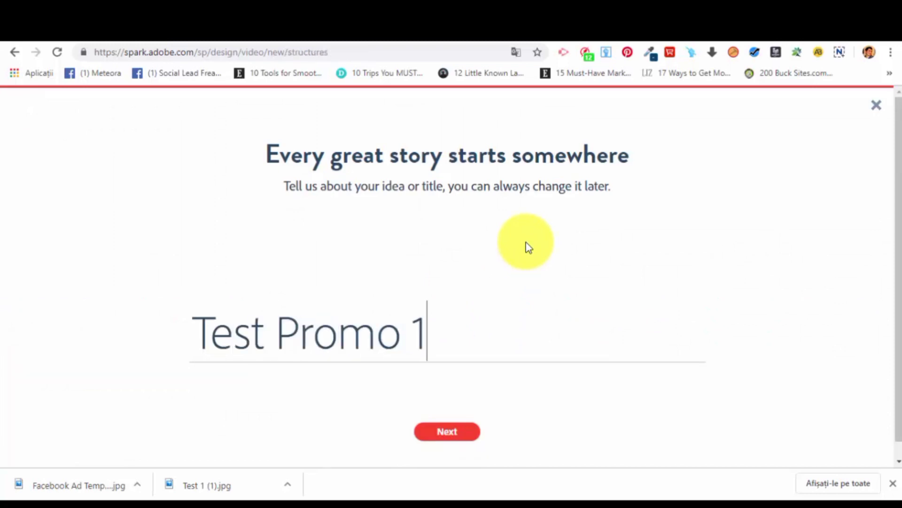
type(" 1")
key("Return")
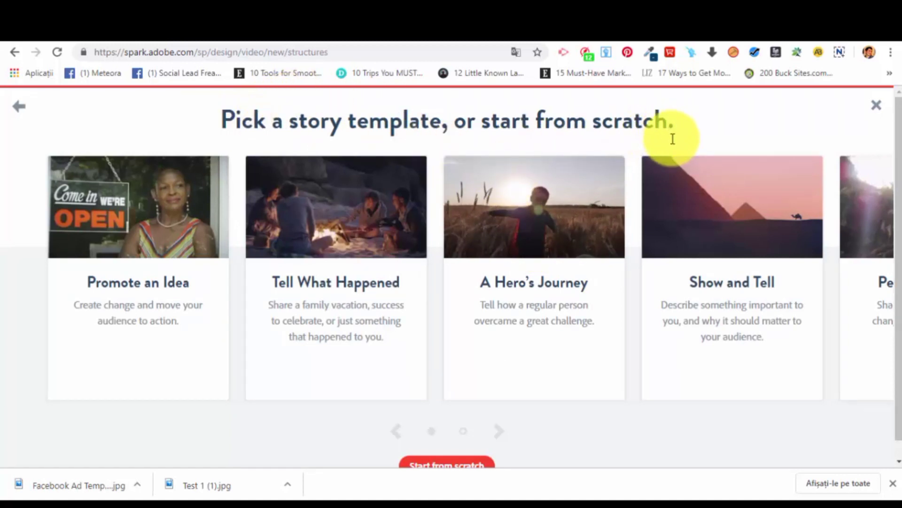
Examine the available story templates, from Promote an Idea through to Make Up My Own.
mouse_move(201, 201)
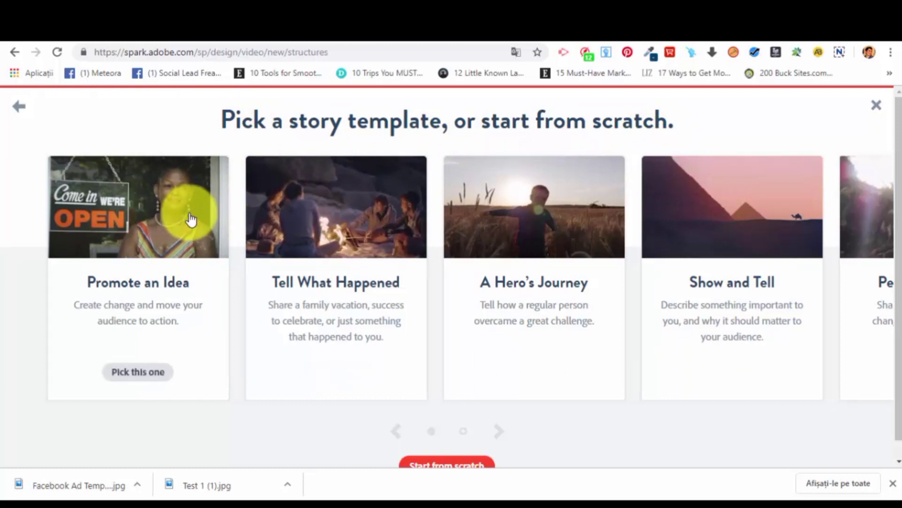
mouse_move(393, 212)
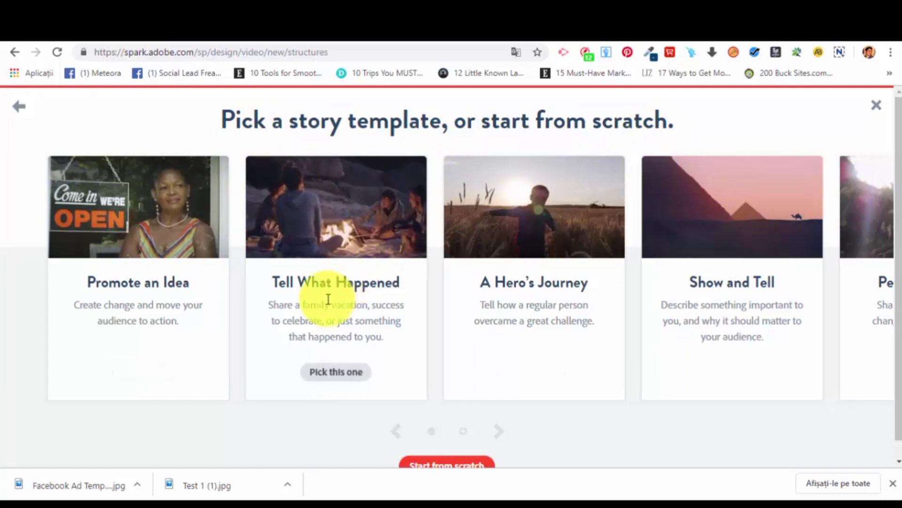
mouse_move(183, 232)
mouse_move(269, 233)
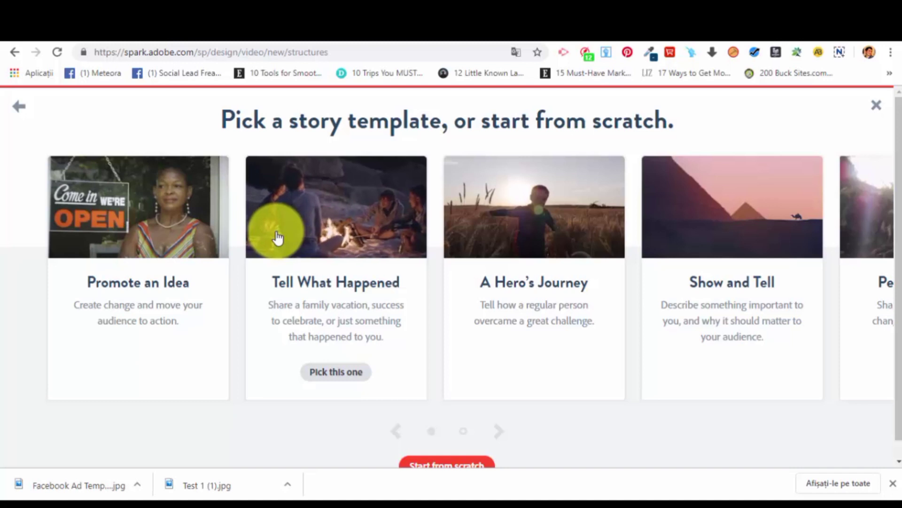
mouse_move(168, 253)
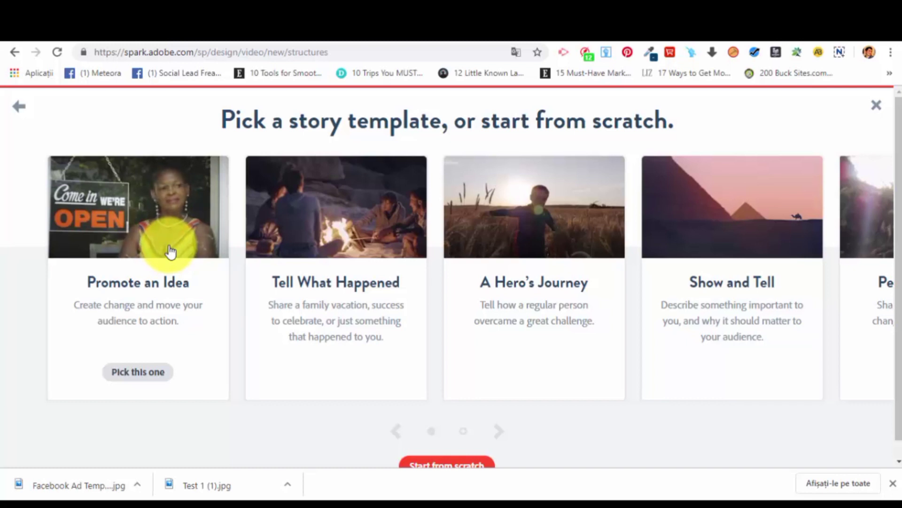
mouse_move(322, 232)
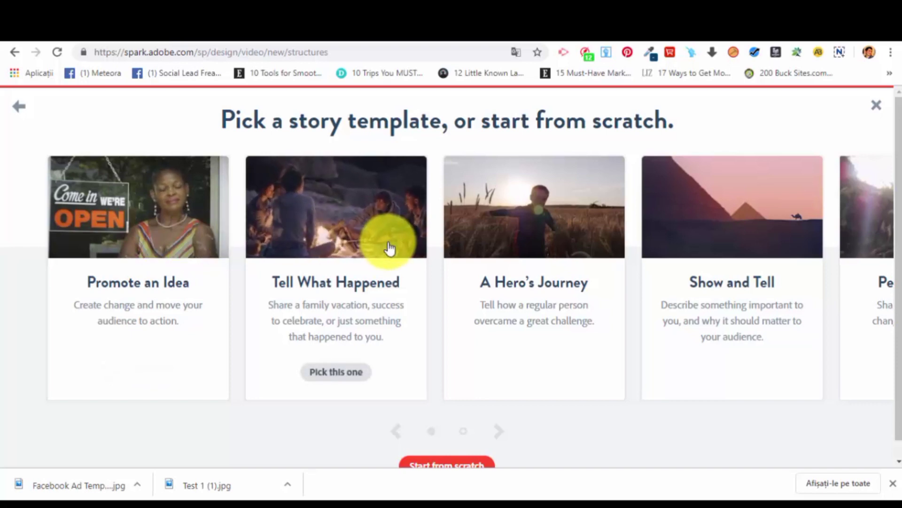
mouse_move(540, 238)
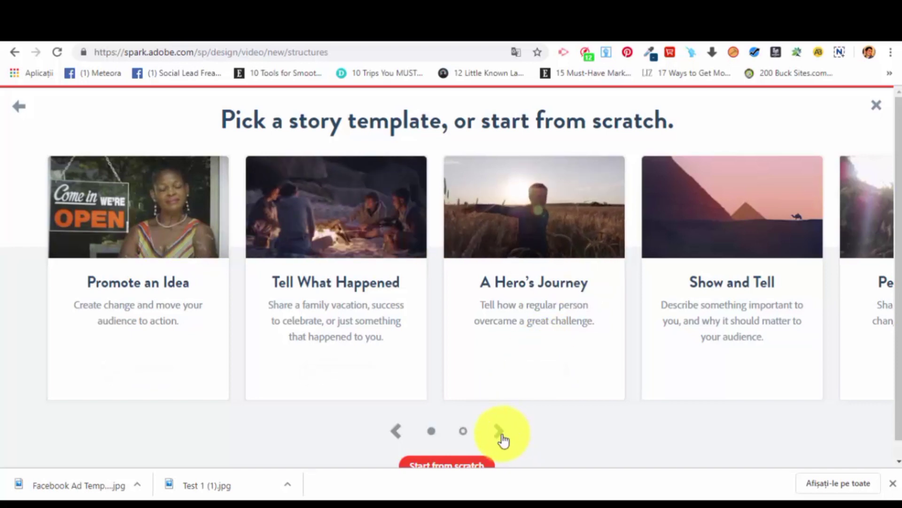
left_click(500, 439)
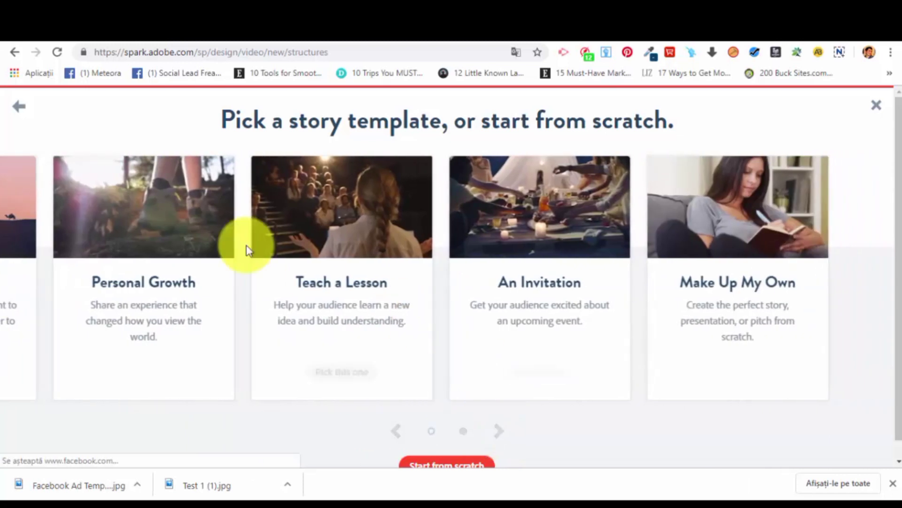
mouse_move(368, 235)
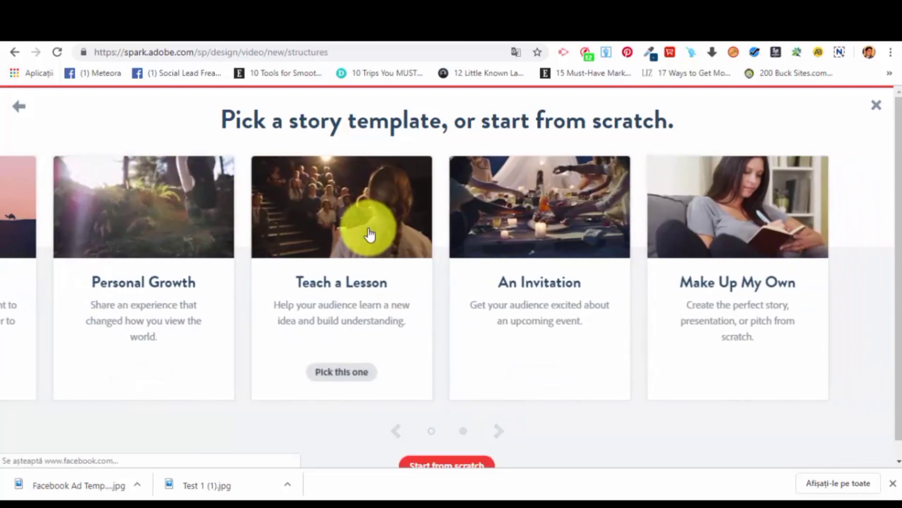
mouse_move(556, 242)
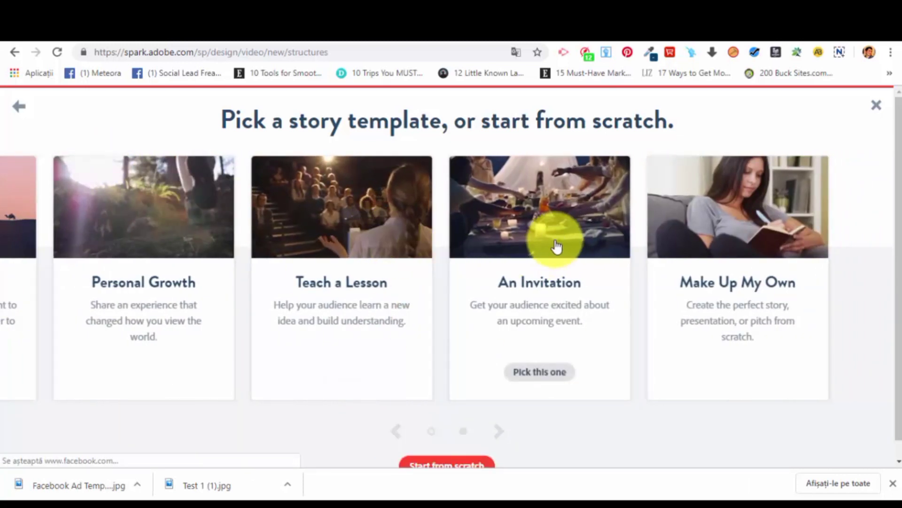
mouse_move(717, 245)
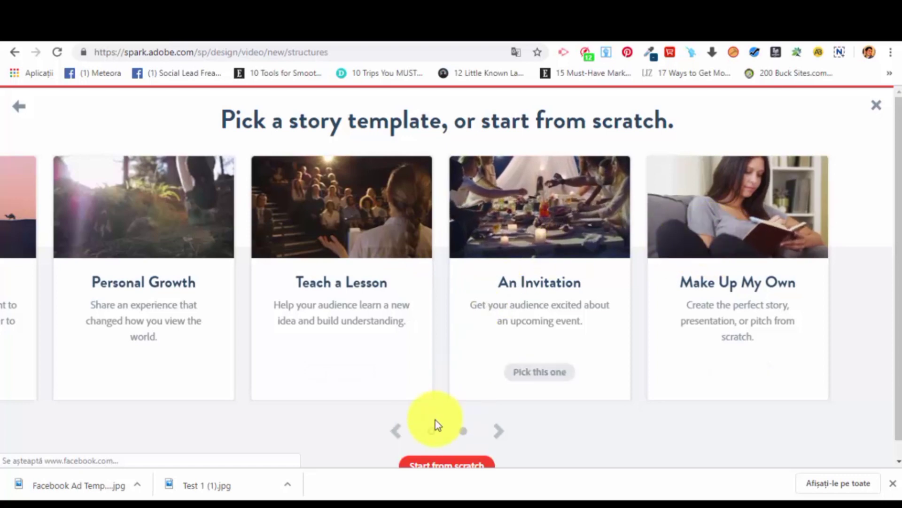
Return to the first story templates and pick "Promote an Idea" for the video.
left_click(400, 433)
mouse_move(120, 210)
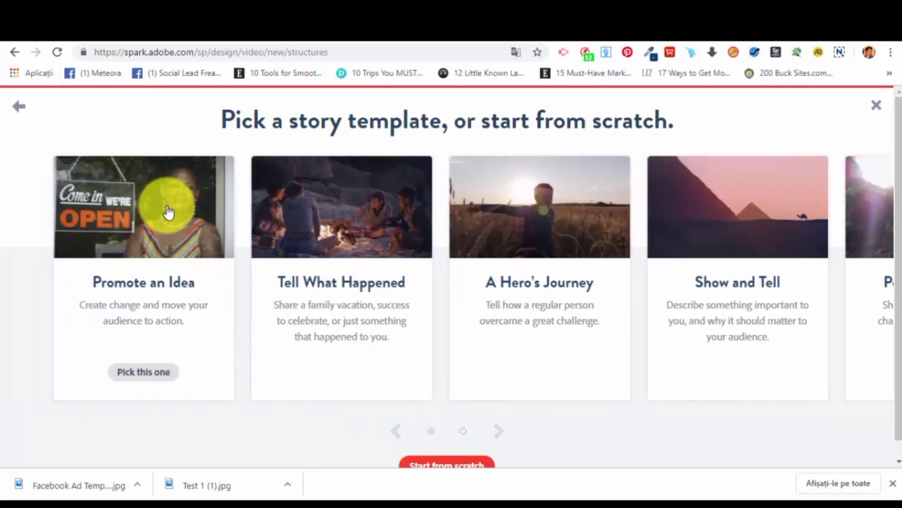
scroll(182, 196, "down", 3)
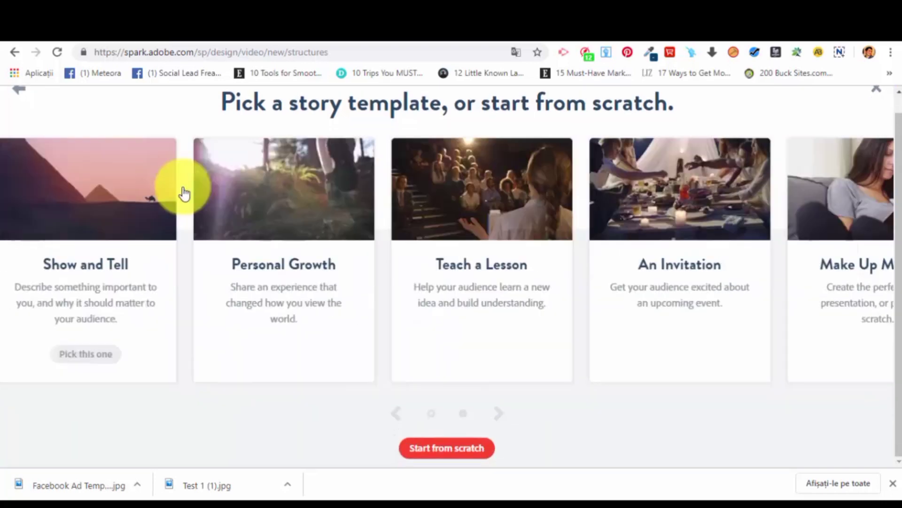
left_click(395, 415)
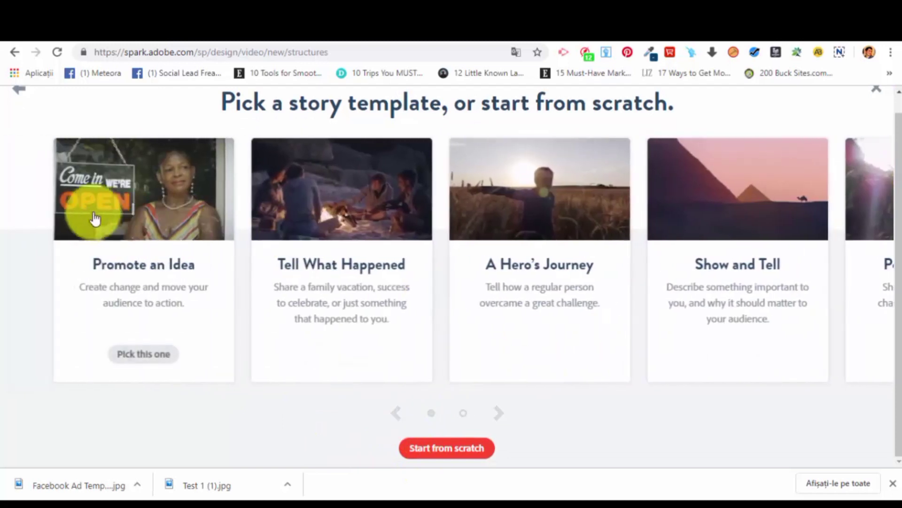
left_click(141, 200)
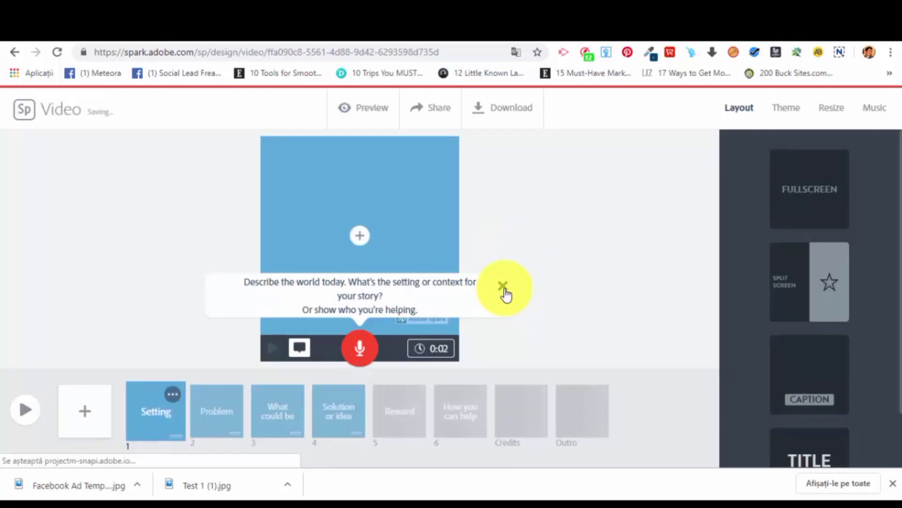
Dismiss the storytelling hint, look through the story's slides and view the options available for the Setting slide.
left_click(502, 288)
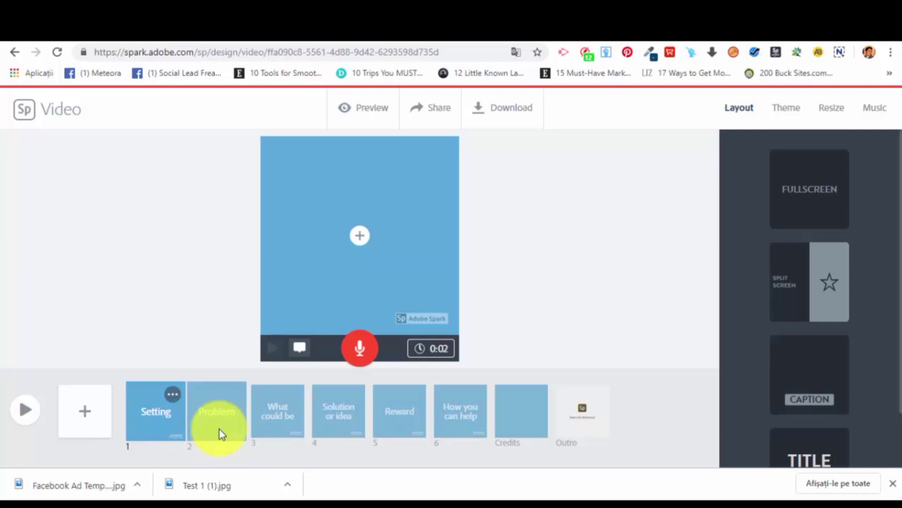
left_click(272, 427)
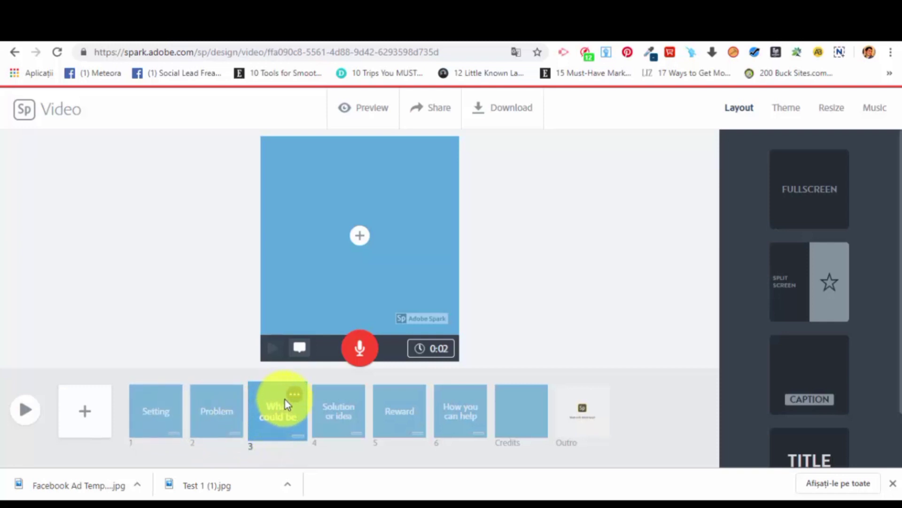
left_click(344, 416)
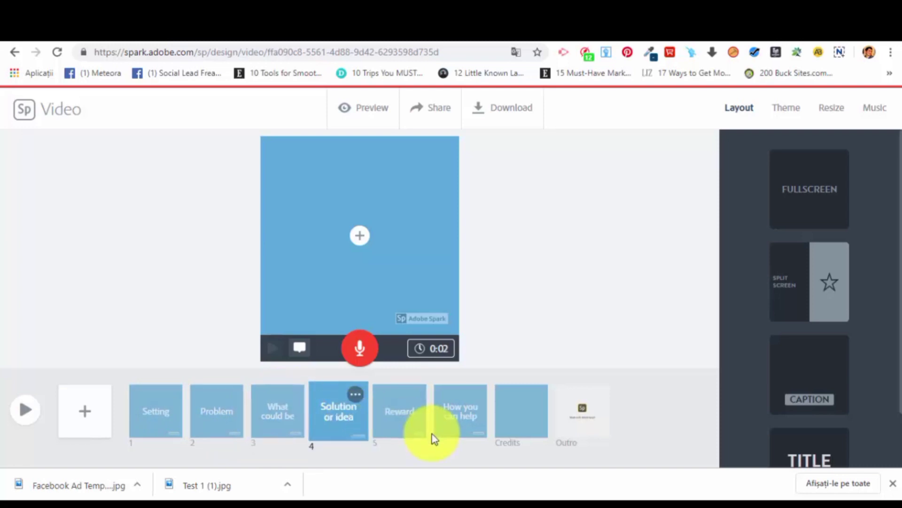
left_click(419, 423)
left_click(456, 431)
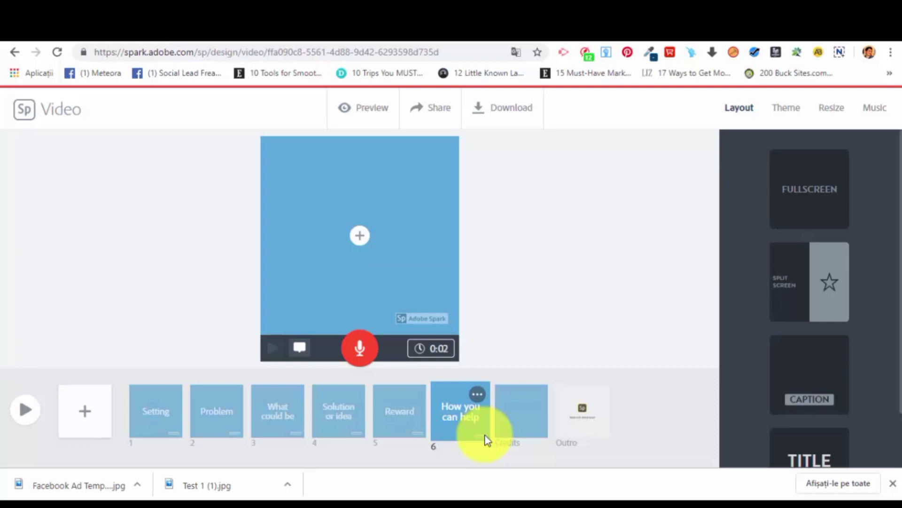
left_click(154, 404)
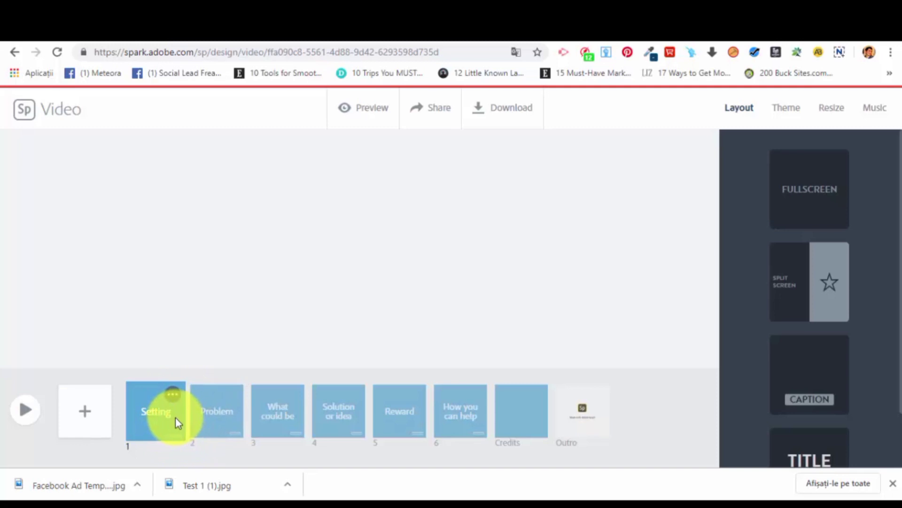
left_click(171, 395)
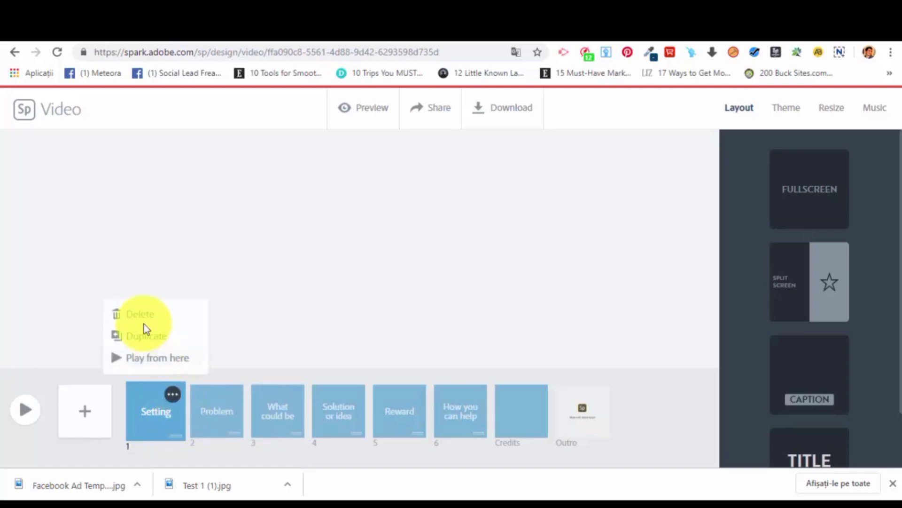
Add a blank slide after the Problem slide and apply the Split Screen layout to it.
left_click(218, 409)
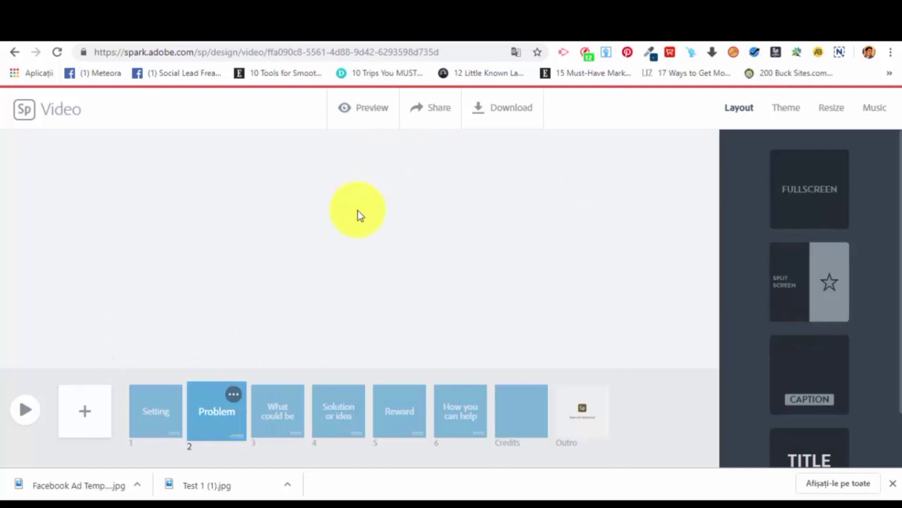
left_click(78, 411)
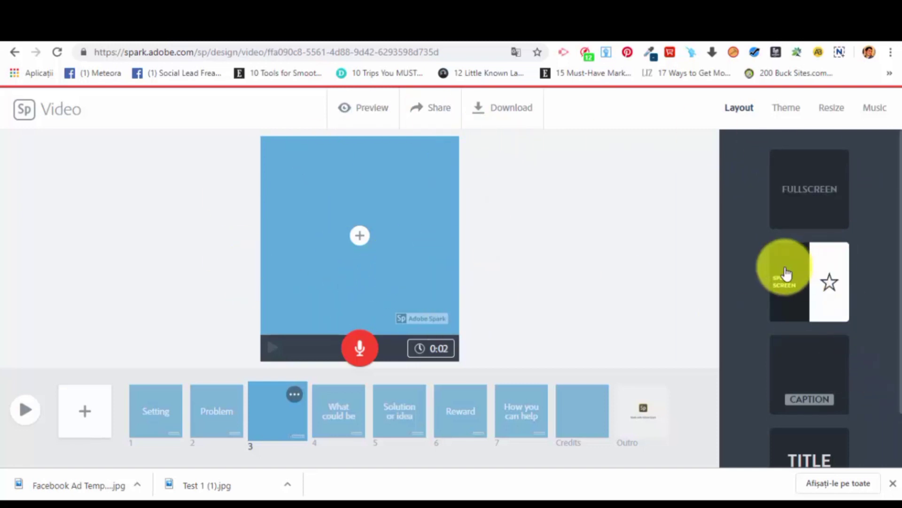
left_click(802, 263)
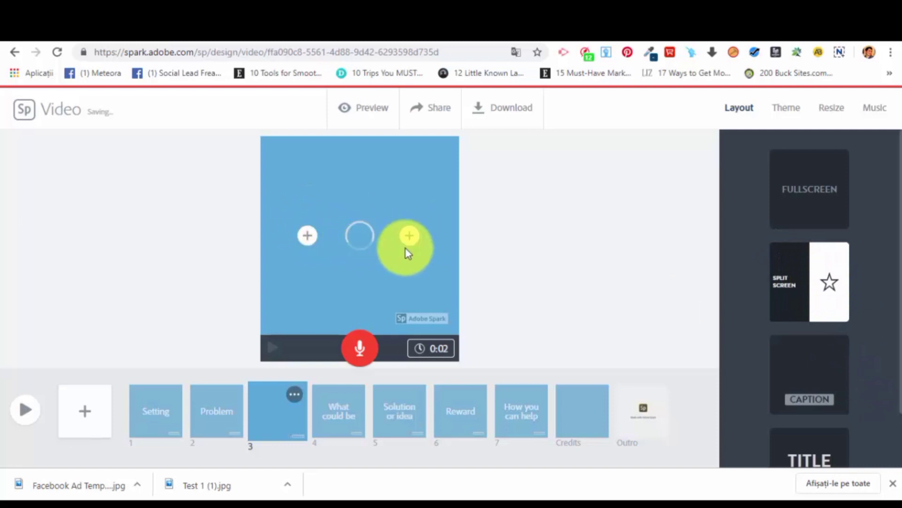
scroll(796, 295, "down", 1)
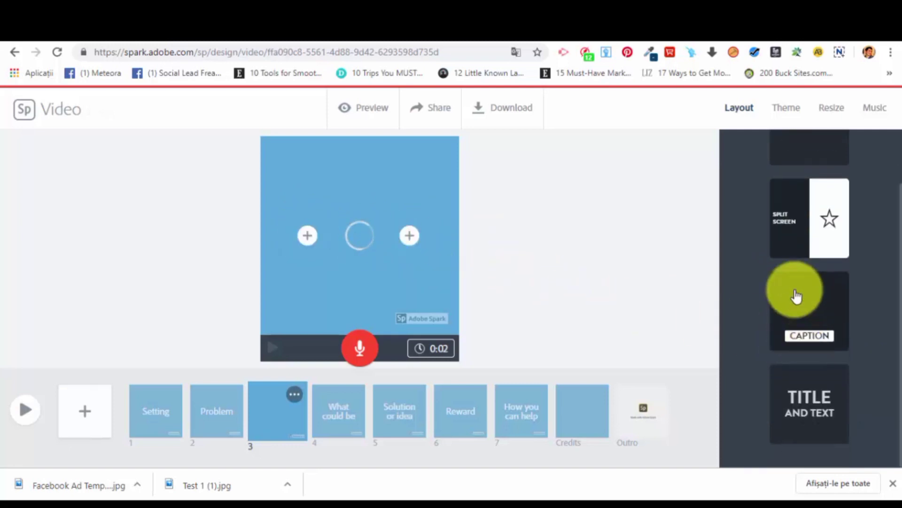
Try the Caption and Split Screen layouts on the blank third slide.
left_click(795, 295)
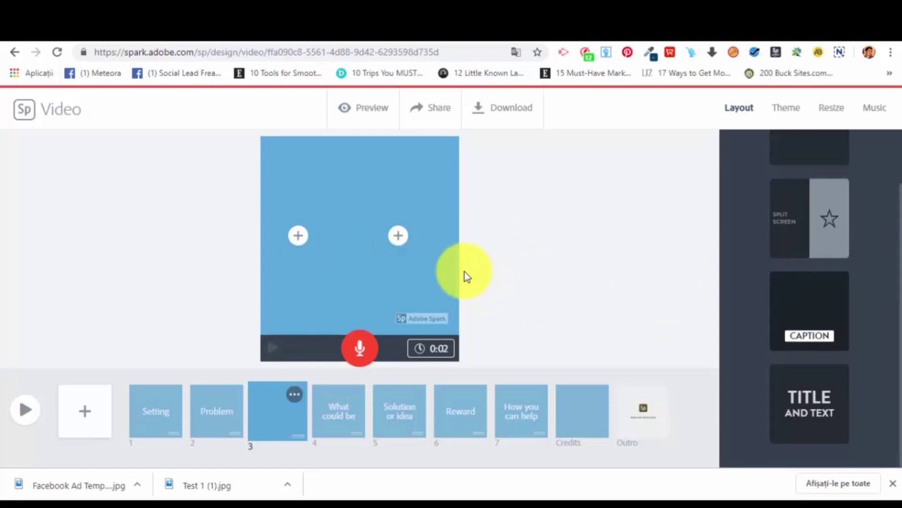
left_click(807, 216)
left_click(811, 312)
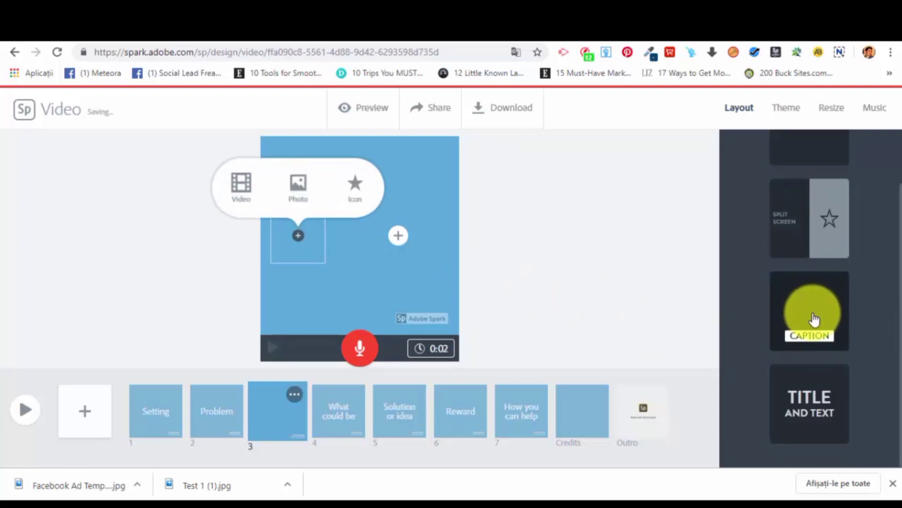
left_click(808, 310)
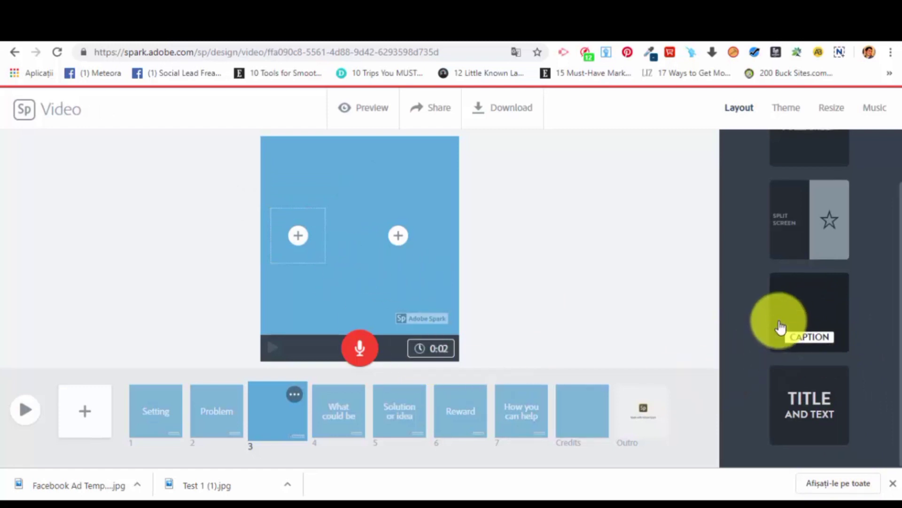
scroll(812, 302, "up", 1)
scroll(812, 308, "down", 1)
Apply the Title and Text layout to the third slide and look at its title, text and background media placeholders.
left_click(826, 393)
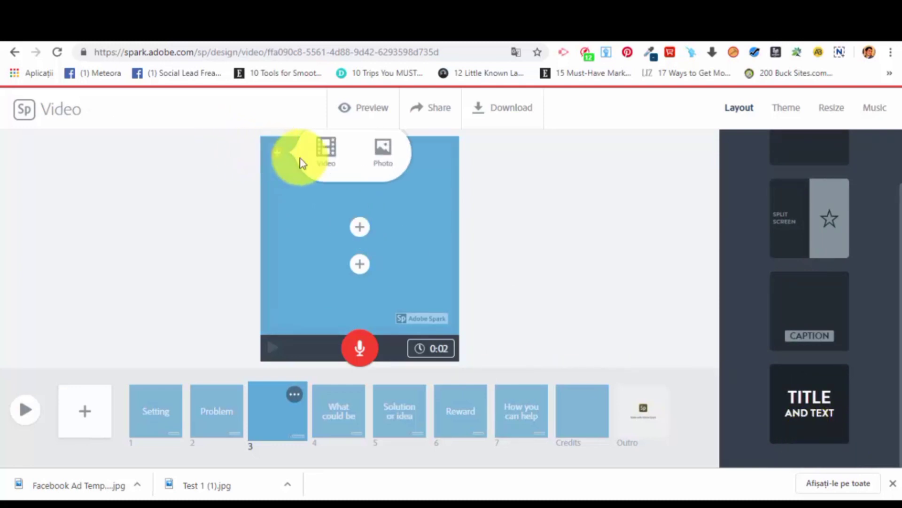
left_click(365, 227)
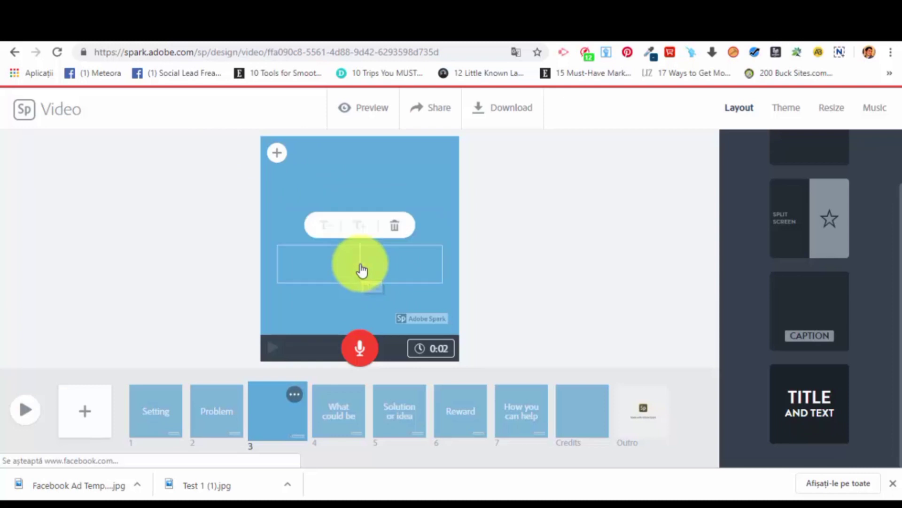
left_click(335, 169)
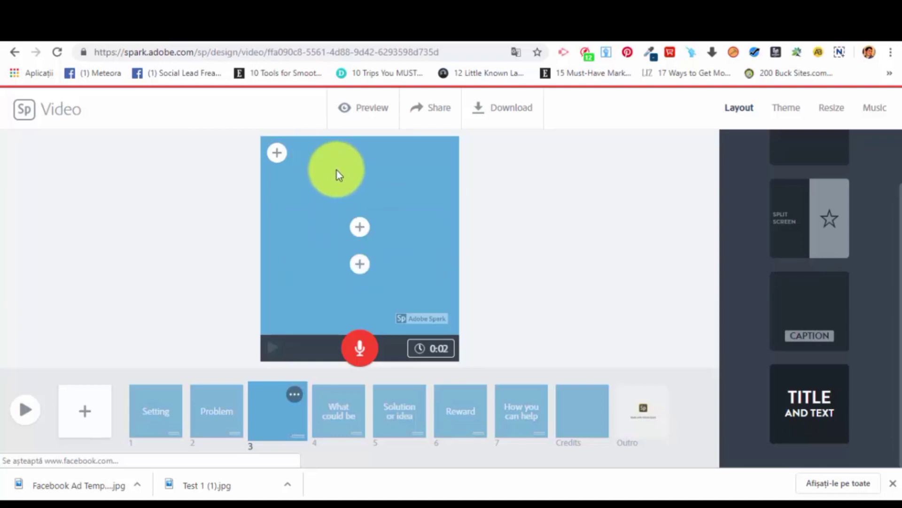
left_click(277, 160)
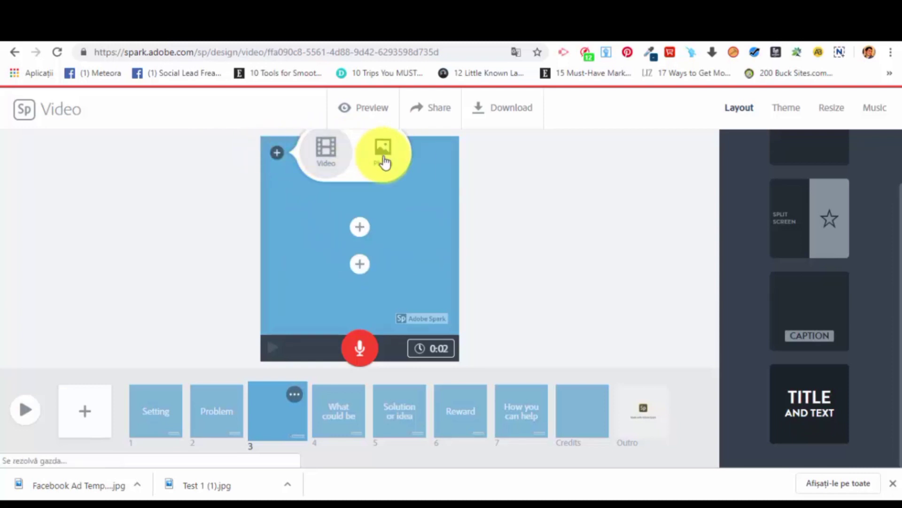
Switch the third slide back to the Caption layout and look at its media and text placeholders.
left_click(824, 306)
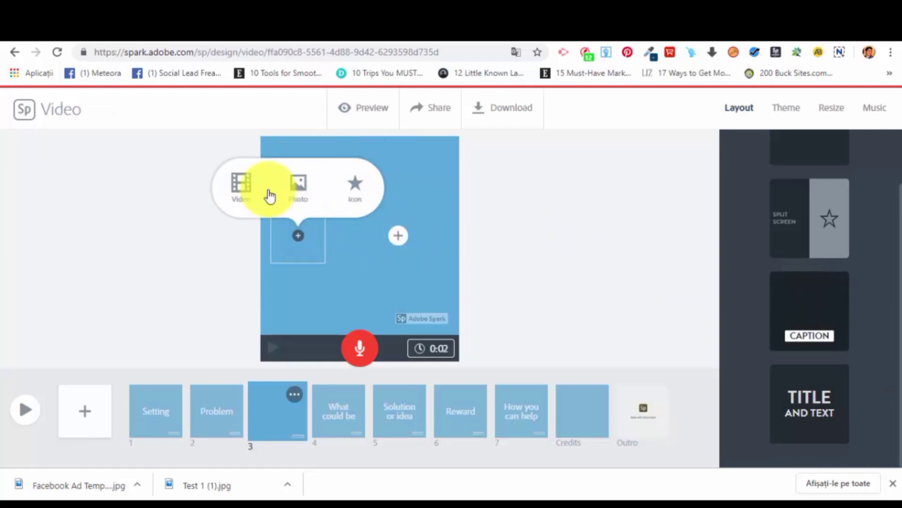
left_click(398, 234)
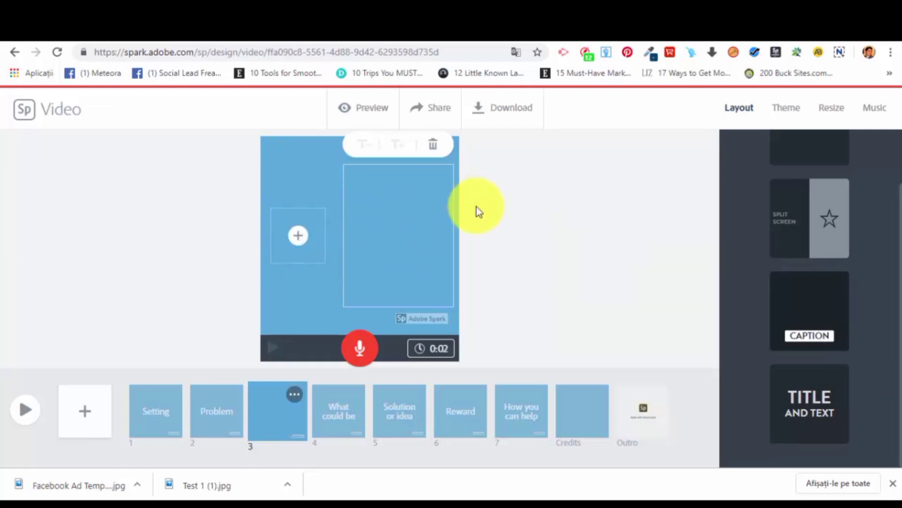
left_click(606, 344)
scroll(799, 311, "up", 2)
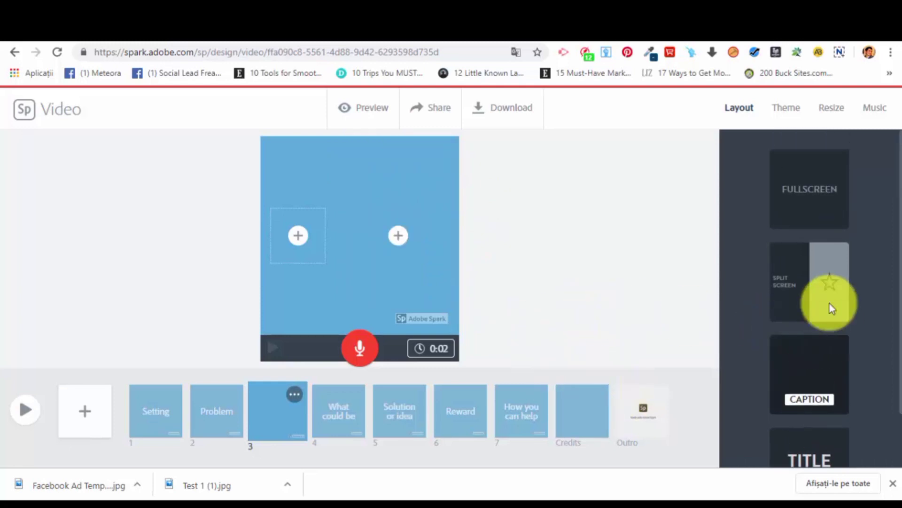
Compare the Fullscreen and Caption layouts on the third slide and settle on Title and Text.
left_click(799, 205)
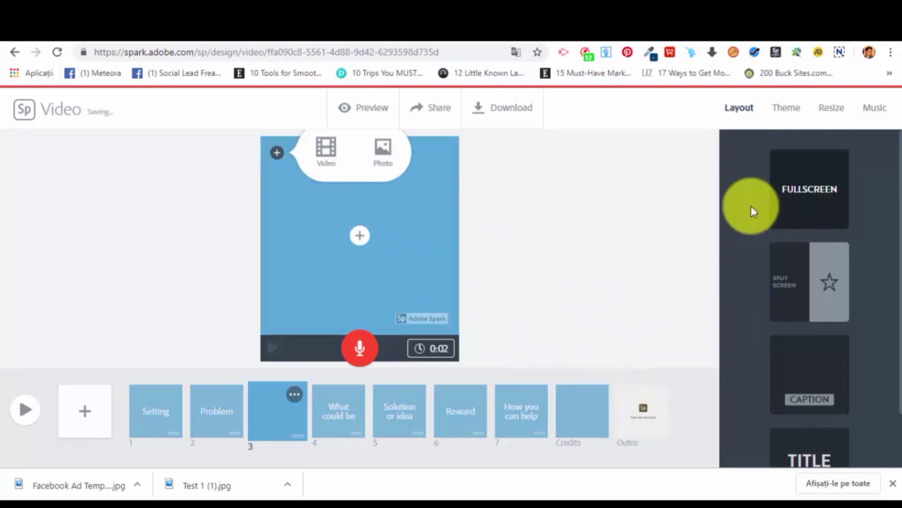
left_click(823, 361)
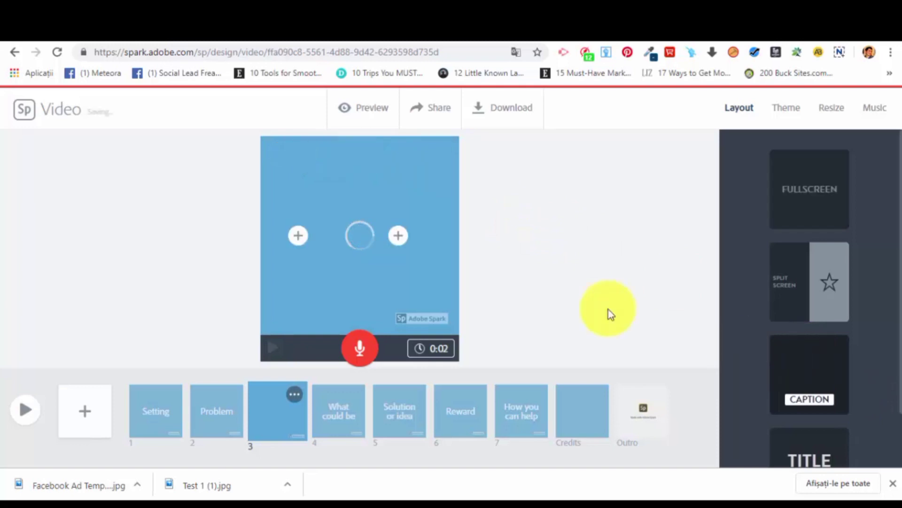
left_click(806, 439)
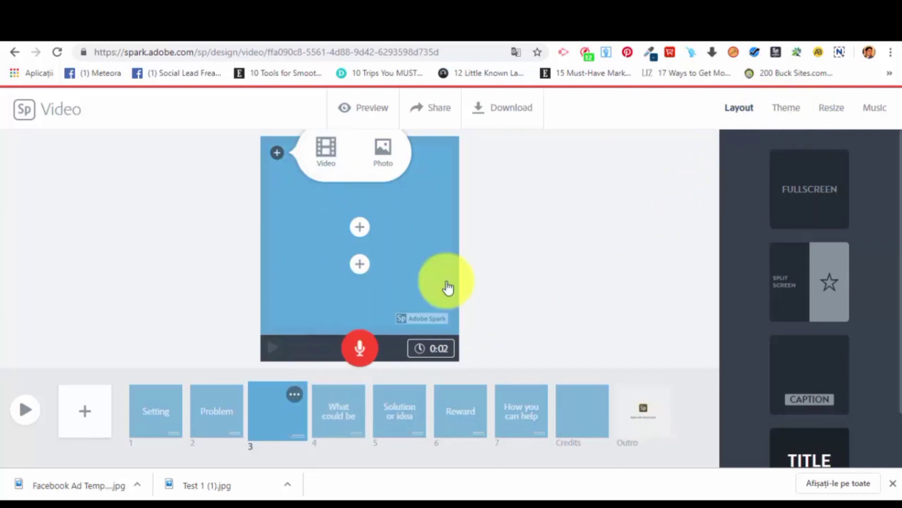
Select the "What could be" slide and recolour the video's Tidal theme, trying green and settling on orange.
left_click(351, 414)
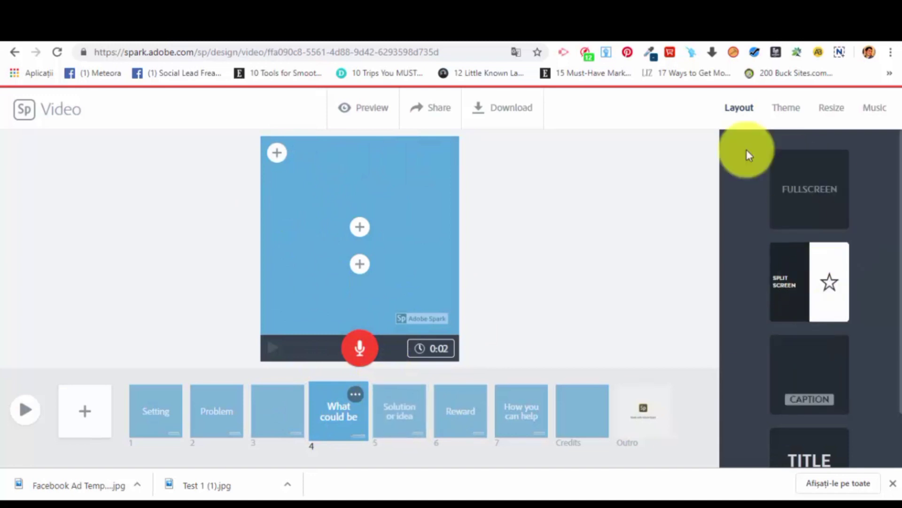
left_click(782, 116)
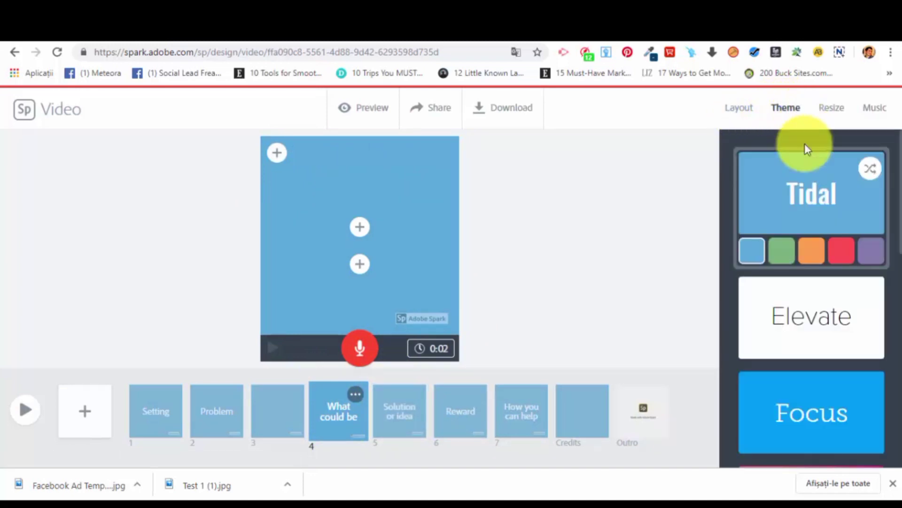
left_click(778, 258)
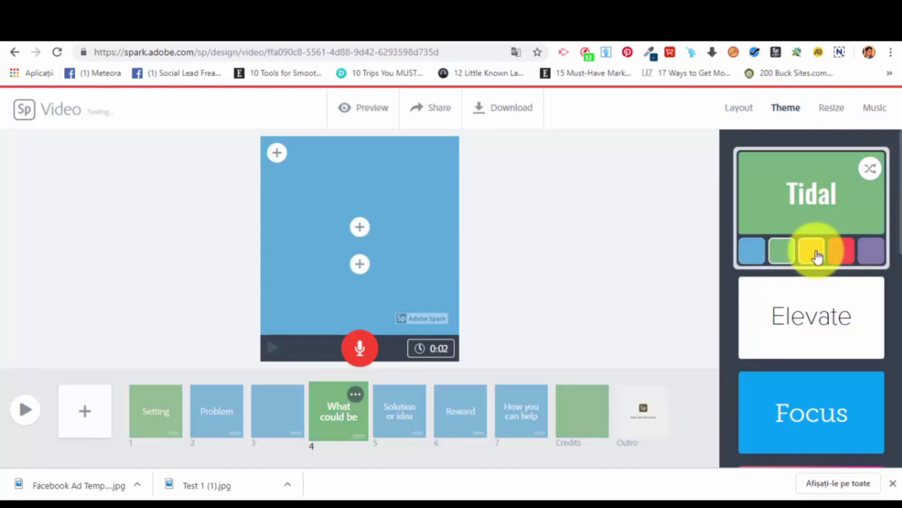
left_click(817, 256)
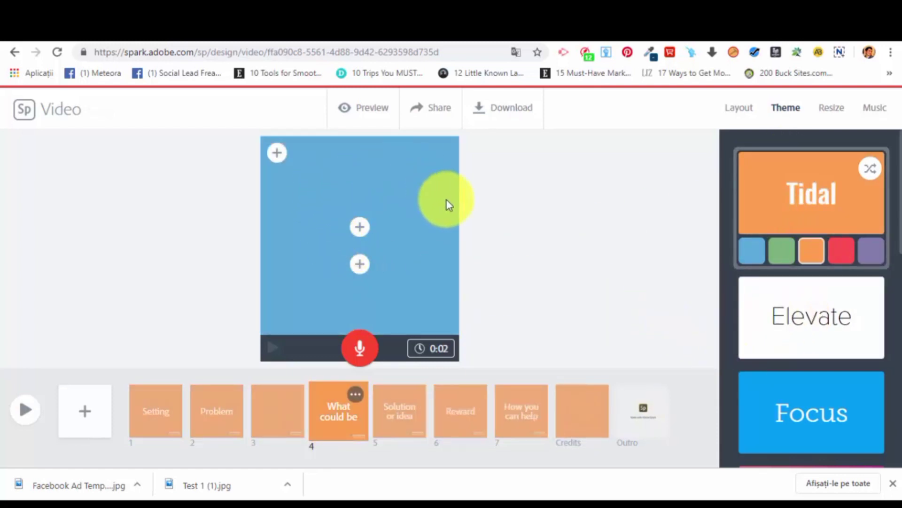
Apply the Statement theme to the video and dismiss the hint about theme colors.
scroll(836, 329, "down", 5)
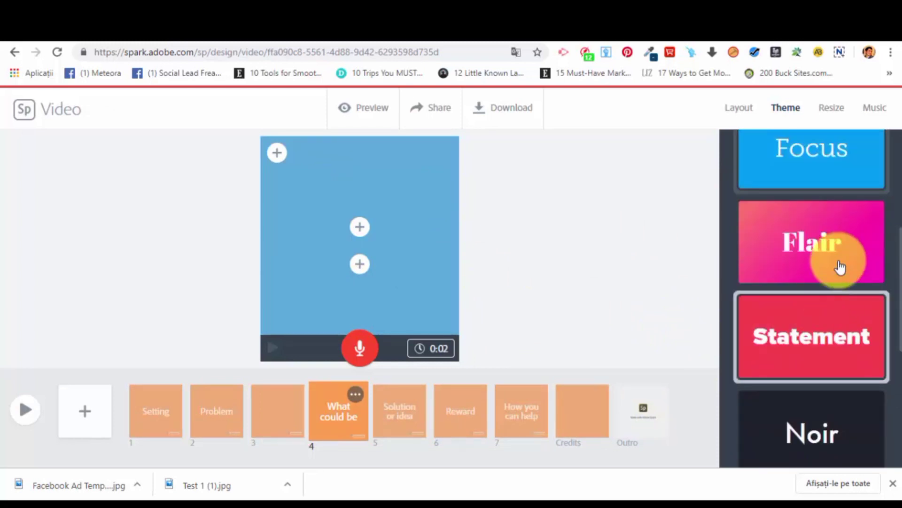
left_click(853, 320)
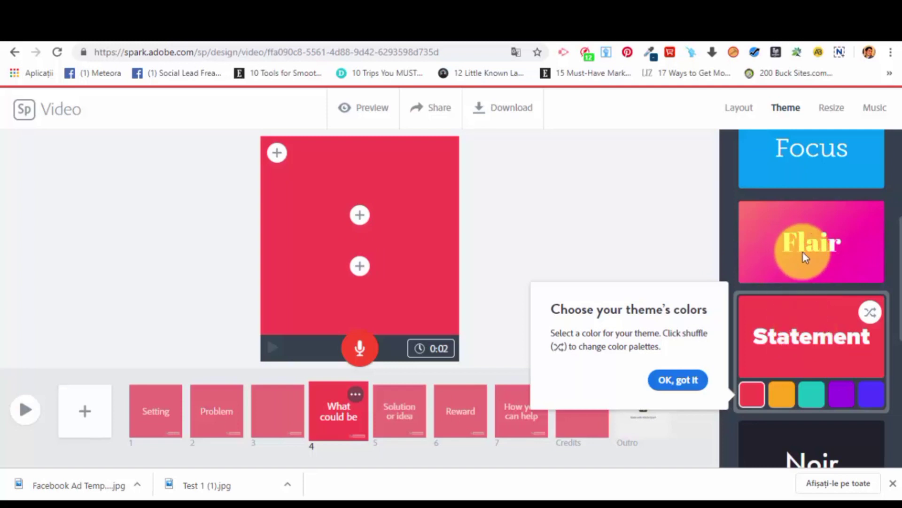
left_click(688, 379)
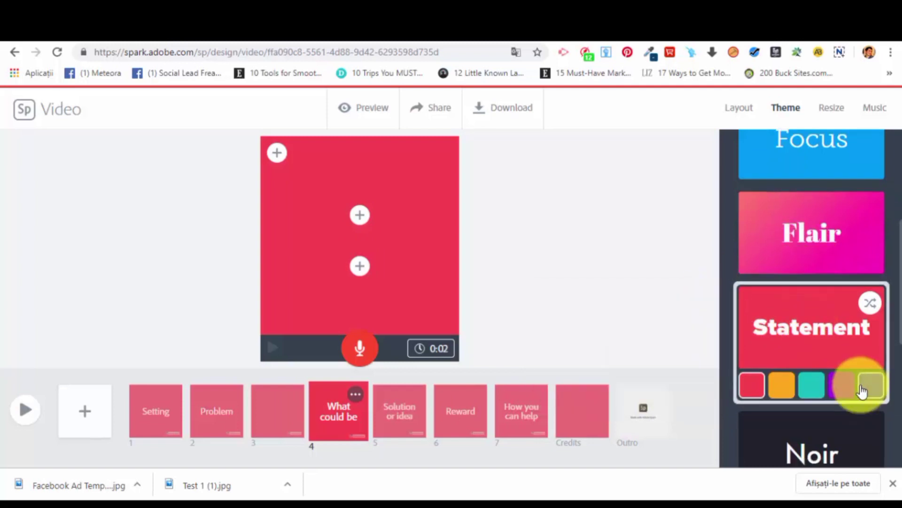
Examine the remaining themes, including Mega, Sage and Noir, and the Widescreen and Square size options.
scroll(865, 383, "down", 7)
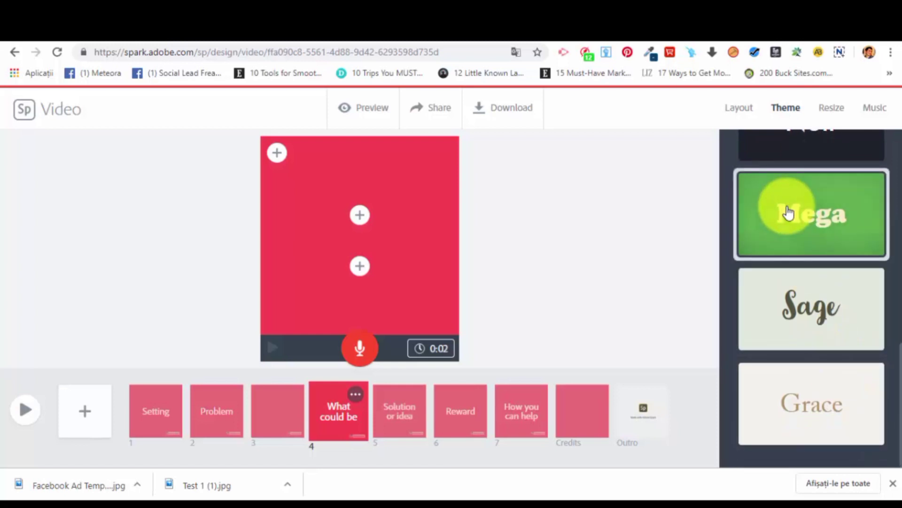
mouse_move(788, 212)
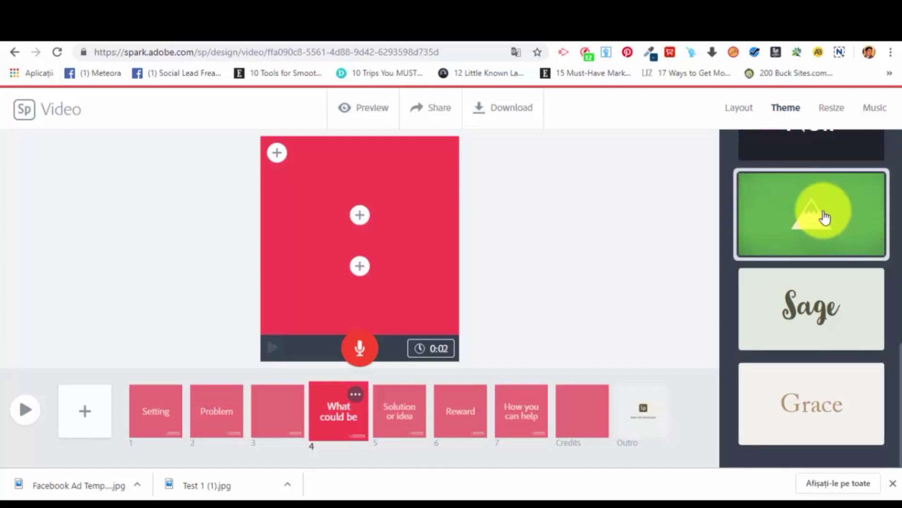
mouse_move(811, 320)
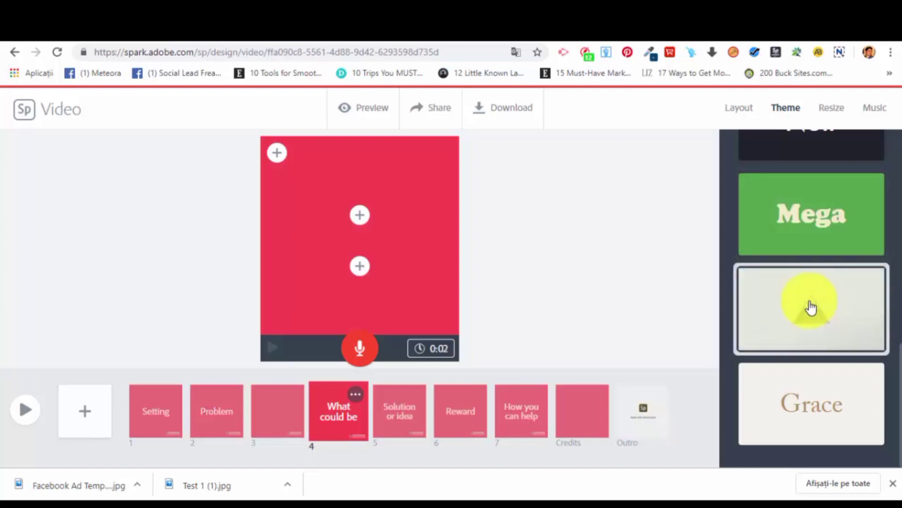
scroll(813, 362, "up", 15)
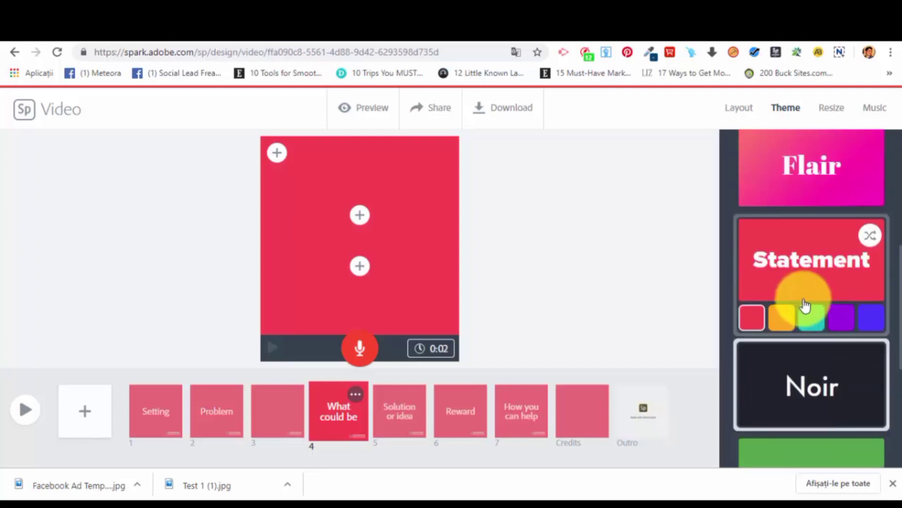
left_click(829, 122)
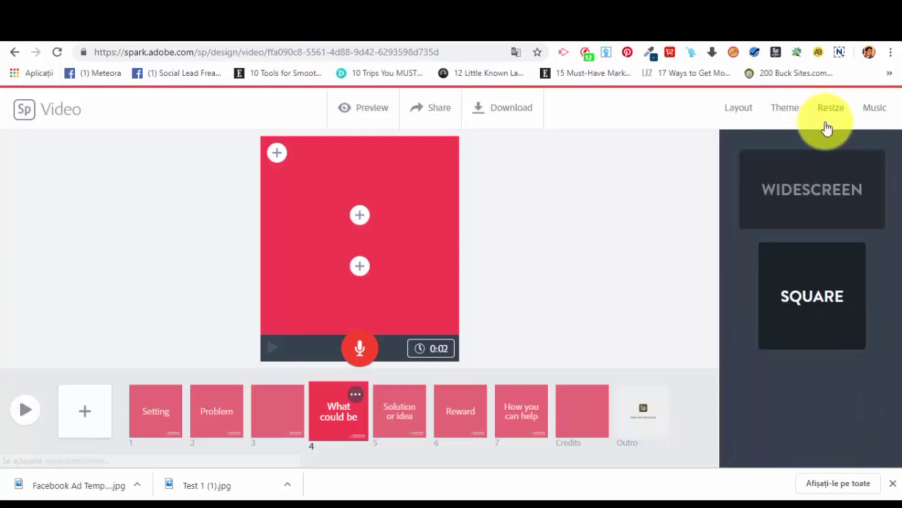
Switch the video's background music off and on again and try out its volume control.
left_click(872, 123)
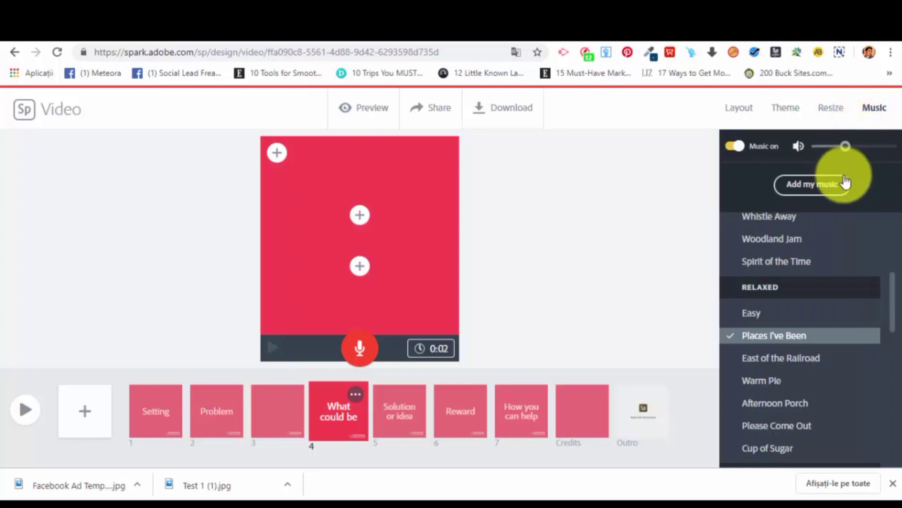
left_click(733, 147)
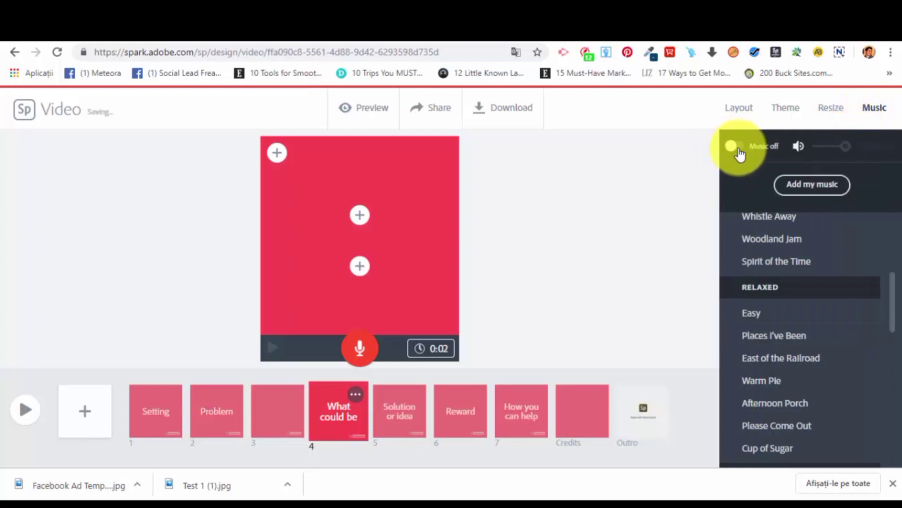
left_click(732, 147)
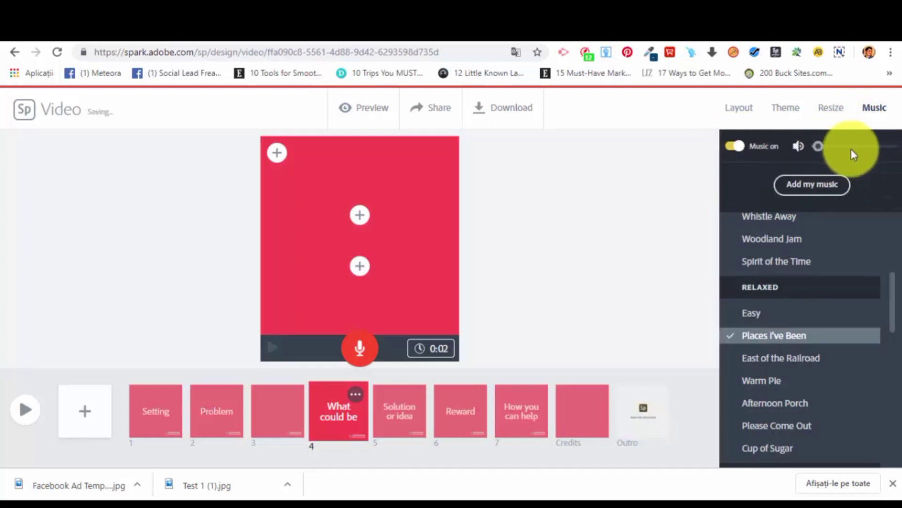
left_click(831, 146)
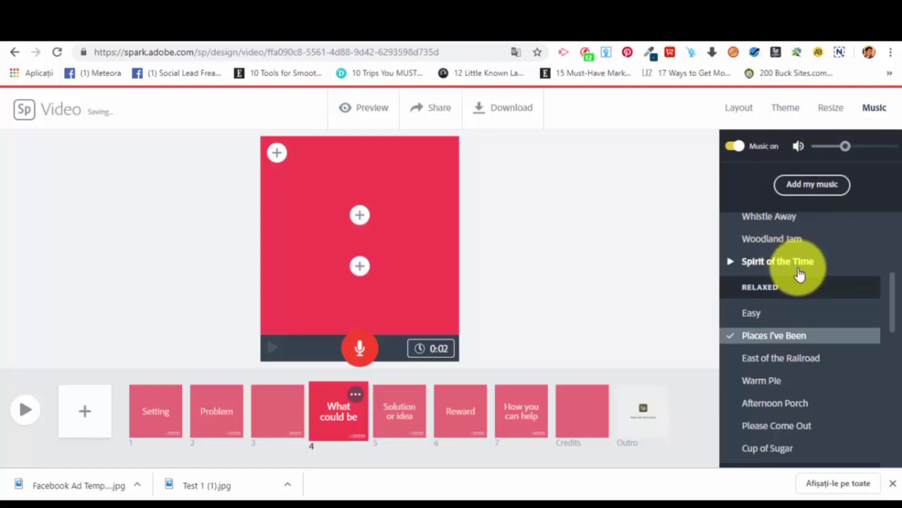
Choose "Leap Frog" from the Happy tracks as the background music and preview "Comfy Cotton".
scroll(799, 275, "up", 5)
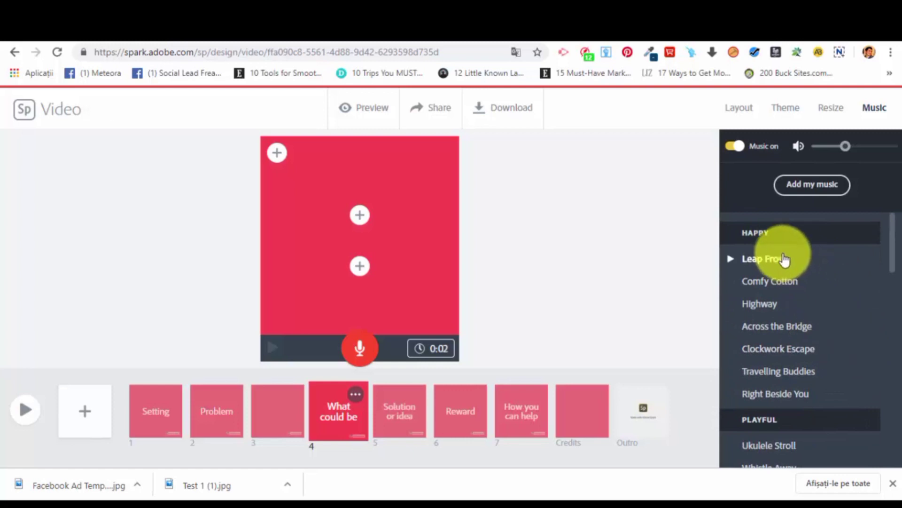
left_click(770, 259)
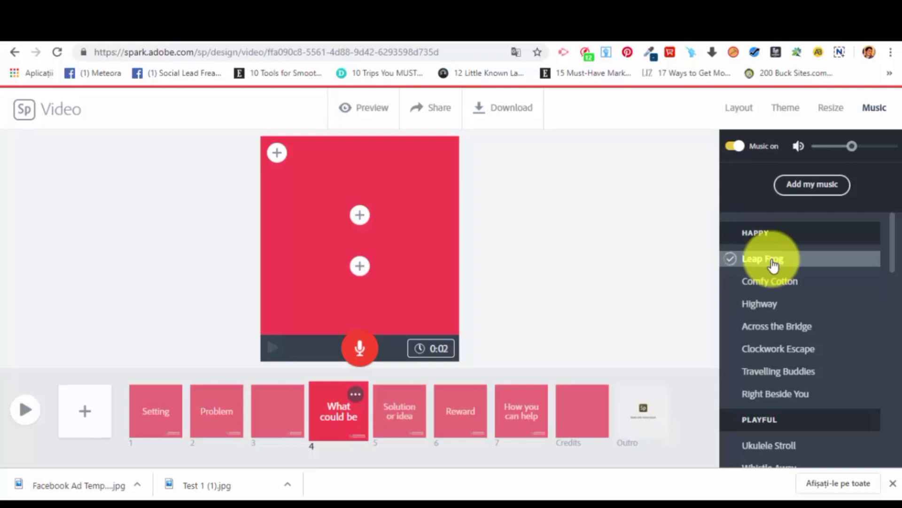
mouse_move(778, 287)
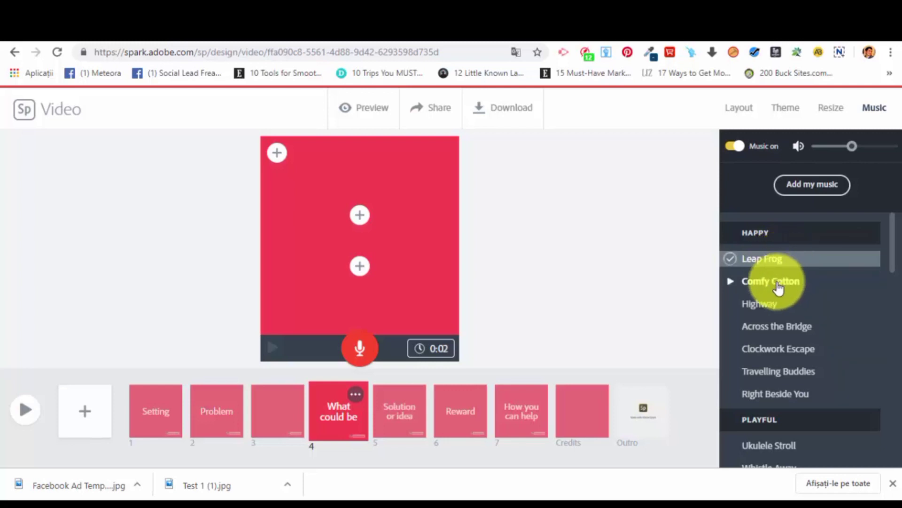
left_click(731, 282)
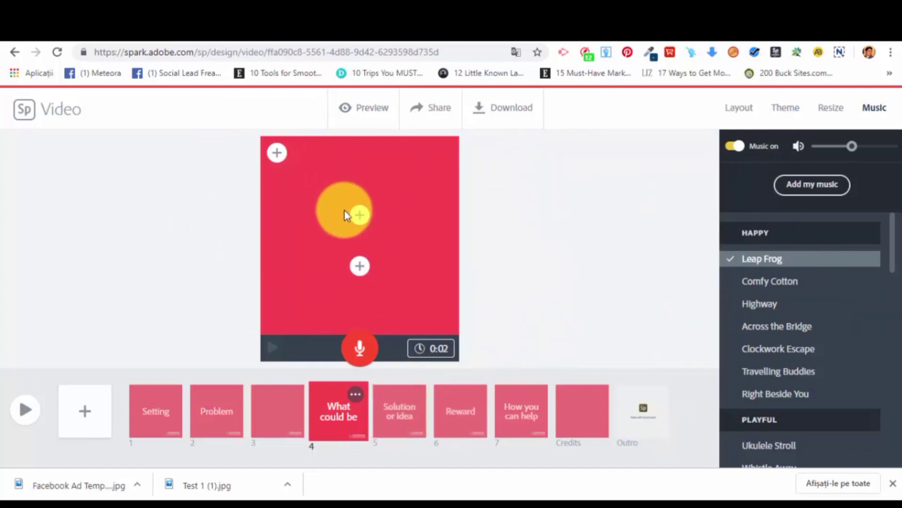
Enter "ffdgdf" as the title text on the "What could be" slide.
left_click(359, 217)
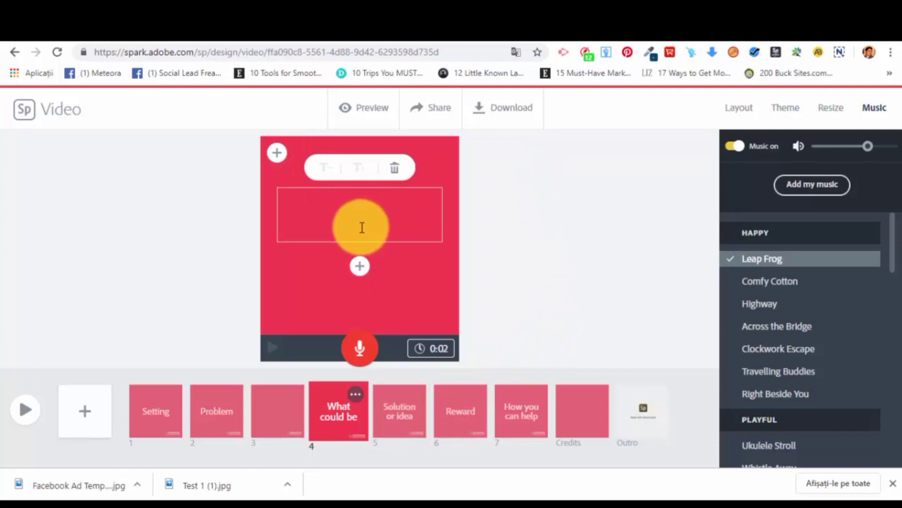
type("ffdgdf")
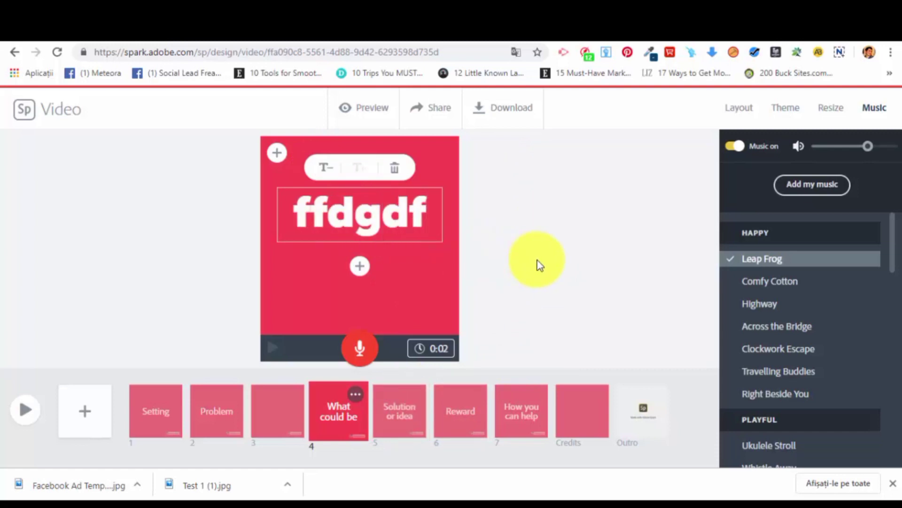
Change the slide's title text to "Text 1" and preview the video, pausing after that slide has played.
left_click_drag(421, 211, 252, 211)
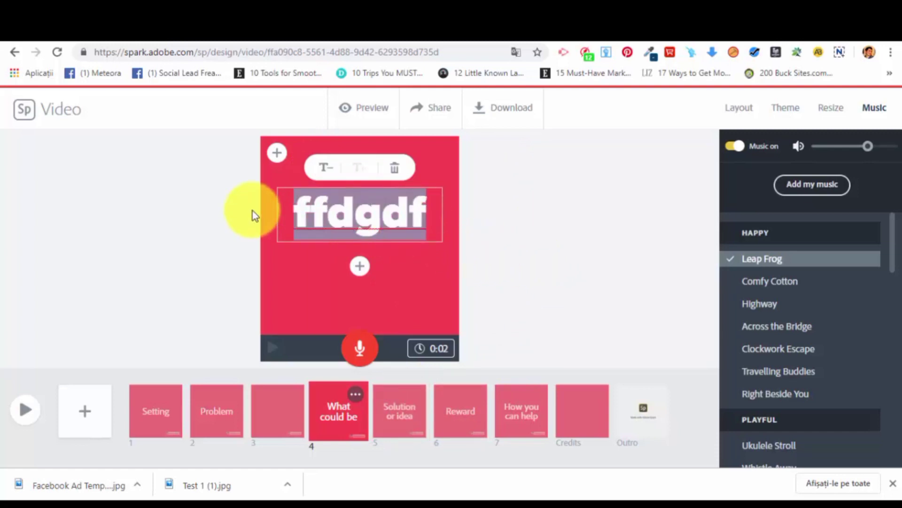
type("Text 1")
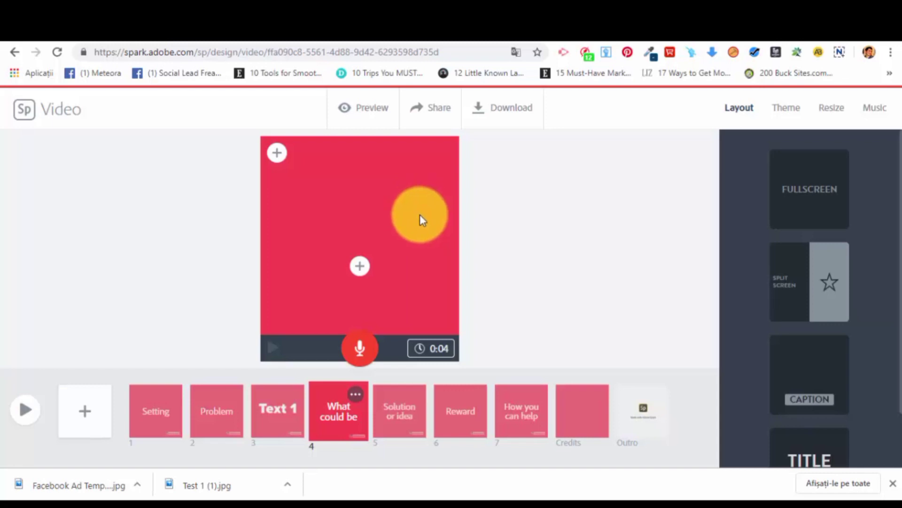
left_click(376, 116)
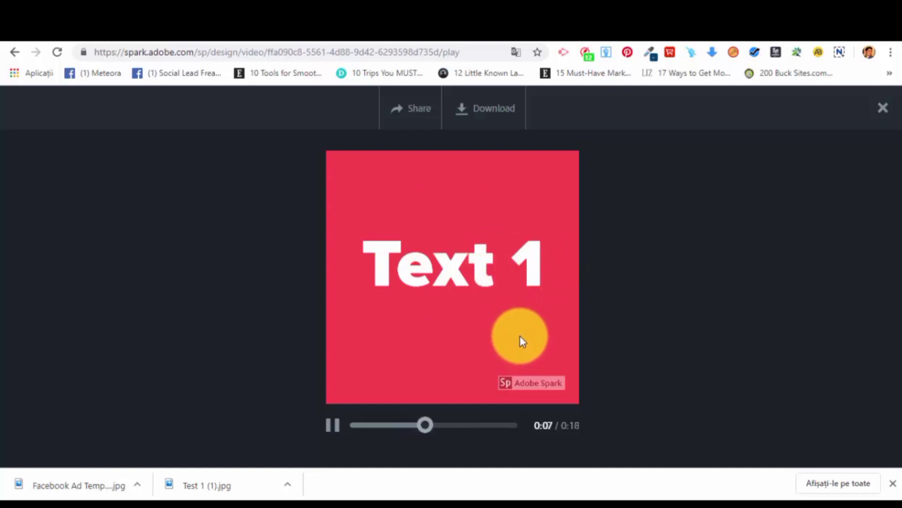
left_click(332, 430)
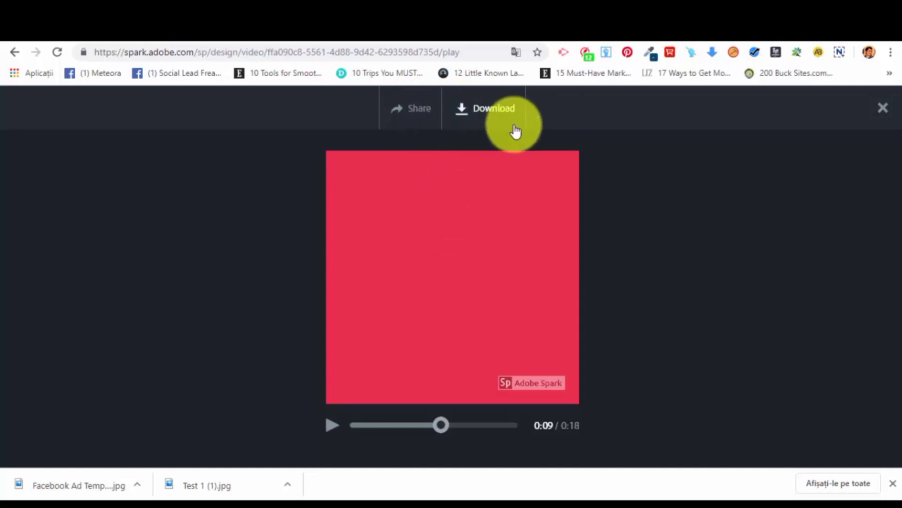
Download the promo video and show the downloaded file in its folder.
left_click(503, 111)
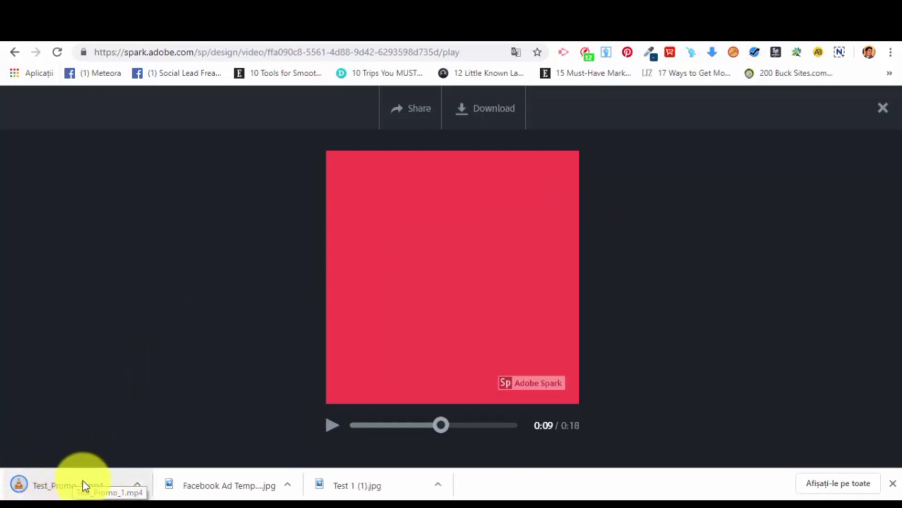
left_click(136, 482)
left_click(216, 441)
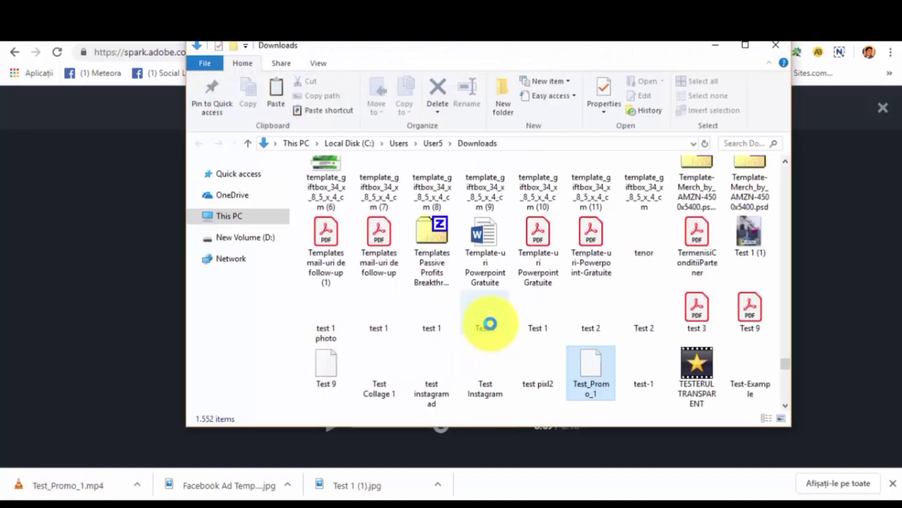
Play the Test_Promo_1 file in VLC media player, skip ahead to the text slide, and close the player and folder.
right_click(593, 383)
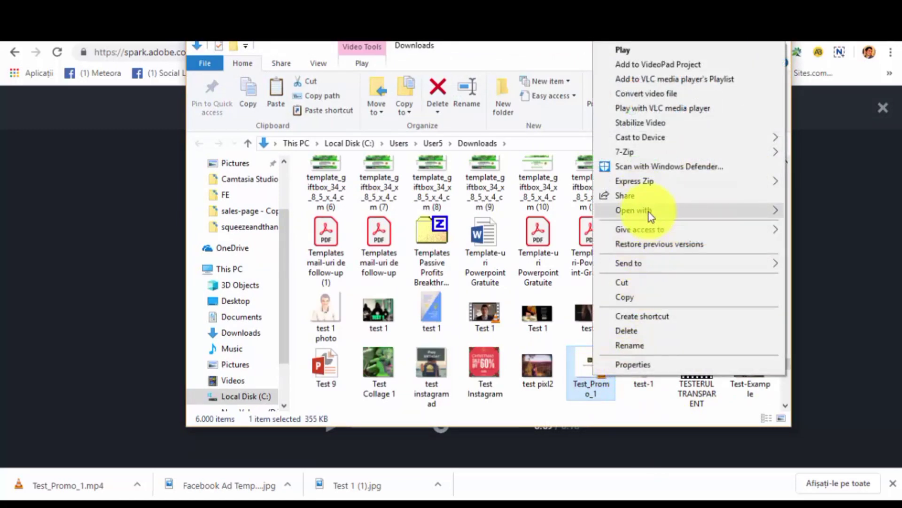
mouse_move(648, 213)
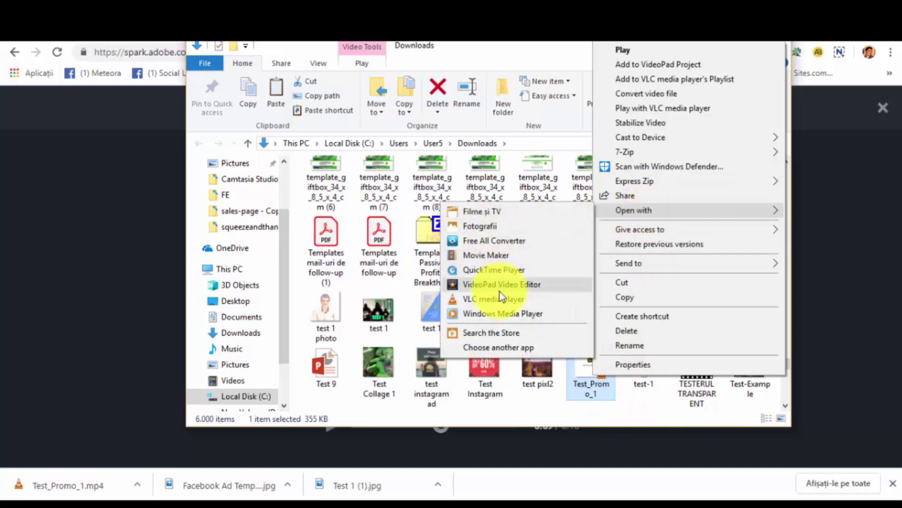
left_click(502, 299)
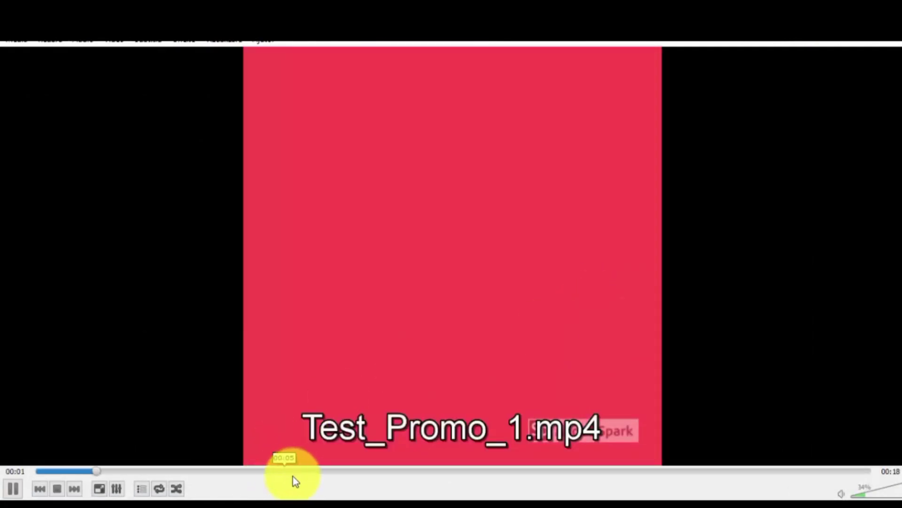
left_click(321, 471)
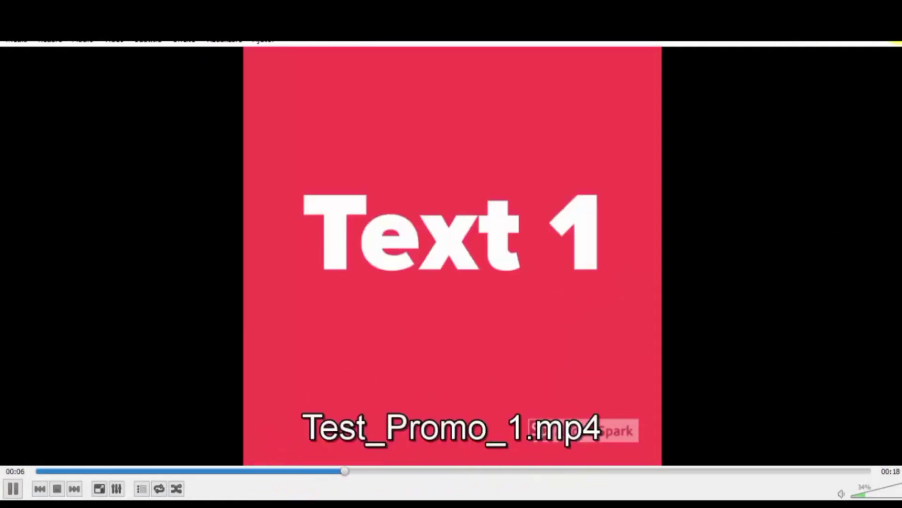
left_click(891, 42)
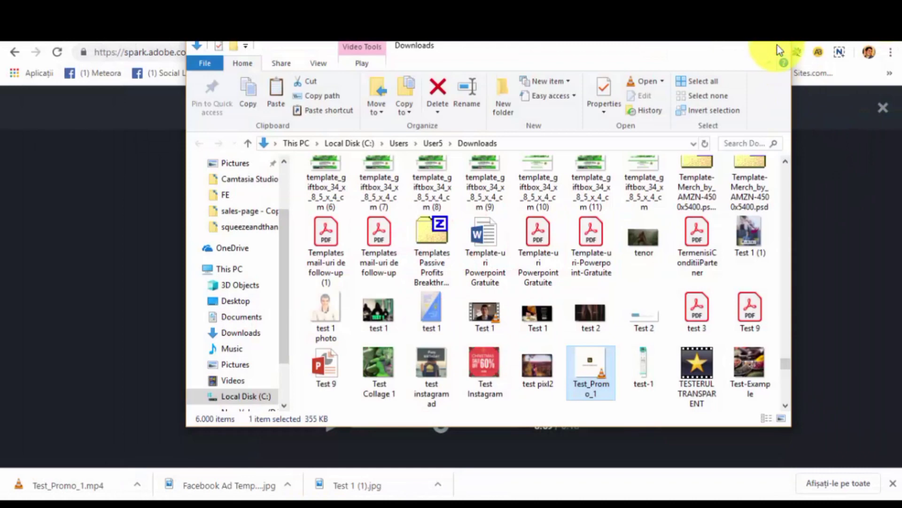
left_click(775, 45)
Examine the video's publishing options, including the category list, try clearing the author name, and leave without creating a link.
left_click(404, 109)
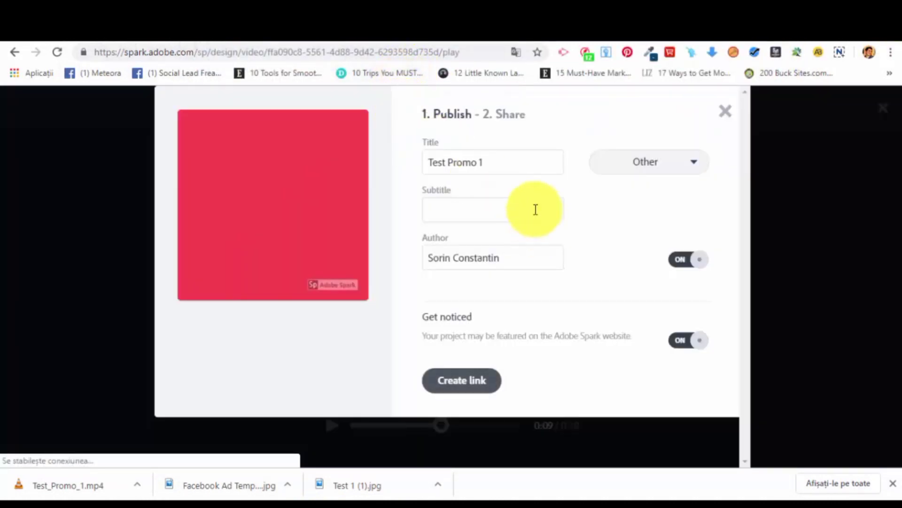
left_click(675, 169)
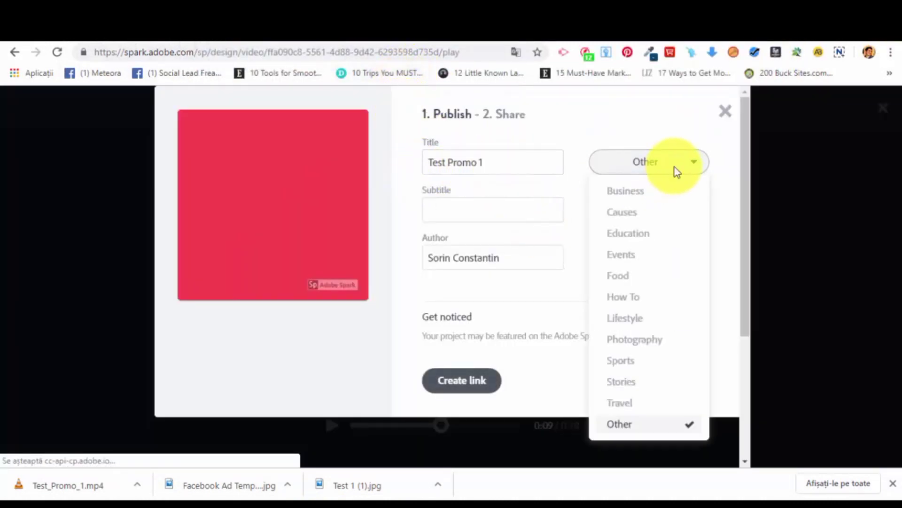
left_click(430, 206)
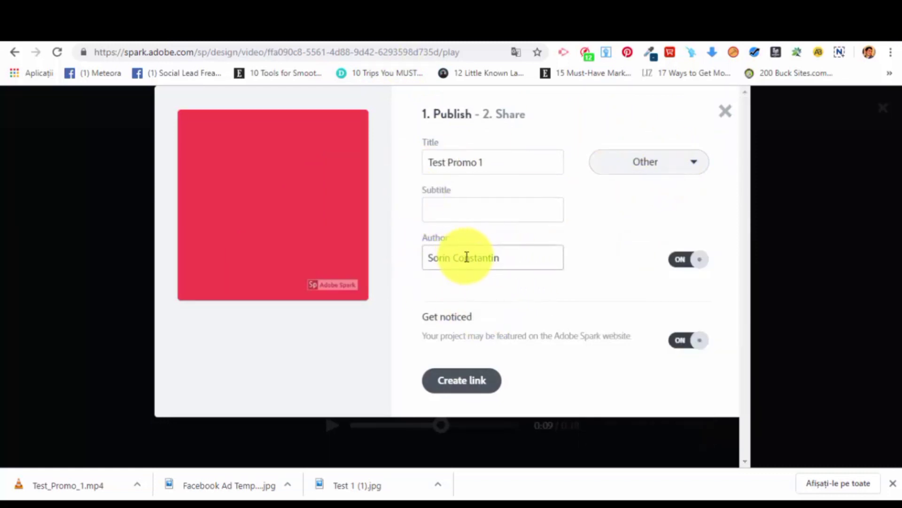
triple_click(513, 257)
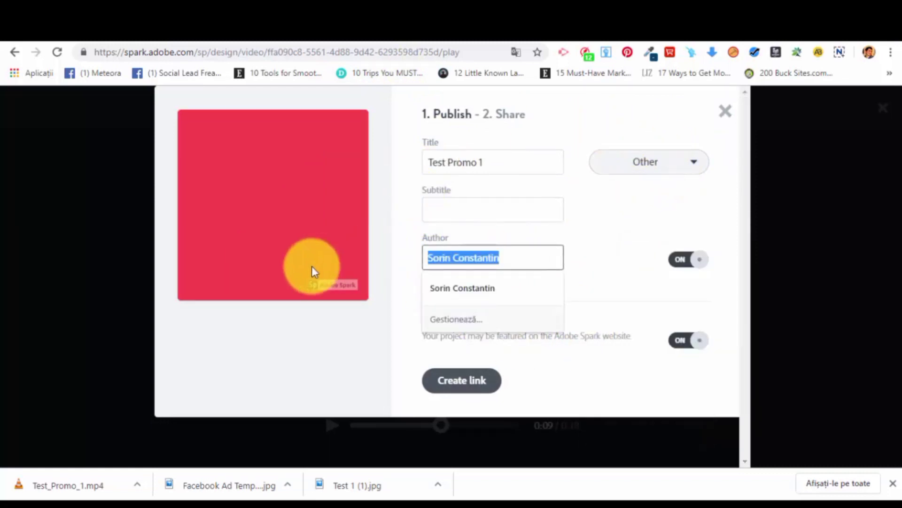
key("BackSpace")
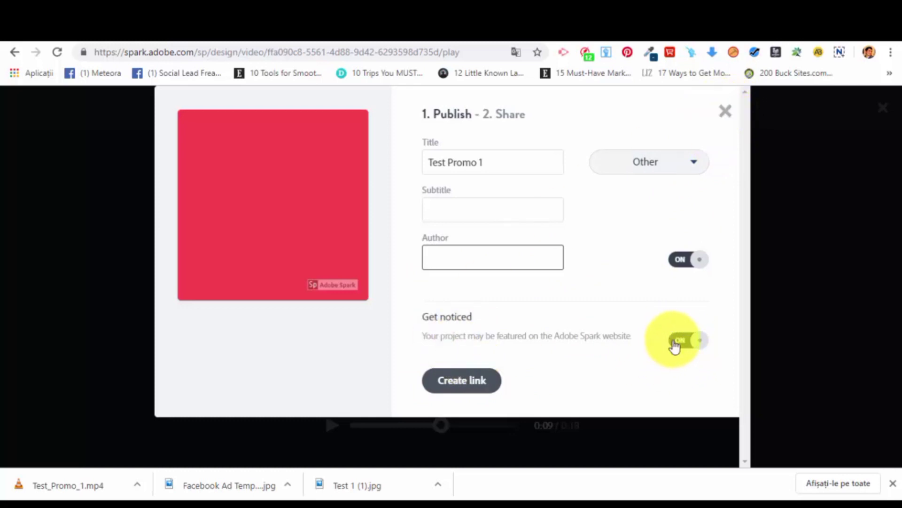
left_click(732, 116)
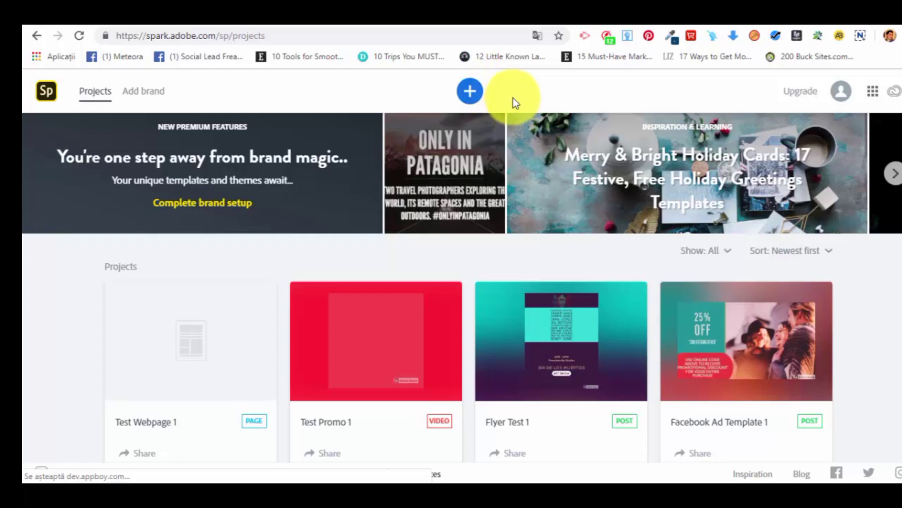
Start a new project and examine the web page templates, from Photo Journal, Newsletter and Presentation to Portfolio and Info Page.
left_click(471, 91)
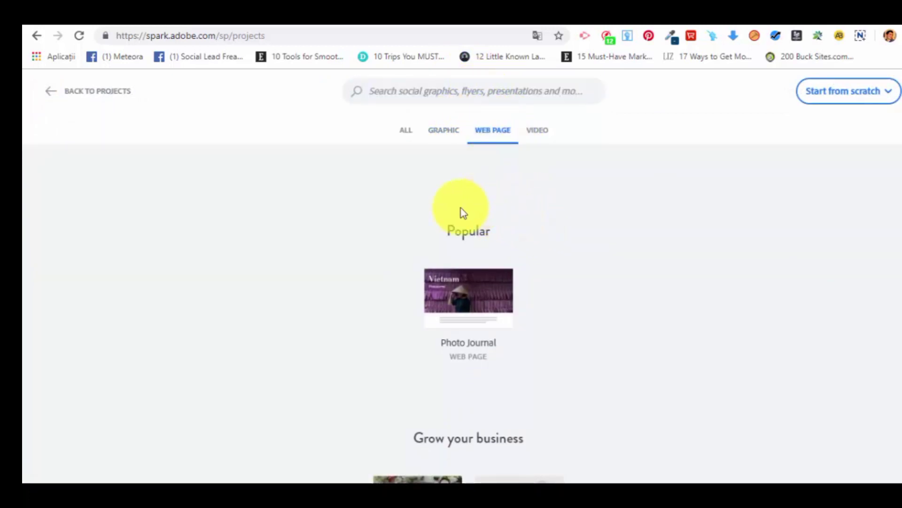
mouse_move(479, 258)
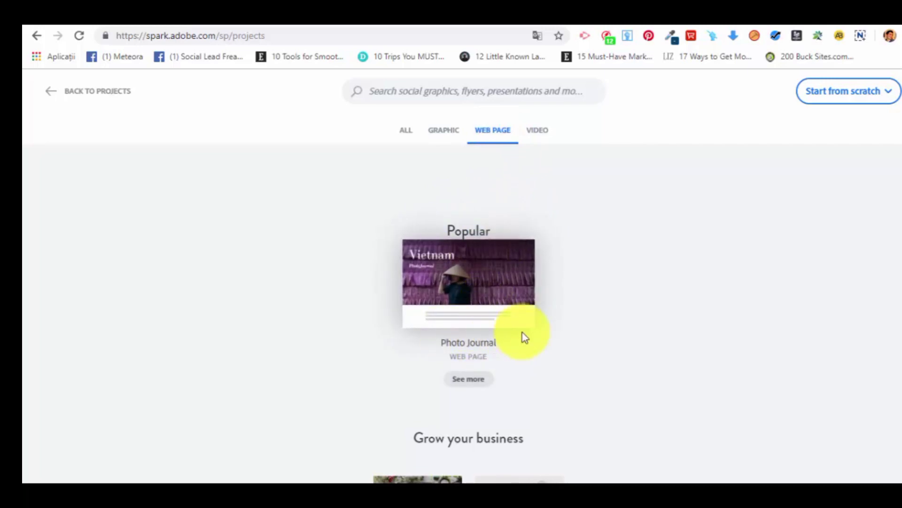
scroll(521, 326, "down", 4)
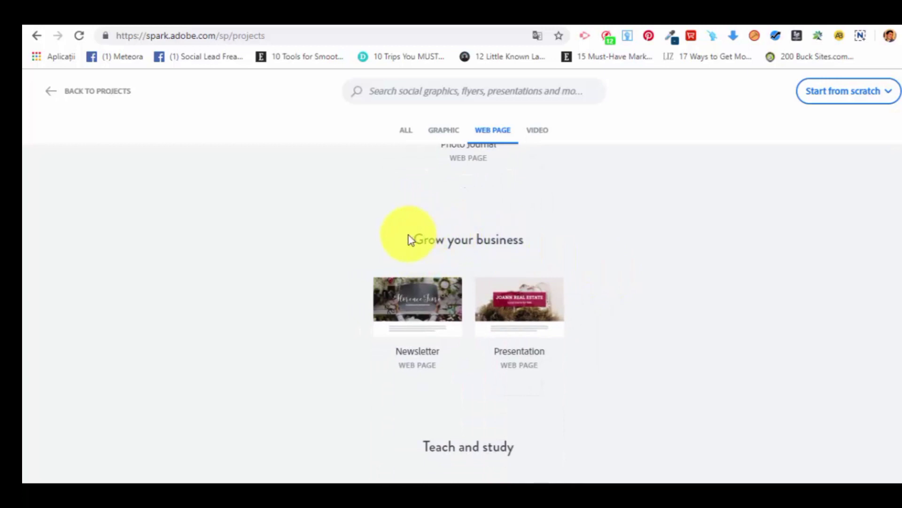
scroll(519, 263, "down", 4)
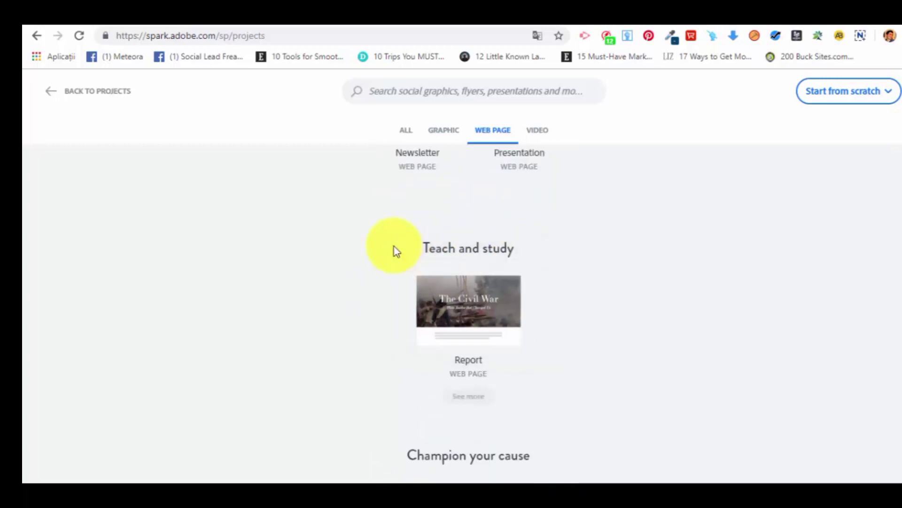
scroll(515, 268, "down", 4)
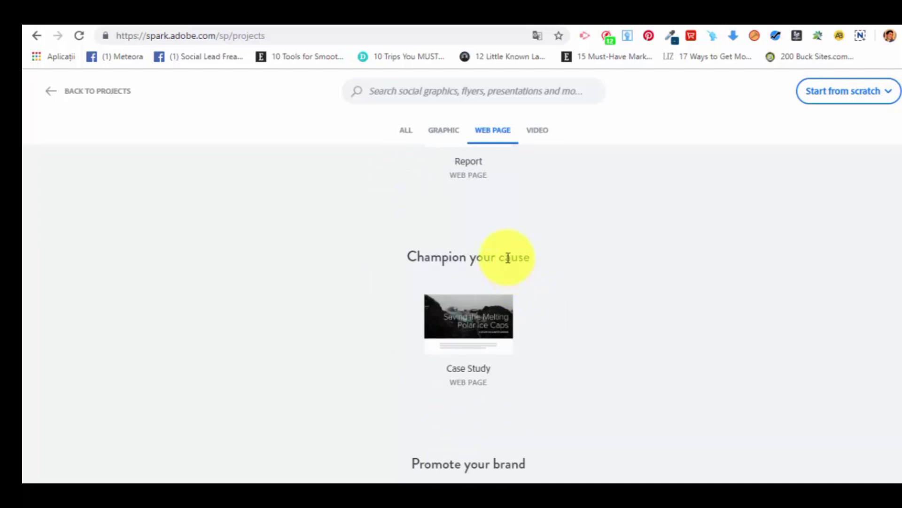
scroll(506, 259, "down", 4)
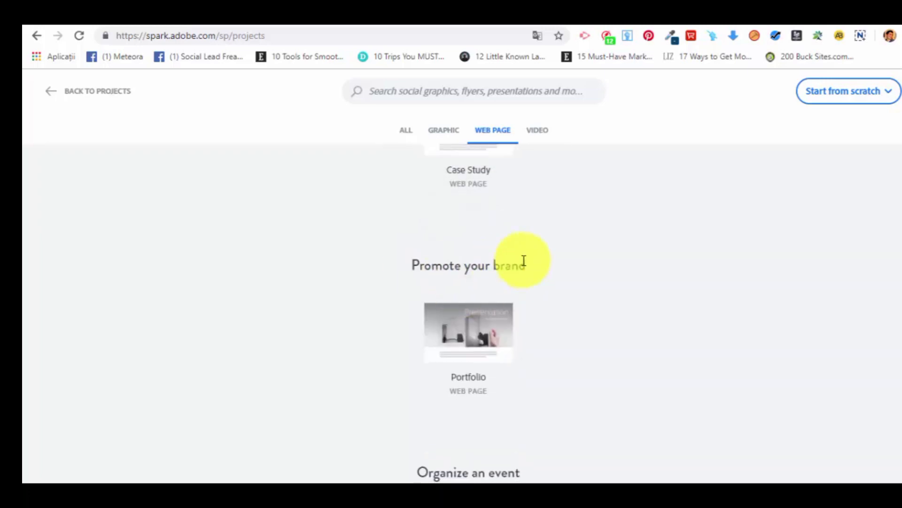
scroll(517, 262, "down", 4)
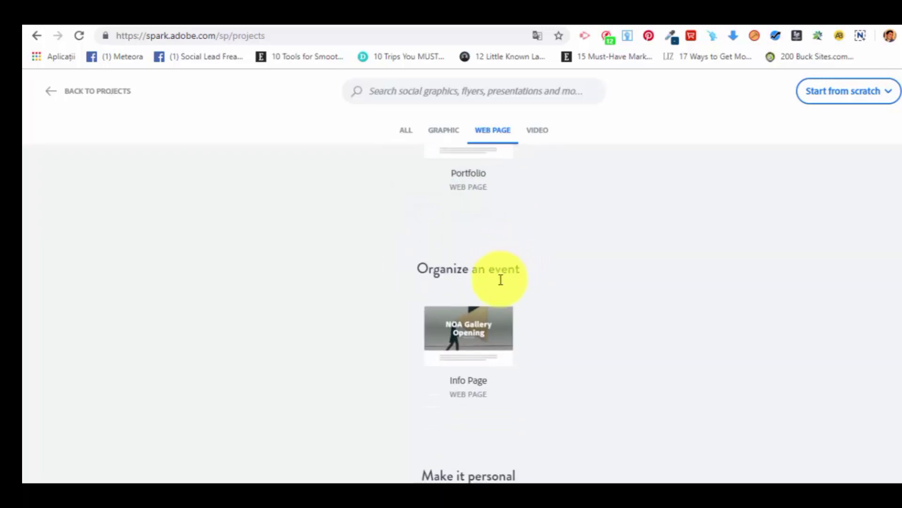
scroll(484, 278, "down", 5)
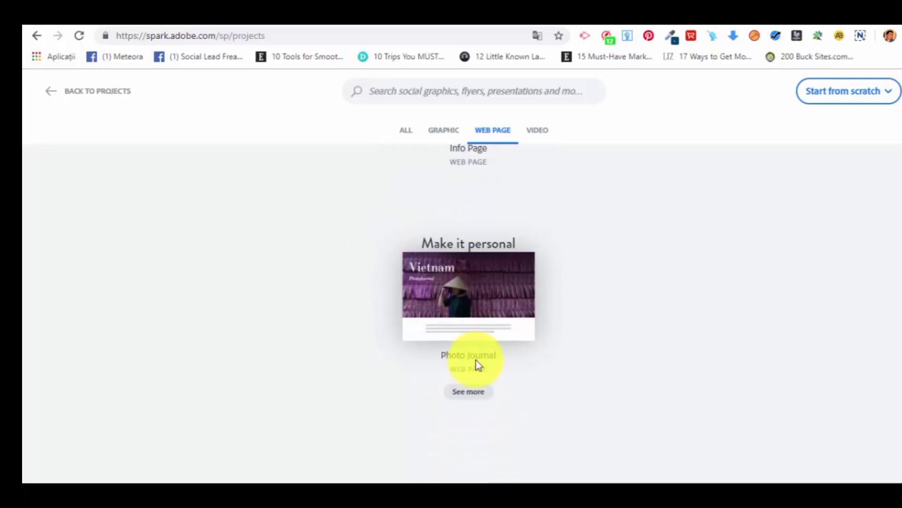
scroll(475, 362, "up", 12)
scroll(616, 378, "up", 7)
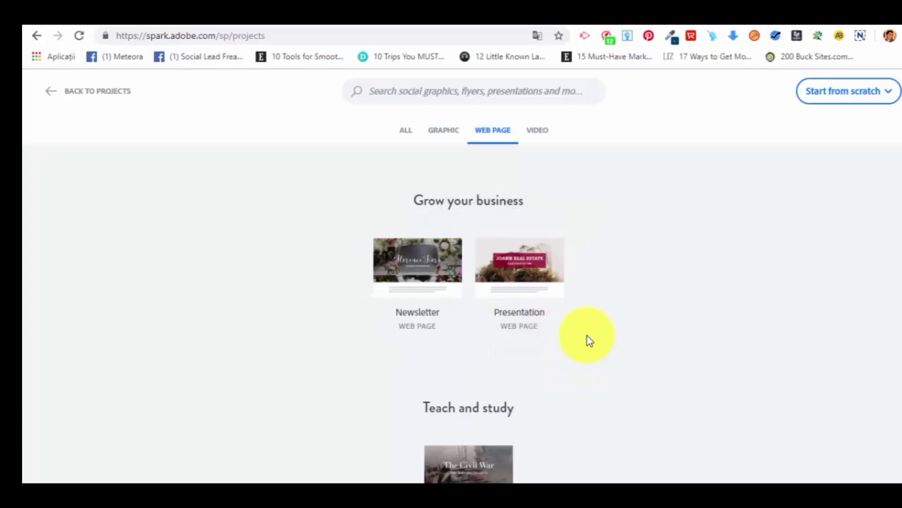
mouse_move(544, 271)
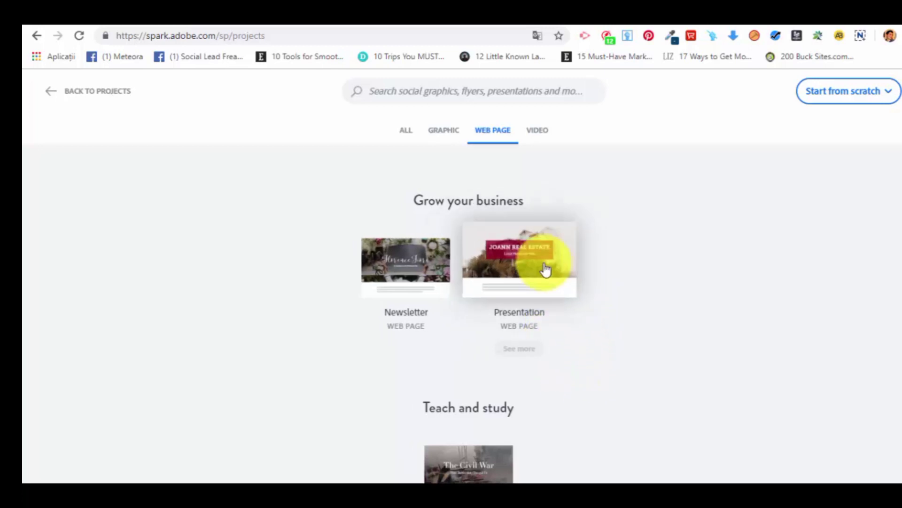
Start a web page from the Presentation template under "Grow your business" and apply the Vintage theme.
left_click(518, 276)
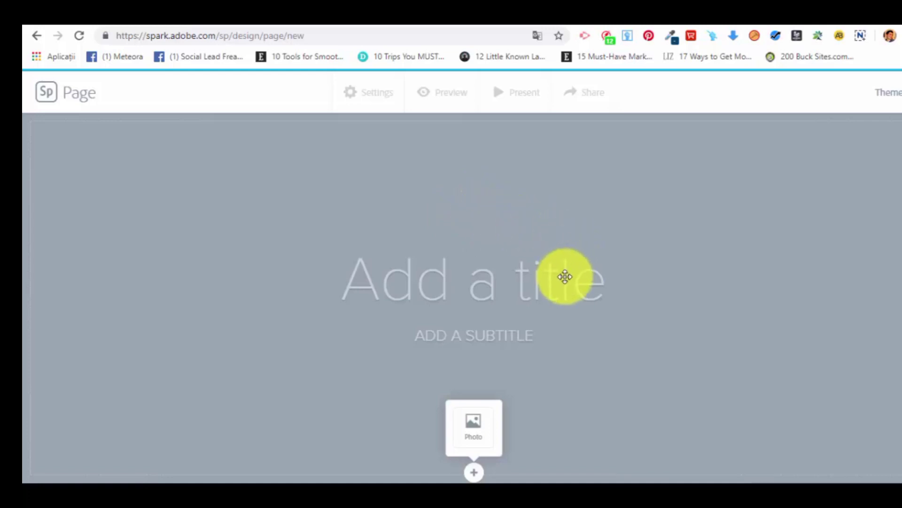
left_click(896, 93)
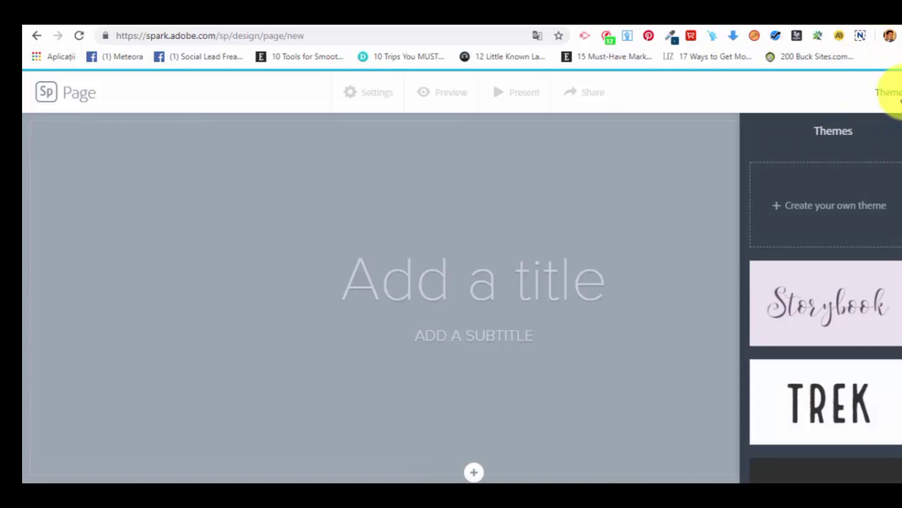
scroll(853, 186, "down", 3)
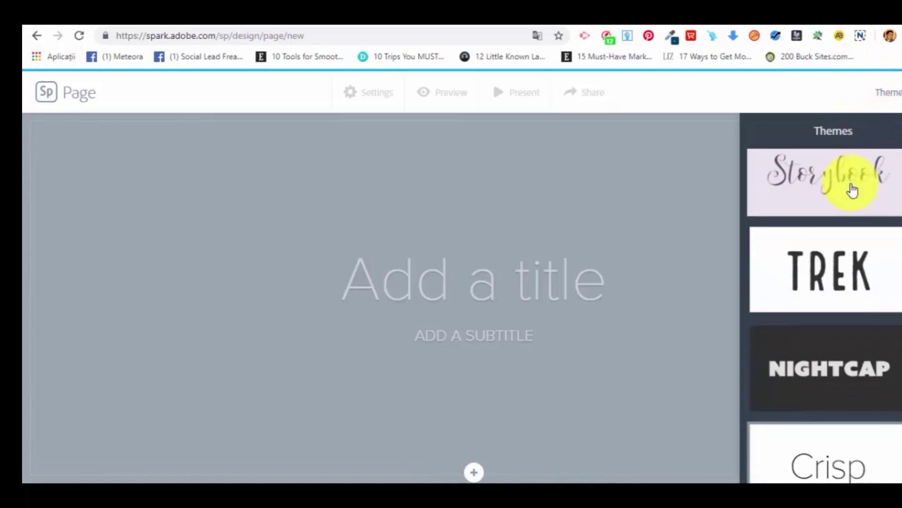
scroll(853, 193, "up", 3)
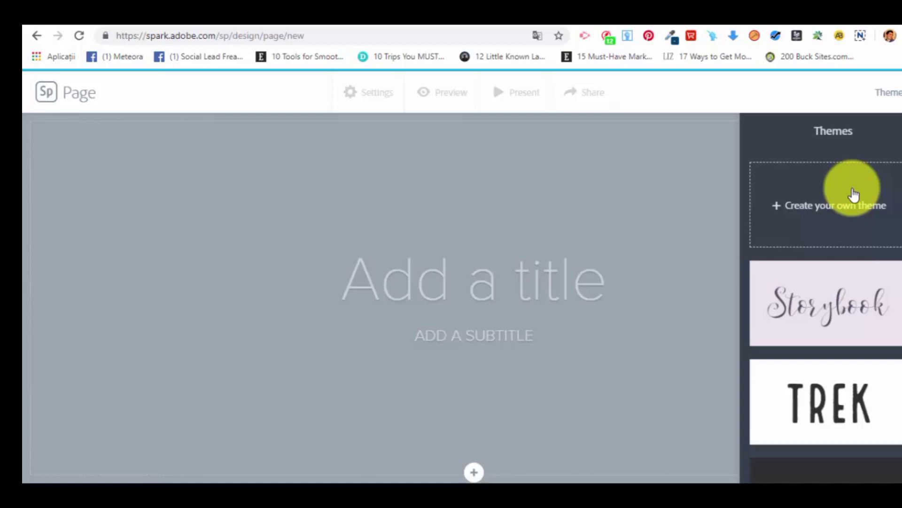
scroll(874, 261, "down", 10)
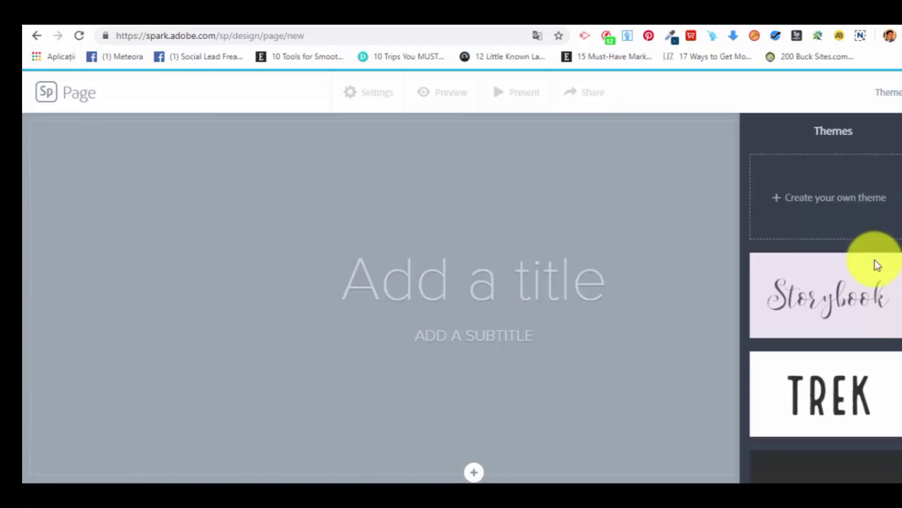
left_click(868, 305)
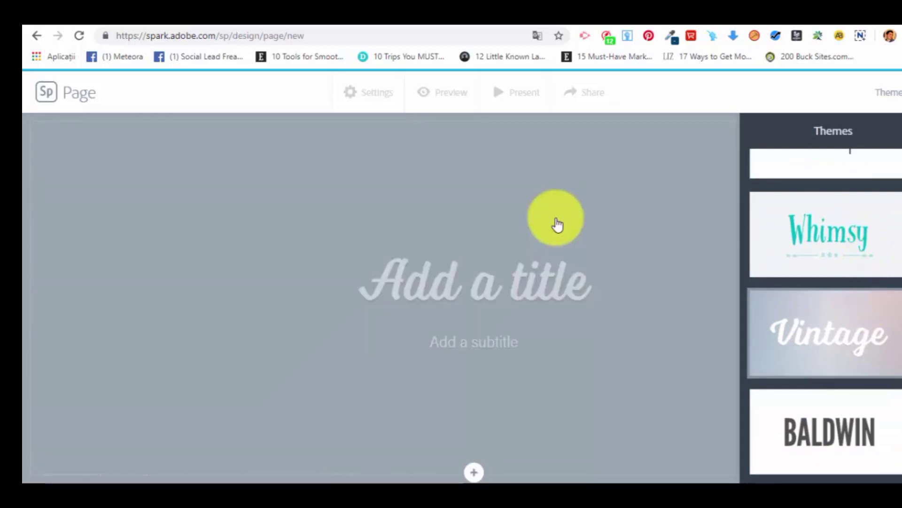
Enter "Example" as the page title and "Subexample" as the subtitle.
left_click(481, 283)
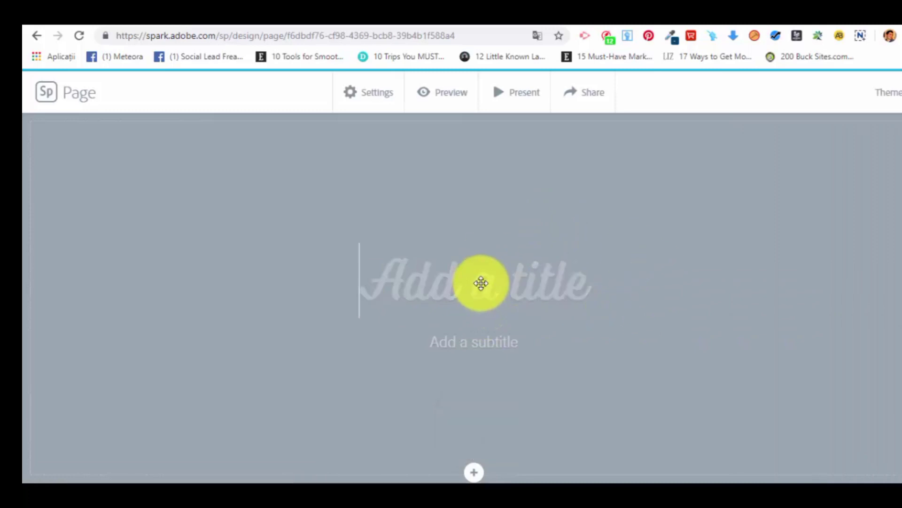
type("Exa")
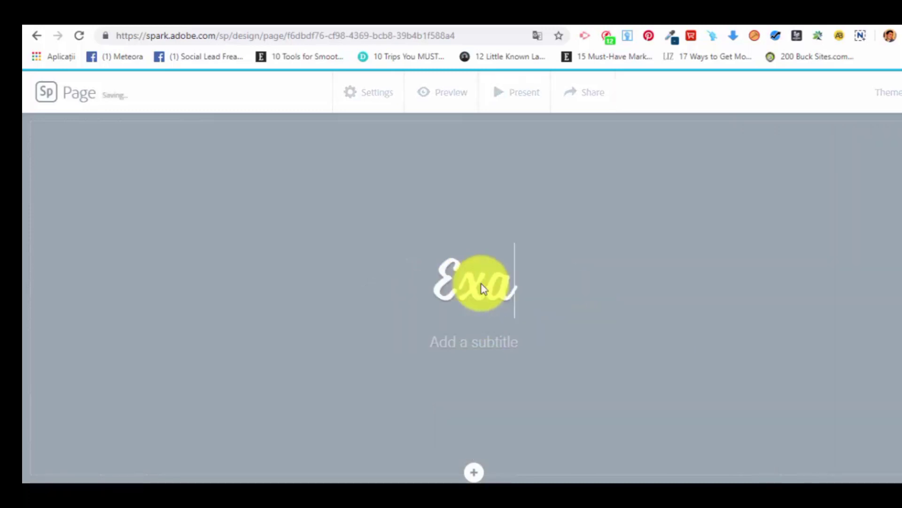
type("mple")
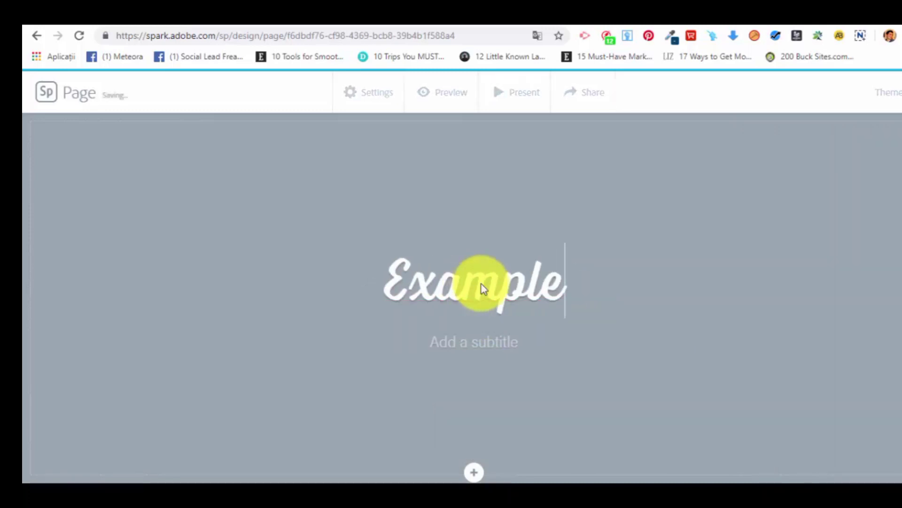
key("alt+f")
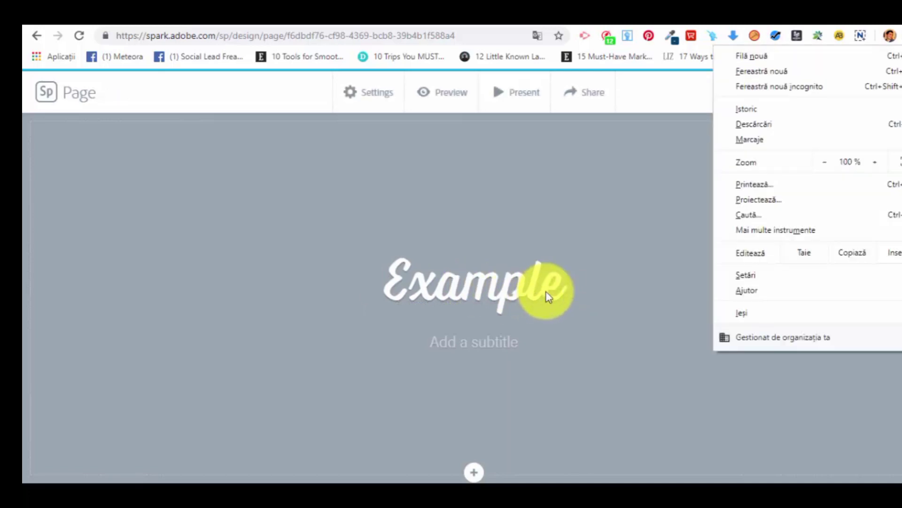
left_click(567, 288)
left_click(497, 341)
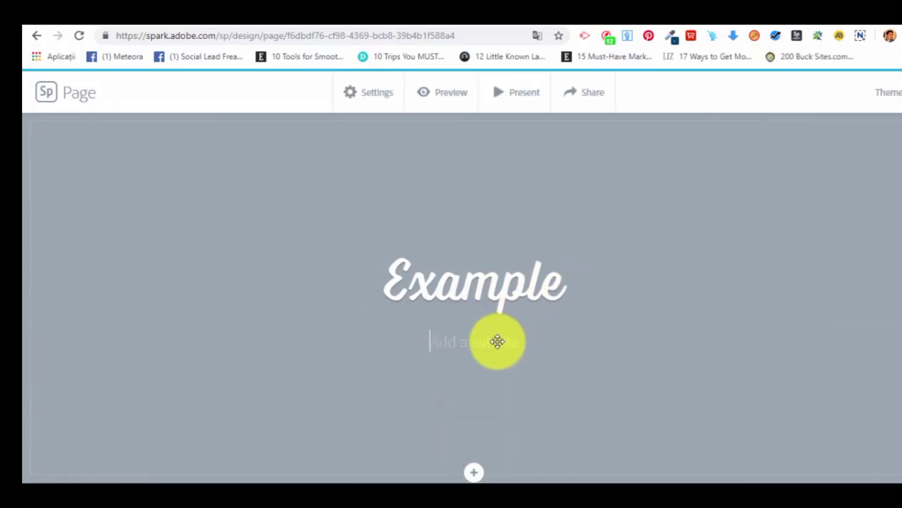
type("ubexample")
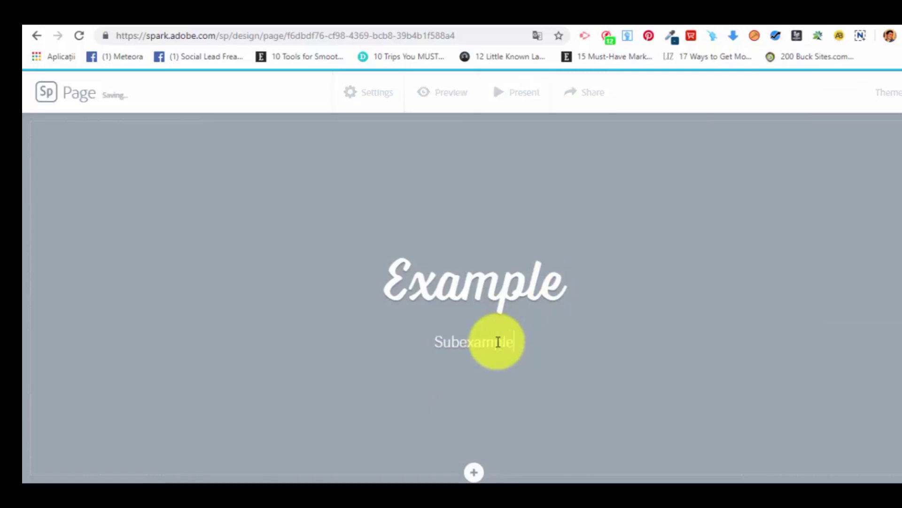
left_click(586, 252)
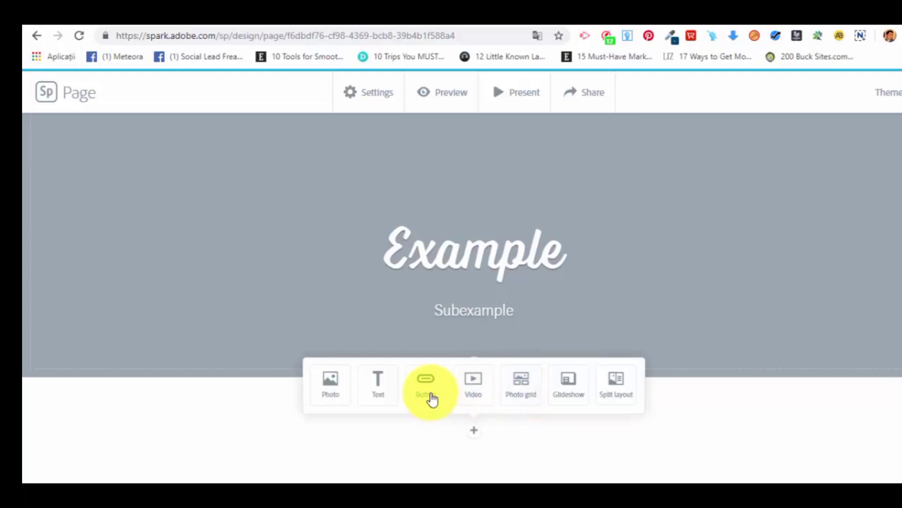
Add a photo grid below the title section and search the free photos for "office".
left_click(526, 382)
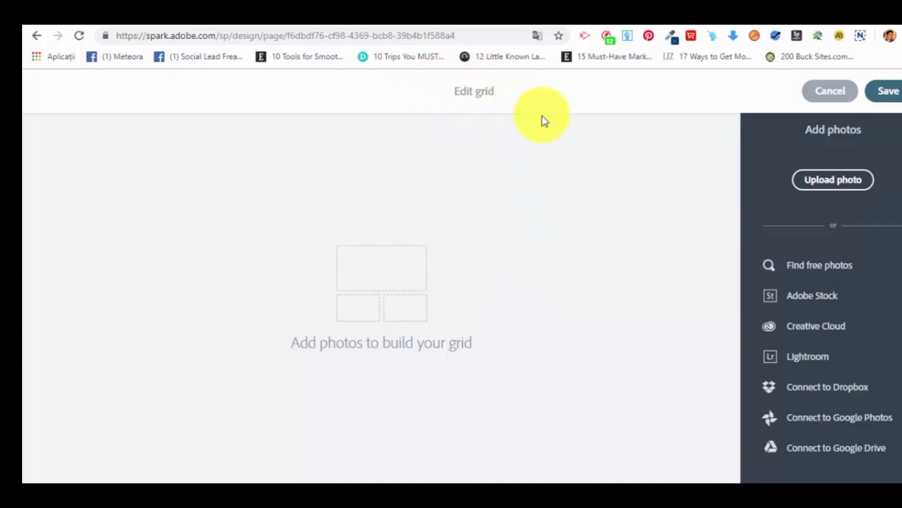
left_click(836, 268)
type("q")
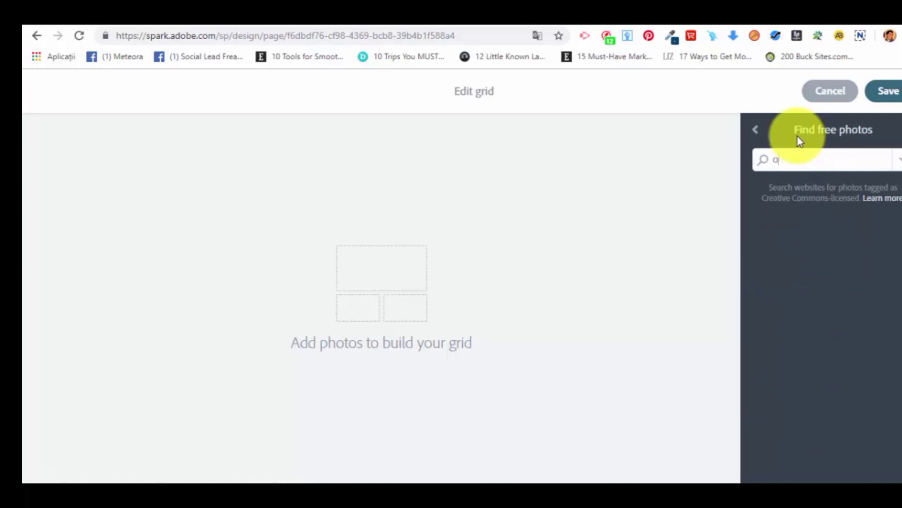
type("ffice")
key("Return")
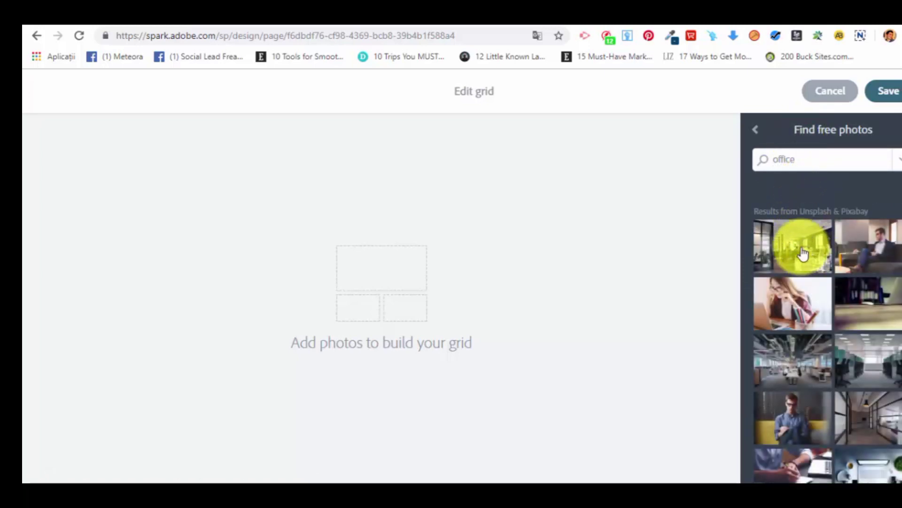
Fill the grid with the open-plan office, man on the couch, woman biting a pencil and laptop-on-desk photos.
left_click(867, 252)
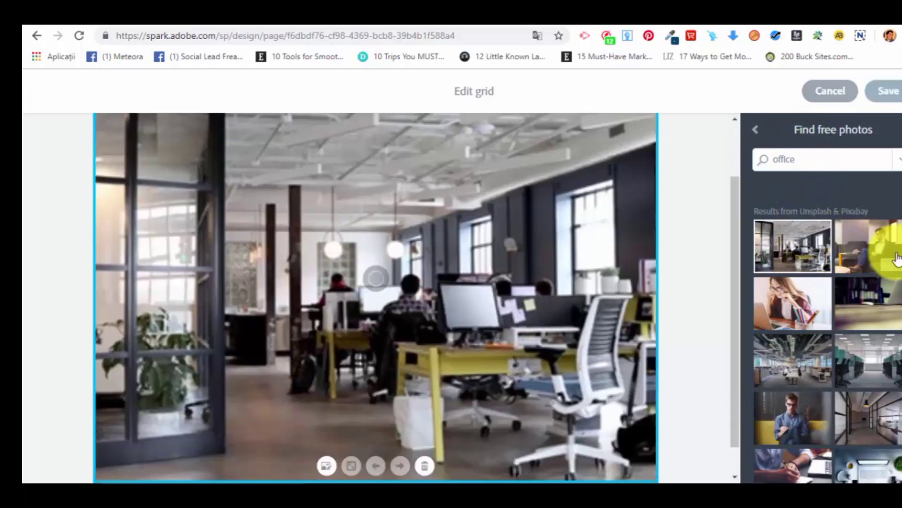
left_click(790, 306)
left_click(867, 305)
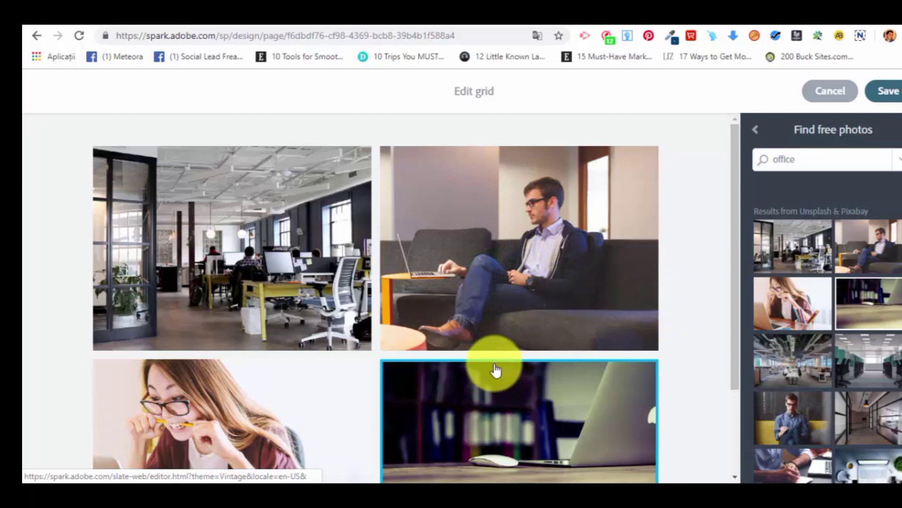
Enlarge the photo of the man on the couch to the full width of the grid.
left_click(436, 259)
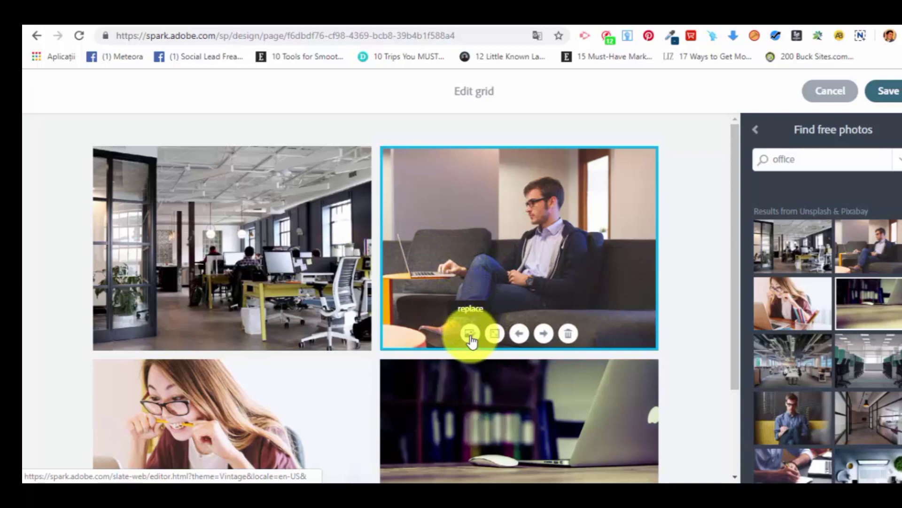
left_click(498, 341)
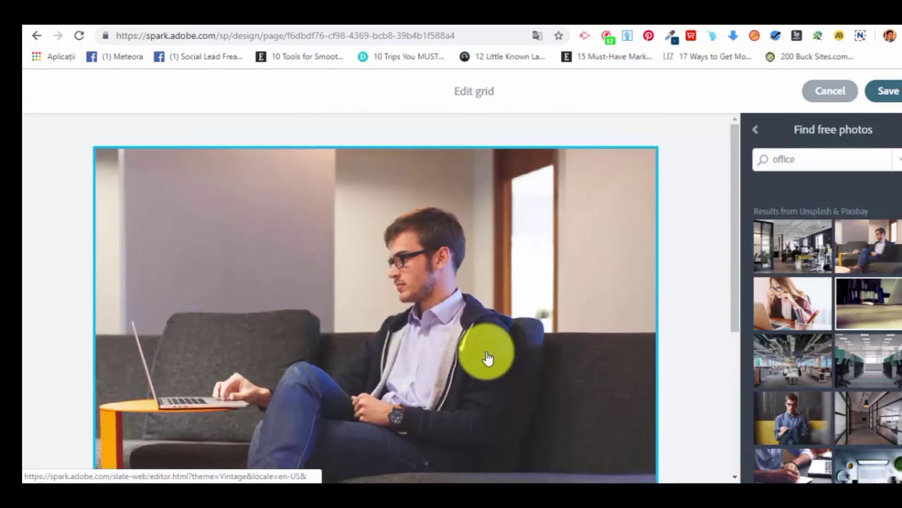
scroll(488, 358, "down", 5)
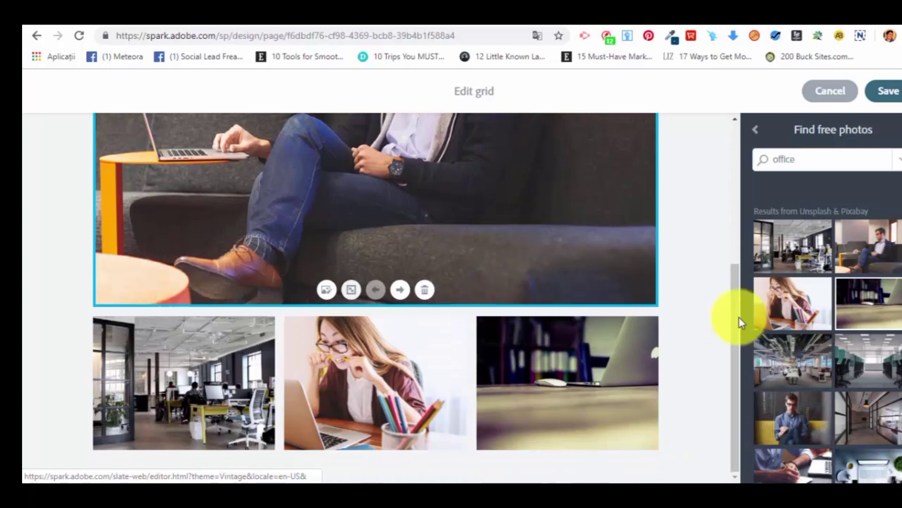
Add the photo of the man in a blue shirt on the yellow sofa to the grid.
left_click(831, 426)
scroll(554, 315, "up", 5)
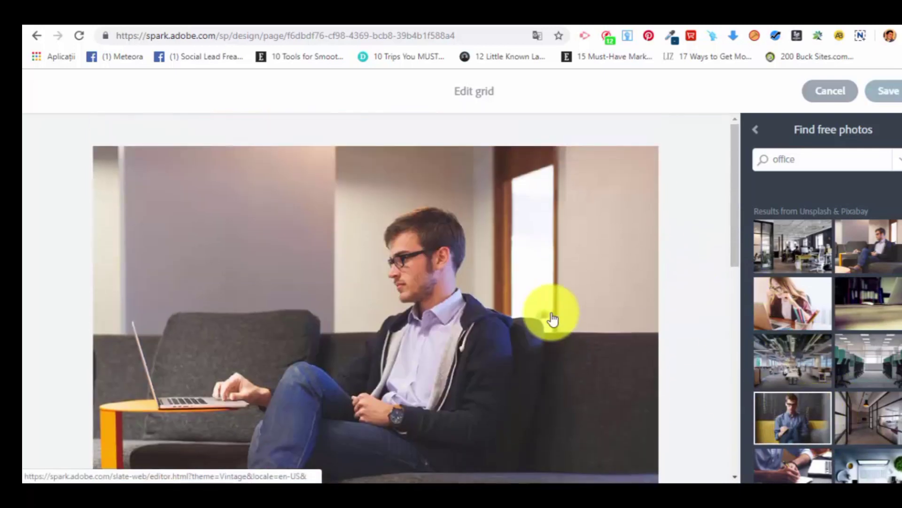
scroll(548, 318, "down", 10)
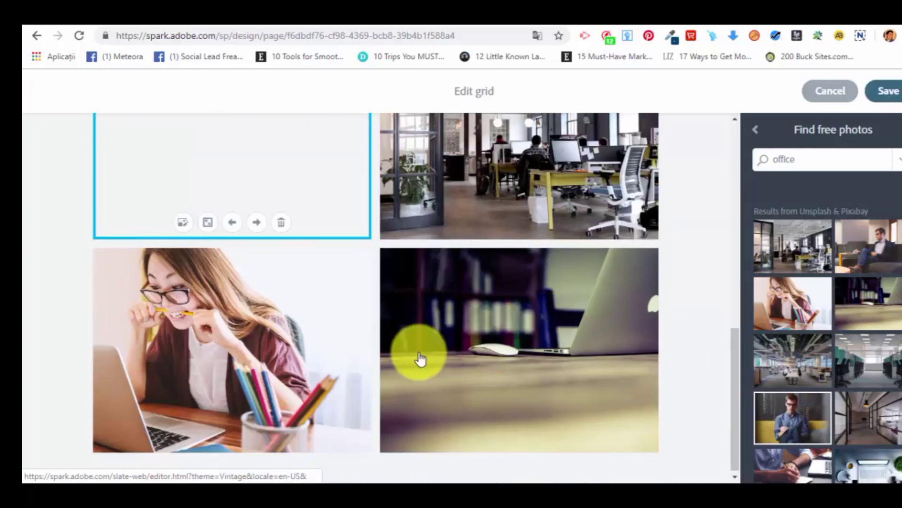
scroll(329, 292, "up", 8)
scroll(421, 317, "down", 6)
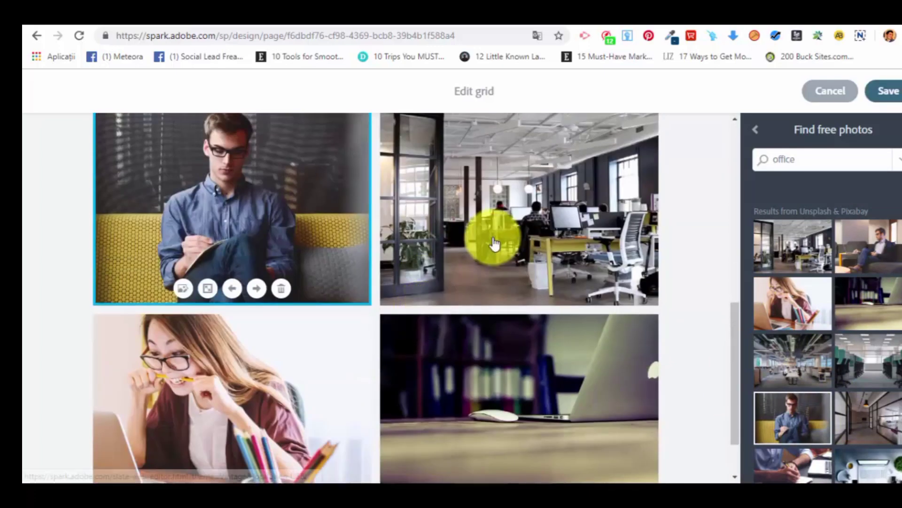
scroll(492, 282, "up", 4)
Enlarge the open-plan office photo with yellow desks to the full width of the grid.
left_click(493, 322)
scroll(494, 322, "down", 3)
left_click(469, 268)
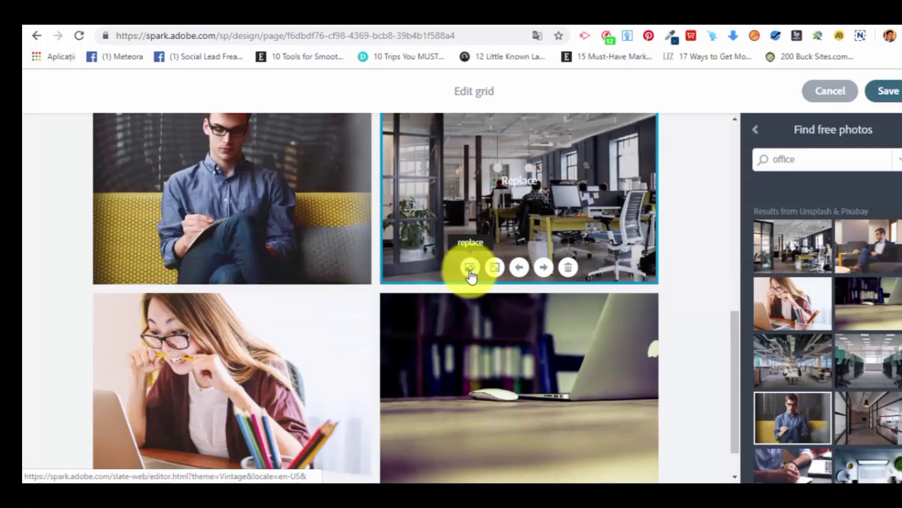
left_click(494, 267)
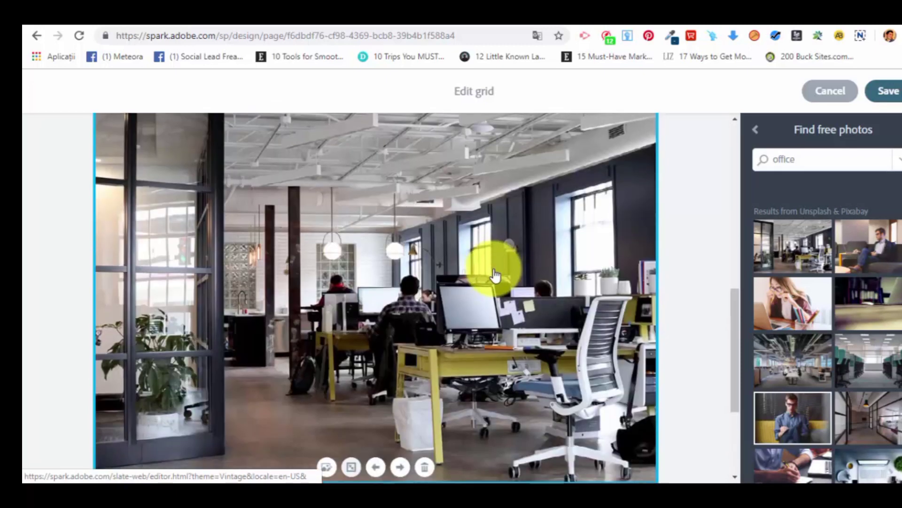
Check the arrangement of the photos in the grid and save the grid to the page.
scroll(564, 362, "up", 5)
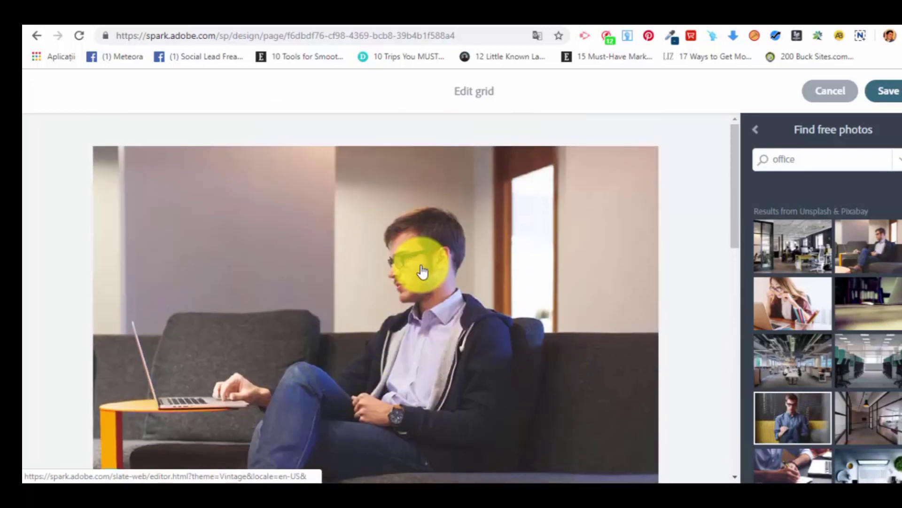
scroll(425, 275, "down", 3)
scroll(426, 277, "down", 6)
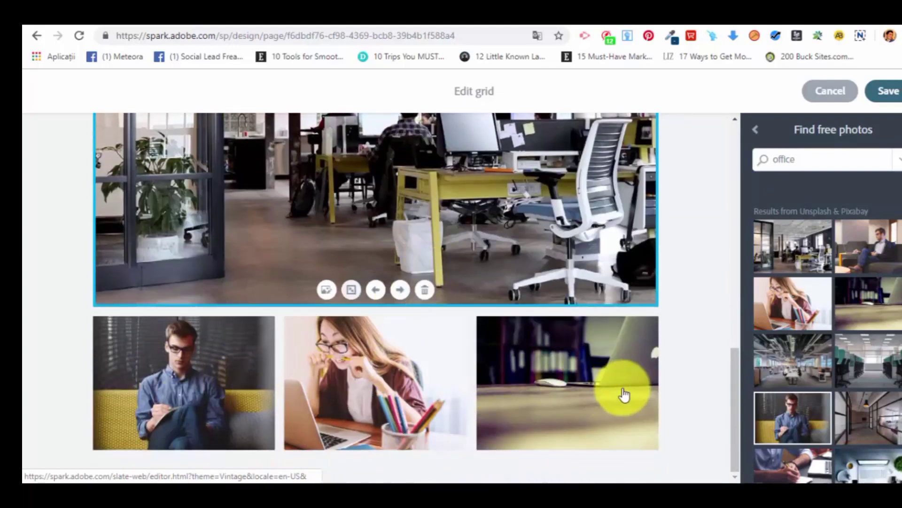
scroll(606, 388, "up", 5)
scroll(568, 379, "up", 6)
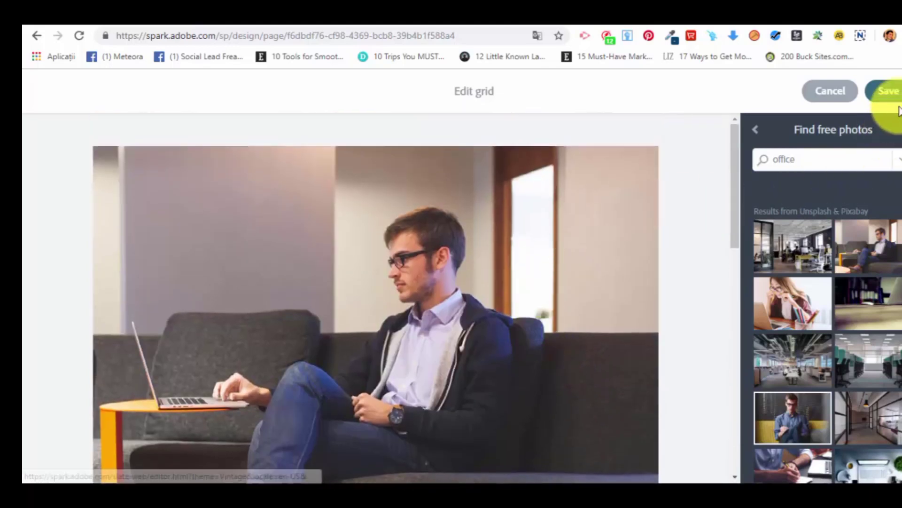
left_click(888, 91)
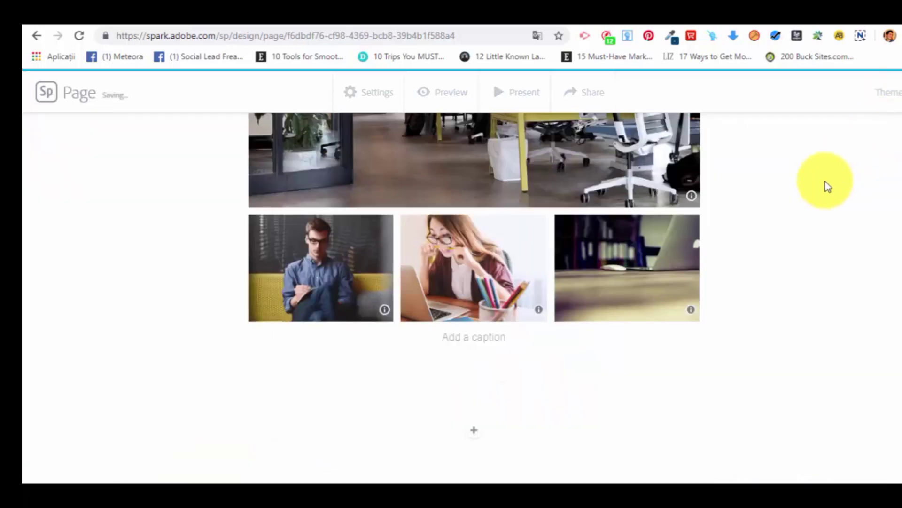
Look over the page with its photo grid, examine the embedded video option and leave without adding a link.
scroll(825, 192, "up", 5)
scroll(820, 208, "up", 10)
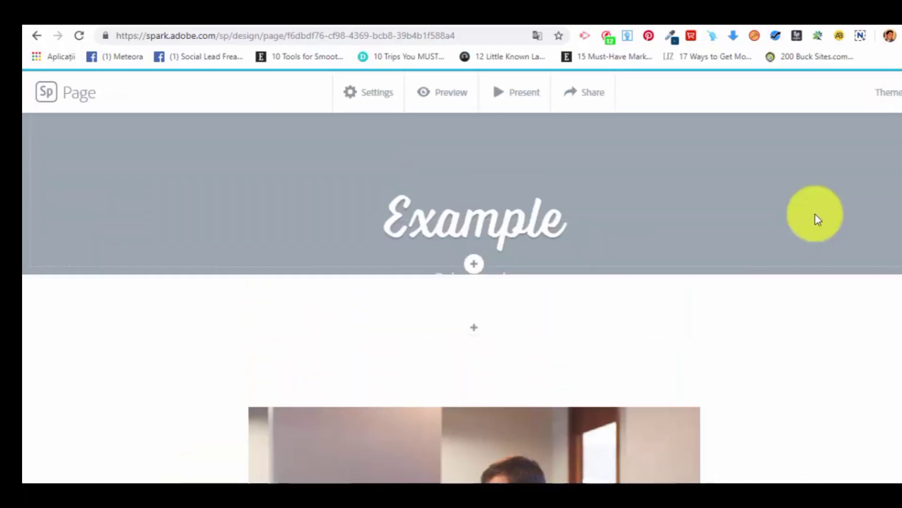
scroll(664, 232, "down", 8)
scroll(506, 389, "down", 10)
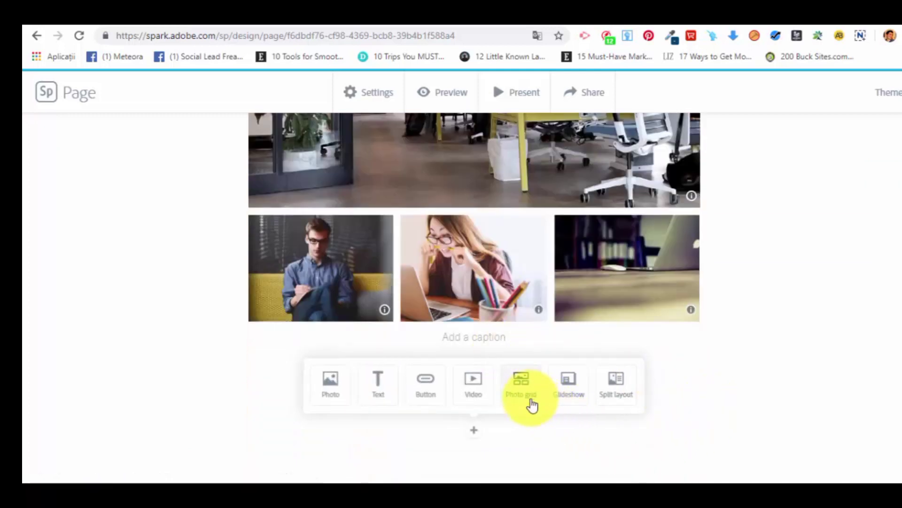
left_click(476, 382)
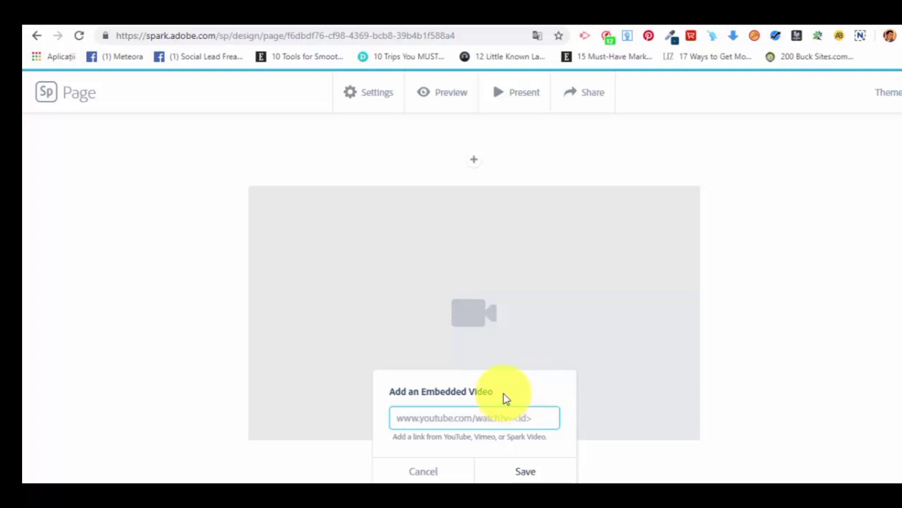
left_click(436, 472)
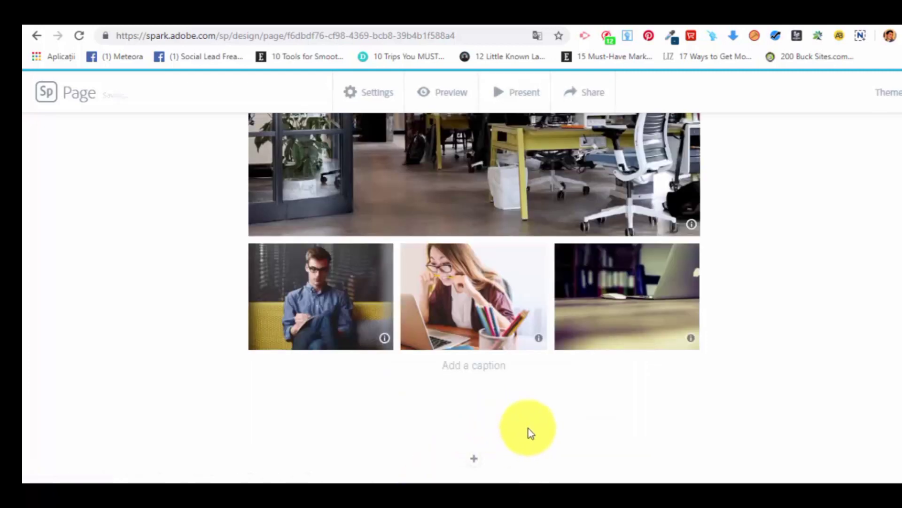
Add a glideshow below the grid with the man on the couch, laptop-on-desk and green-ceiling office photos, and save it.
left_click(474, 458)
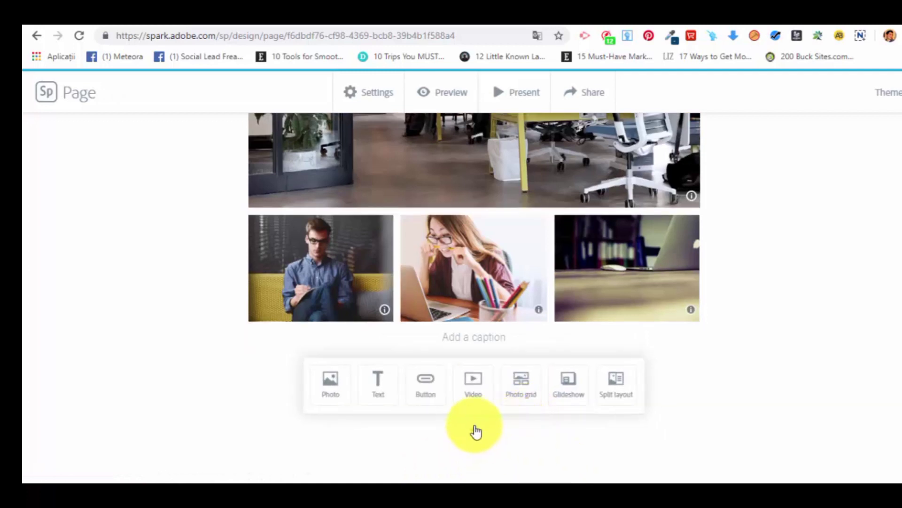
left_click(570, 384)
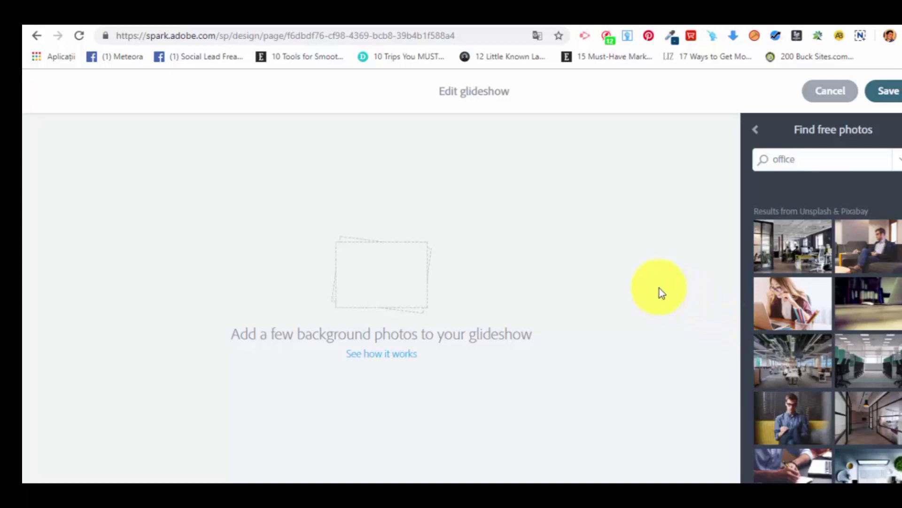
left_click(875, 256)
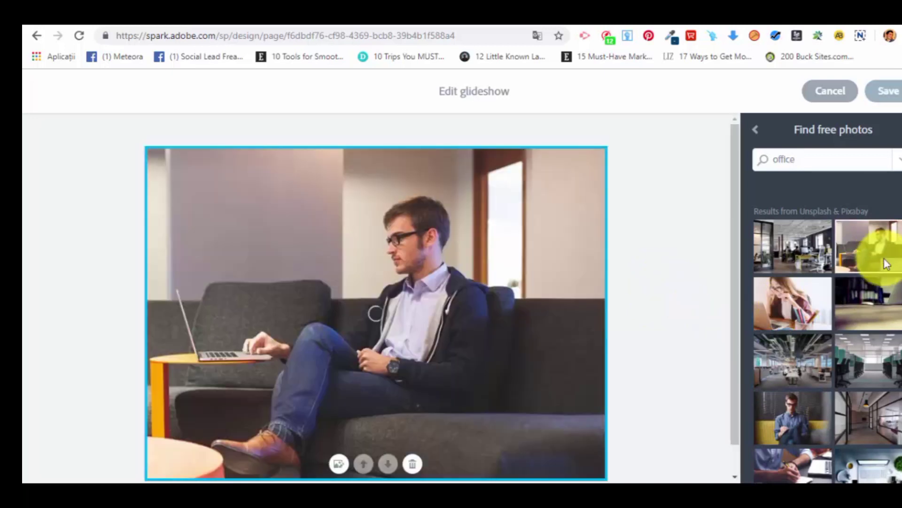
left_click(886, 310)
left_click(795, 369)
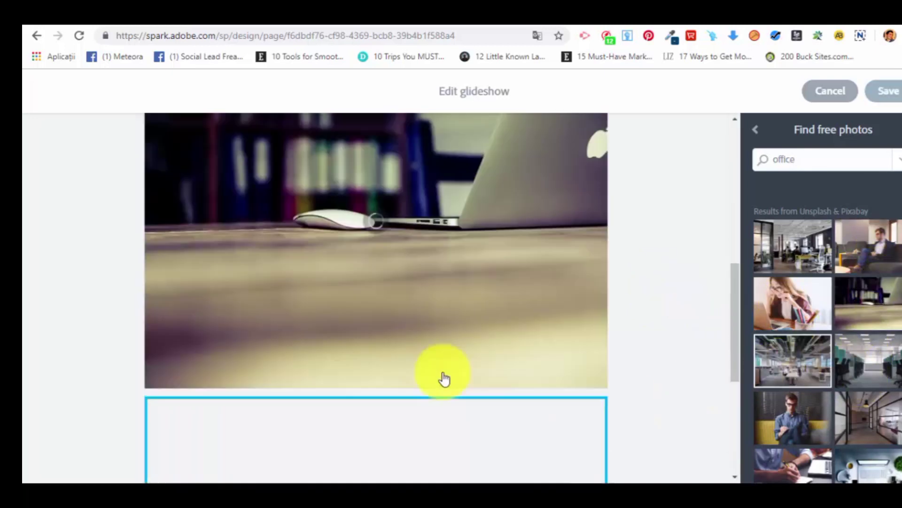
scroll(410, 238, "up", 10)
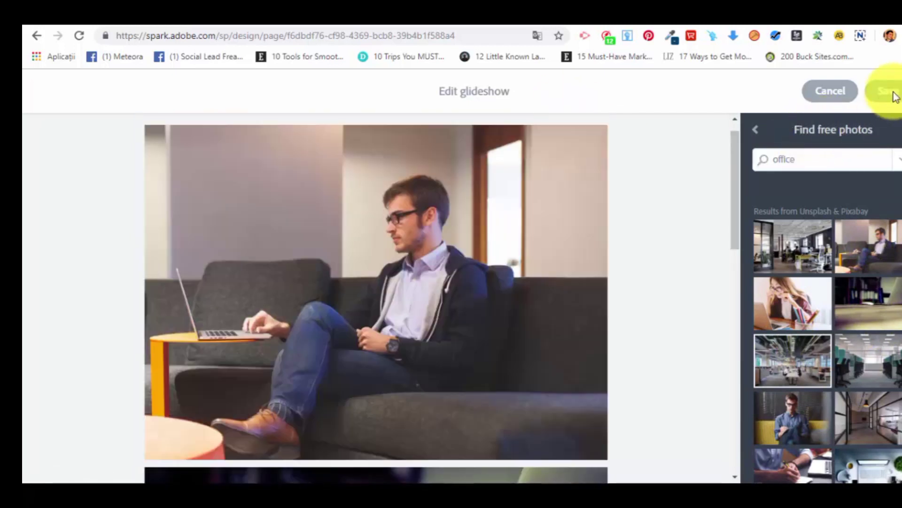
left_click(890, 93)
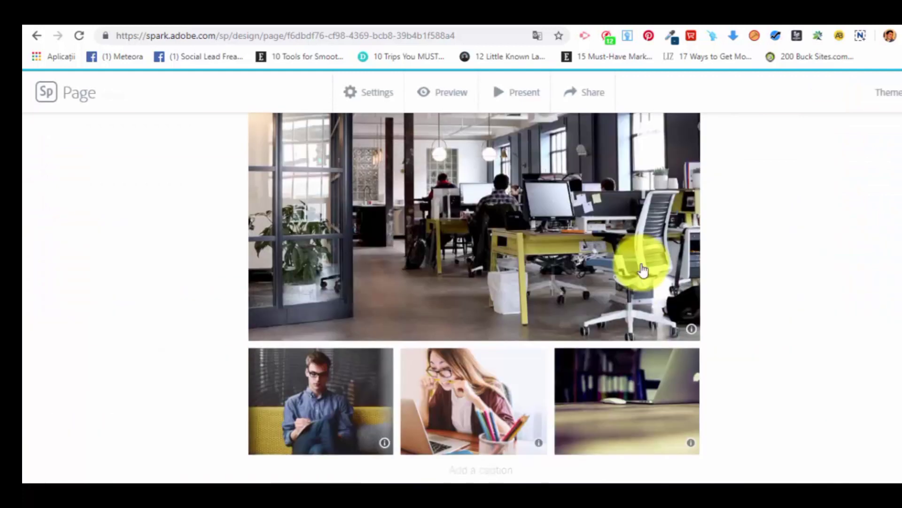
scroll(699, 319, "down", 10)
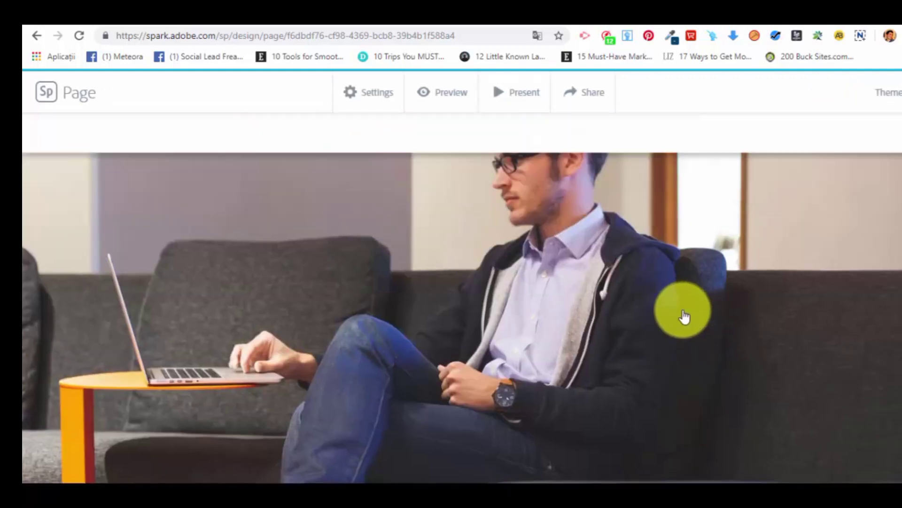
Look over how the couch and laptop-on-desk photos change in the glideshow on the page.
scroll(680, 316, "down", 10)
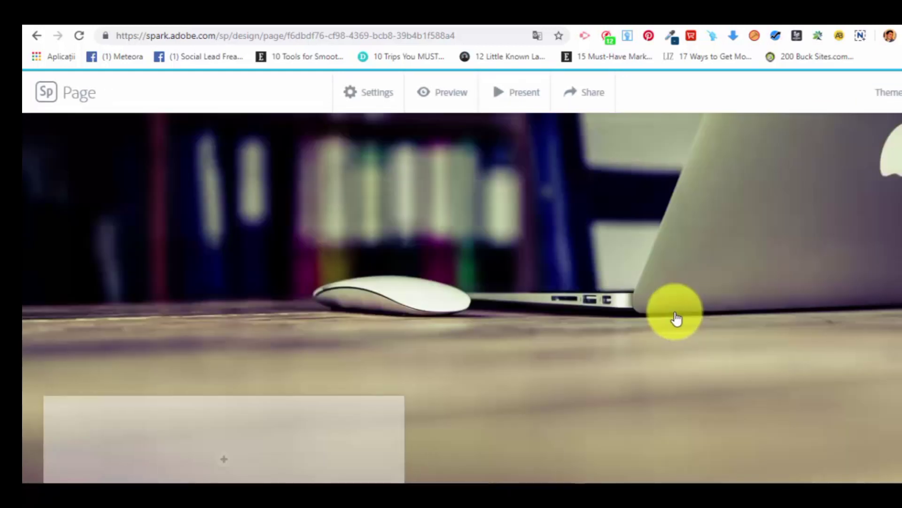
scroll(673, 317, "down", 5)
scroll(672, 322, "up", 14)
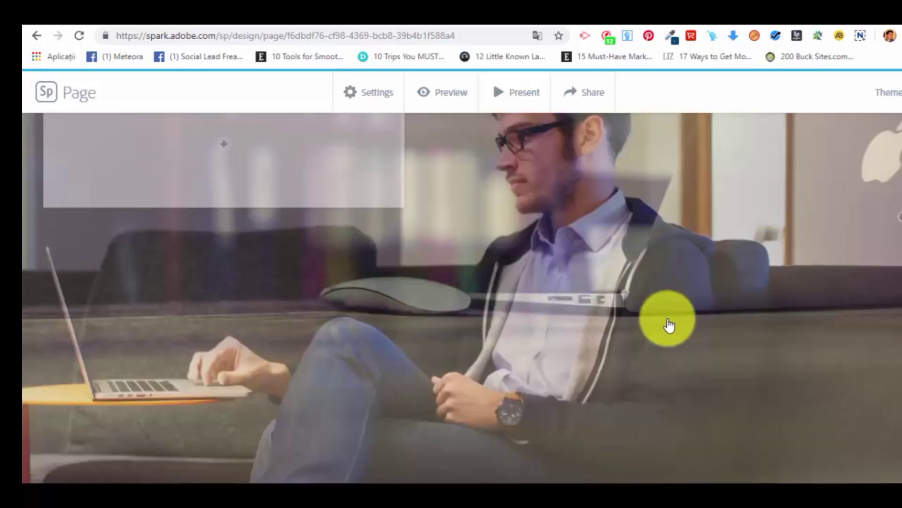
scroll(668, 324, "down", 10)
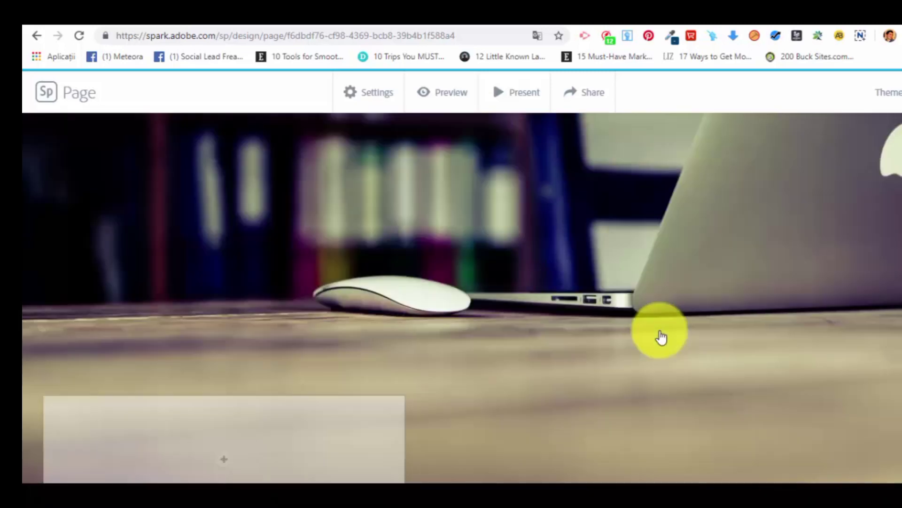
scroll(662, 337, "down", 5)
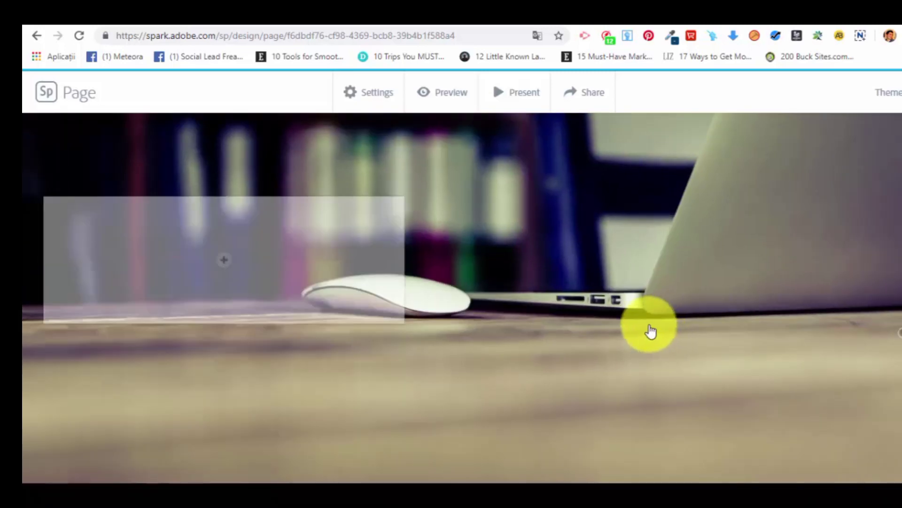
scroll(656, 333, "down", 5)
scroll(655, 329, "up", 5)
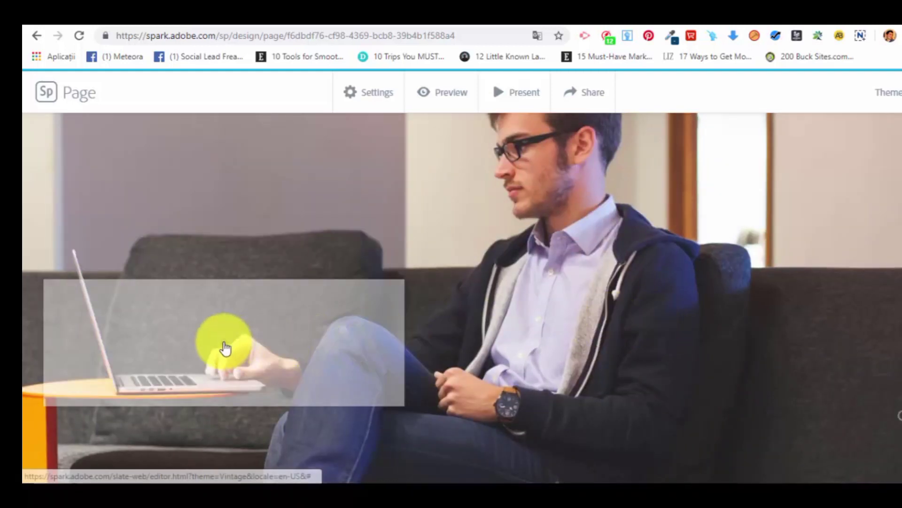
Add a centred "Buy Now" button linking to google.com in the glideshow's content box over the man on the couch.
left_click(225, 348)
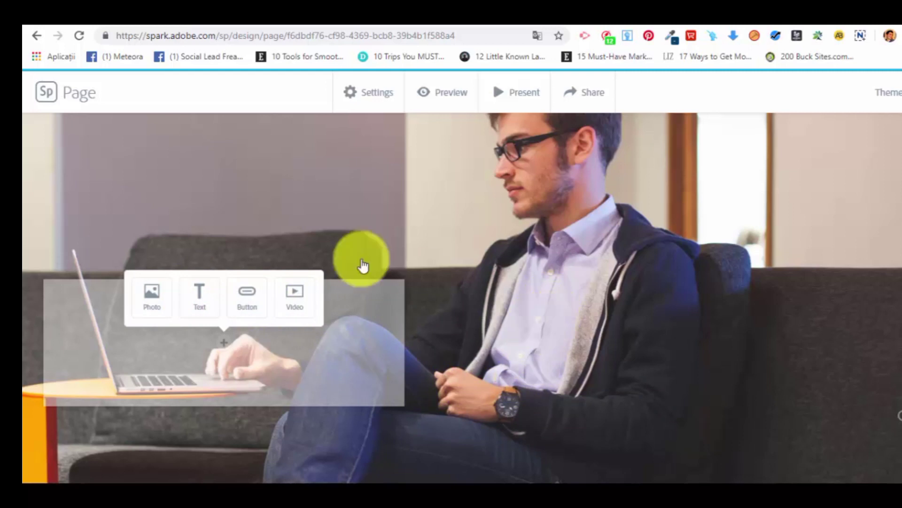
left_click(252, 296)
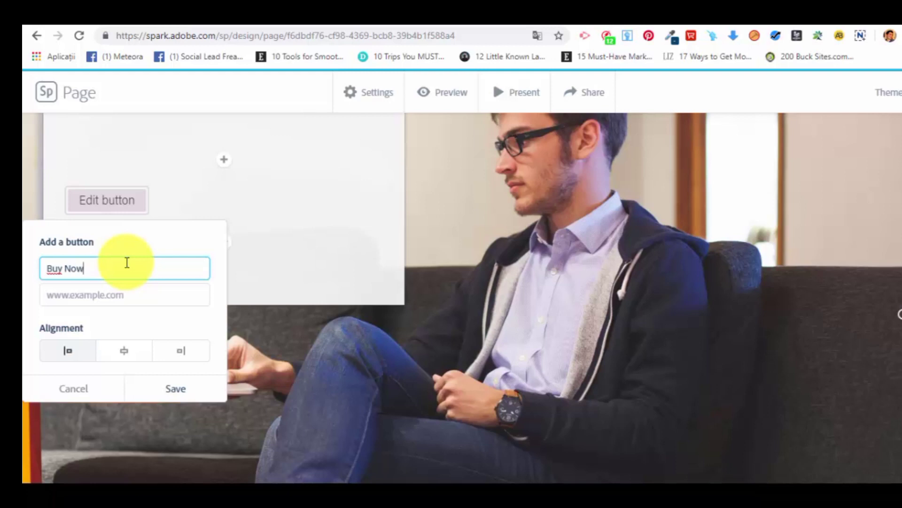
left_click(136, 290)
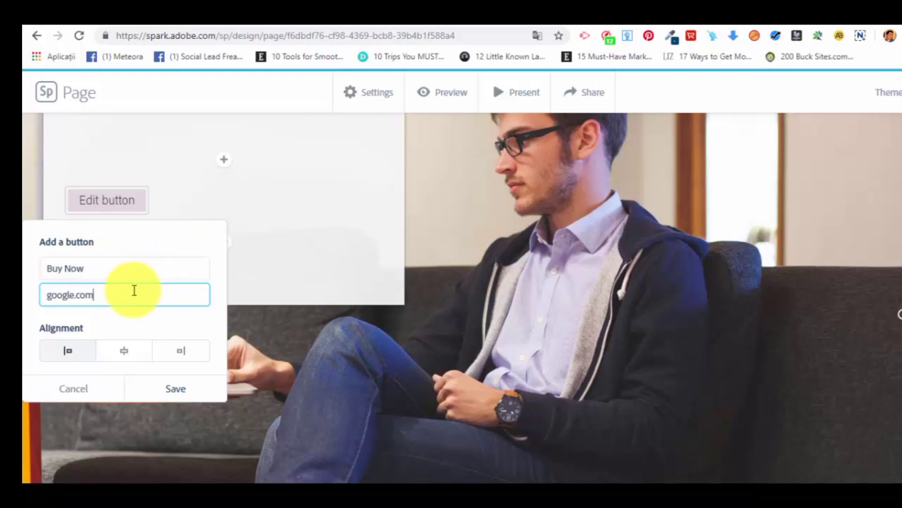
left_click(123, 353)
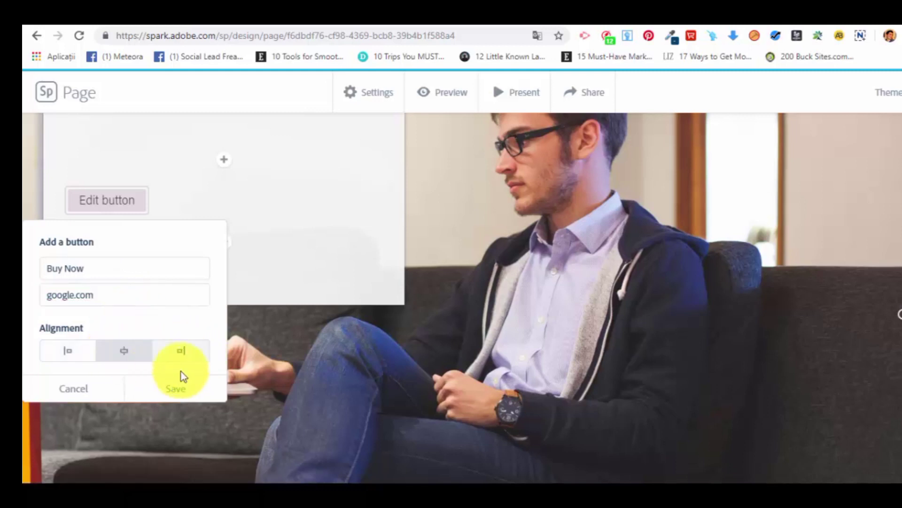
left_click(58, 350)
left_click(119, 351)
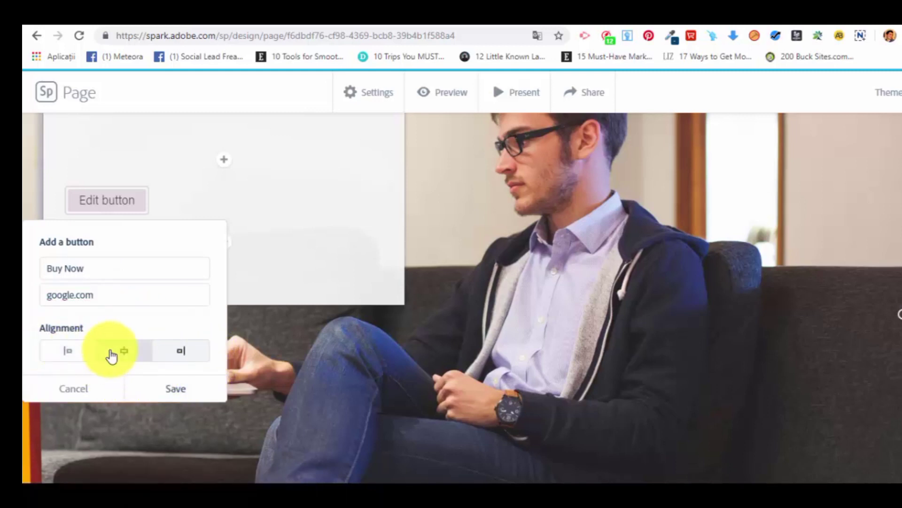
left_click(183, 389)
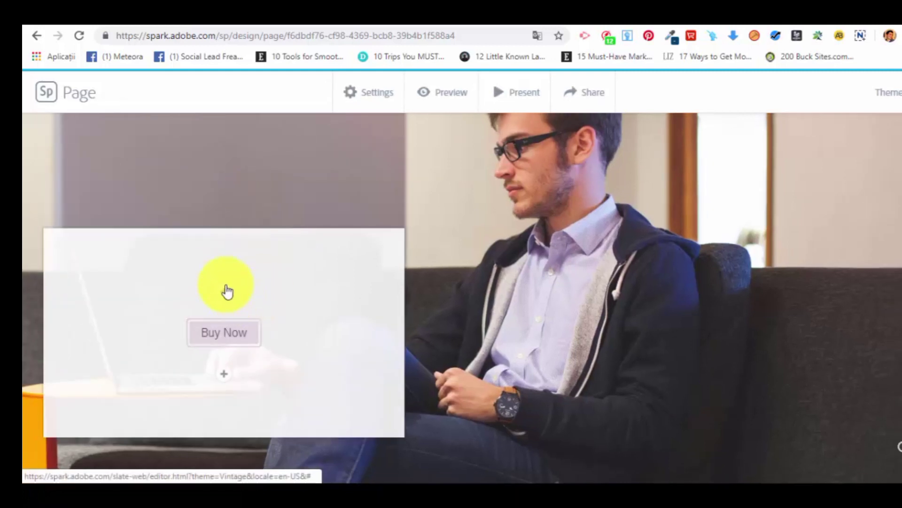
Examine the content options below the Buy Now button, then reopen the button's settings and save them as they are.
left_click(229, 376)
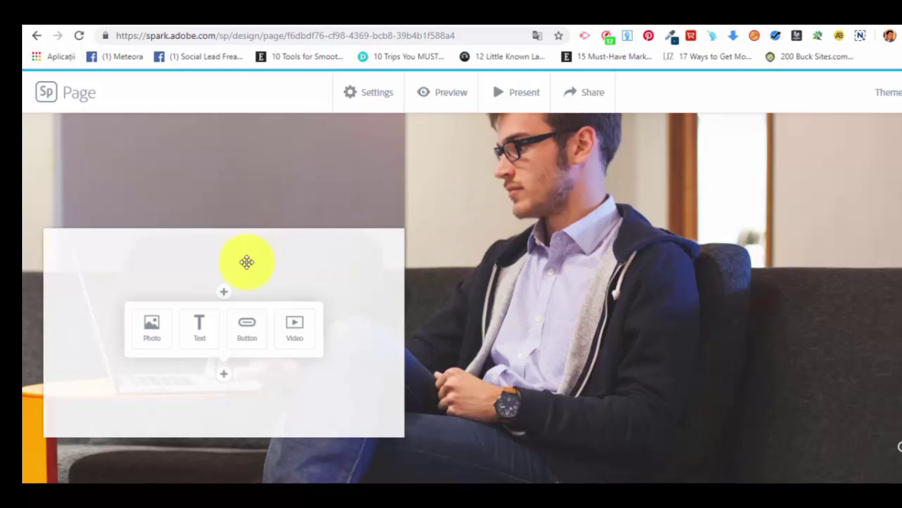
left_click(254, 326)
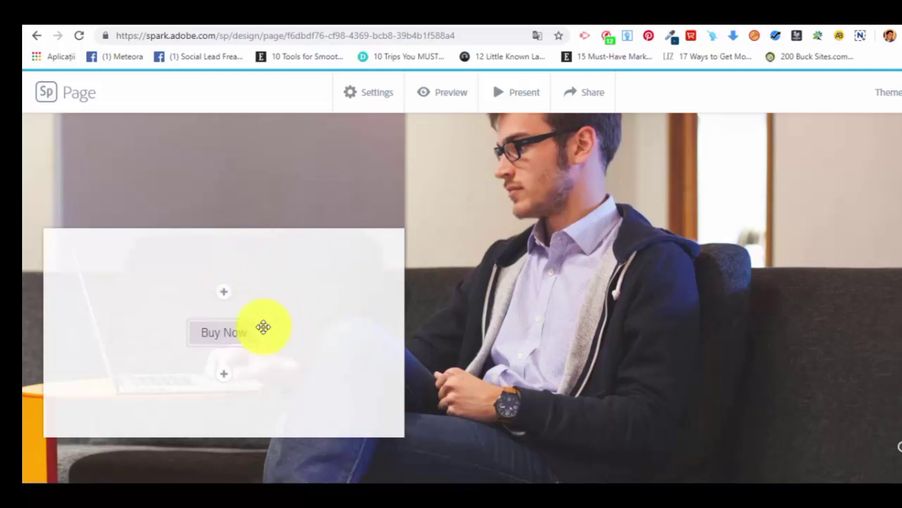
left_click(237, 332)
left_click(184, 278)
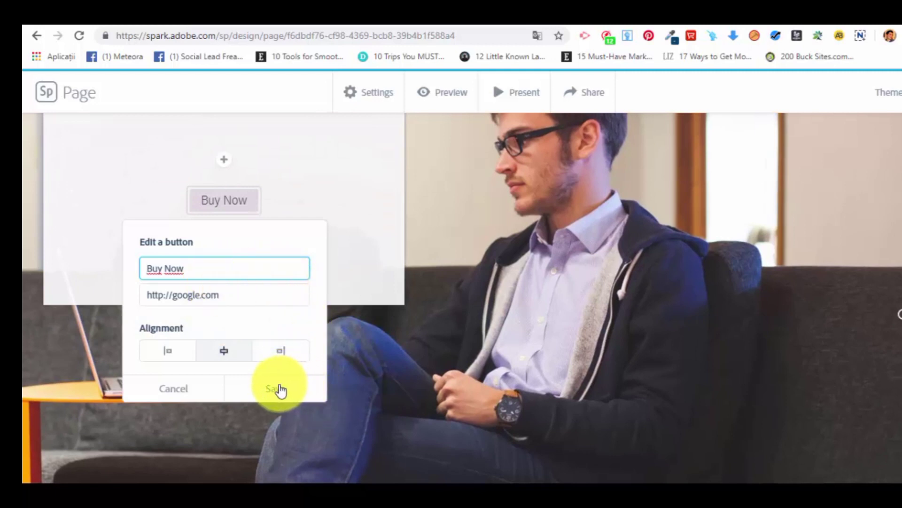
left_click(281, 391)
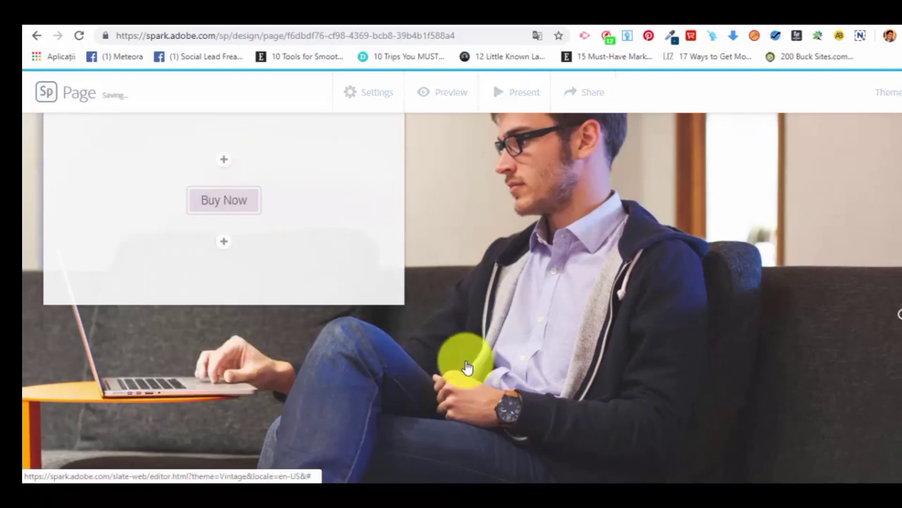
Add a split layout below the glideshow and fill its image half with the overhead desk photo with laptop, camera and mouse.
scroll(484, 227, "down", 5)
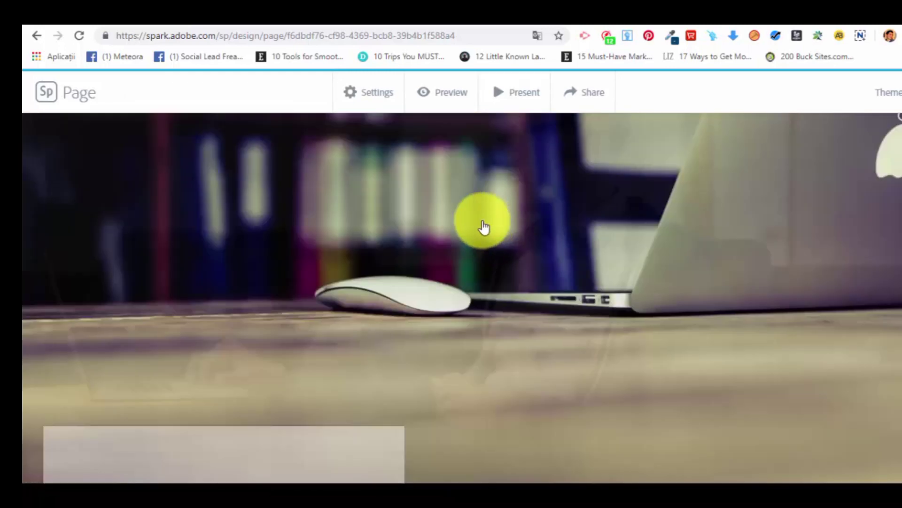
scroll(483, 228, "down", 3)
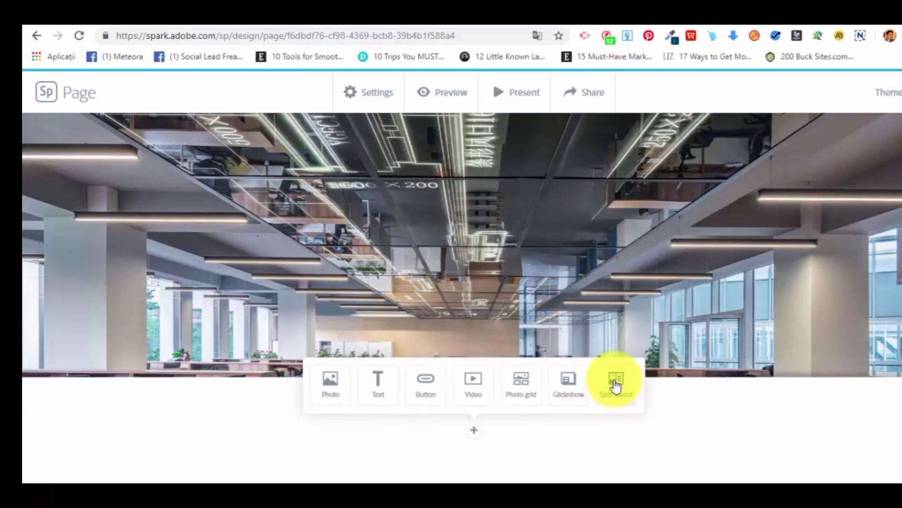
left_click(620, 388)
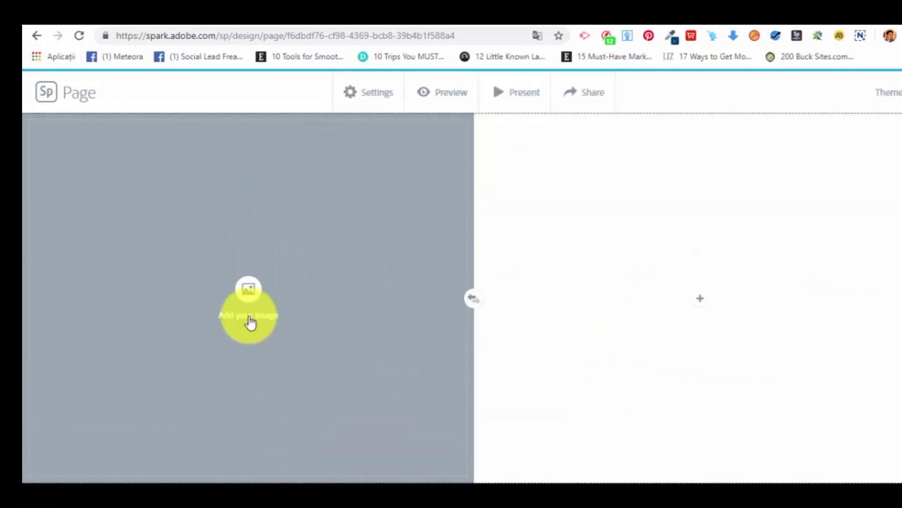
left_click(244, 288)
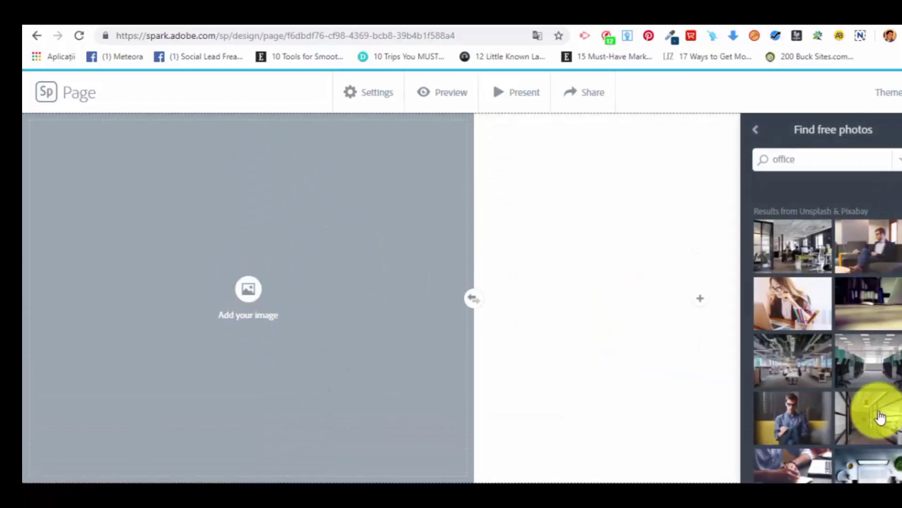
scroll(881, 414, "down", 1)
left_click(879, 333)
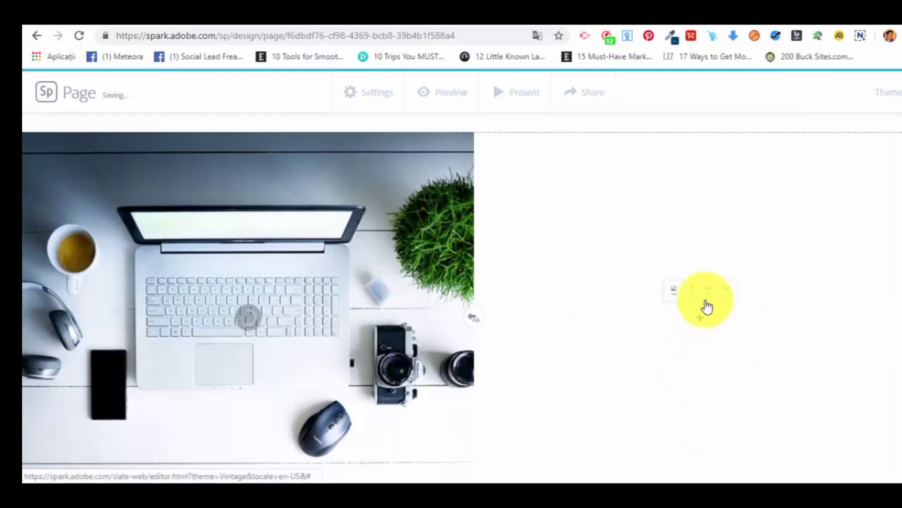
Add the text "testing 1" to the empty half of the split layout.
left_click(703, 305)
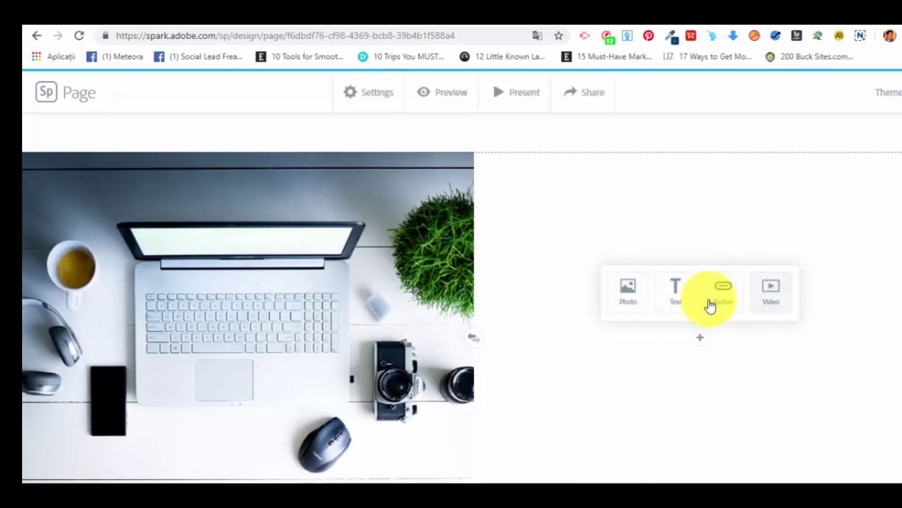
left_click(683, 295)
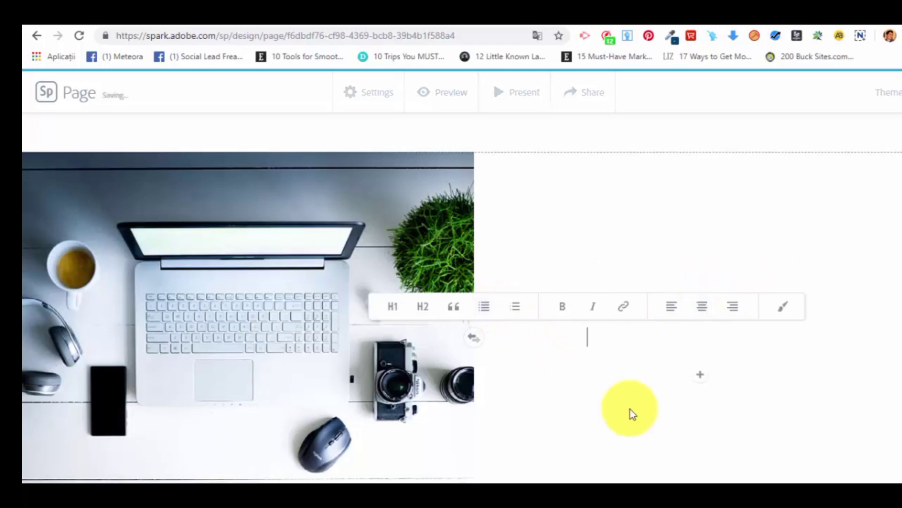
type("df")
left_click_drag(606, 336, 580, 325)
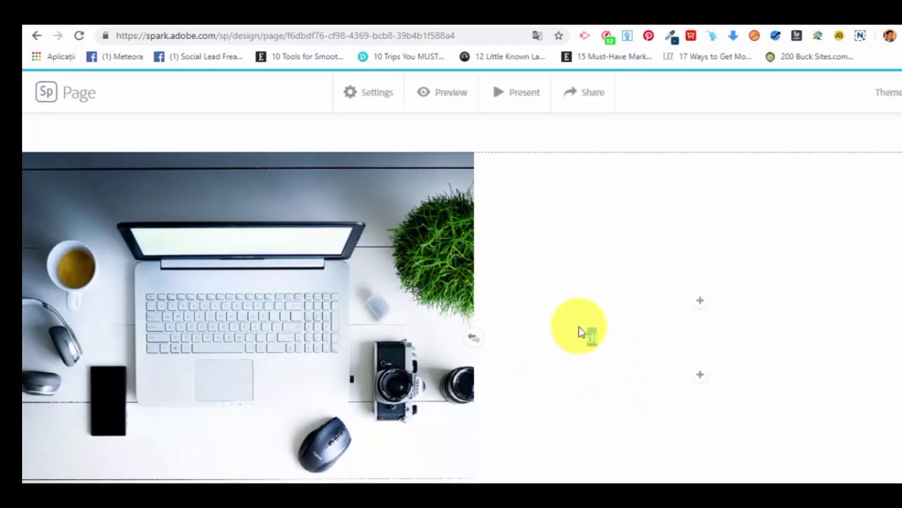
type("t")
key("BackSpace")
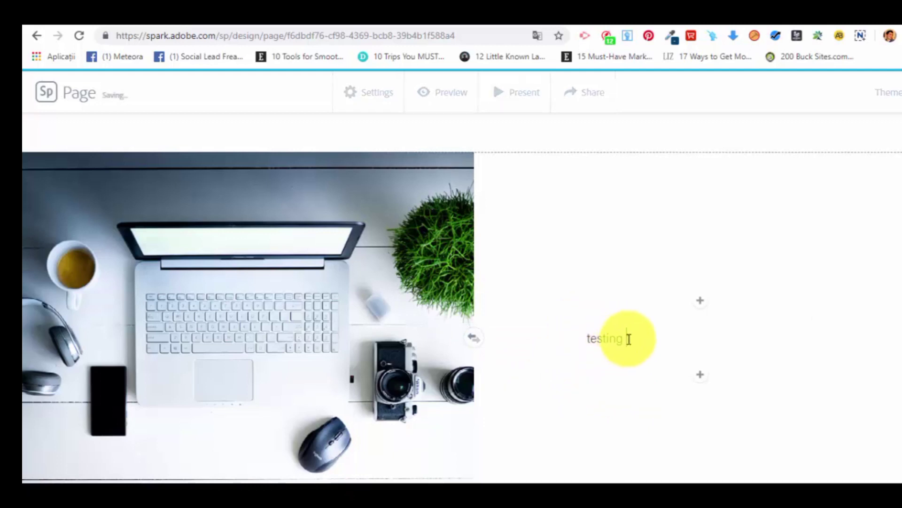
Centre and bold the split layout's text and capitalise it to read "Testing 1".
left_click_drag(622, 339, 580, 336)
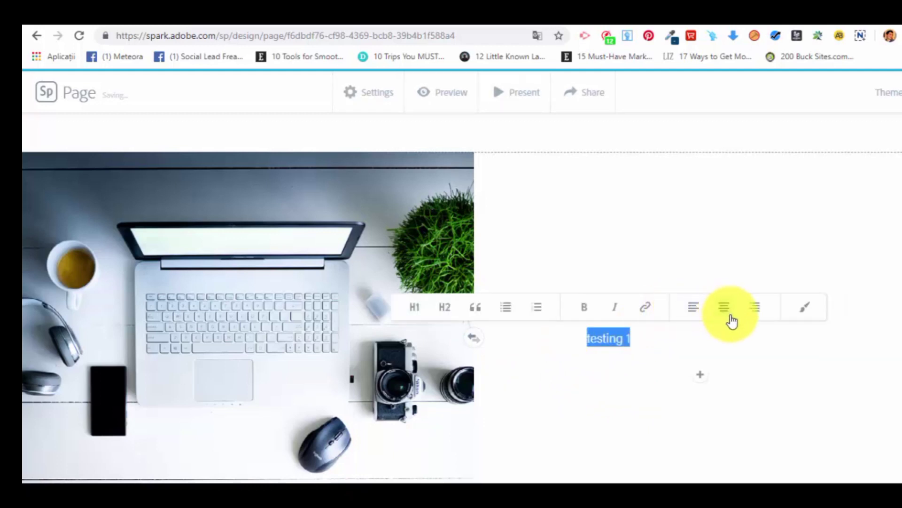
left_click(730, 316)
left_click(583, 307)
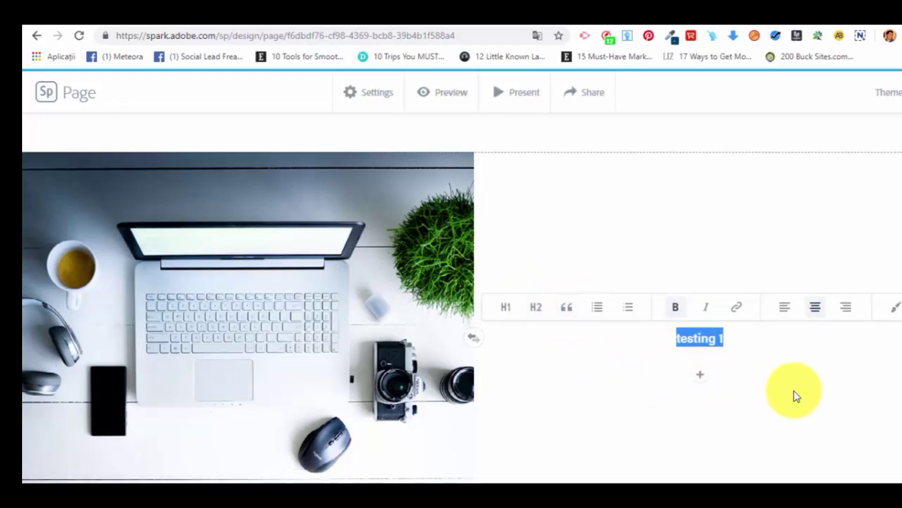
left_click(750, 346)
left_click(681, 339)
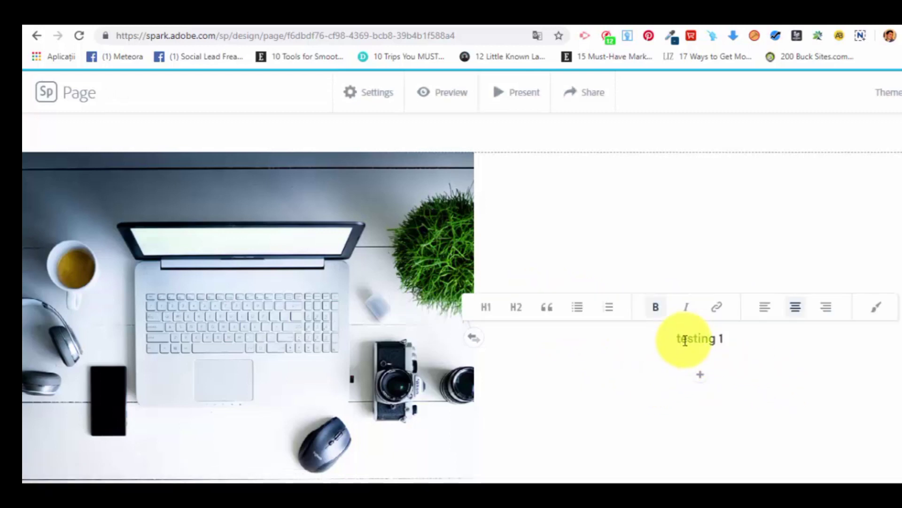
key("BackSpace")
left_click(845, 369)
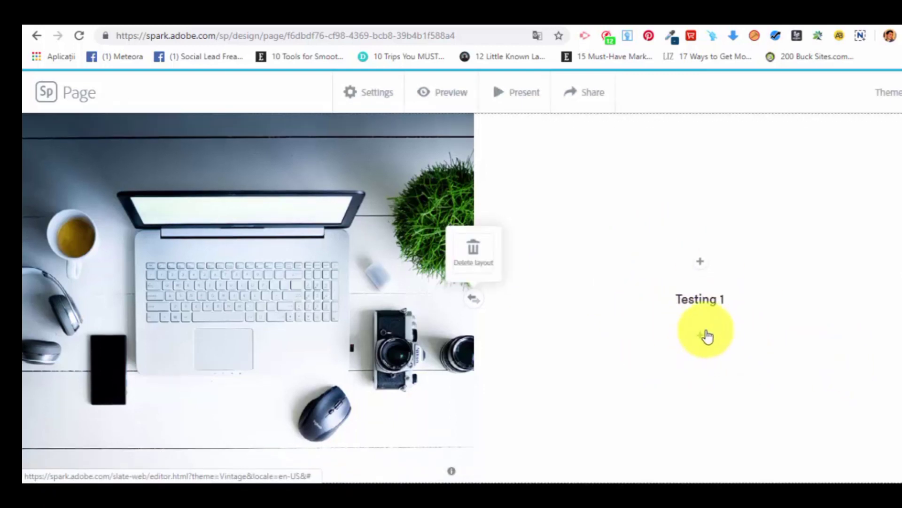
Swap the halves of the split layout so the text is on the left and the laptop photo on the right.
scroll(707, 334, "up", 4)
scroll(702, 325, "down", 4)
scroll(512, 245, "down", 1)
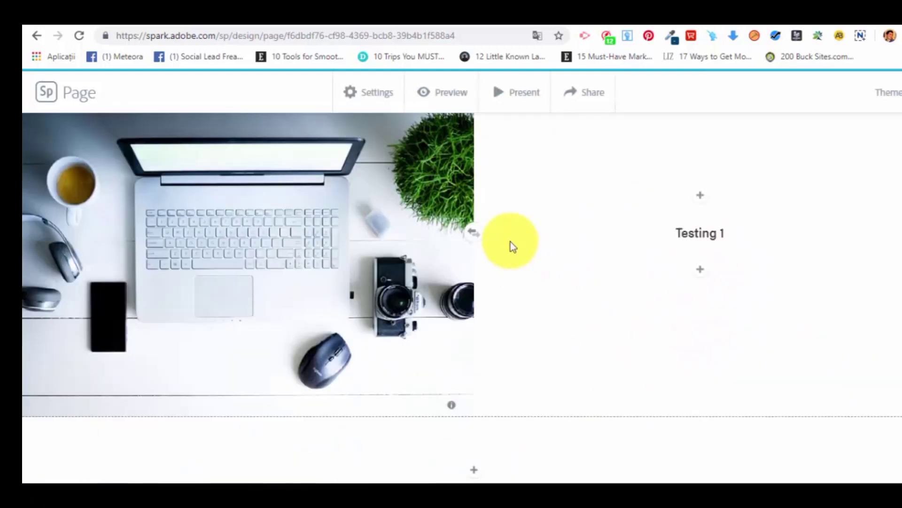
left_click(474, 234)
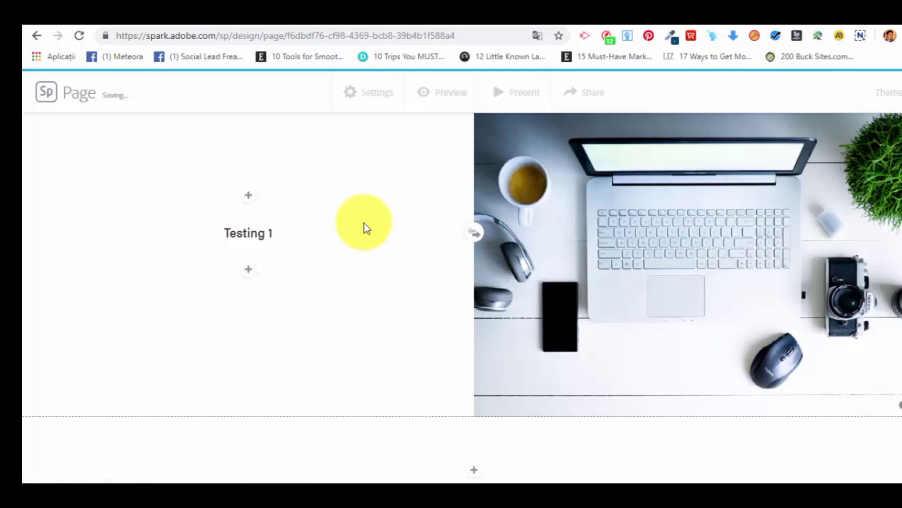
scroll(437, 241, "up", 3)
scroll(441, 245, "down", 3)
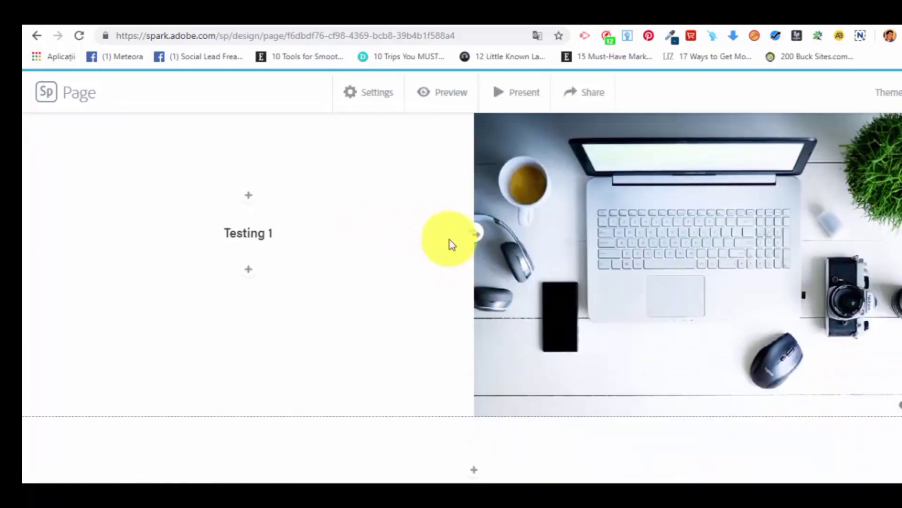
Preview the Example page from its title through the photo grid, glideshow and split layout to the credits, and close the preview.
scroll(616, 322, "up", 5)
scroll(601, 316, "down", 2)
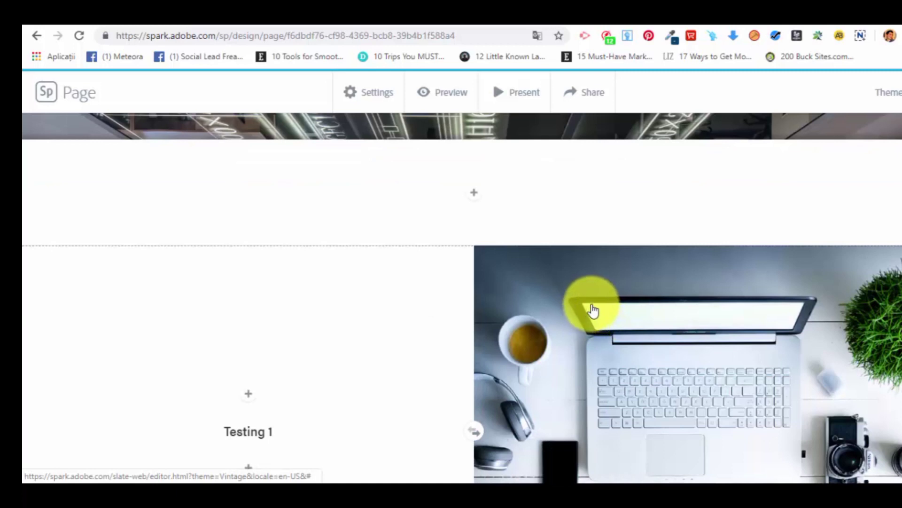
scroll(592, 306, "up", 3)
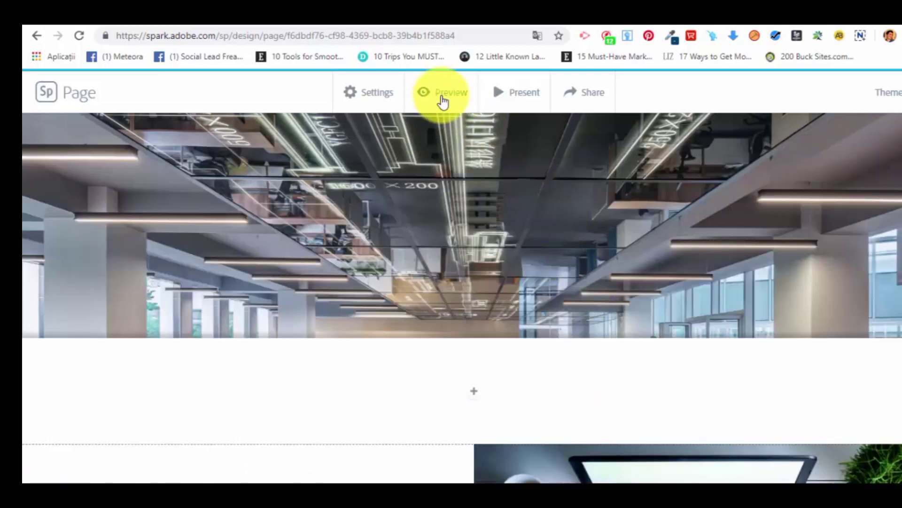
left_click(444, 98)
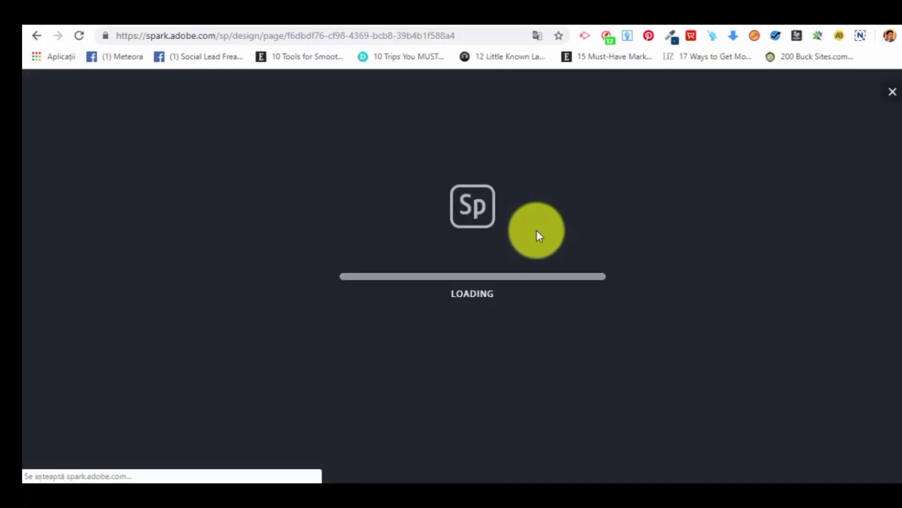
scroll(562, 256, "up", 10)
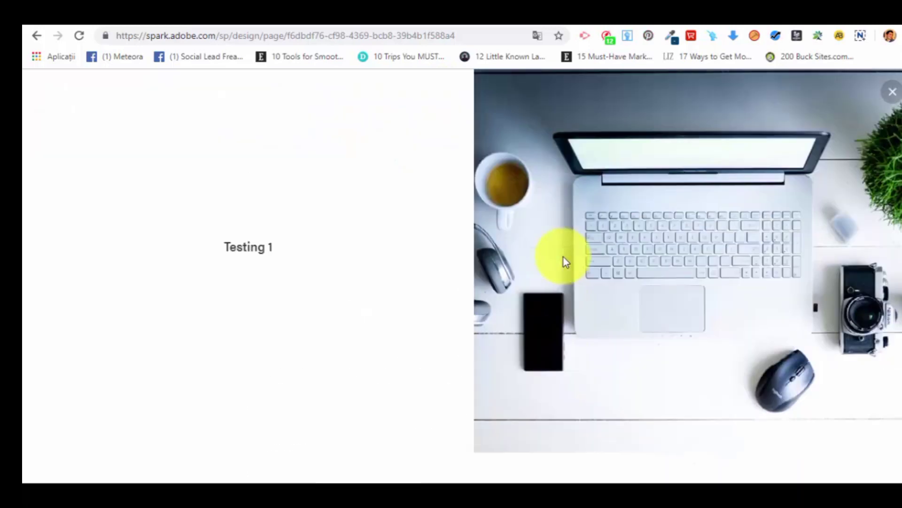
scroll(893, 282, "up", 10)
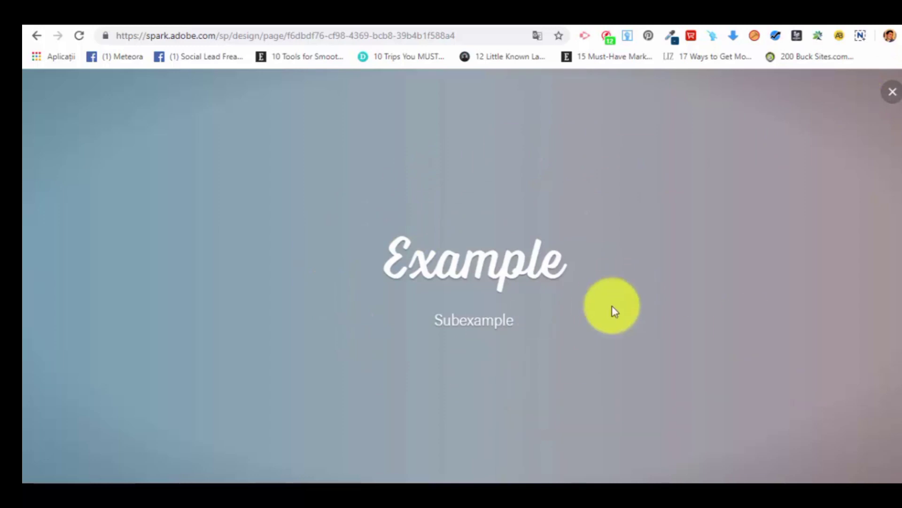
scroll(504, 222, "down", 3)
scroll(520, 268, "down", 15)
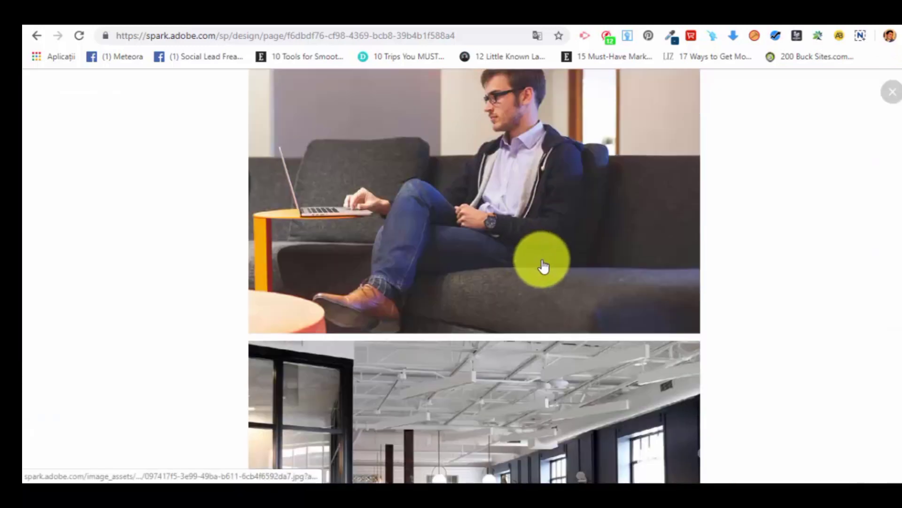
scroll(545, 266, "down", 10)
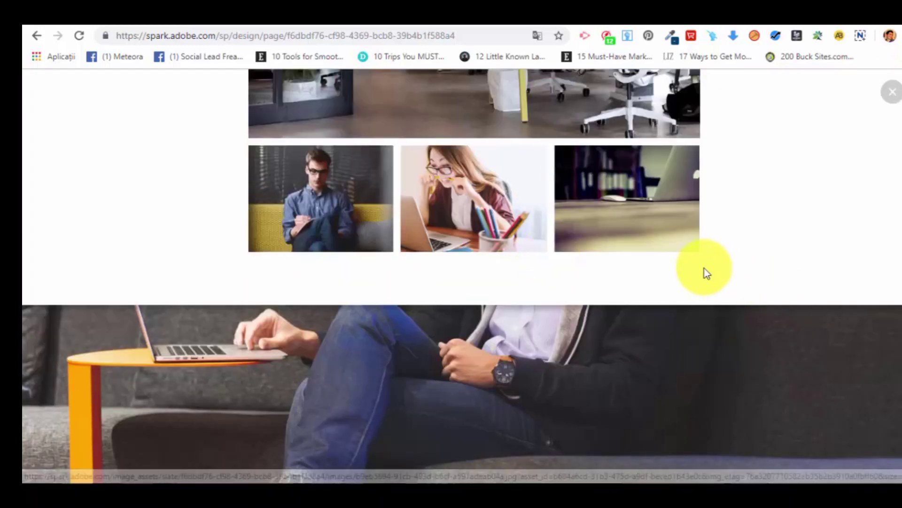
scroll(691, 270, "down", 10)
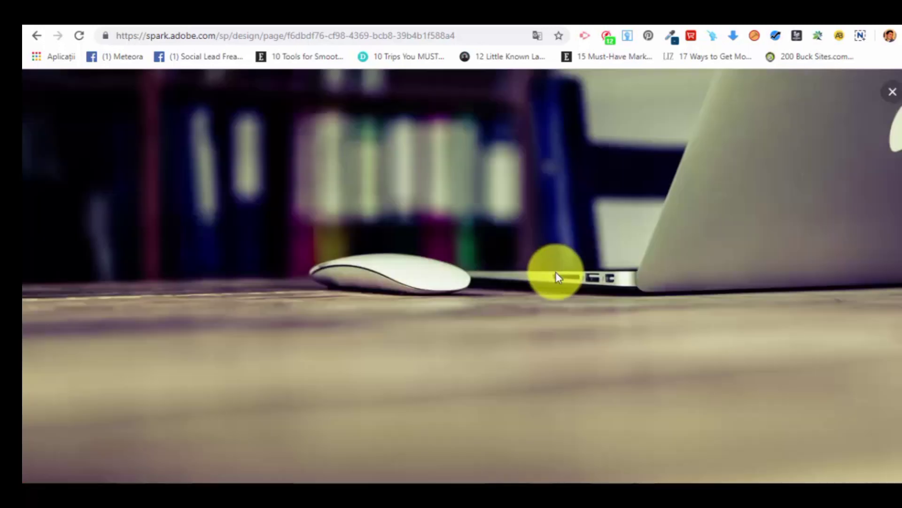
scroll(559, 285, "down", 8)
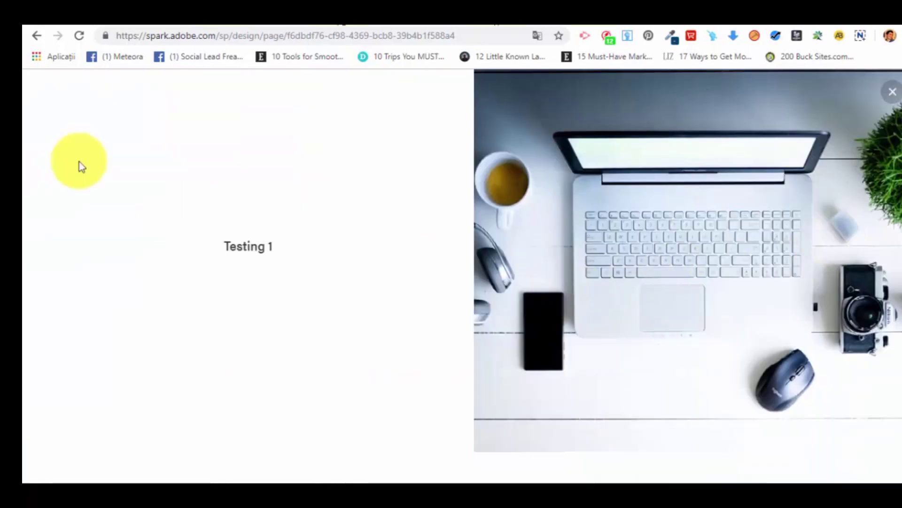
scroll(593, 299, "down", 5)
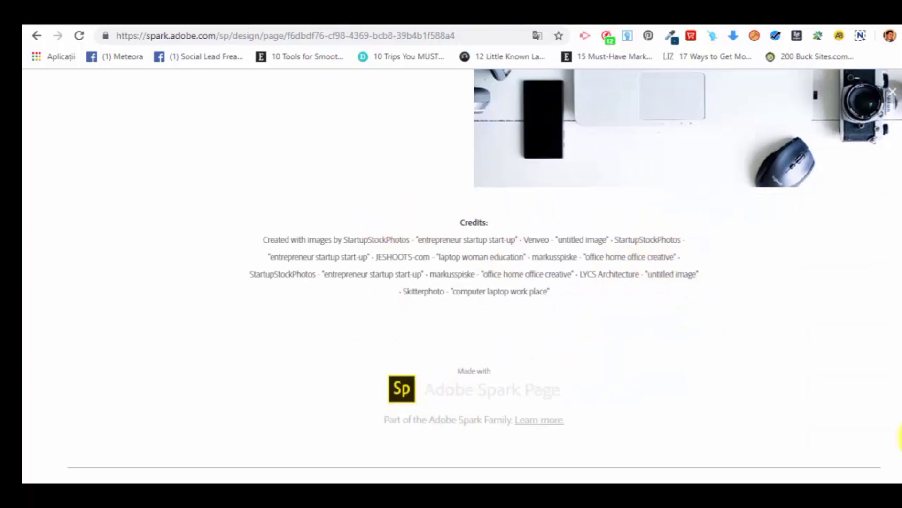
left_click_drag(901, 432, 895, 195)
left_click_drag(901, 437, 844, 79)
left_click(894, 95)
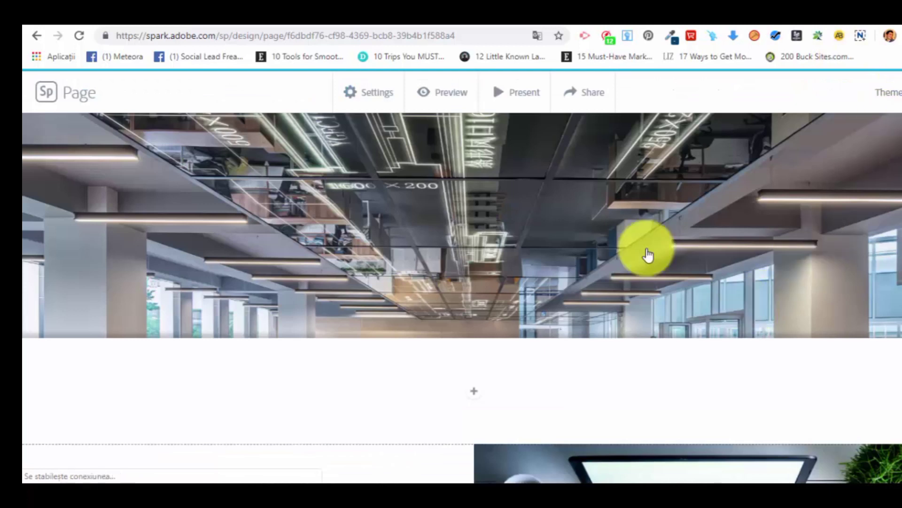
Try to turn off the page's header and footer in the project settings.
left_click(379, 90)
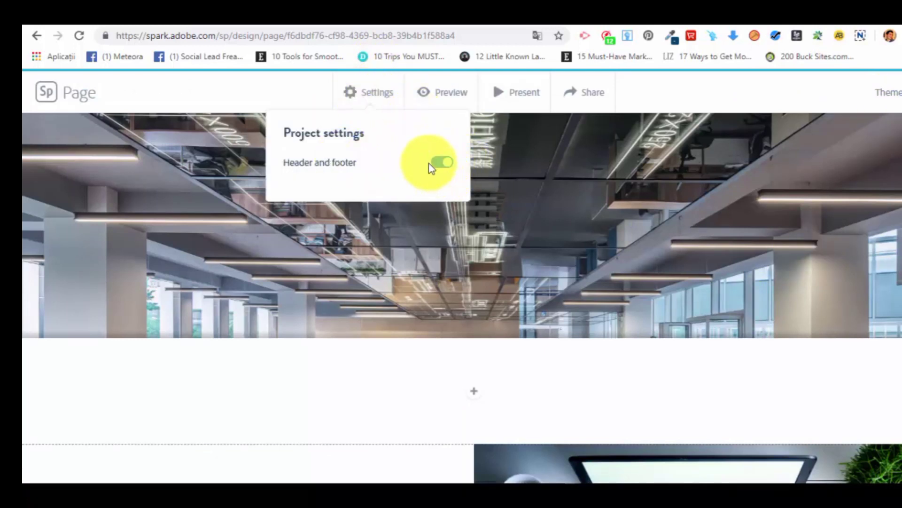
left_click(441, 164)
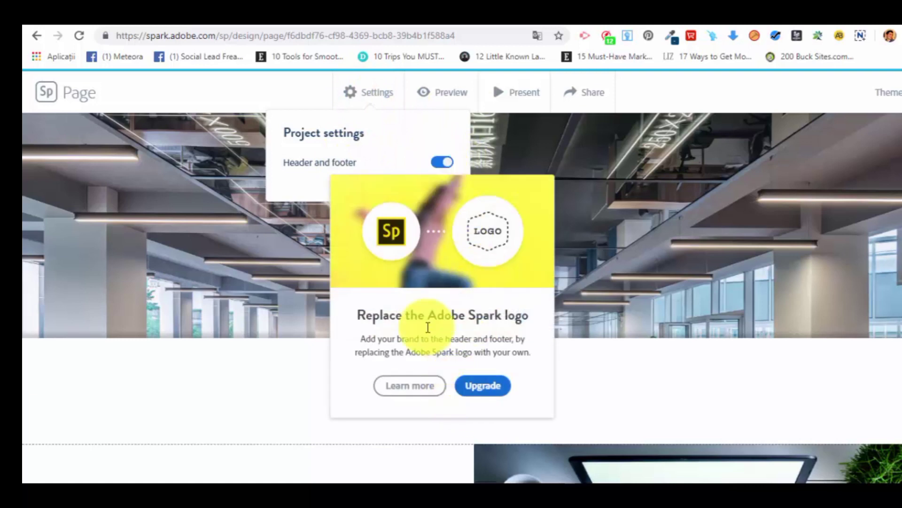
left_click(662, 92)
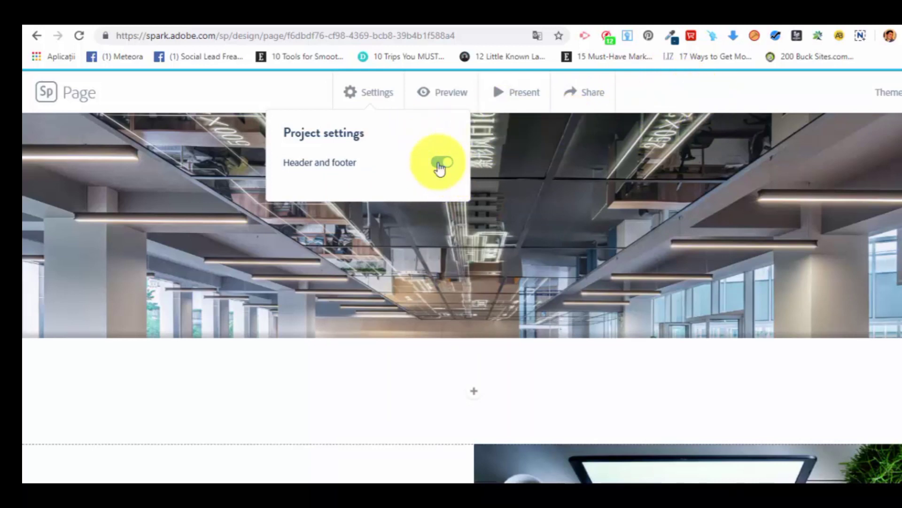
left_click(714, 103)
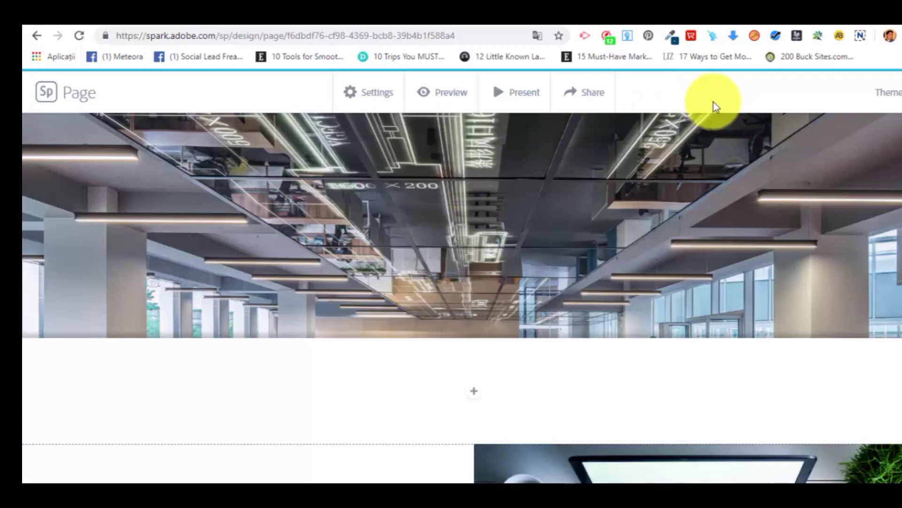
Present the Example page in full screen, look through its opening sections and exit the presentation.
left_click(528, 94)
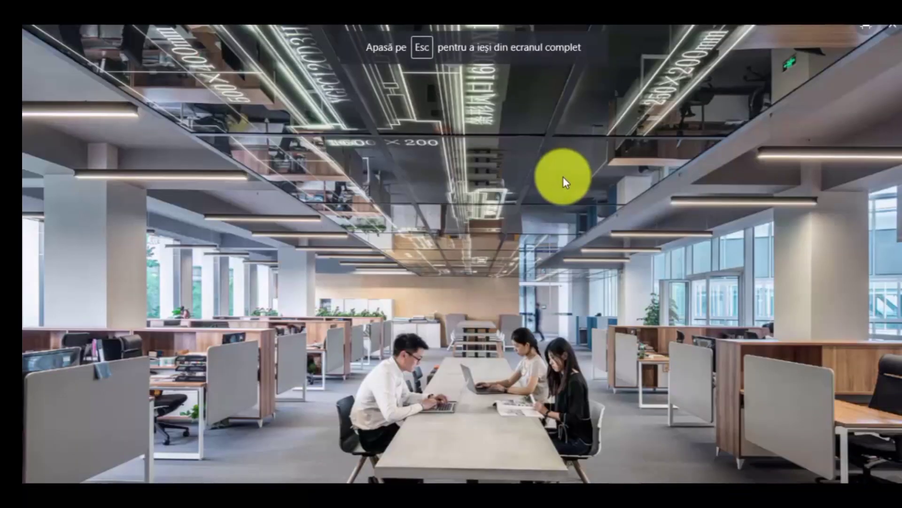
scroll(561, 174, "down", 10)
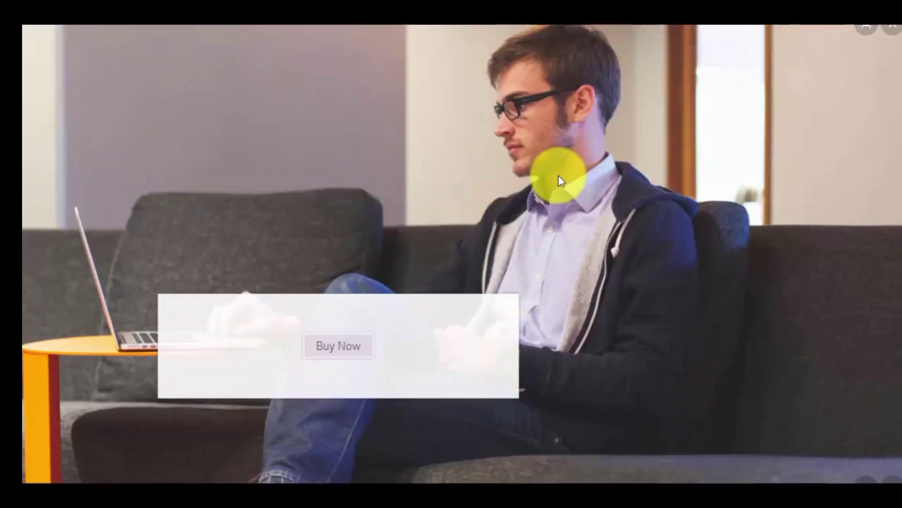
scroll(563, 187, "up", 10)
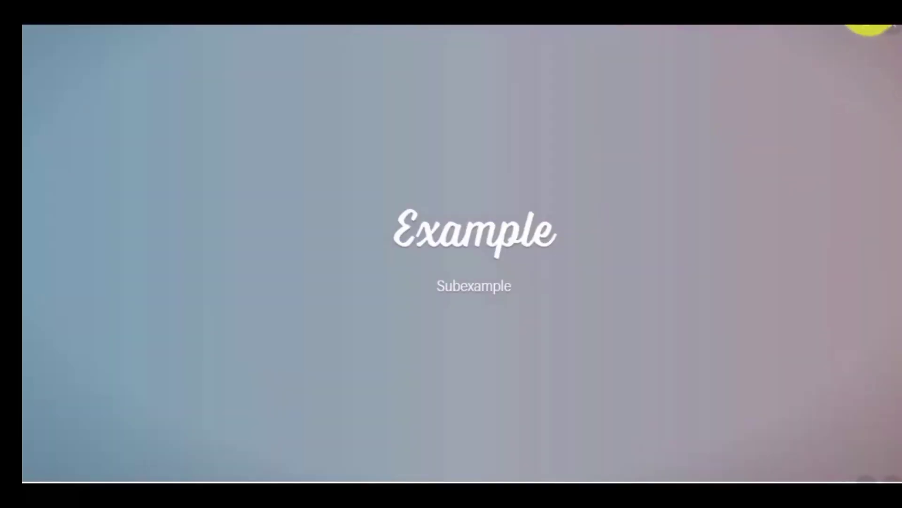
left_click(866, 27)
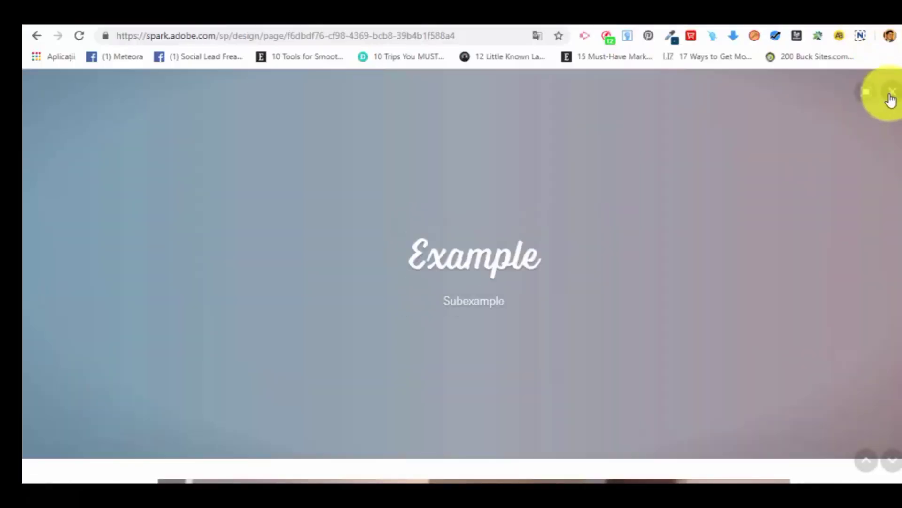
left_click(892, 94)
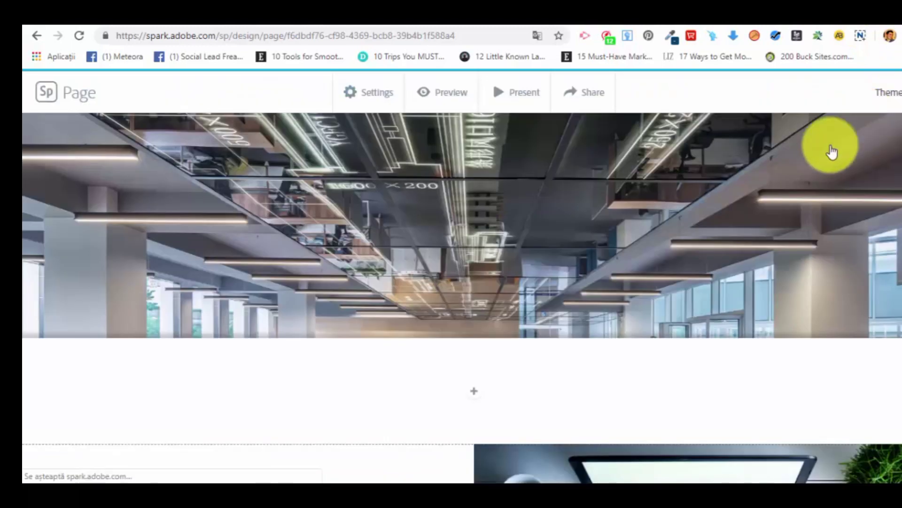
Review the title and photo credits in the publish and share link options, and close them without creating a link.
left_click(596, 92)
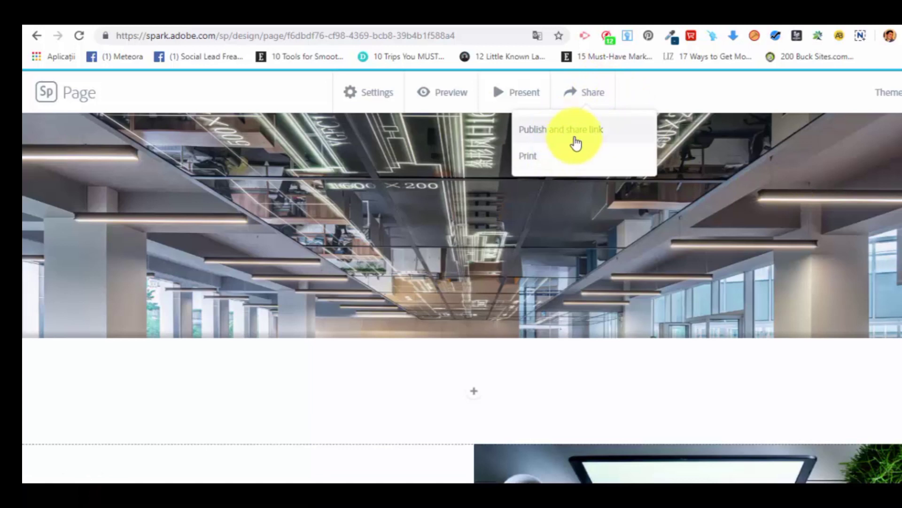
left_click(593, 136)
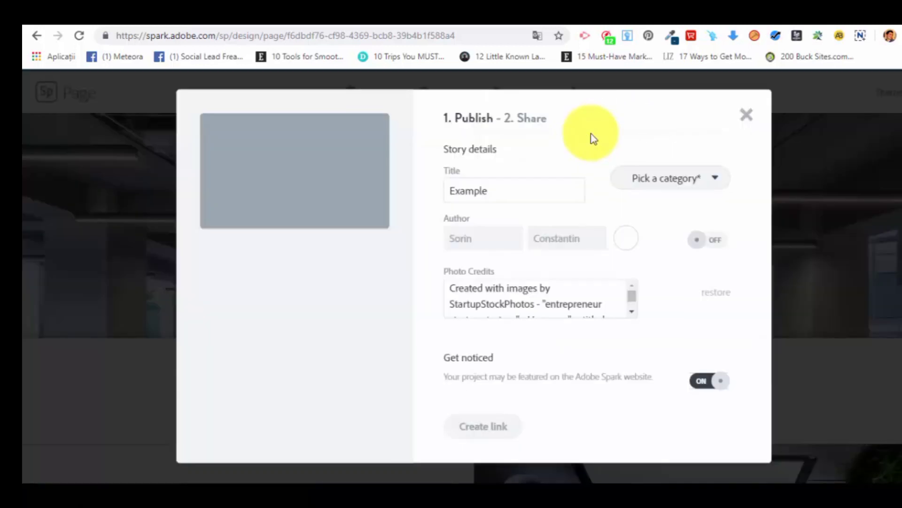
left_click(463, 187)
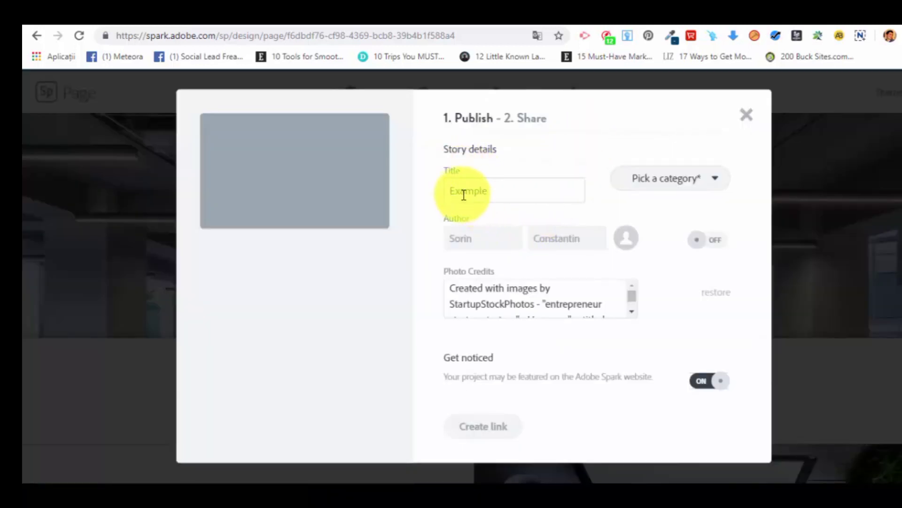
scroll(605, 297, "down", 3)
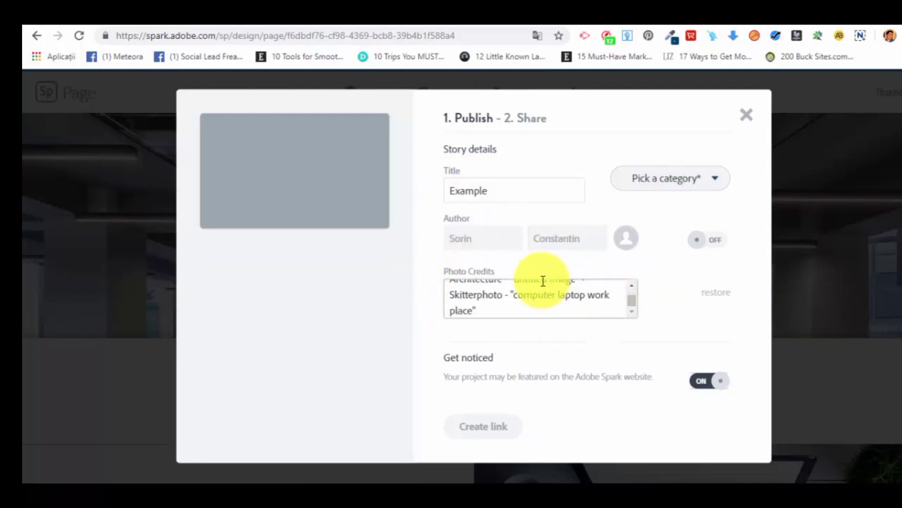
left_click(745, 113)
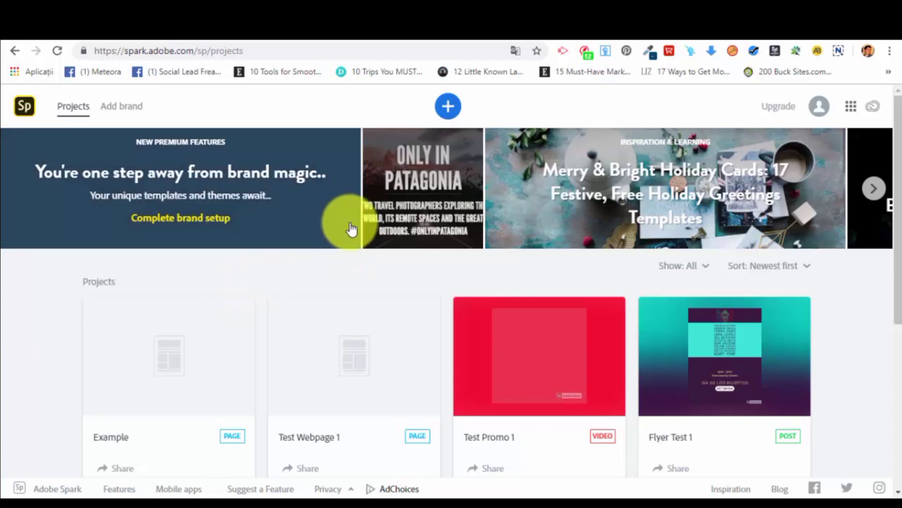
Start the brand setup and replace the brand logo with the appstore-128 image from the Downloads folder.
left_click(134, 109)
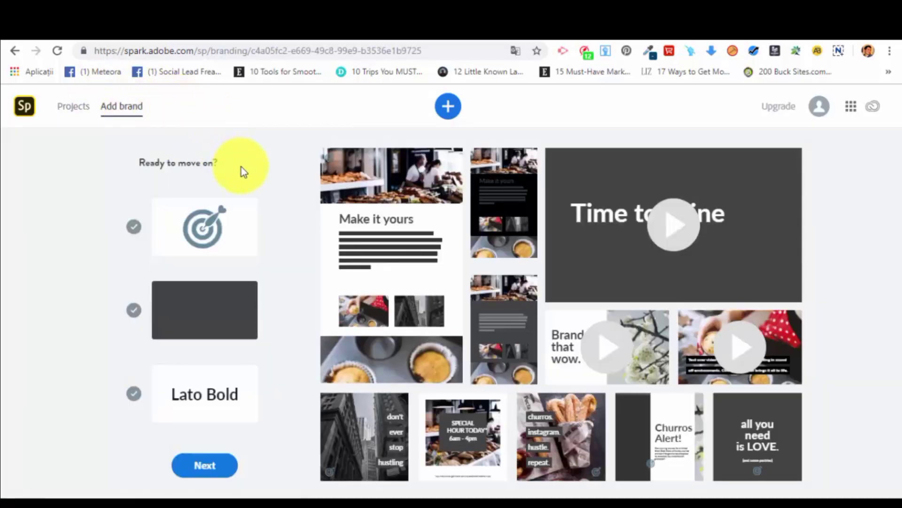
mouse_move(203, 233)
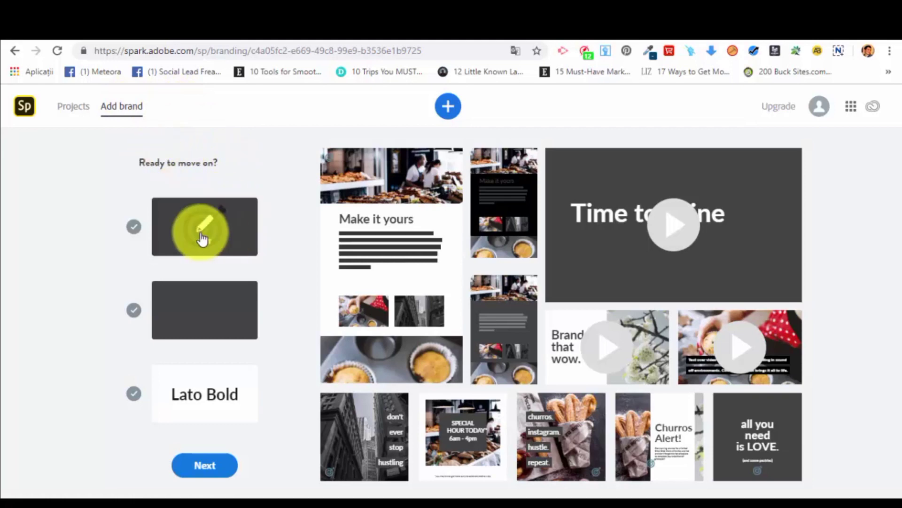
left_click(226, 233)
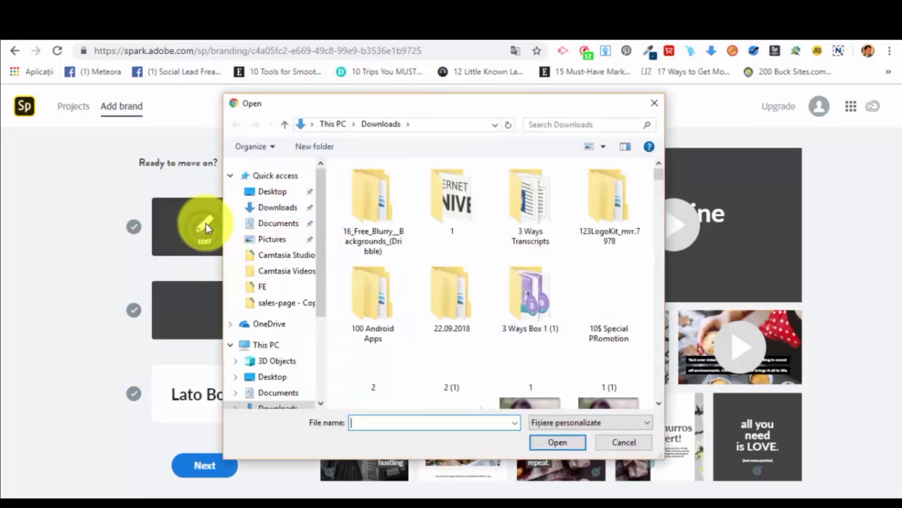
left_click_drag(658, 175, 664, 199)
scroll(638, 320, "down", 2)
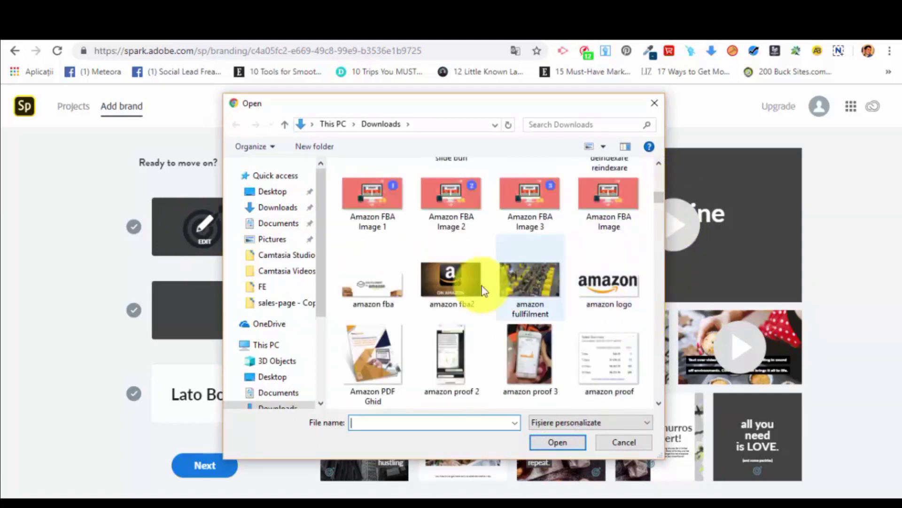
scroll(491, 289, "down", 2)
scroll(521, 308, "down", 2)
scroll(523, 313, "down", 10)
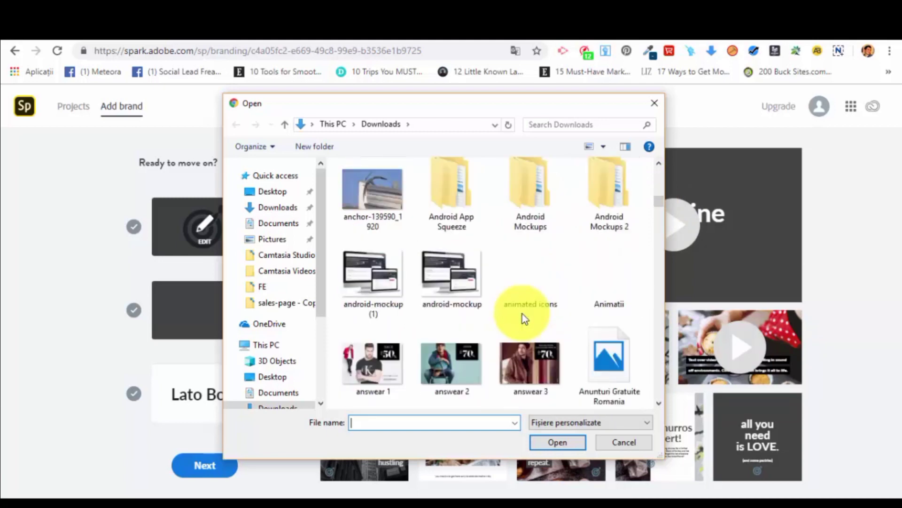
scroll(523, 314, "down", 4)
left_click(528, 336)
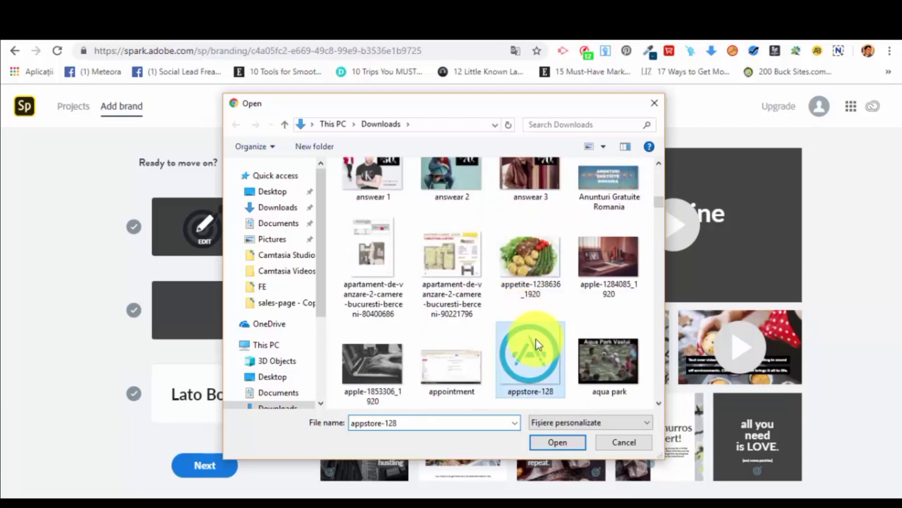
left_click(571, 443)
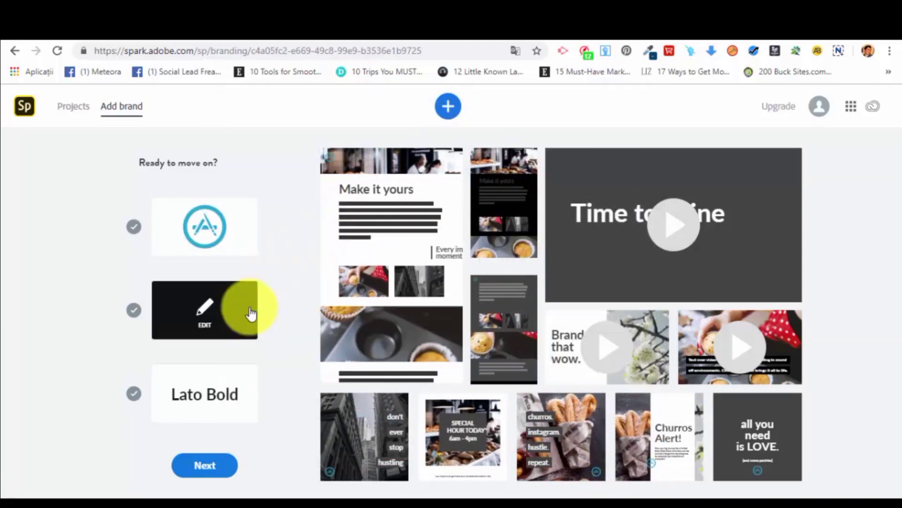
Set the brand colour to the logo's blue, #26A6D1, and the brand font to PT Sans.
left_click(202, 308)
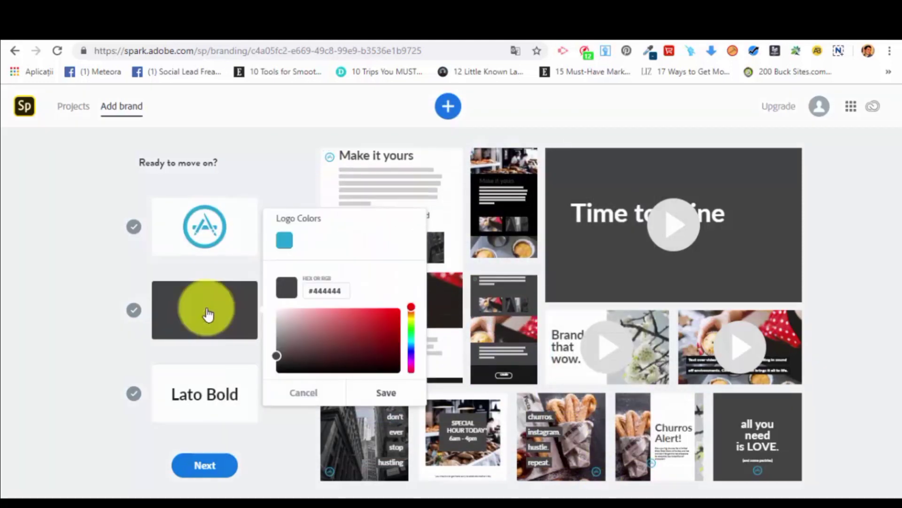
left_click(284, 239)
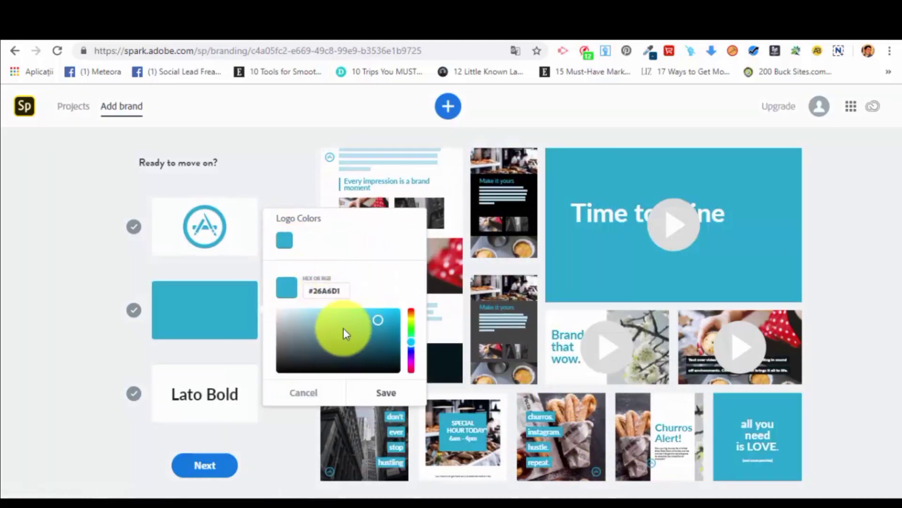
left_click(386, 394)
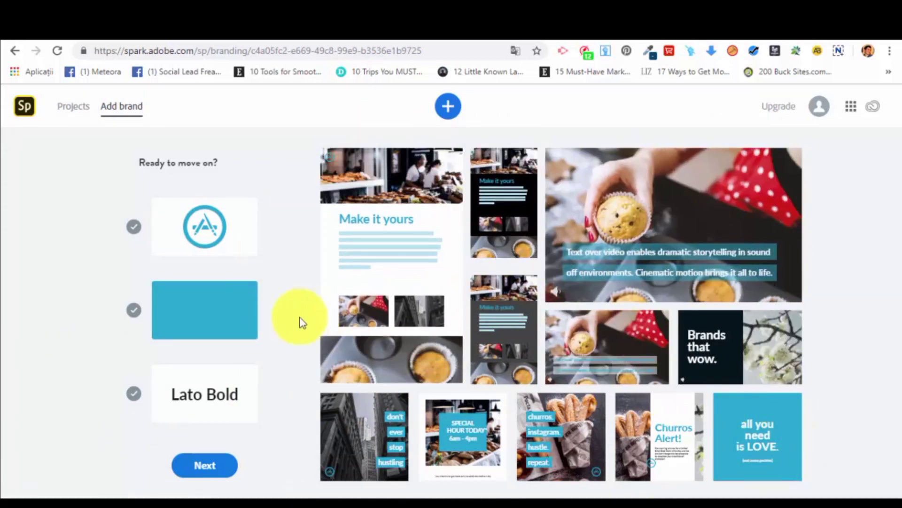
left_click(226, 415)
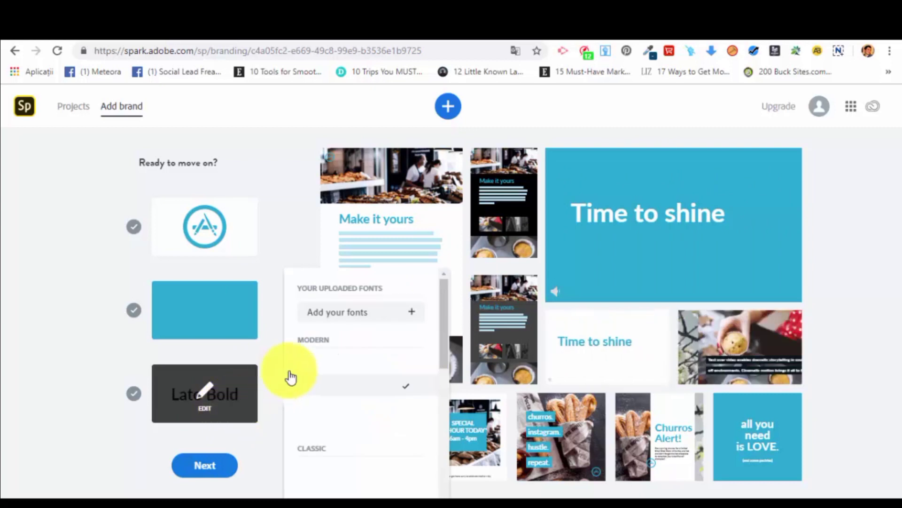
left_click(367, 429)
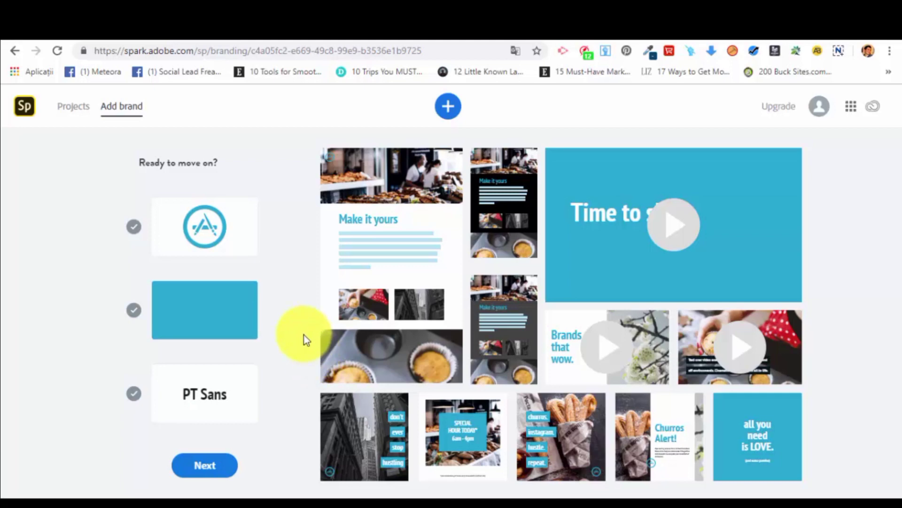
Try to continue the brand setup with the chosen logo, colour and font, and dismiss the upgrade offer.
left_click(211, 466)
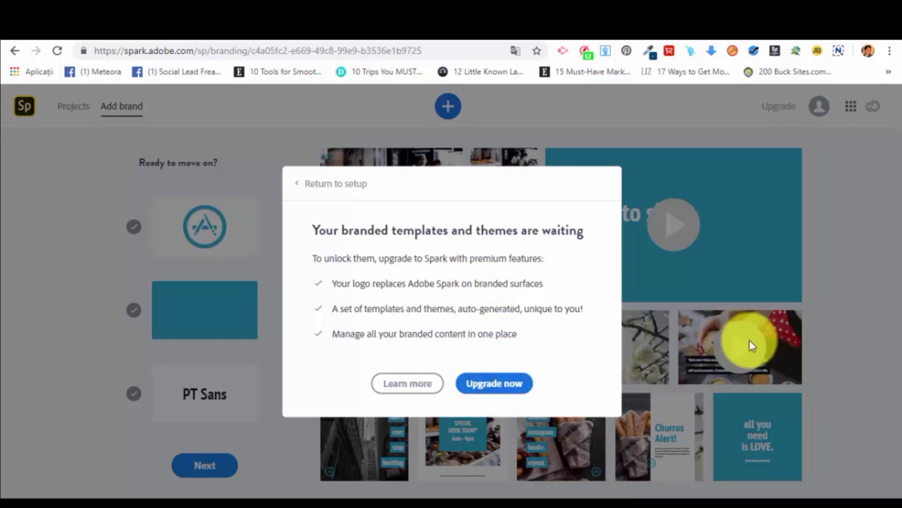
left_click(817, 290)
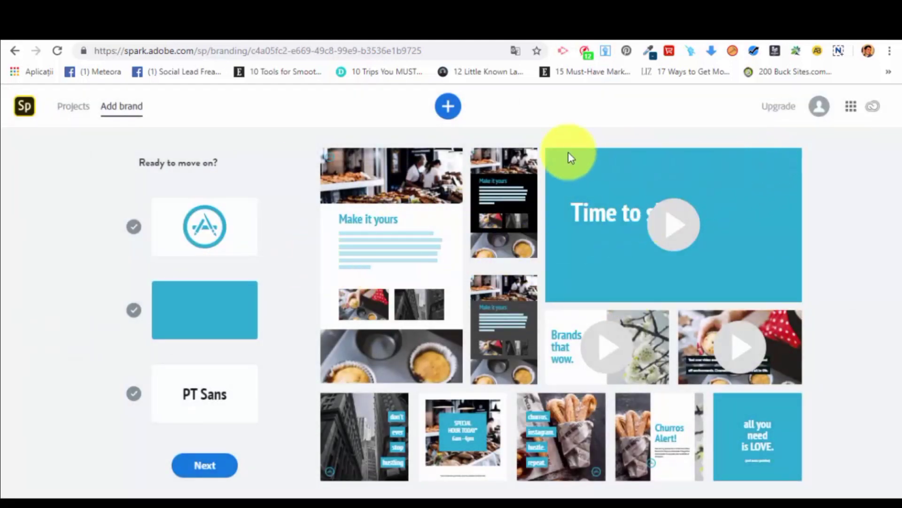
left_click(738, 217)
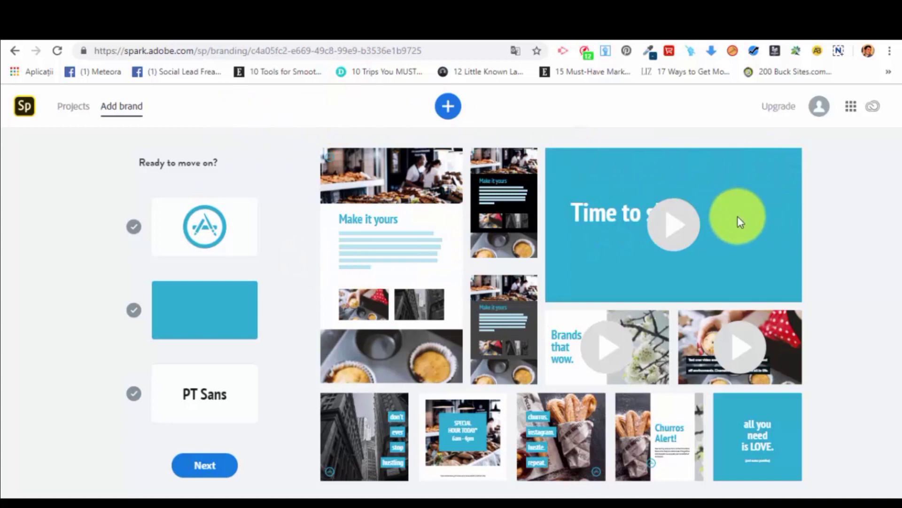